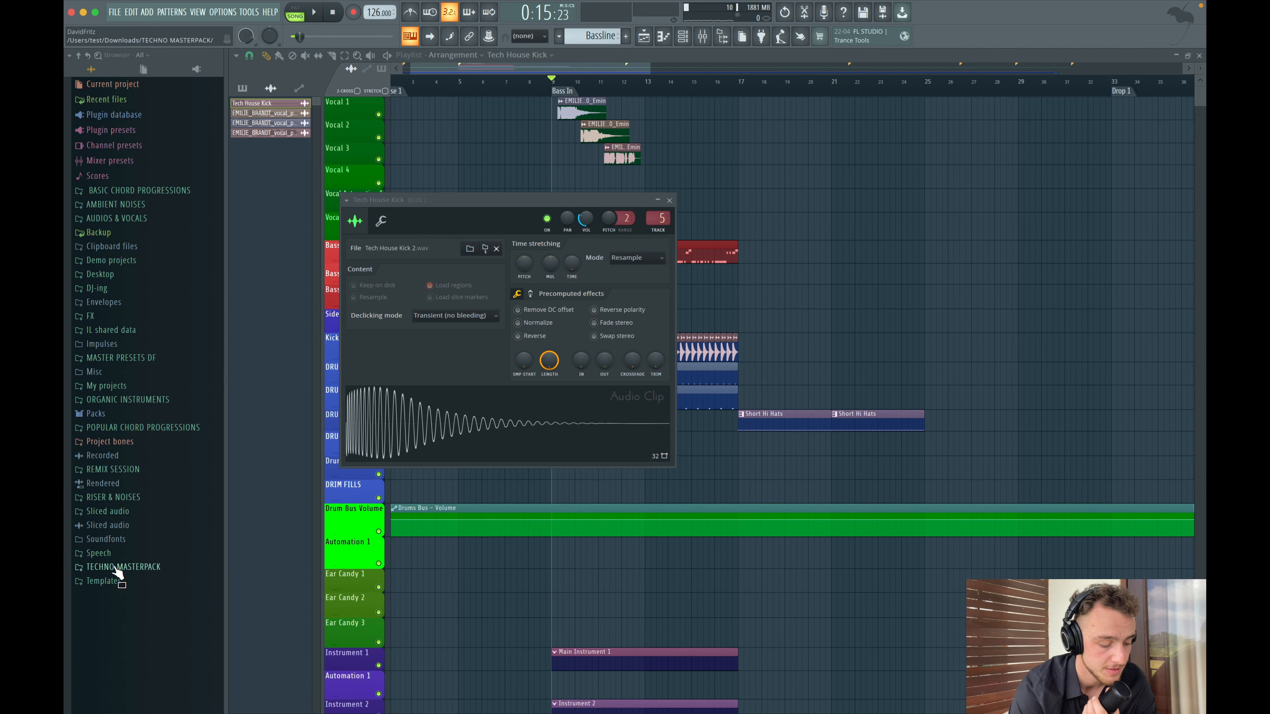
# - Open the Kicks folder in the Techno Master Drums pack and load PIV_AV_KICK_01 into the kick sampler
pyautogui.click(116, 572)
pyautogui.click(144, 406)
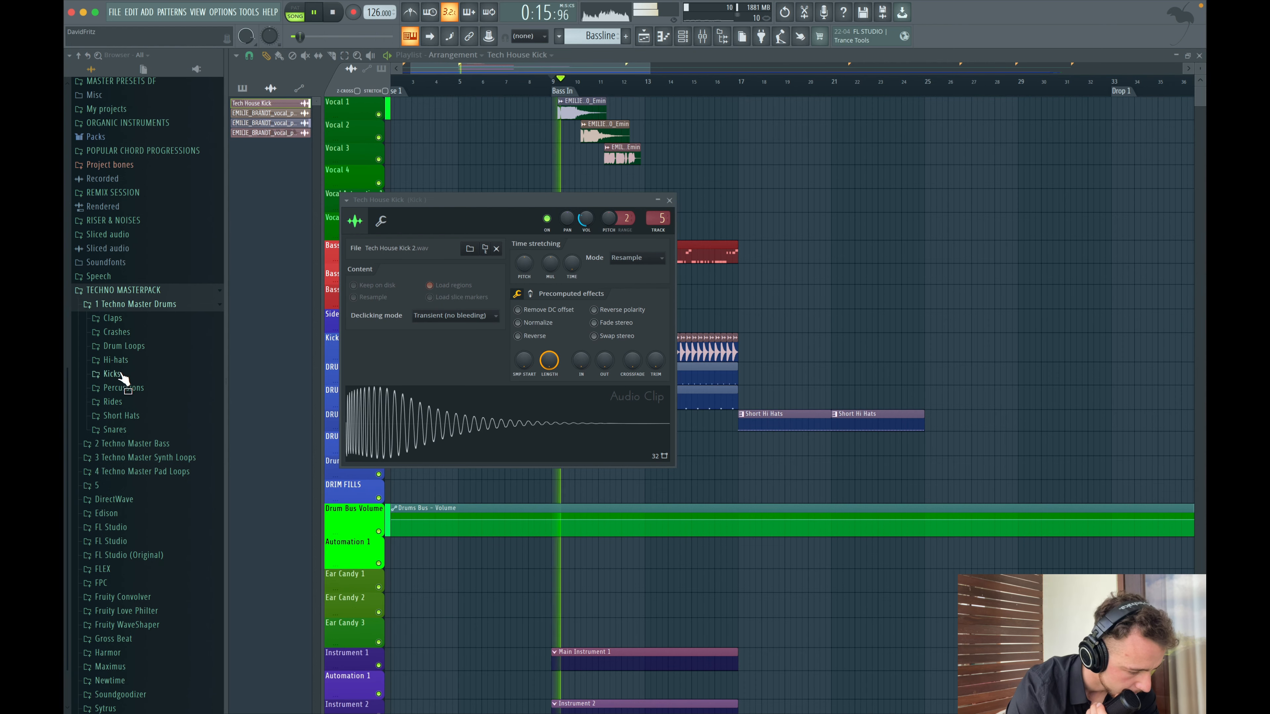
pyautogui.click(111, 374)
pyautogui.scroll(-10, 125, 558)
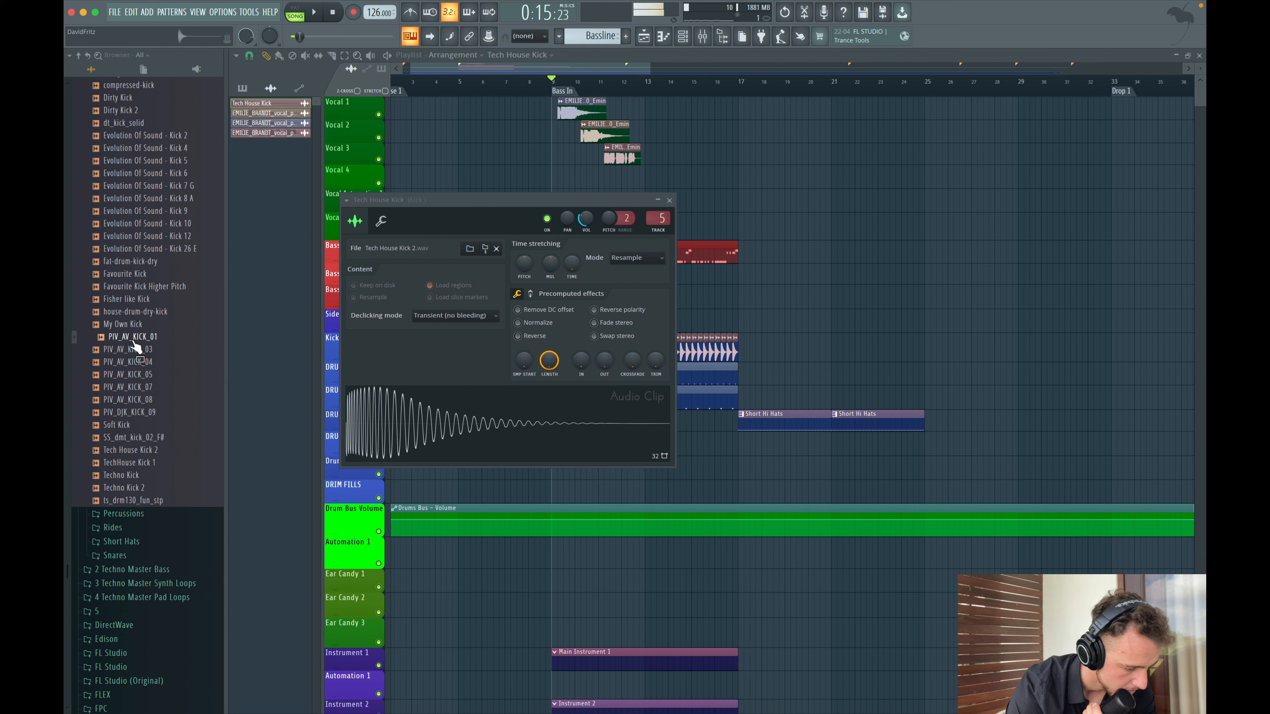
pyautogui.moveTo(138, 347); pyautogui.dragTo(429, 455)
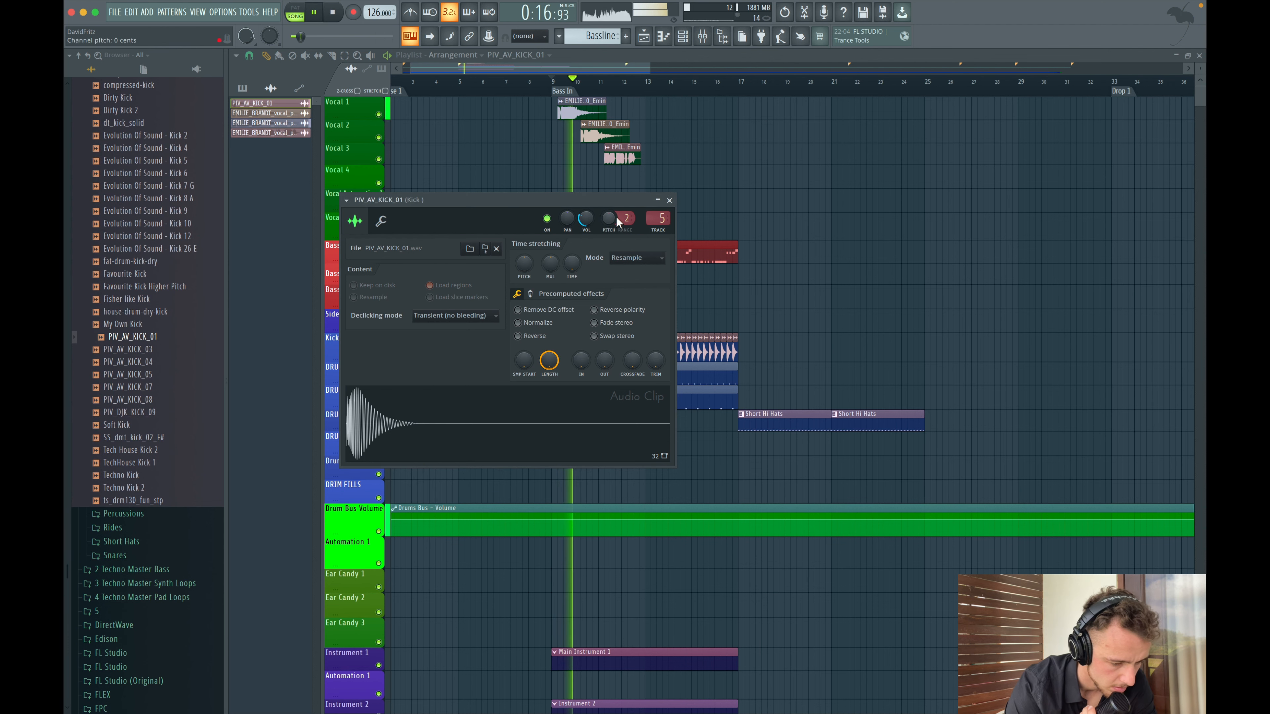
# - Replace the kick sampler's sample with PIV_AV_KICK_07 while playing, then close the sampler
pyautogui.press('space')
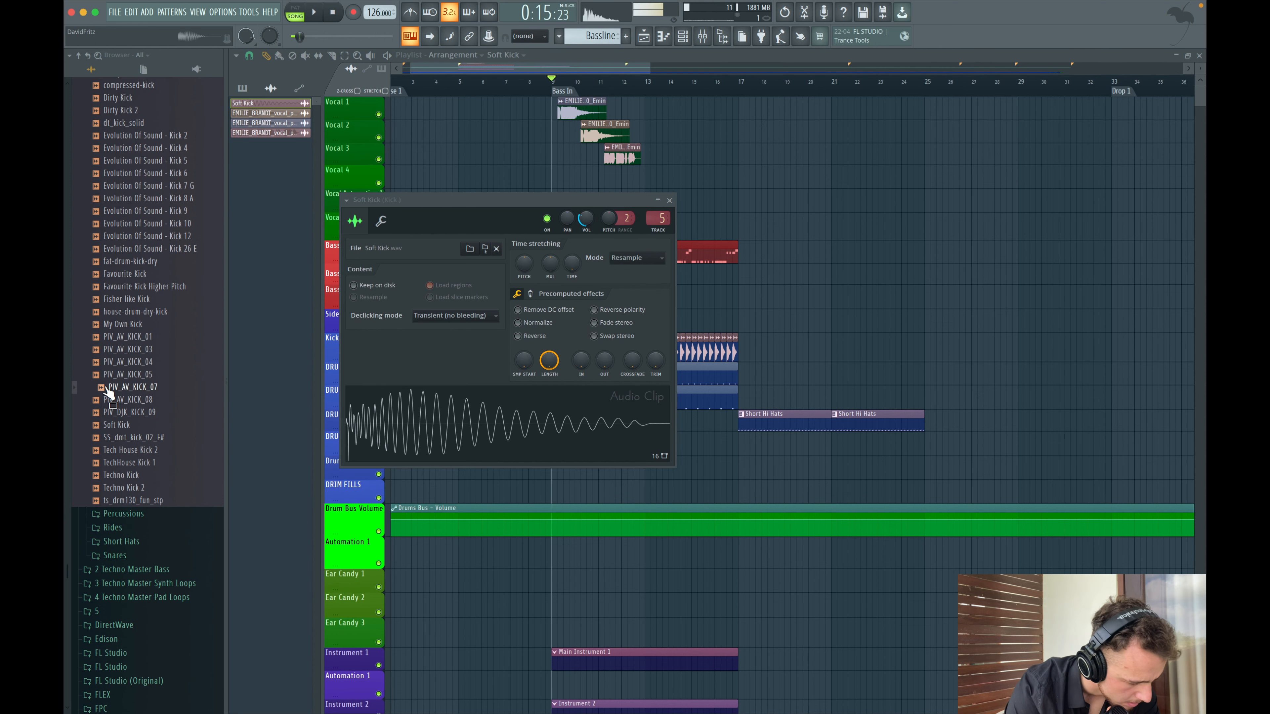
pyautogui.moveTo(431, 402); pyautogui.dragTo(432, 404)
pyautogui.press('space')
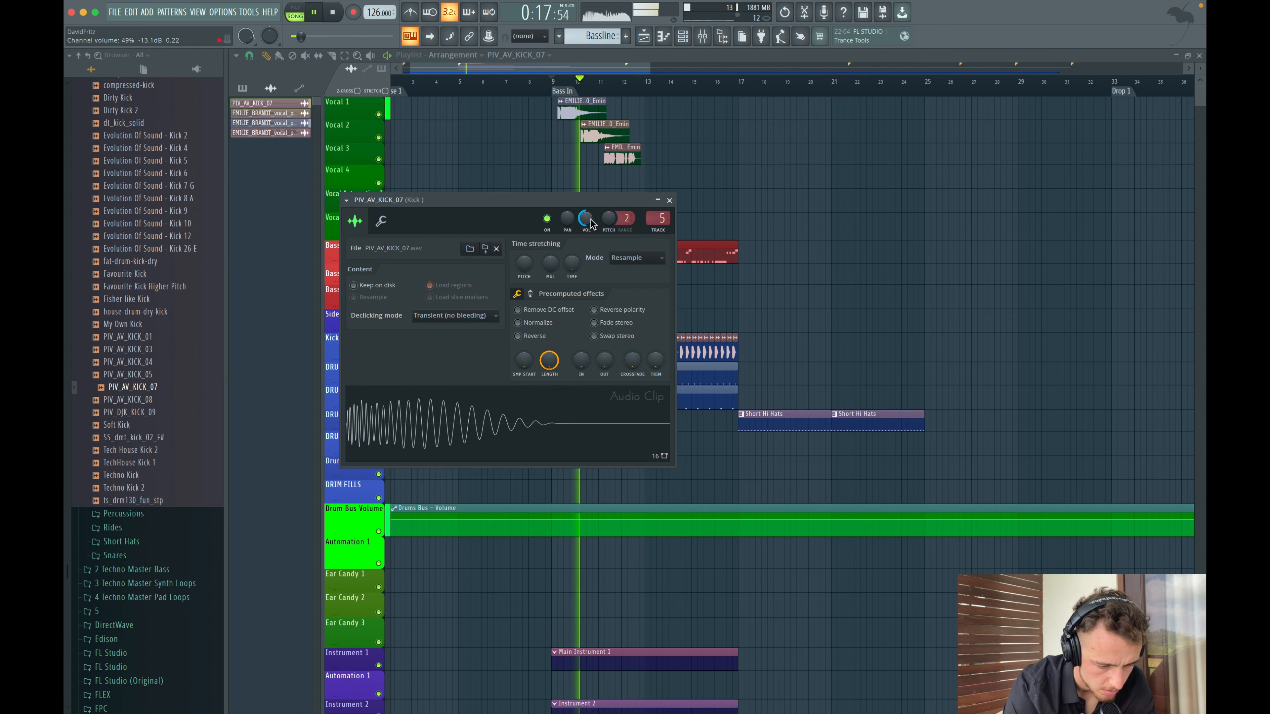
pyautogui.click(669, 202)
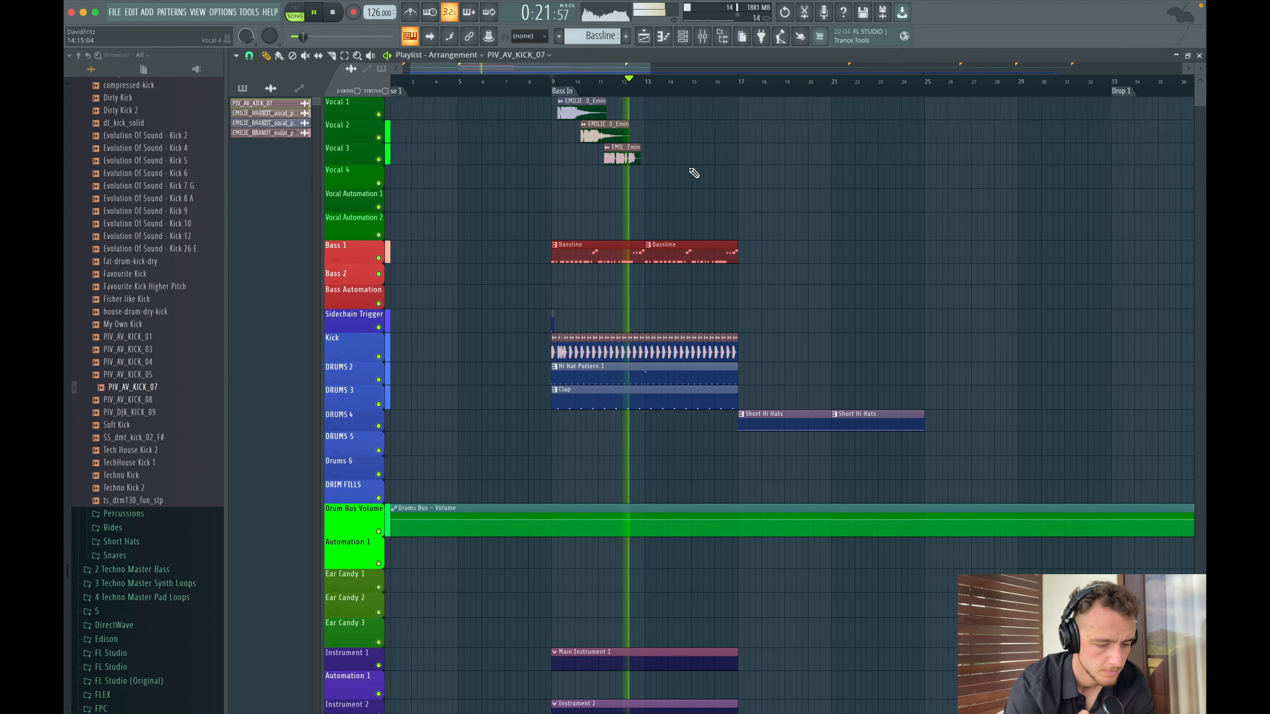
# - Play the arrangement to audition the new kick
pyautogui.press('space')
pyautogui.press('space')
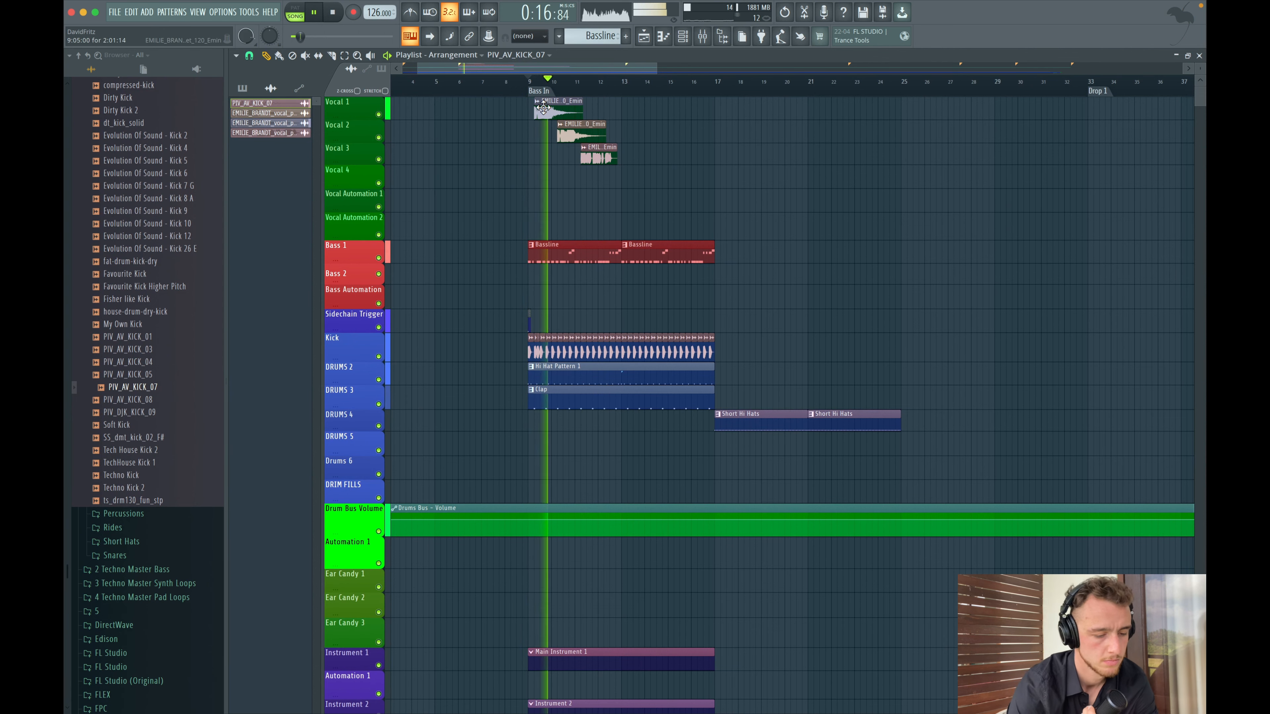
pyautogui.press('space')
pyautogui.scroll(2, 576, 278)
# - Open the channel rack showing all channels and browse the Hi-hats folder while playing
pyautogui.click(683, 36)
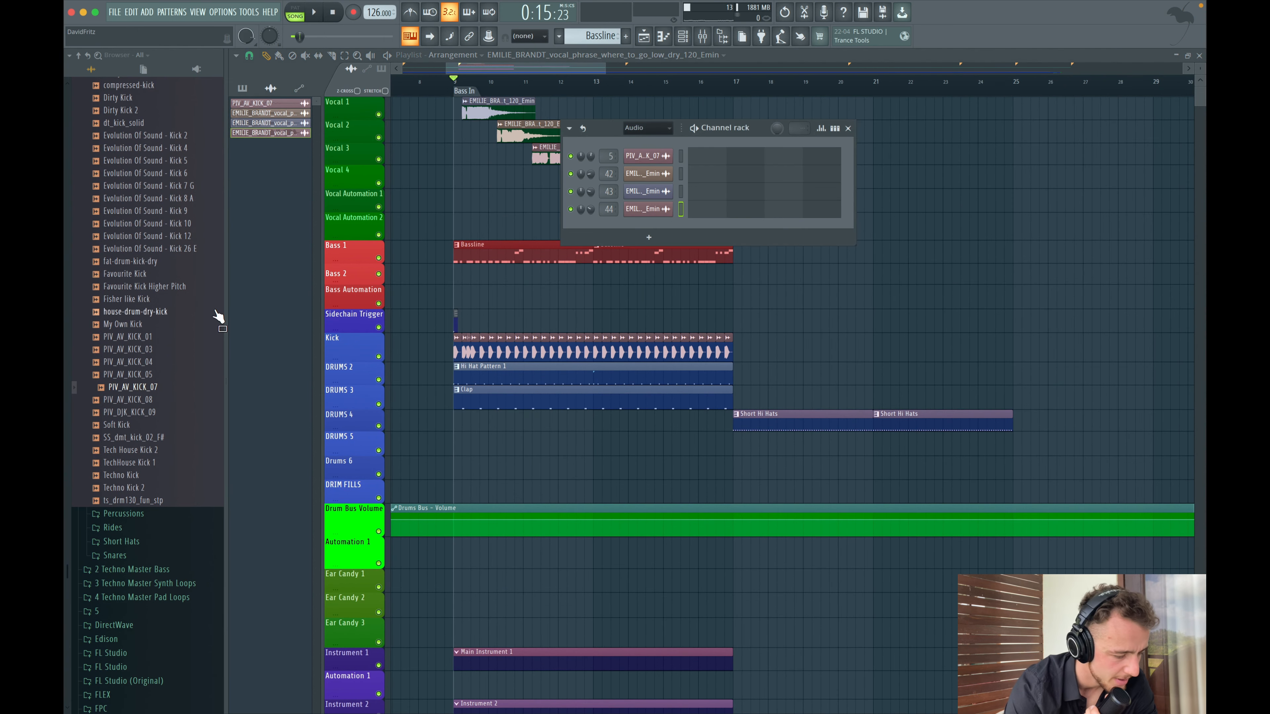
pyautogui.scroll(10, 165, 290)
pyautogui.click(113, 425)
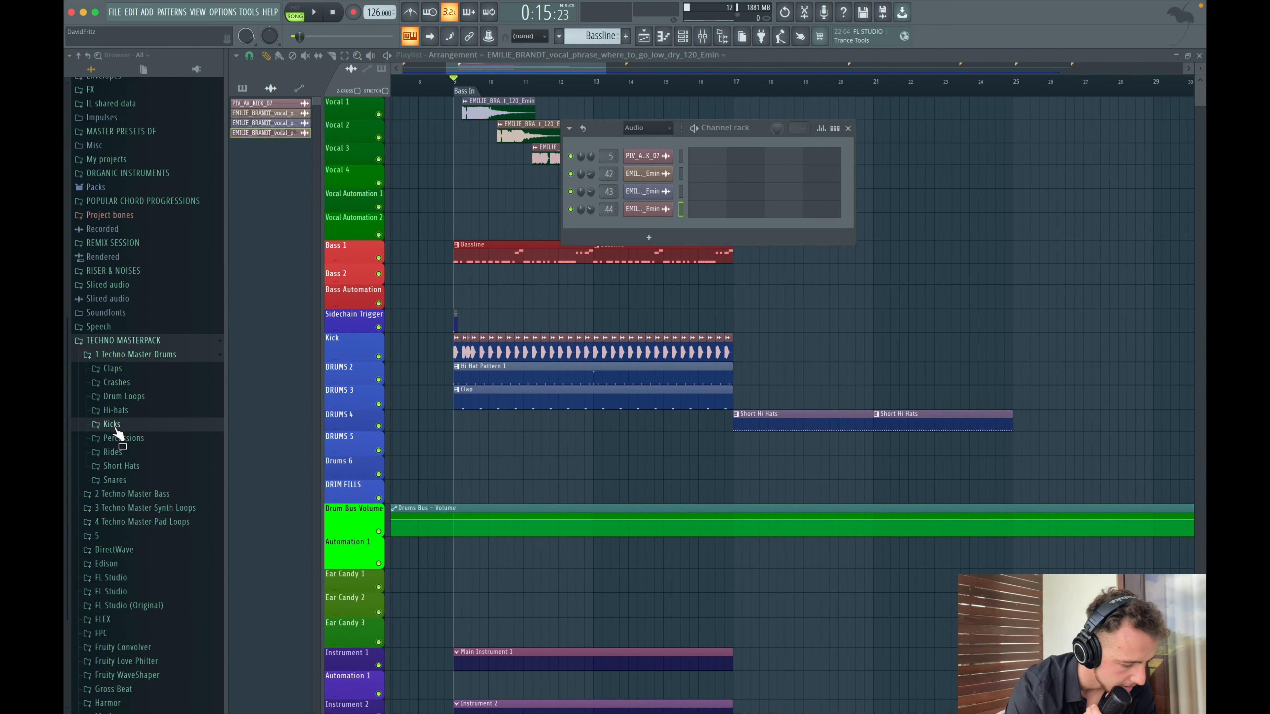
pyautogui.click(115, 410)
pyautogui.scroll(-3, 120, 400)
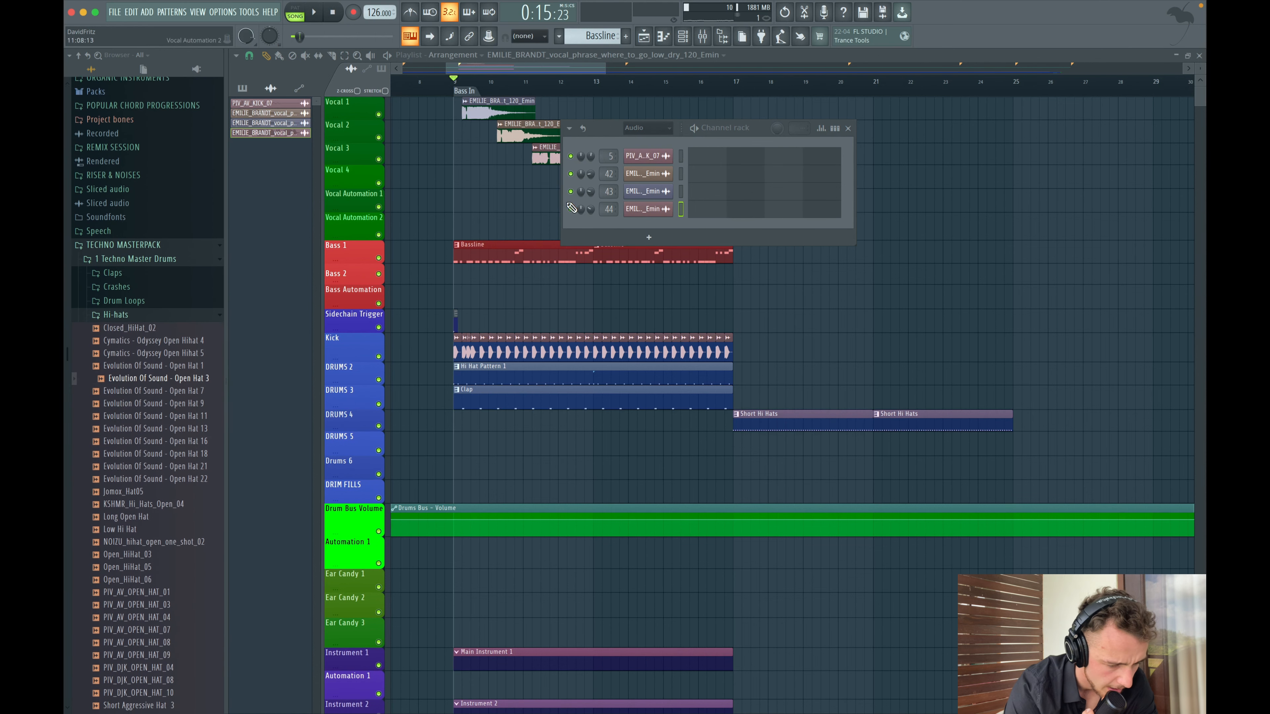
pyautogui.click(631, 140)
pyautogui.scroll(-2, 167, 500)
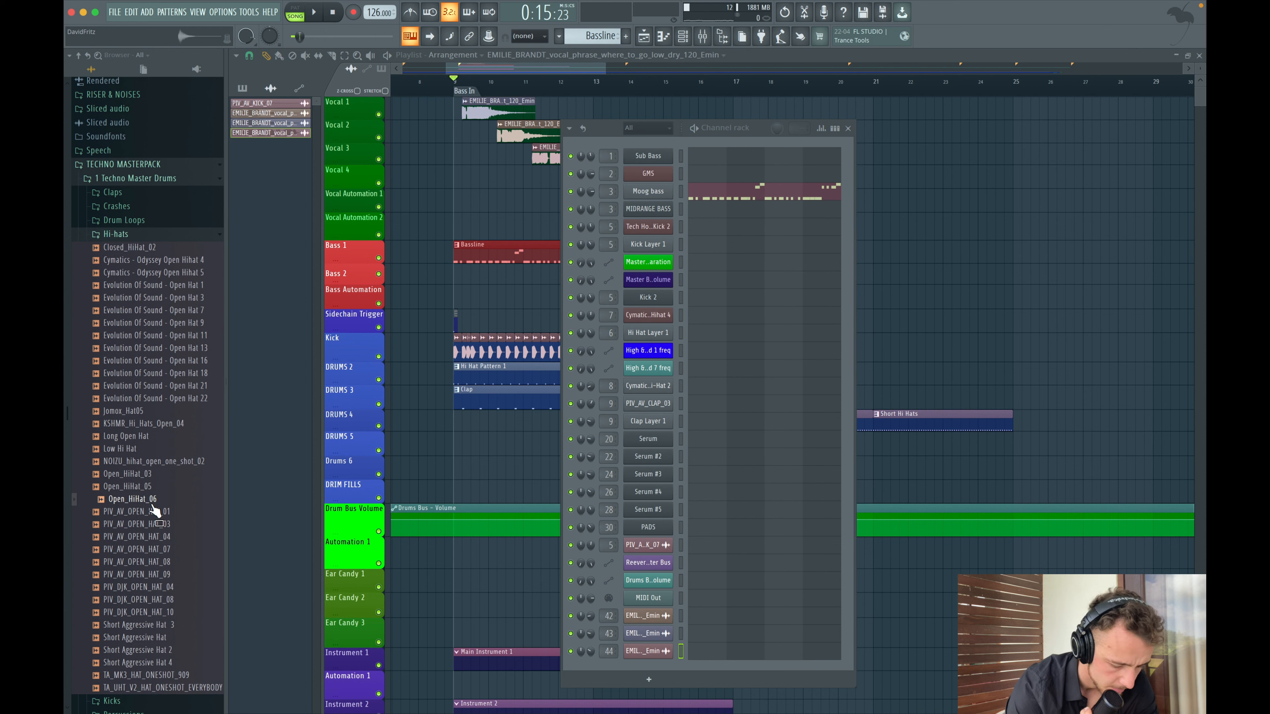
pyautogui.press('space')
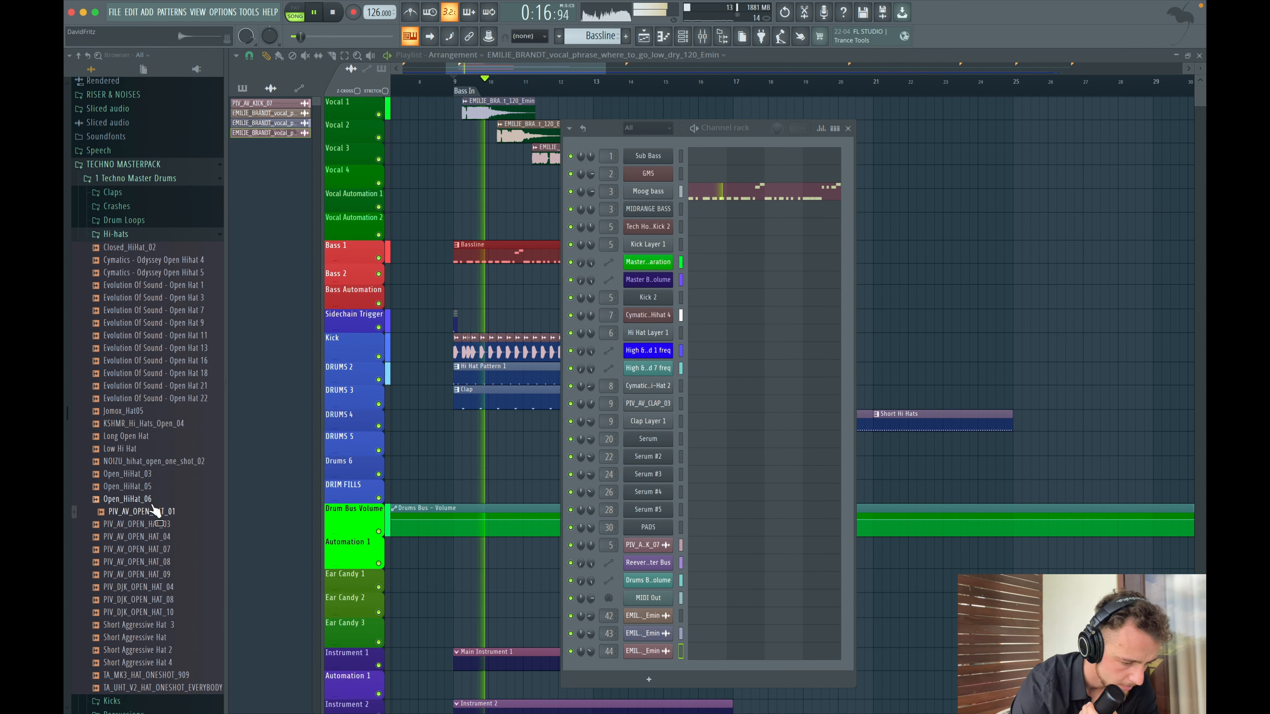
pyautogui.press('space')
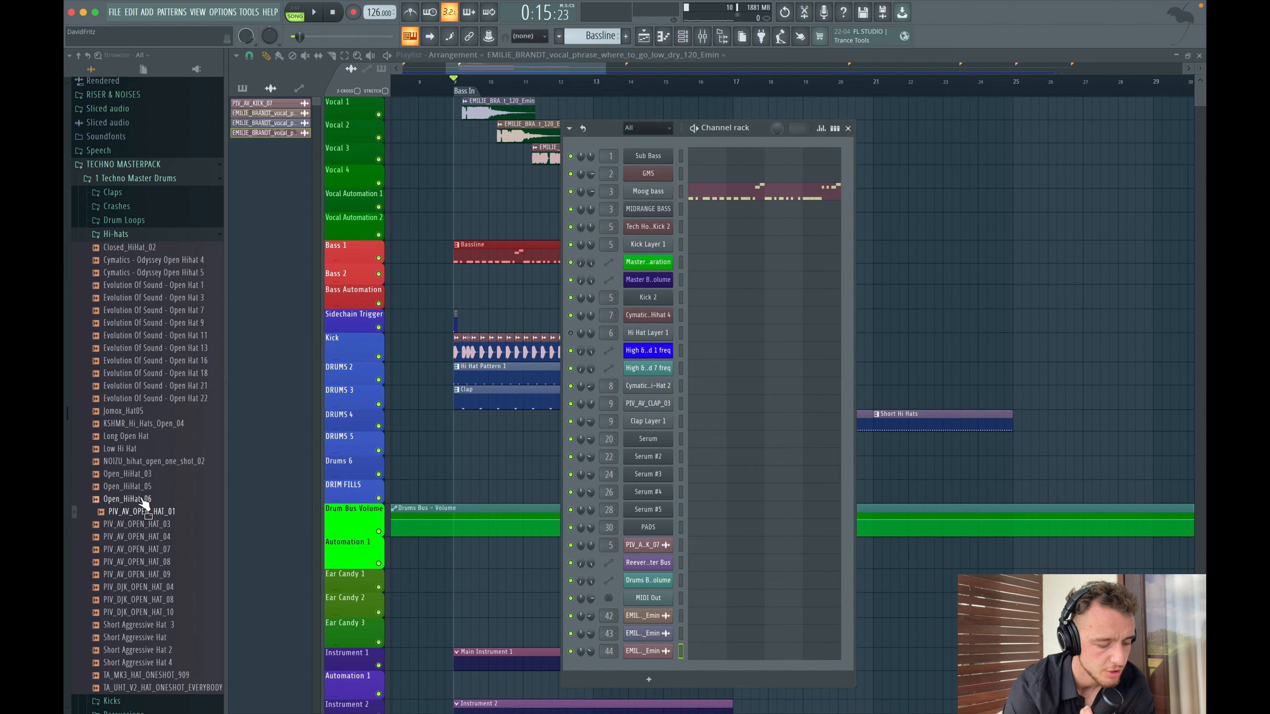
pyautogui.scroll(-5, 149, 447)
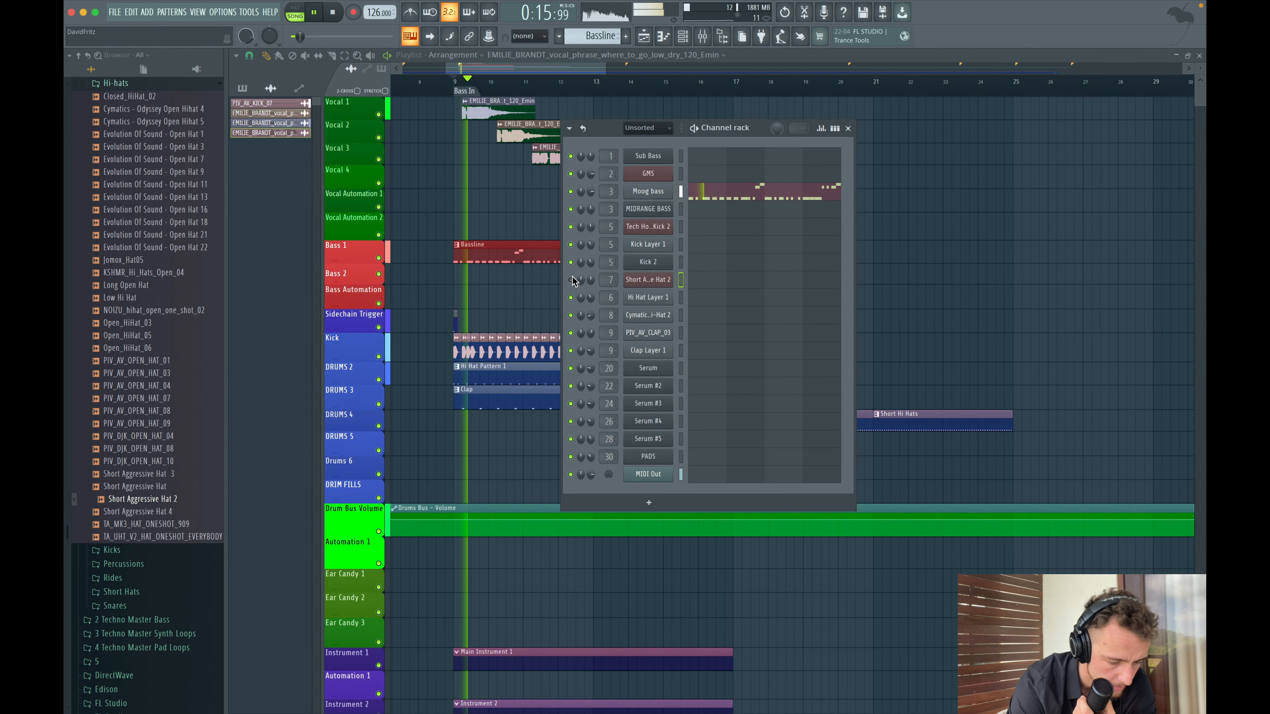
# - Swap channel 7's sample to Short Aggressive Hat 2, set its volume to about 62%, and close the channel rack
pyautogui.click(571, 281)
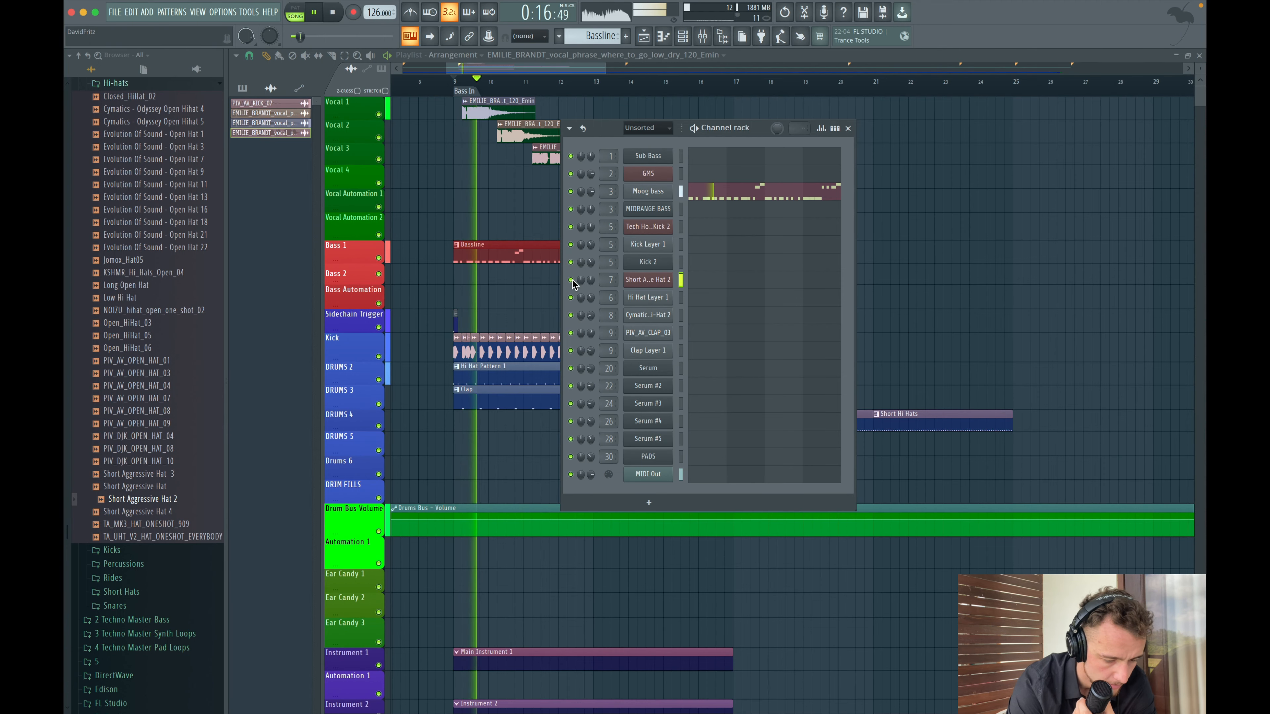
pyautogui.moveTo(591, 280); pyautogui.dragTo(591, 269)
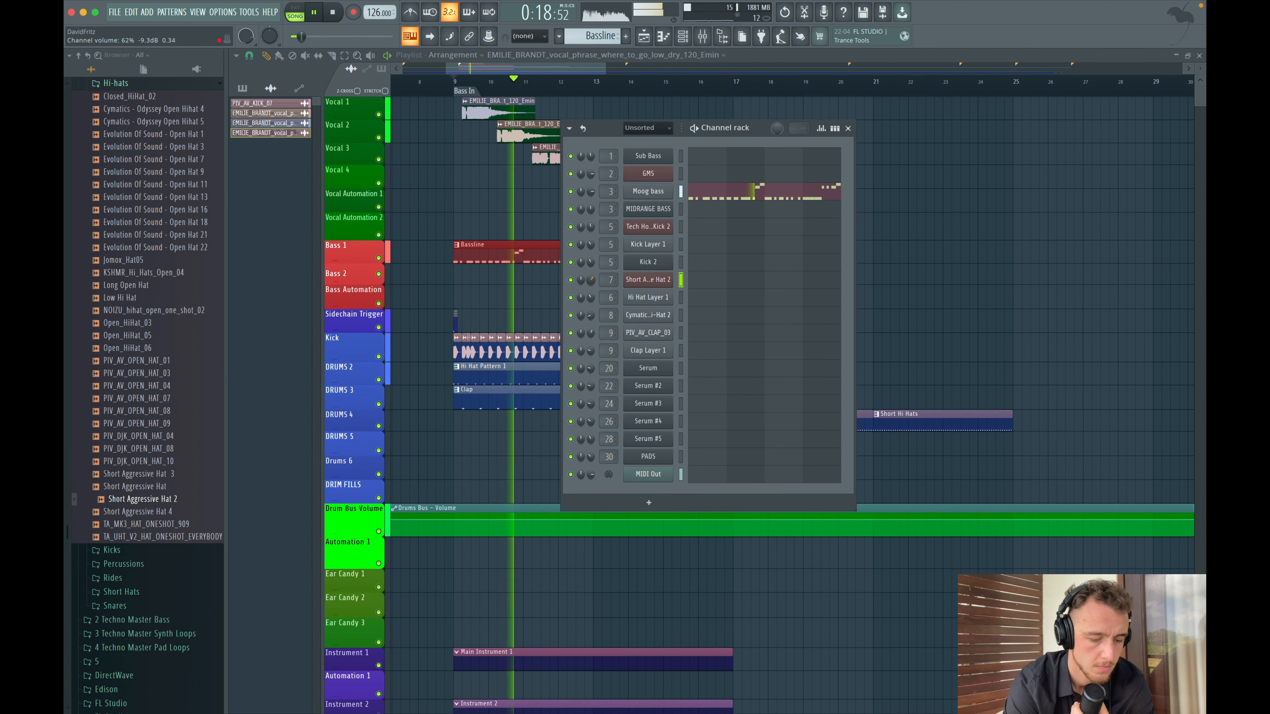
pyautogui.click(848, 128)
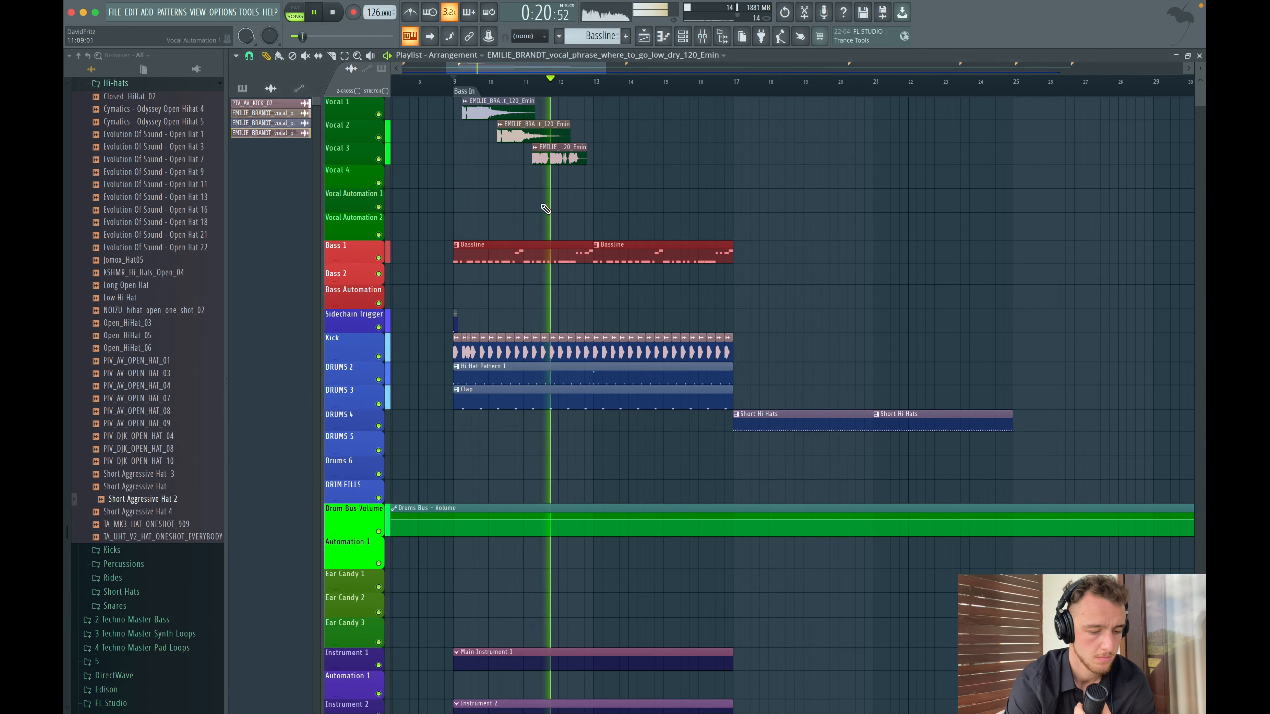
# - On the Kick mixer track, adjust a band in the High Pass Filter parametric EQ and close the mixer
pyautogui.press('F9')
pyautogui.scroll(10, 449, 425)
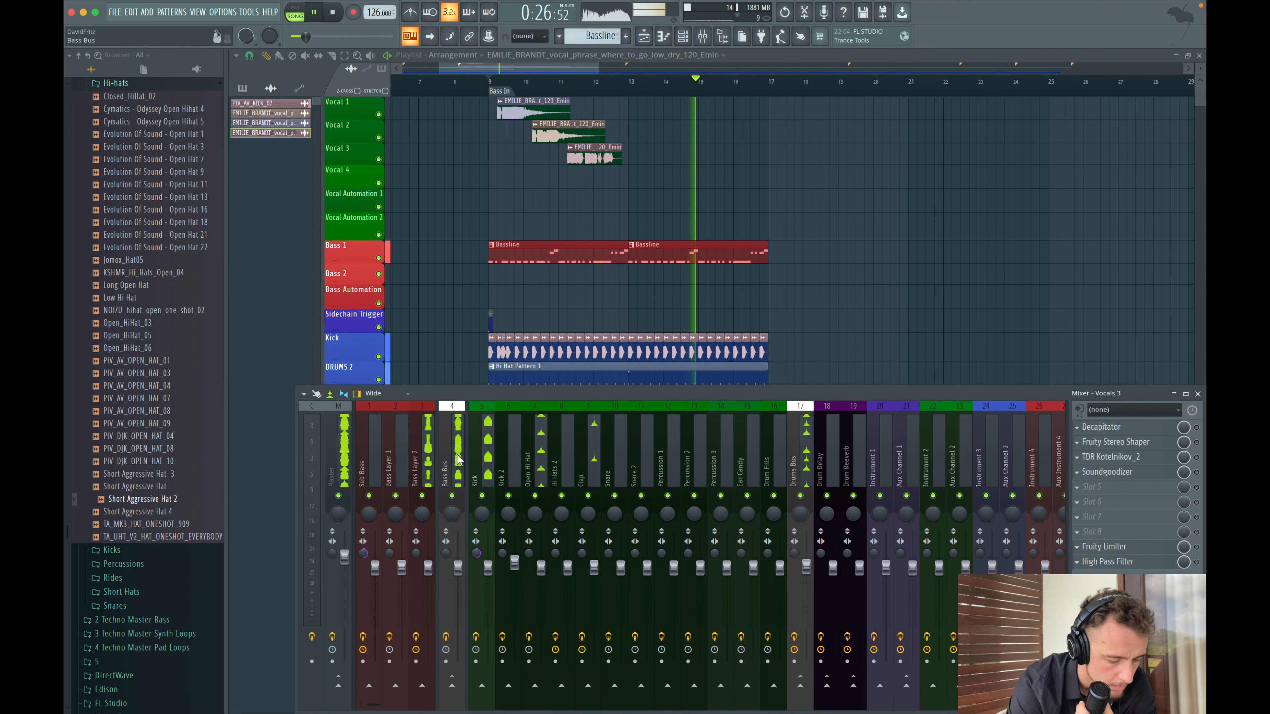
pyautogui.click(484, 473)
pyautogui.press('space')
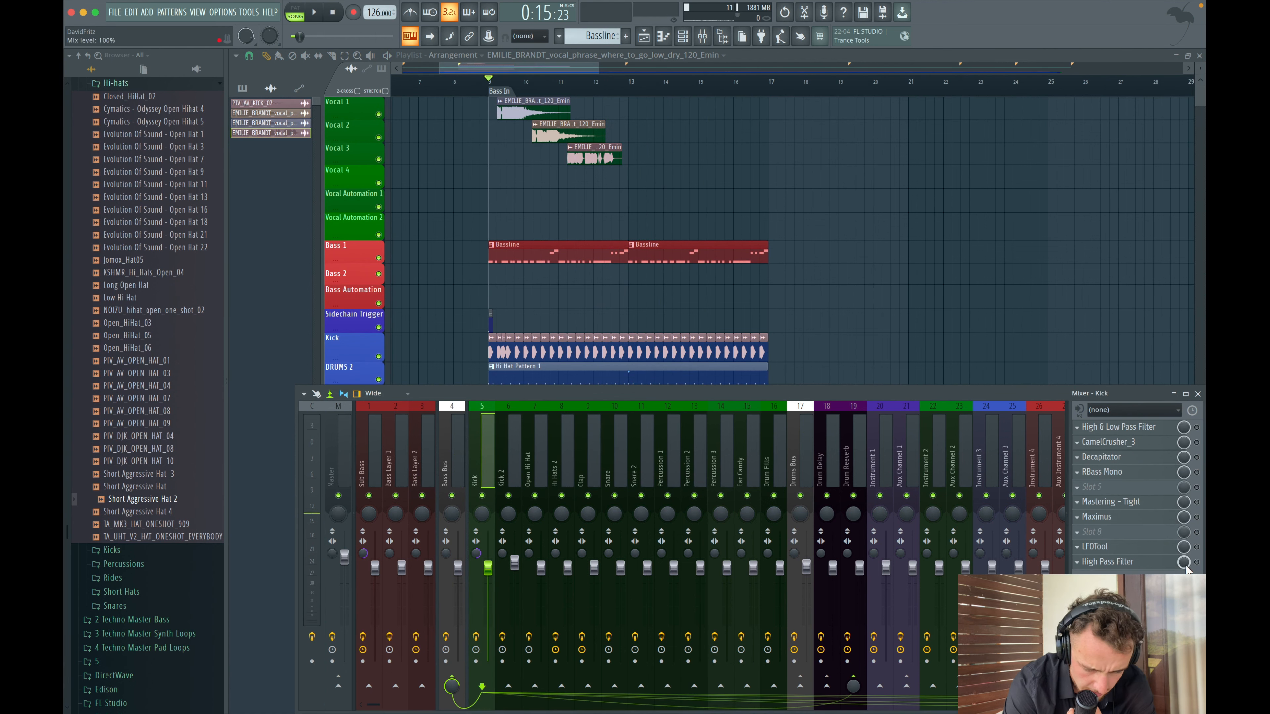
pyautogui.click(1121, 564)
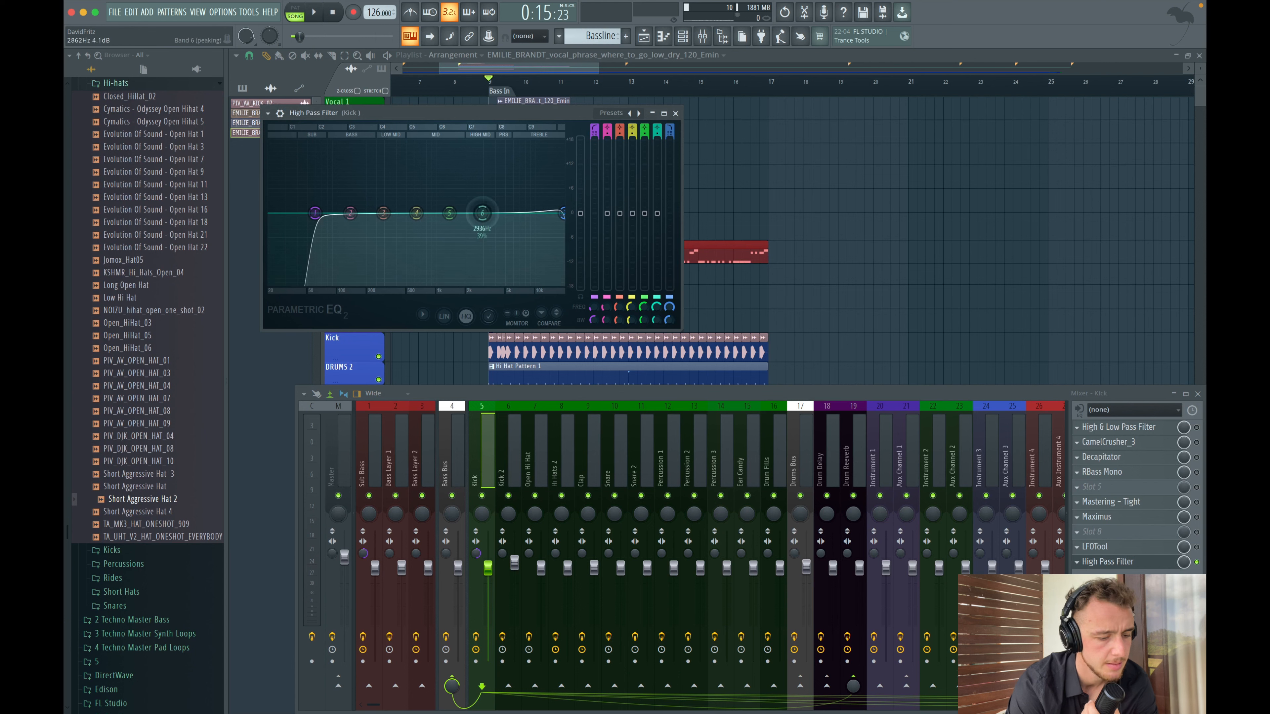
pyautogui.scroll(5, 505, 171)
pyautogui.moveTo(503, 179); pyautogui.dragTo(506, 180)
pyautogui.press('space')
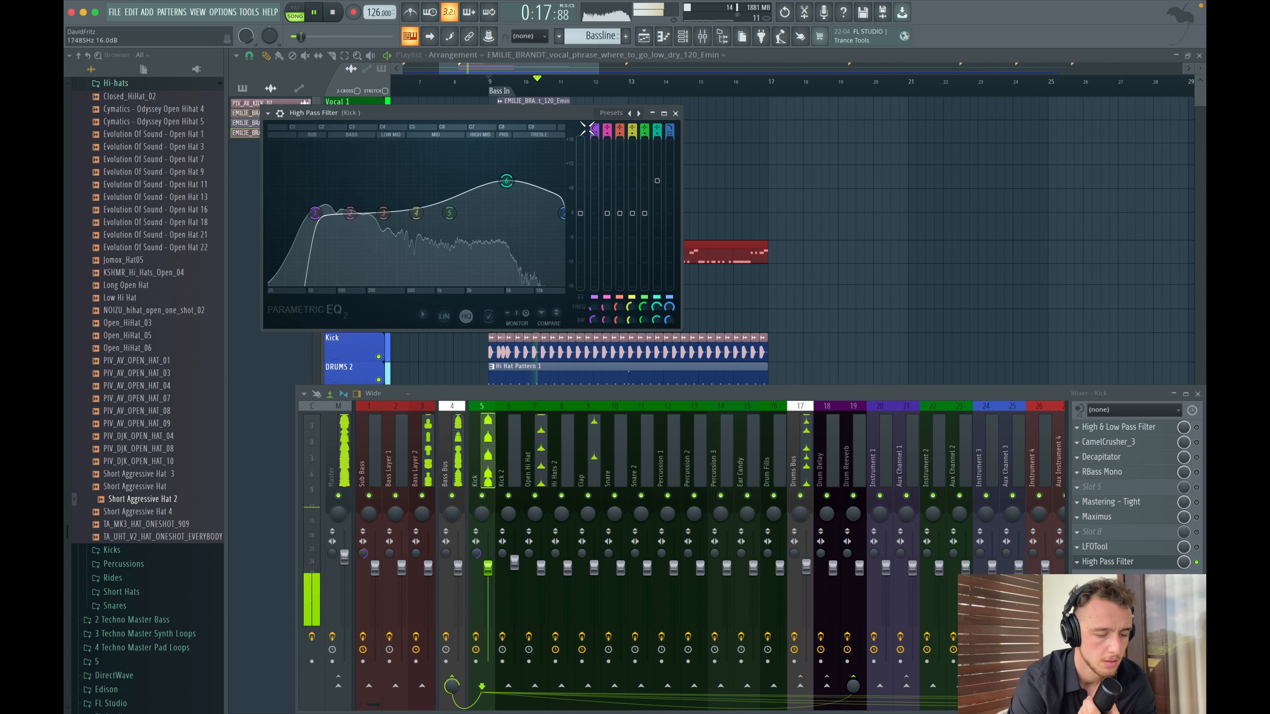
pyautogui.click(675, 113)
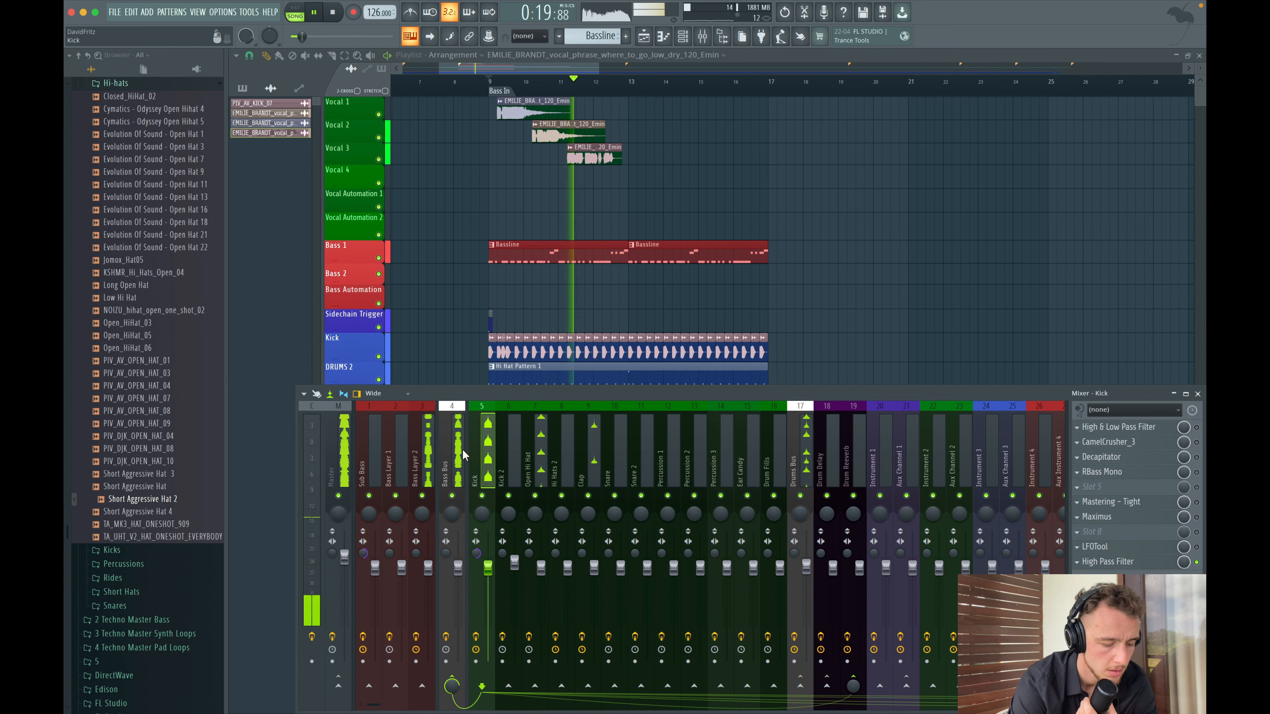
pyautogui.click(1198, 394)
# - Select the three vocal clips in the playlist and duplicate them
pyautogui.scroll(-3, 600, 332)
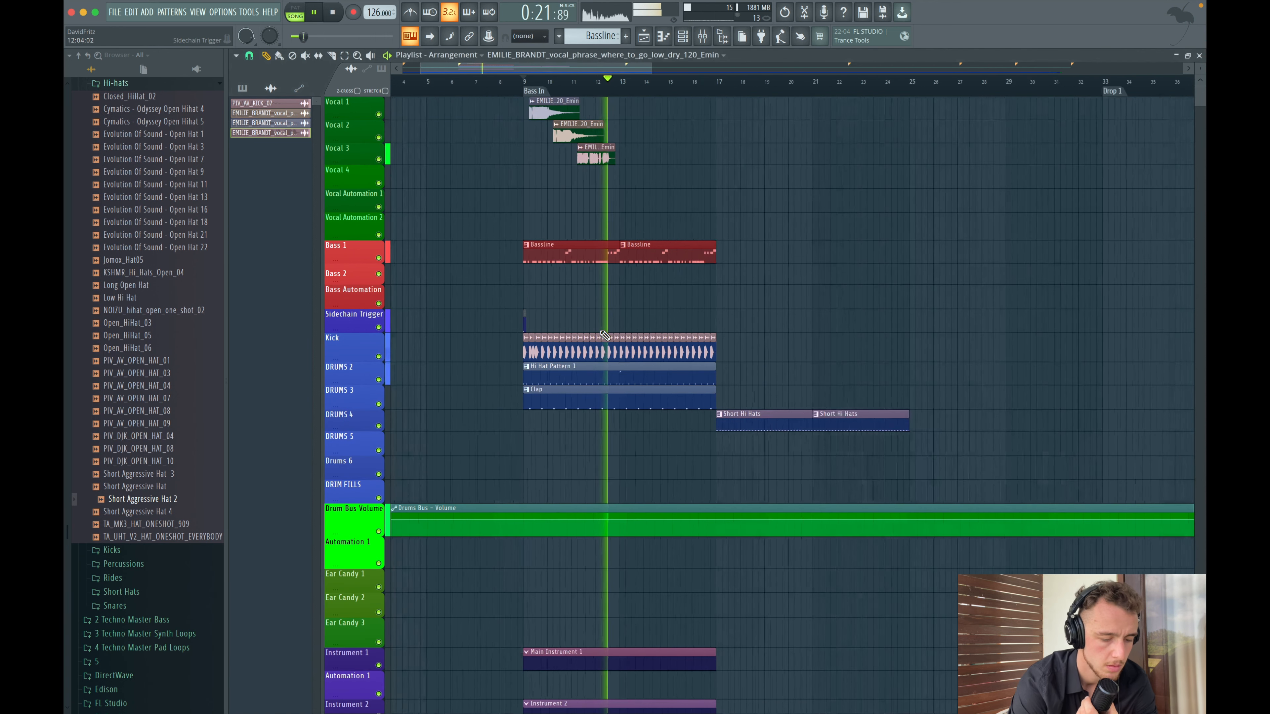
pyautogui.scroll(4, 602, 332)
pyautogui.press('space')
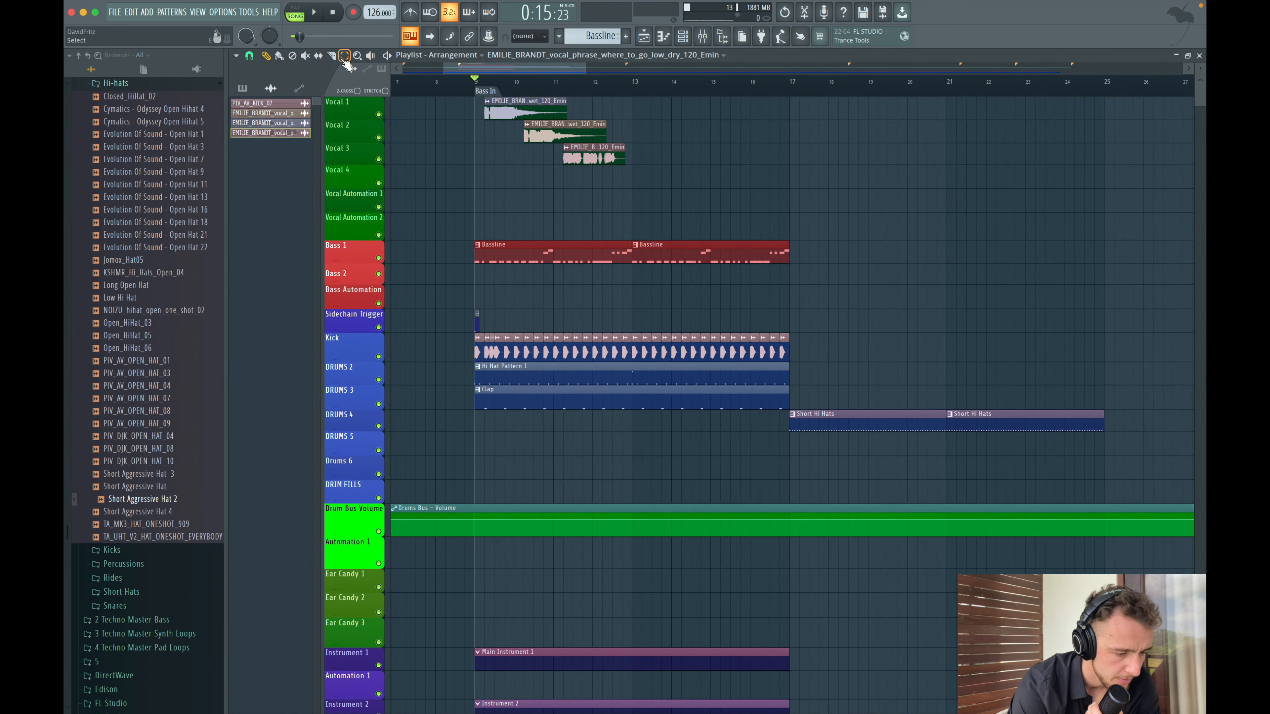
pyautogui.moveTo(478, 112); pyautogui.dragTo(656, 161)
pyautogui.press('super+b')
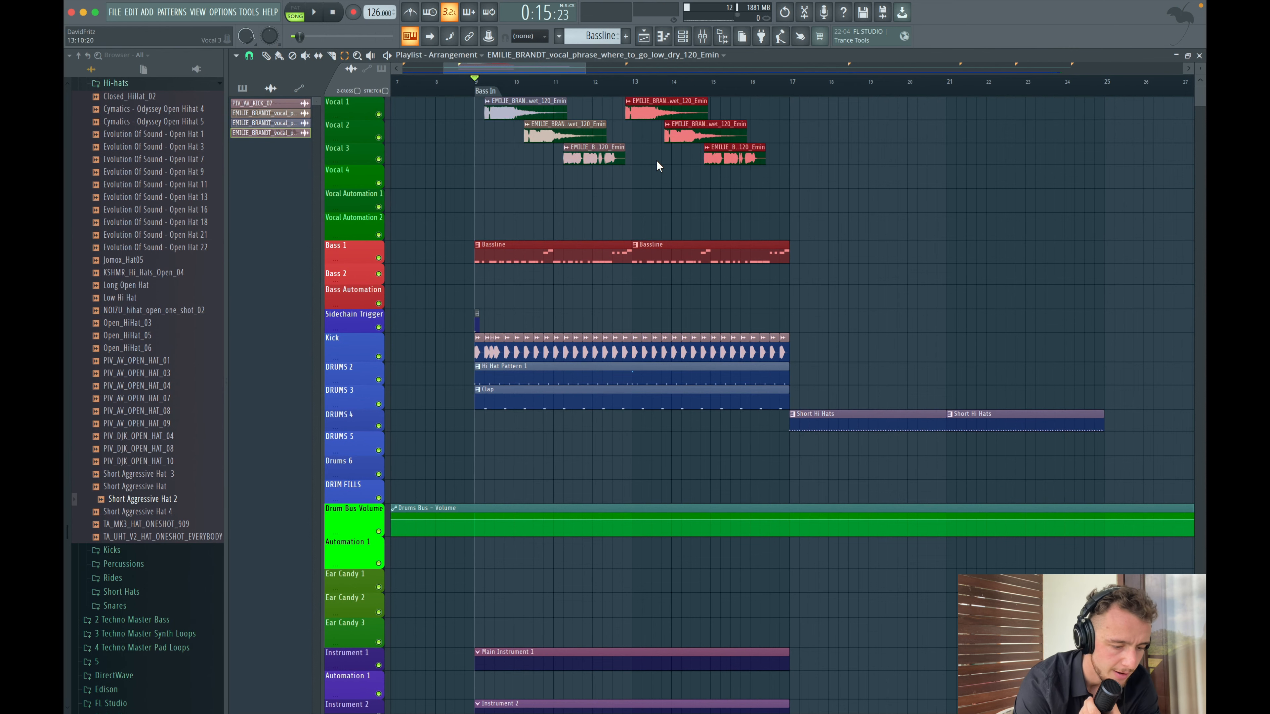
# - Zoom into the duplicated vocals and play them back
pyautogui.scroll(4, 656, 161)
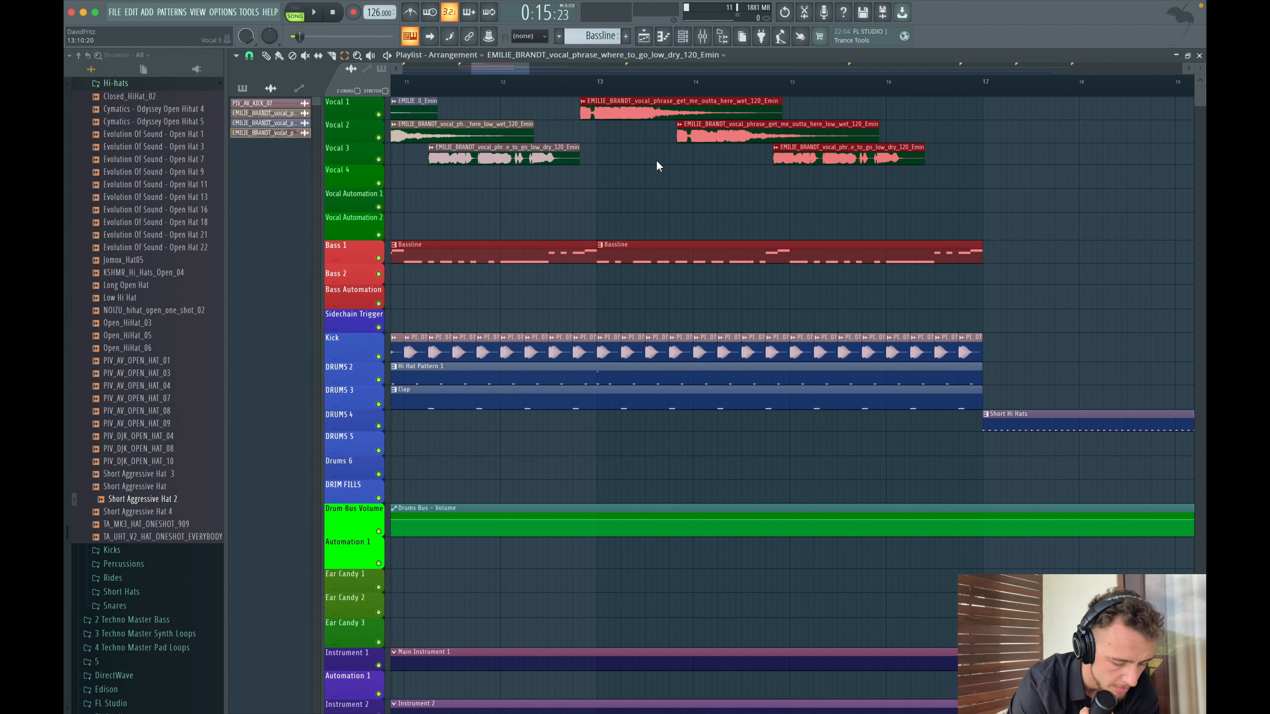
pyautogui.hscroll(-1, 657, 161)
pyautogui.scroll(3, 657, 161)
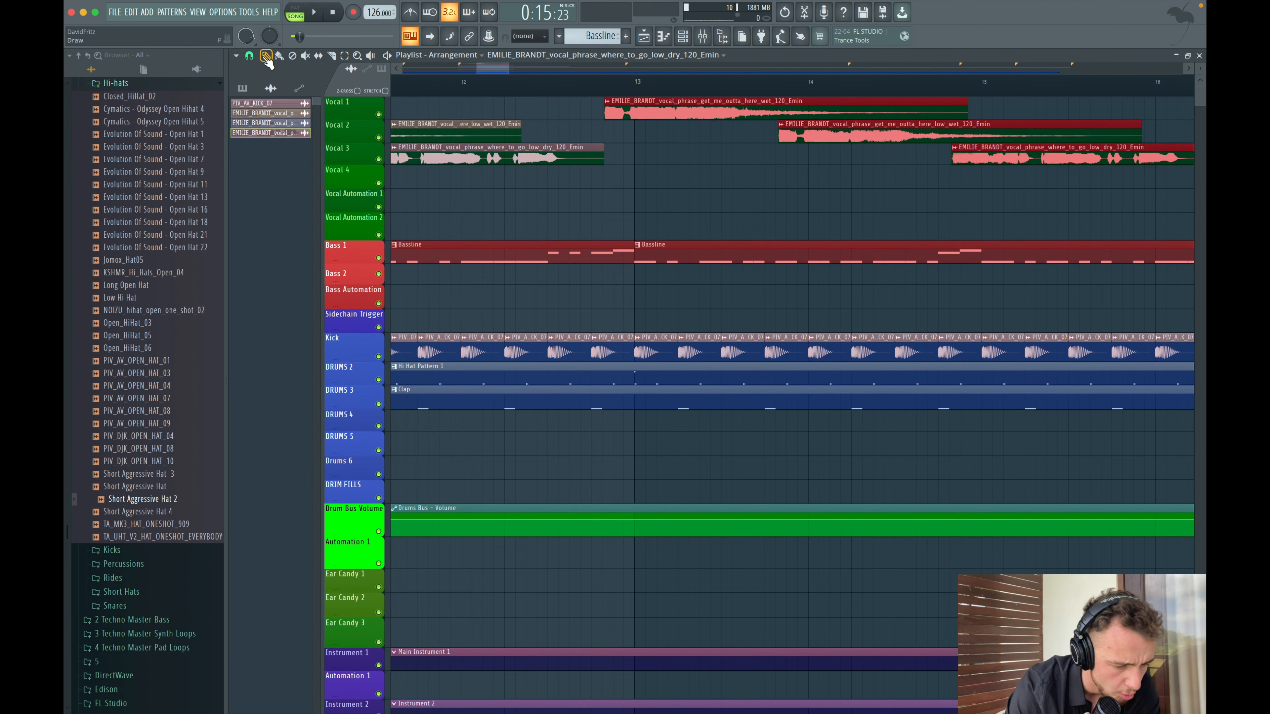
pyautogui.press('space')
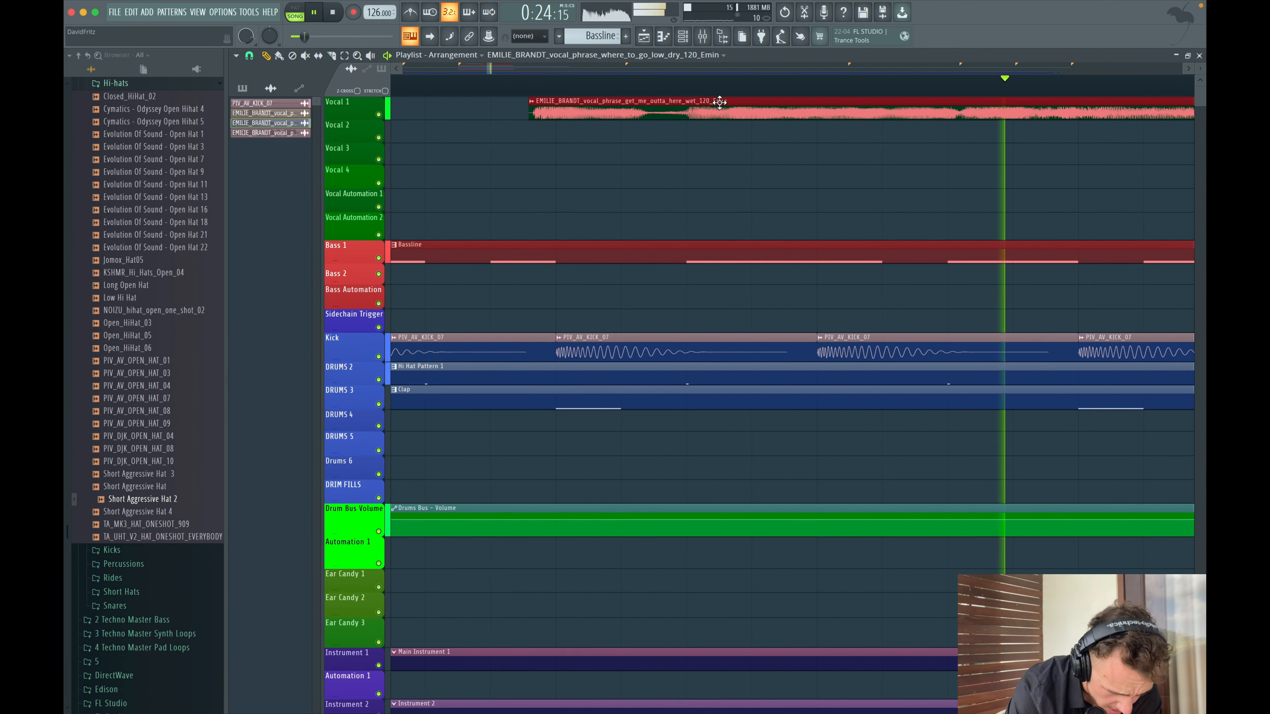
pyautogui.scroll(-3, 803, 136)
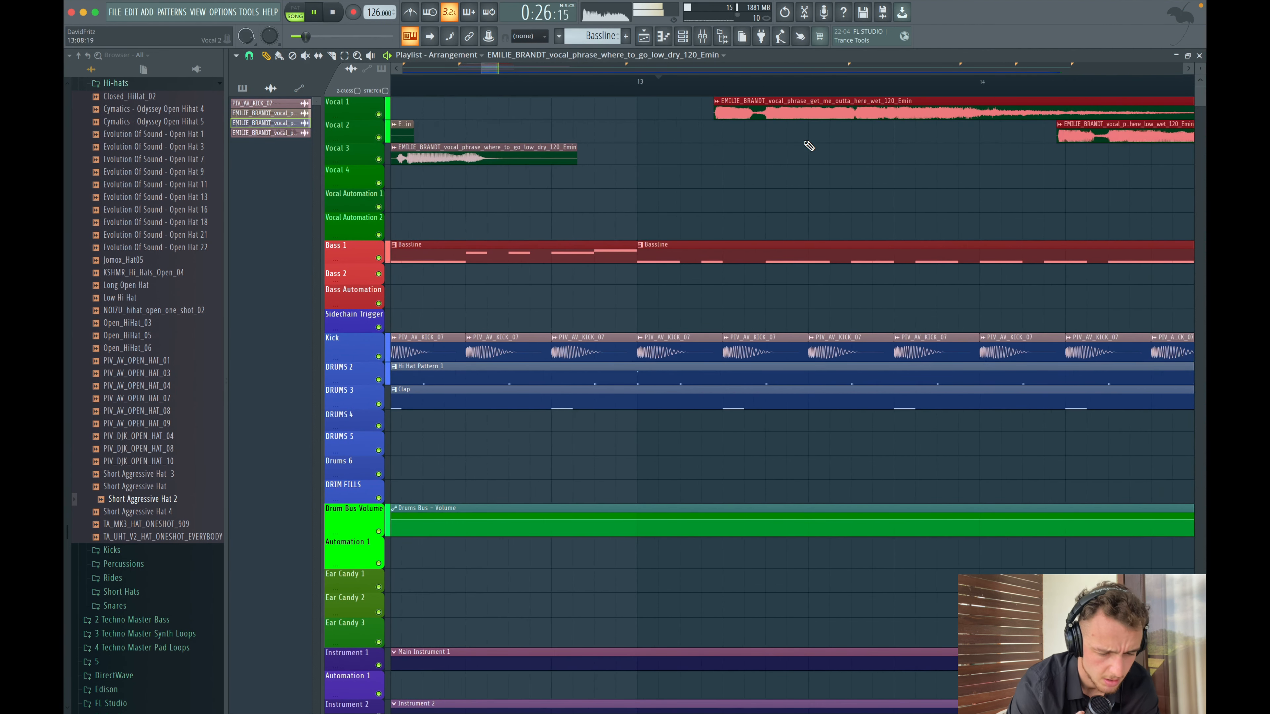
pyautogui.scroll(-5, 809, 145)
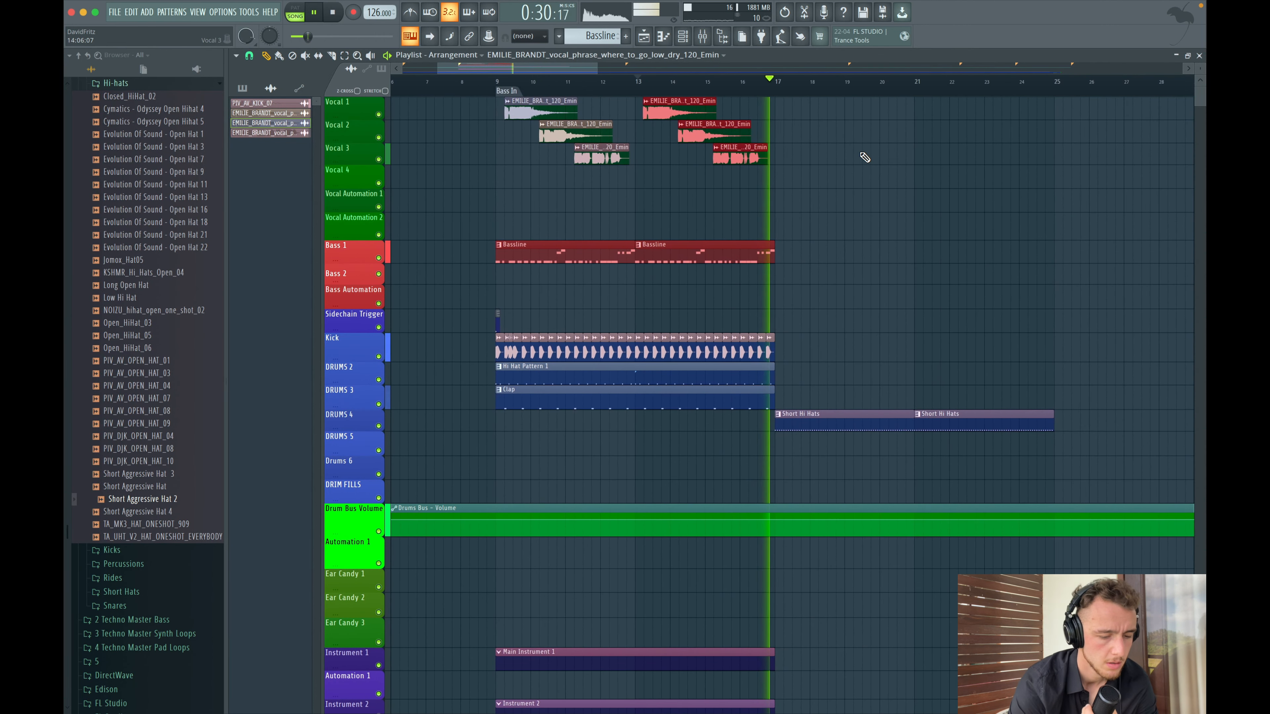
pyautogui.press('space')
# - Audition percussion loops and place SPK_127_G_ShufflingCow02 on the Drums 4 track at bar 9
pyautogui.click(502, 87)
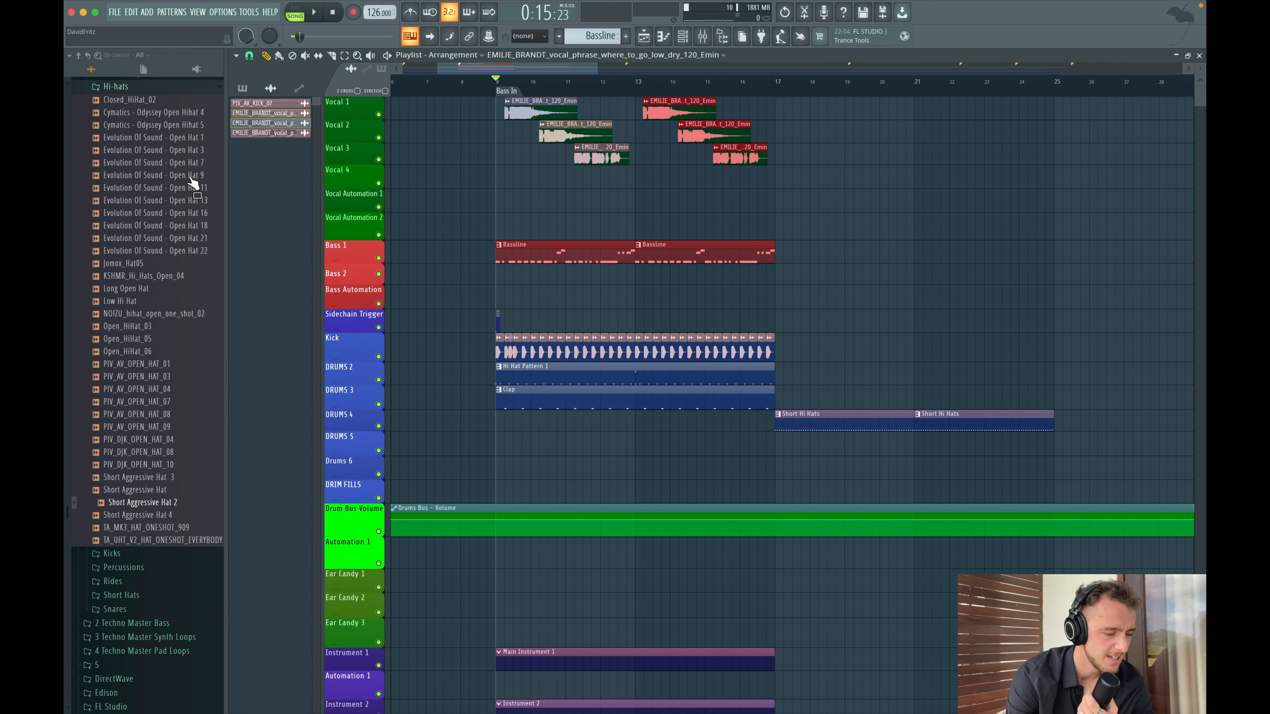
pyautogui.scroll(4, 170, 198)
pyautogui.click(124, 245)
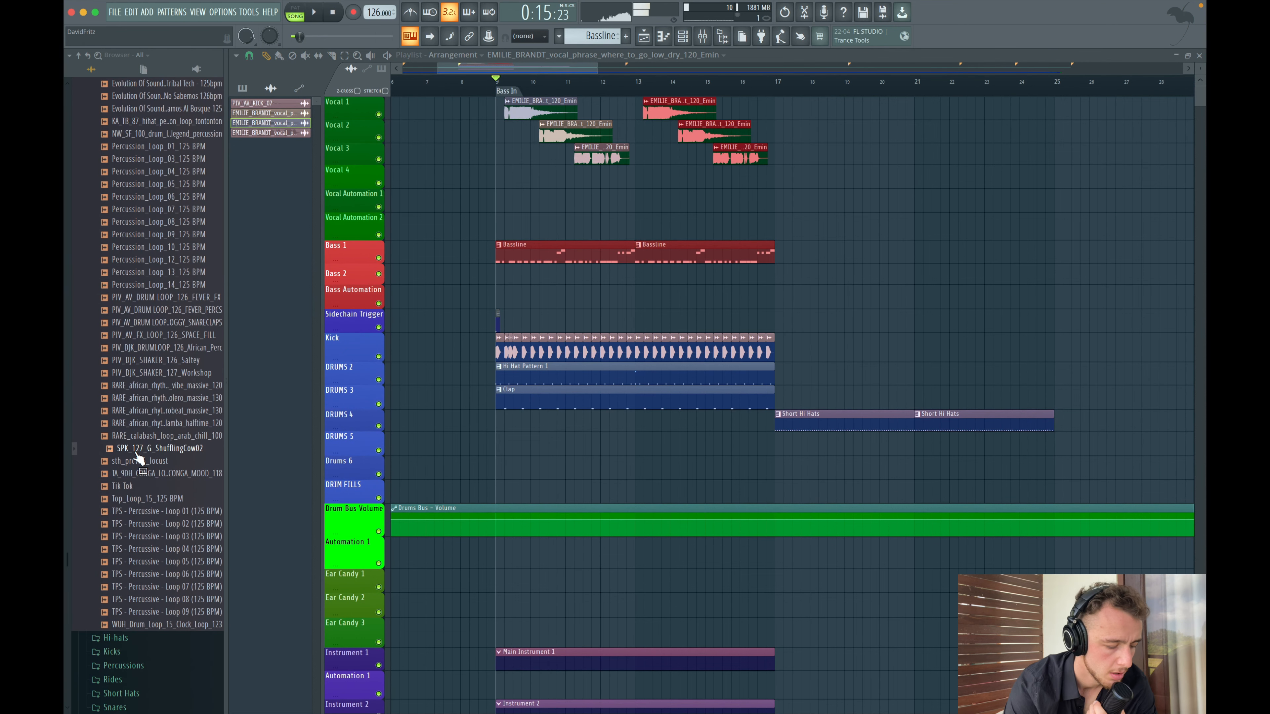
pyautogui.press('space')
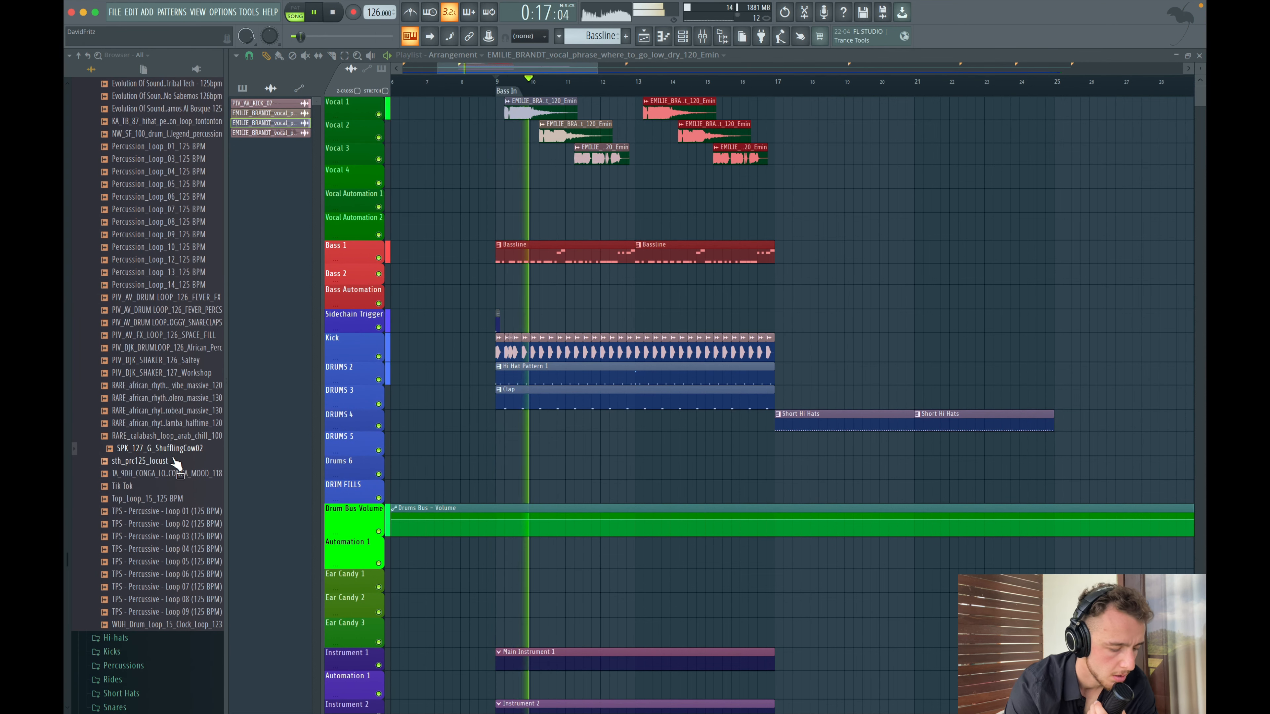
pyautogui.press('space')
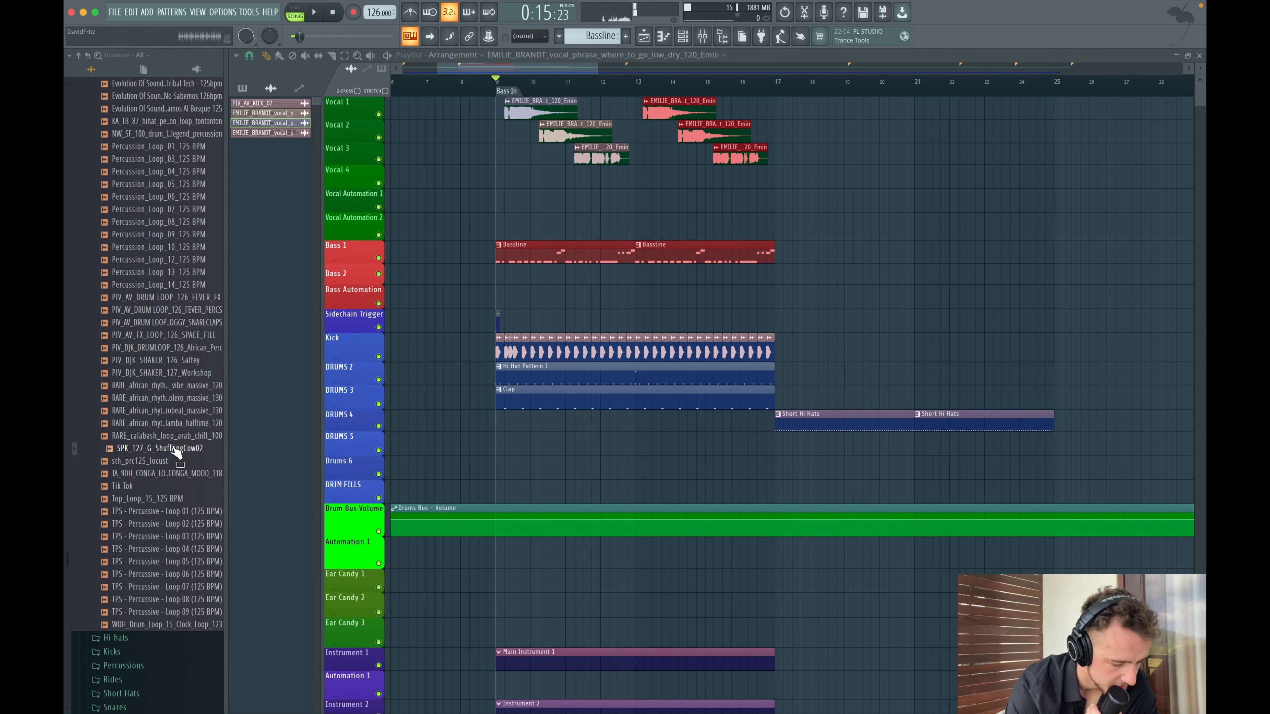
pyautogui.moveTo(176, 450); pyautogui.dragTo(511, 420)
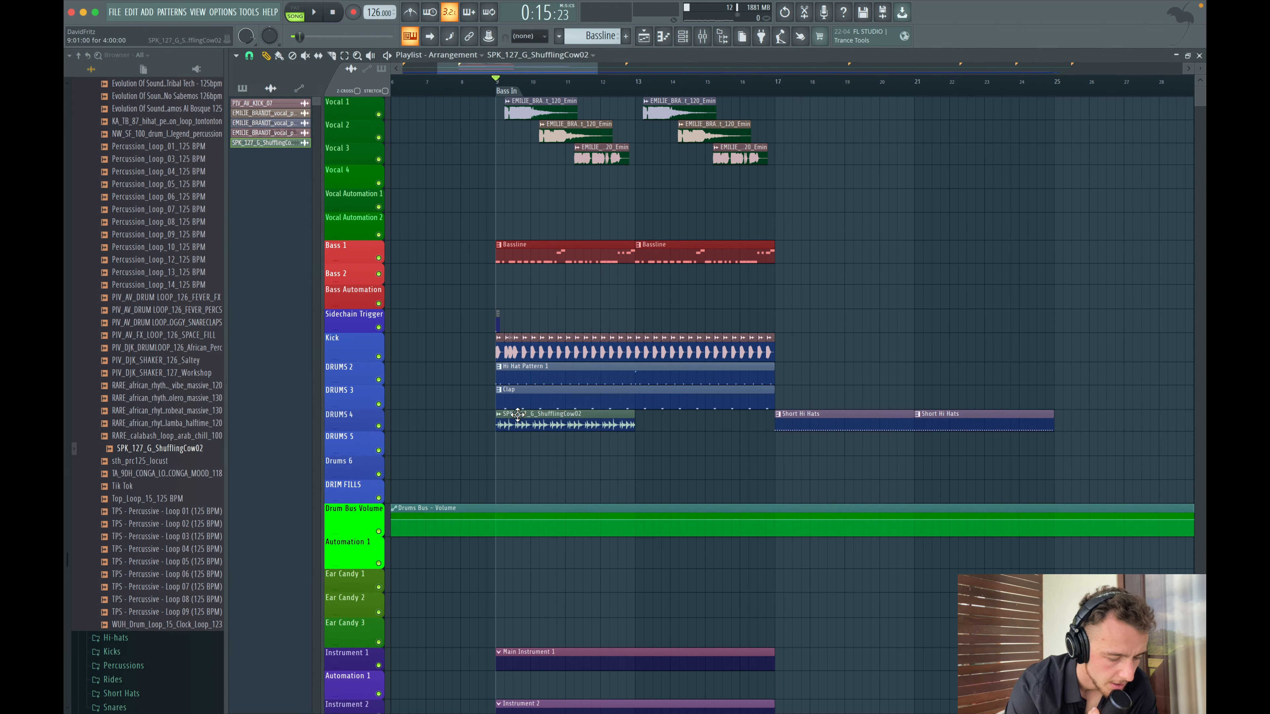
# - Open the percussion loop's channel settings and audition the loop during playback
pyautogui.doubleClick(518, 414)
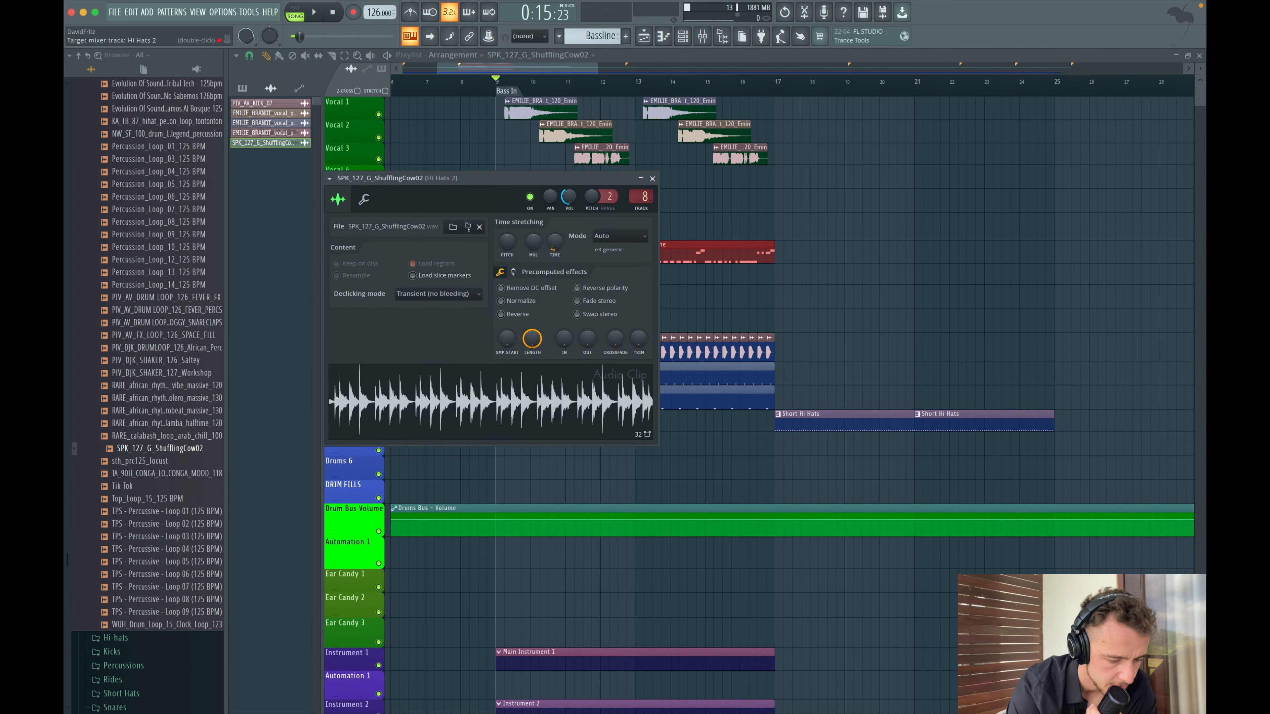
pyautogui.click(652, 179)
pyautogui.press('space')
pyautogui.scroll(2, 568, 428)
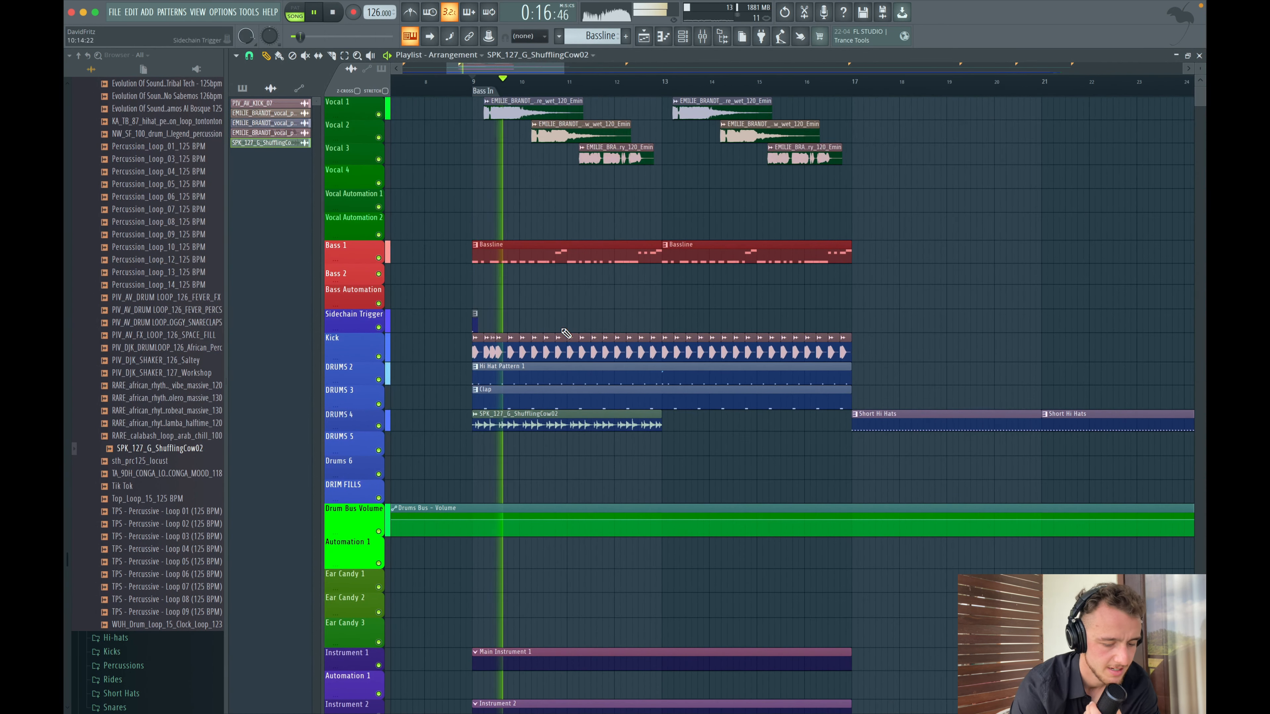
pyautogui.doubleClick(569, 429)
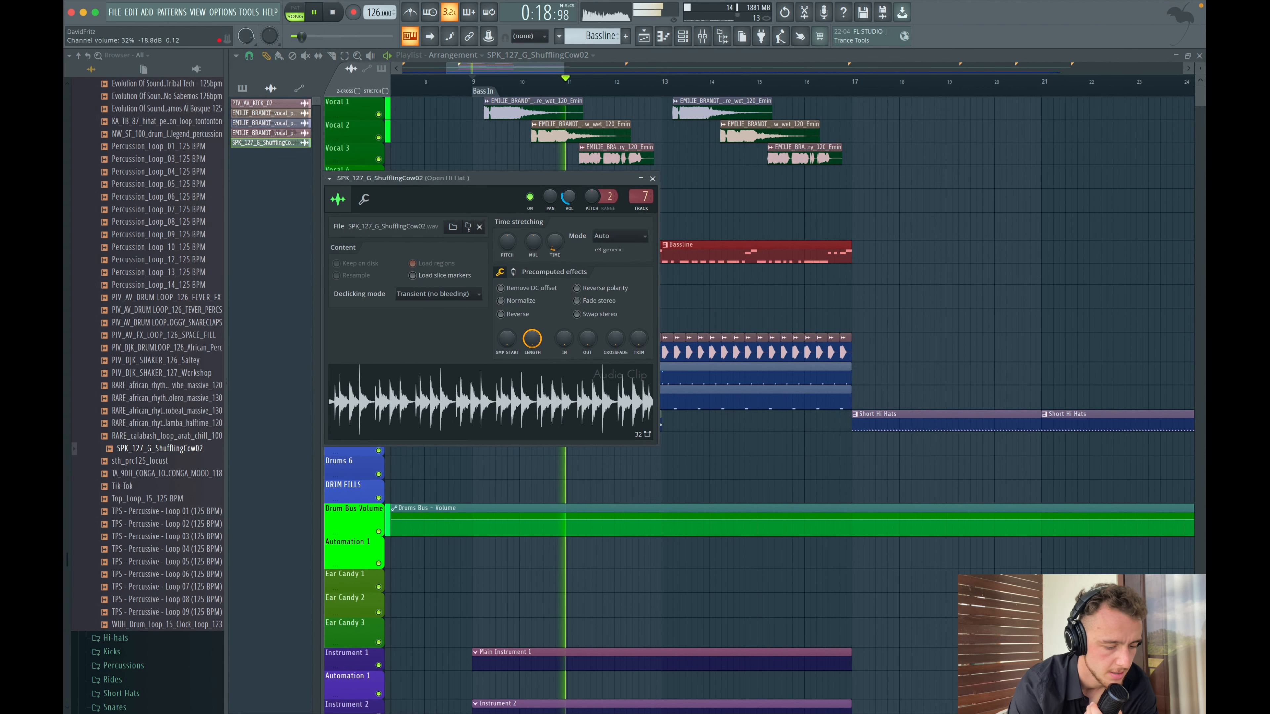
pyautogui.click(651, 179)
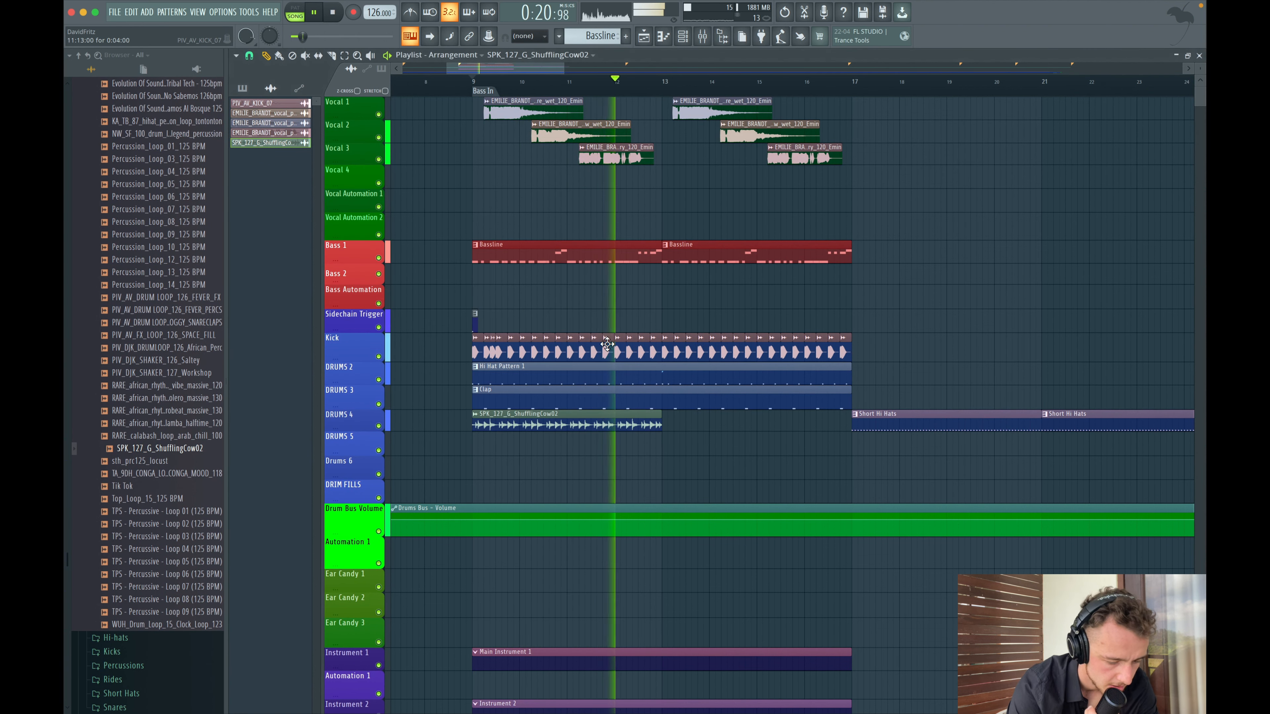
# - Place a second copy of the SPK_127_G_ShufflingCow02 loop on Drums 4 directly after the first one
pyautogui.scroll(-3, 607, 344)
pyautogui.click(651, 426)
pyautogui.press('space')
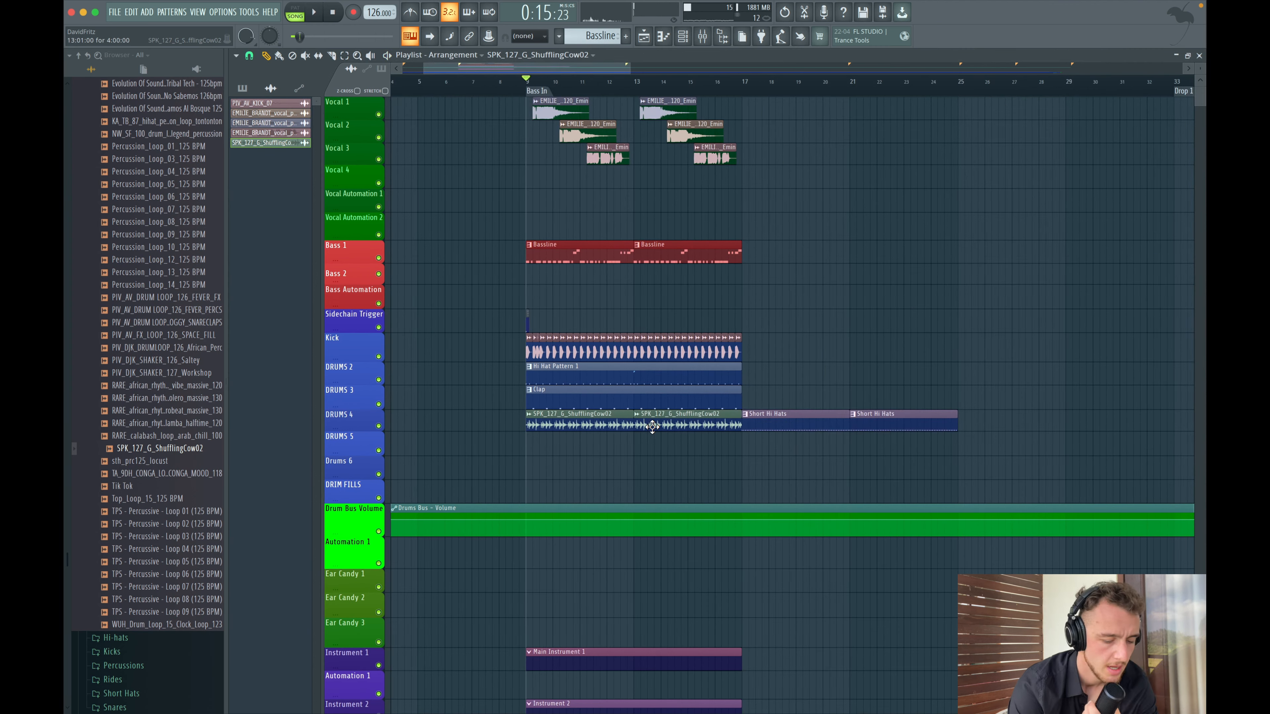
# - Open the percussion loop in the time-warp (Newtime) editor, then close it
pyautogui.scroll(2, 597, 378)
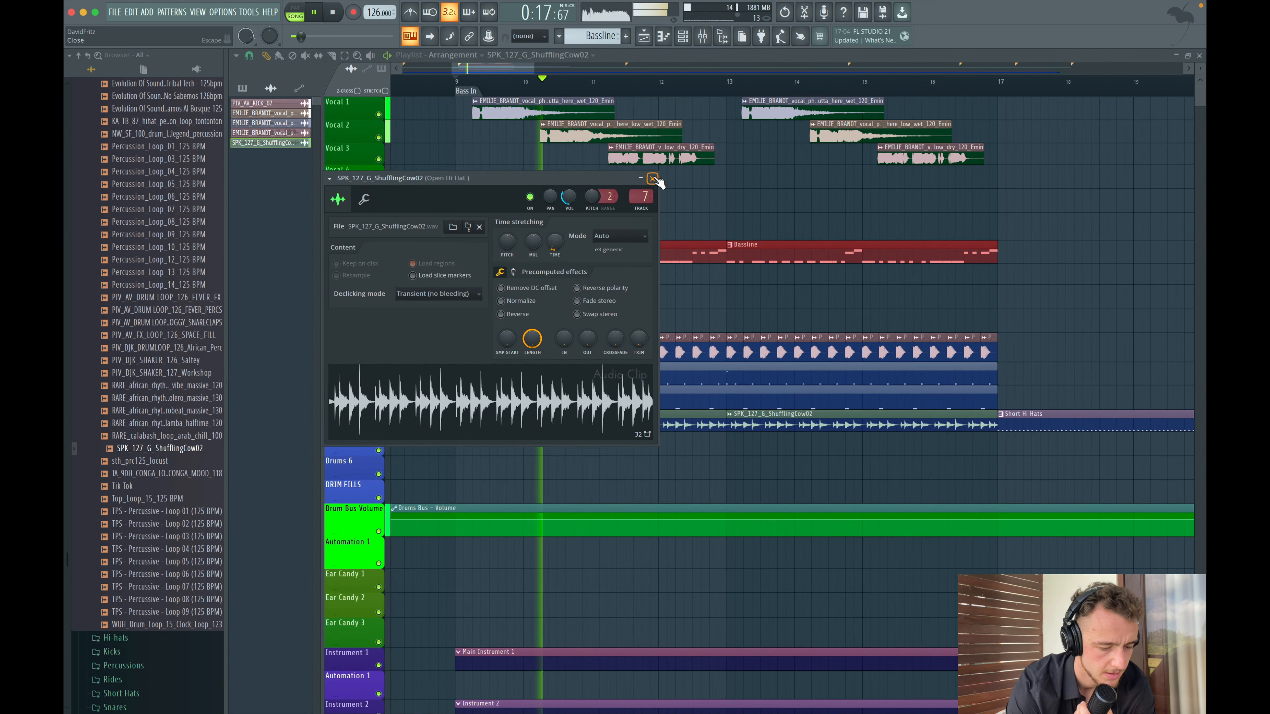
pyautogui.click(654, 179)
pyautogui.press('space')
pyautogui.click(443, 413)
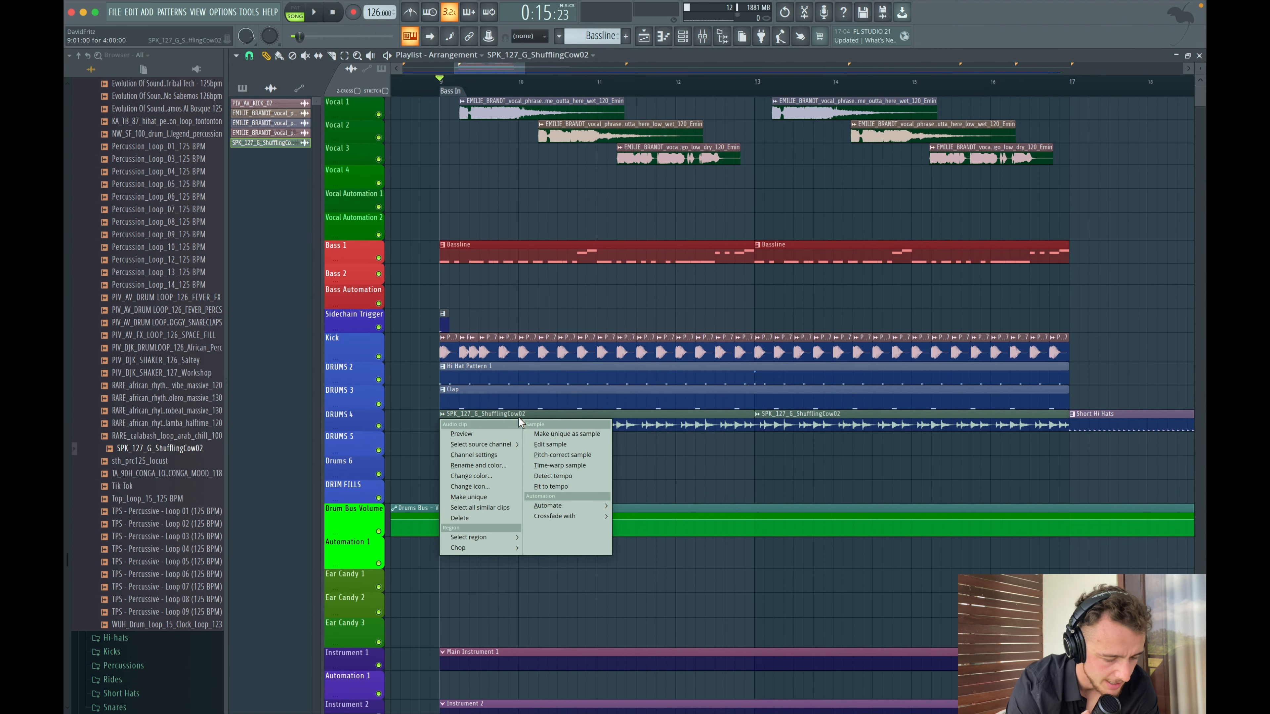
pyautogui.click(550, 471)
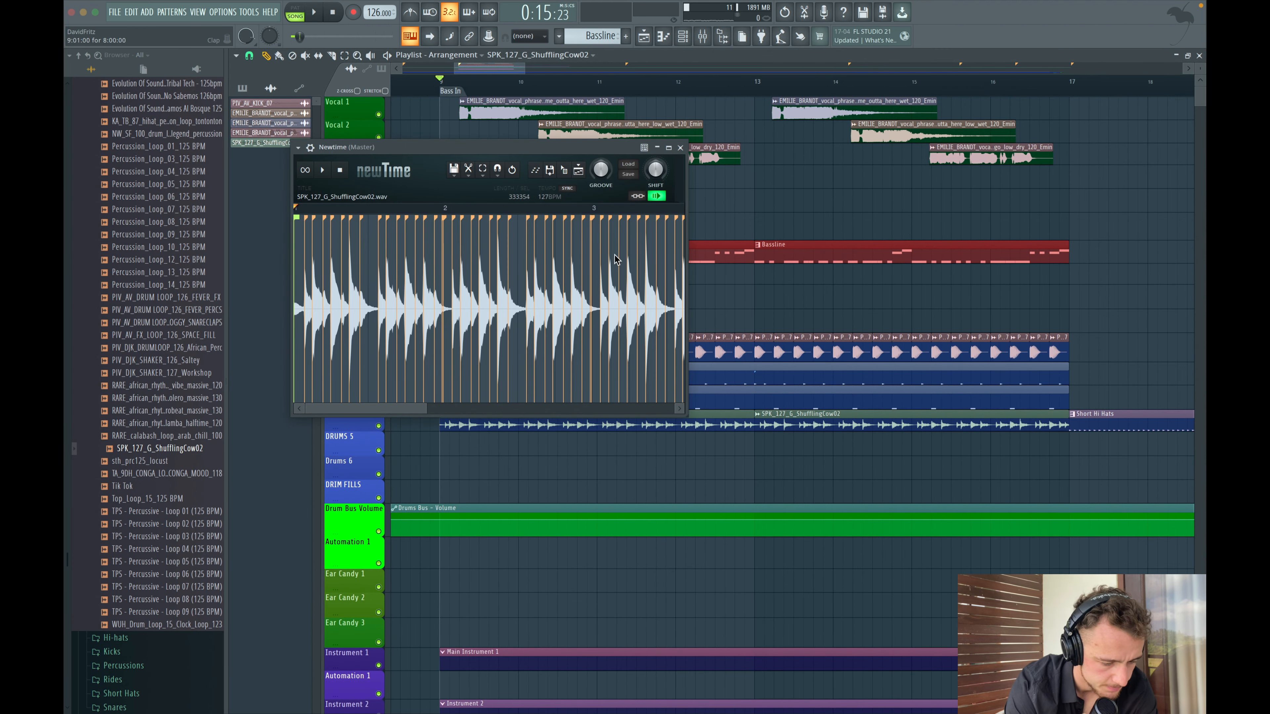
pyautogui.click(680, 147)
# - Open the Bassline pattern's piano roll and quick-quantize the Moog bass notes
pyautogui.doubleClick(588, 259)
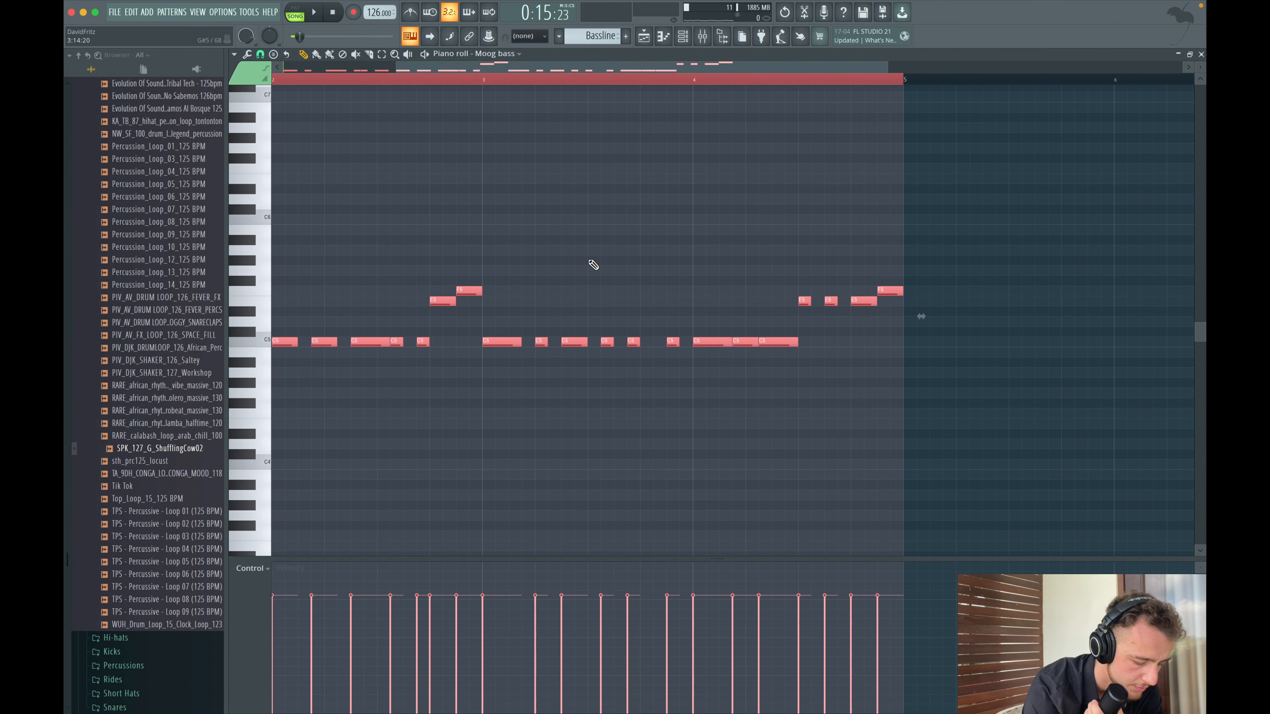
pyautogui.hotkey('alt', 'q')
pyautogui.click(697, 435)
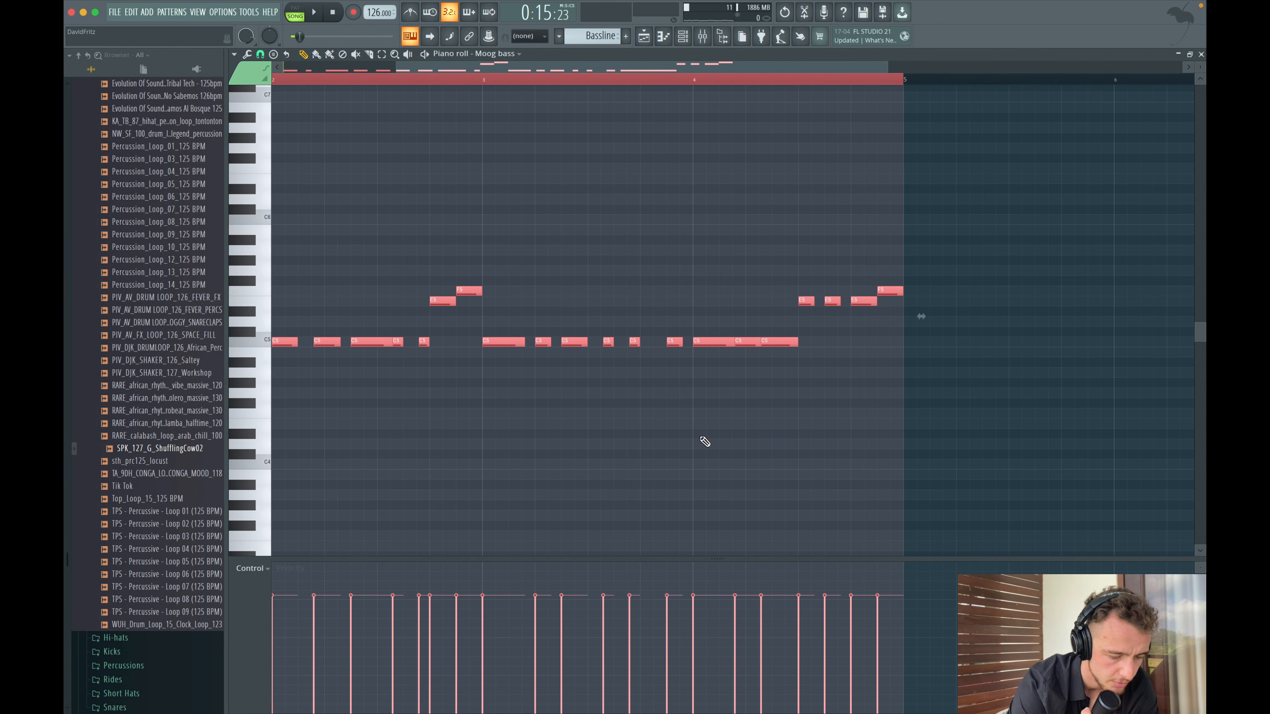
pyautogui.click(643, 36)
# - Play back the arrangement to review the drums, bassline and percussion loops
pyautogui.press('space')
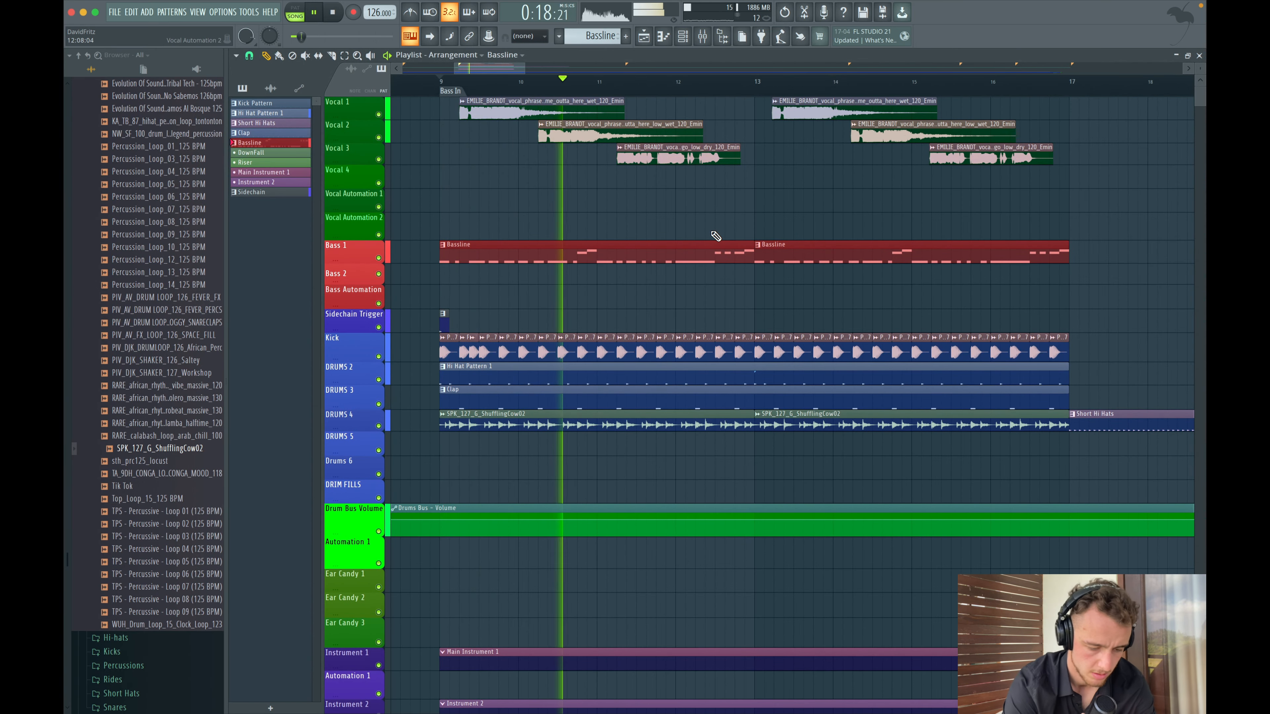
pyautogui.scroll(-2, 712, 233)
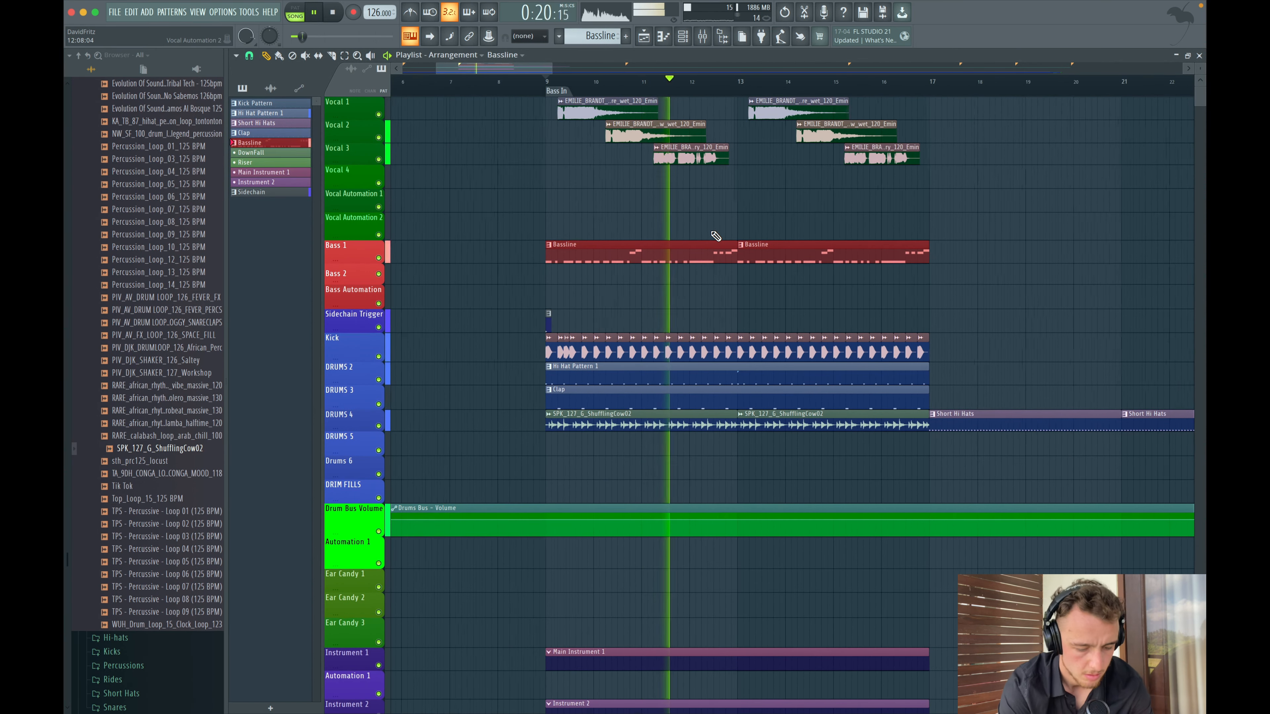
pyautogui.hscroll(1, 712, 232)
pyautogui.click(807, 421)
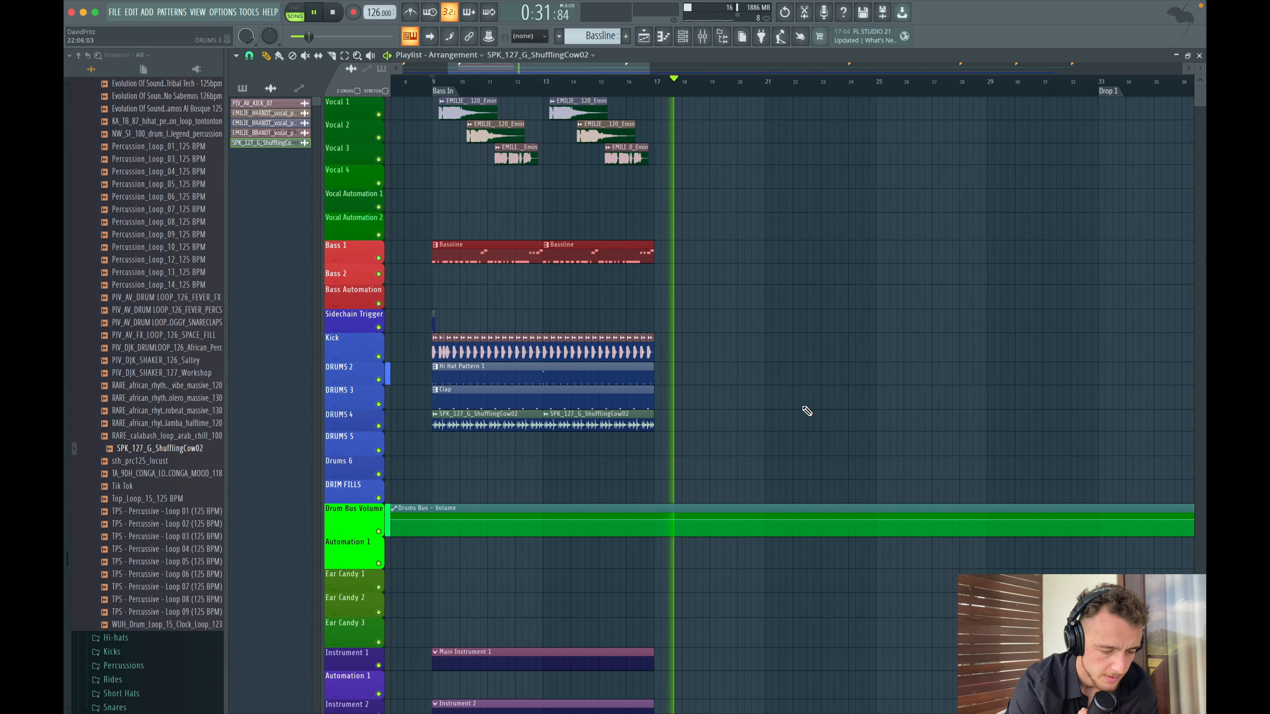
pyautogui.press('space')
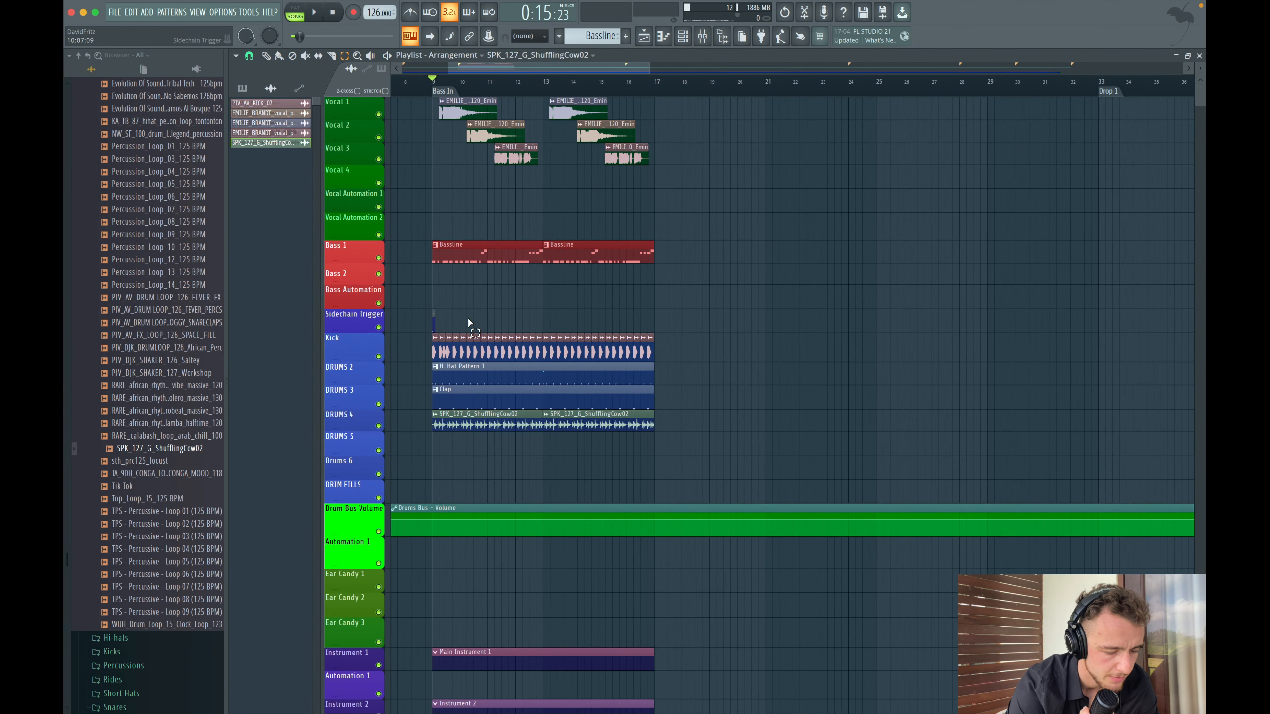
# - Select the bass, kick, hi-hat, clap and percussion clips from bar 9 and duplicate them after bar 17
pyautogui.moveTo(434, 242); pyautogui.dragTo(696, 394)
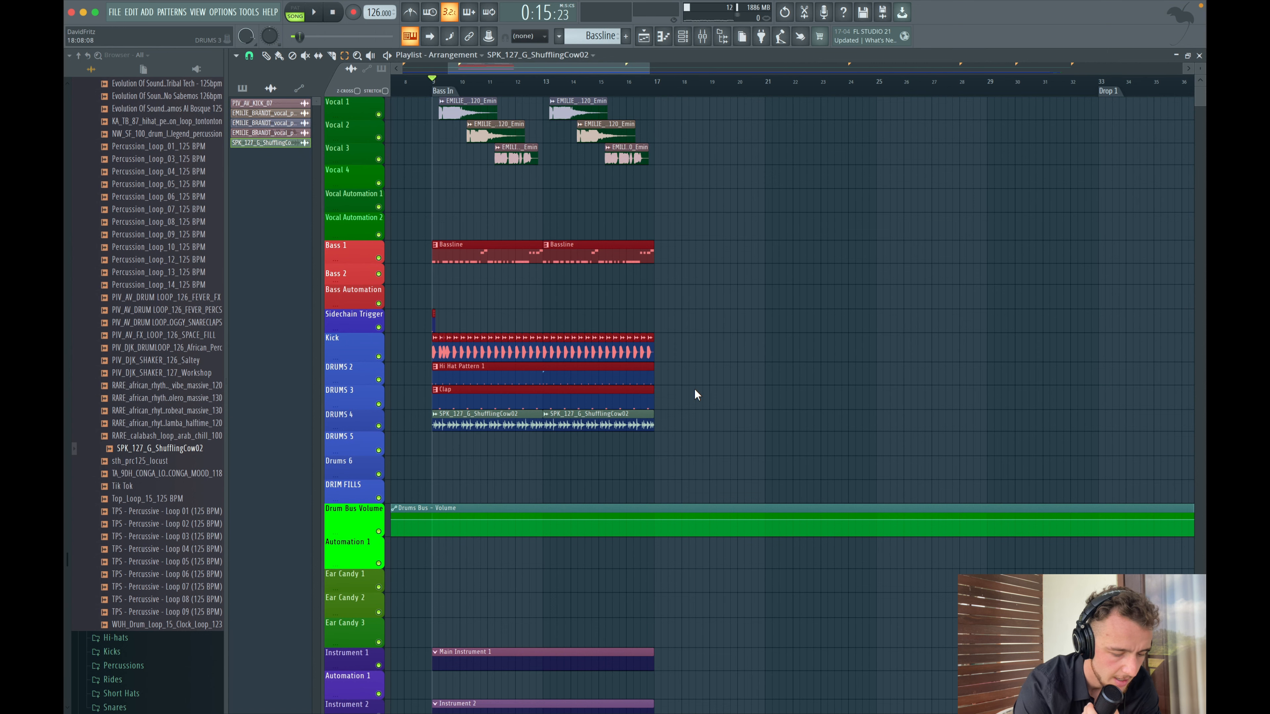
pyautogui.moveTo(685, 212); pyautogui.dragTo(429, 443)
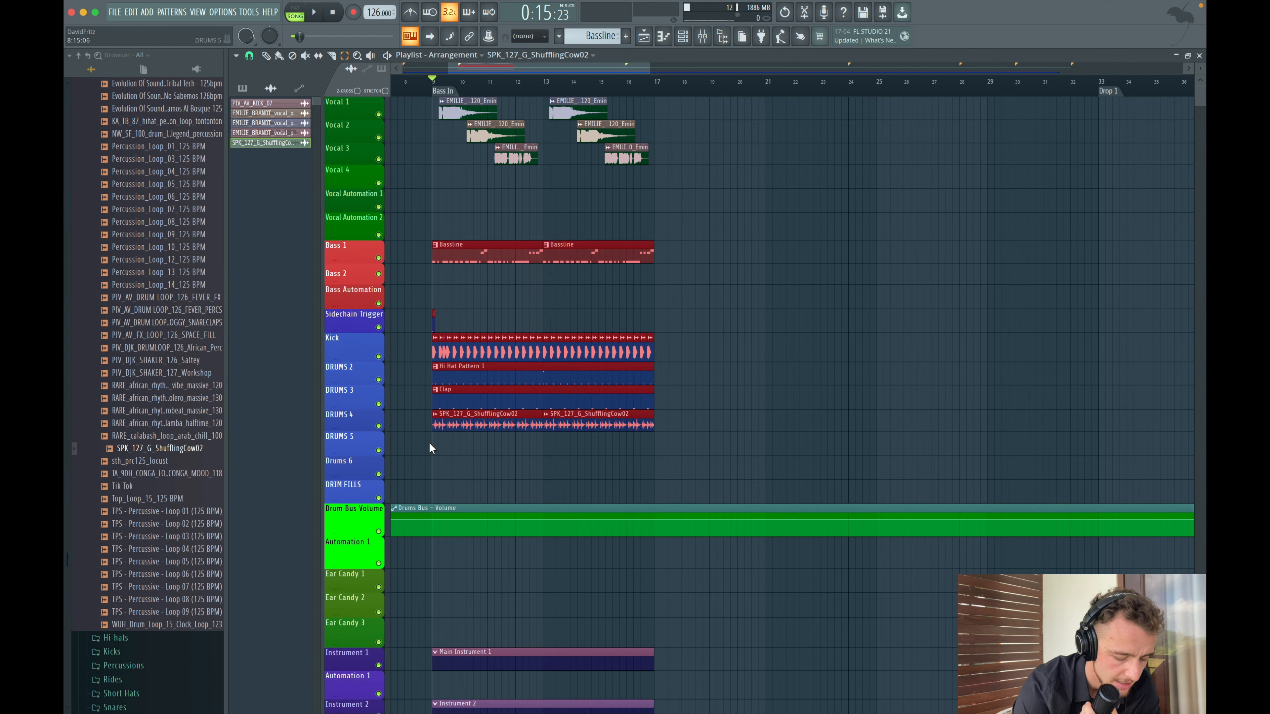
pyautogui.hotkey('ctrl', 'b')
pyautogui.scroll(2, 656, 251)
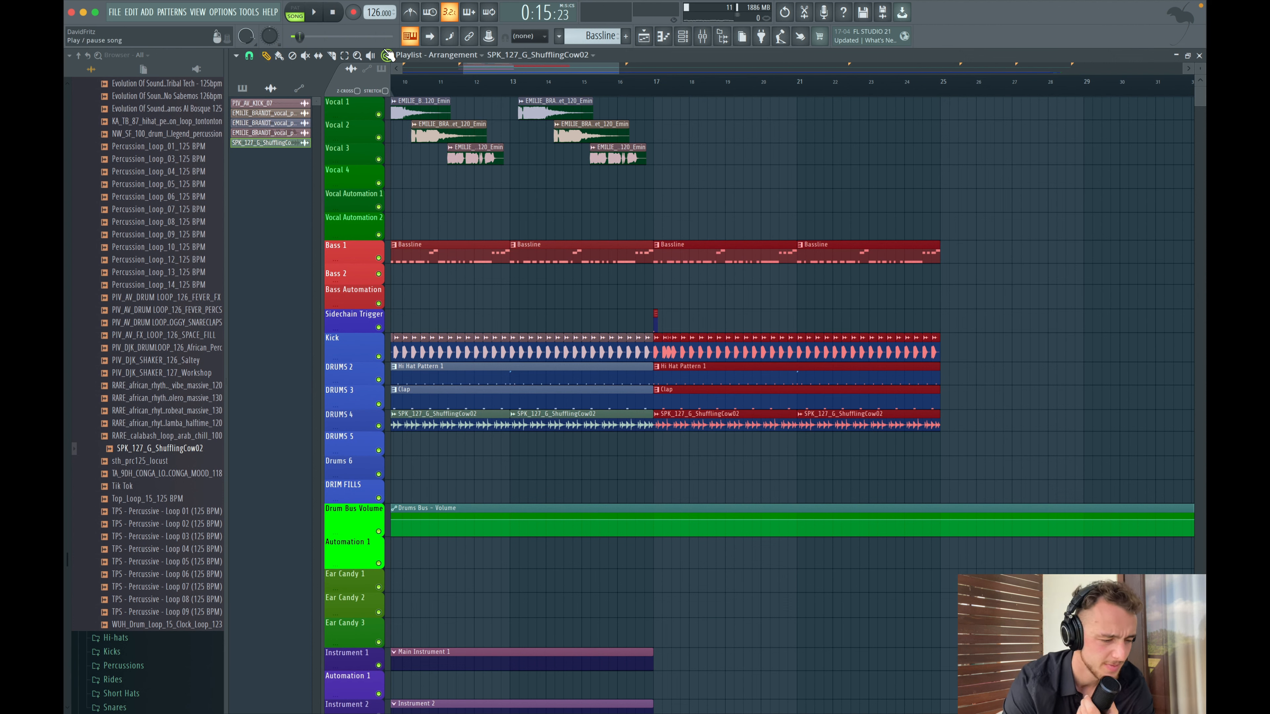
# - Add a new Serum instrument channel to the channel rack
pyautogui.click(83, 57)
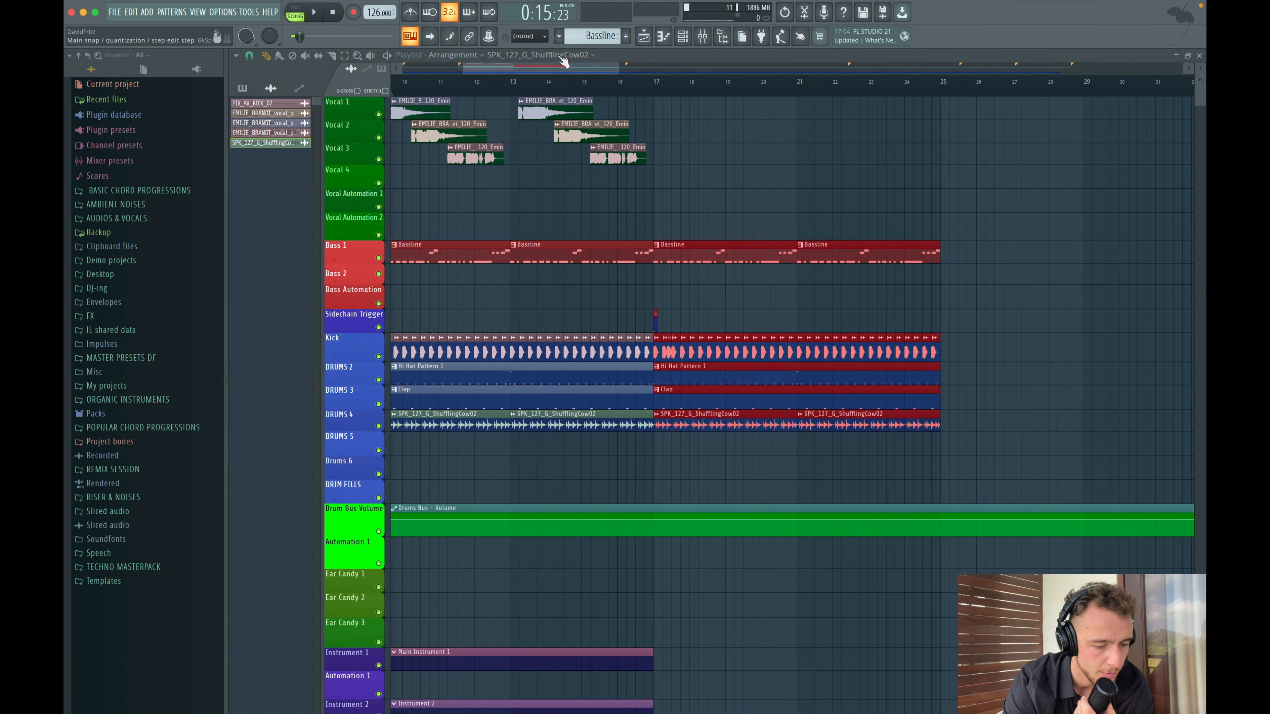
pyautogui.click(682, 36)
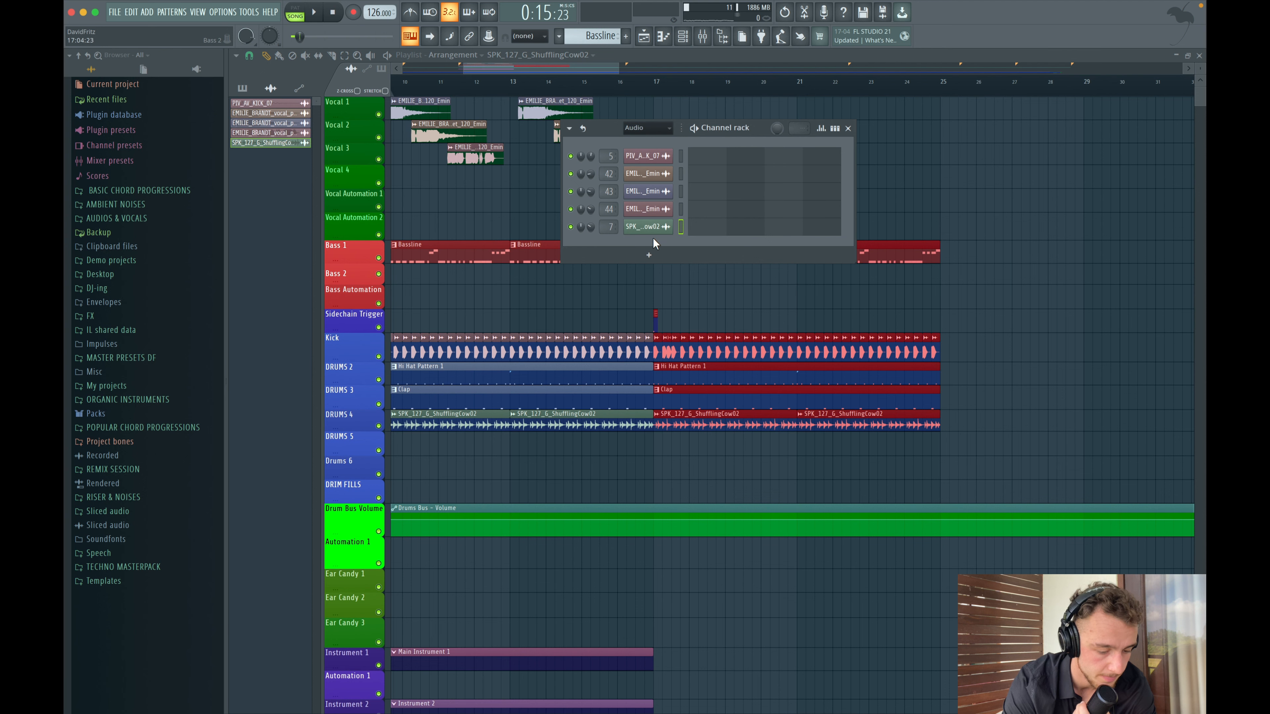
pyautogui.click(649, 255)
pyautogui.click(653, 485)
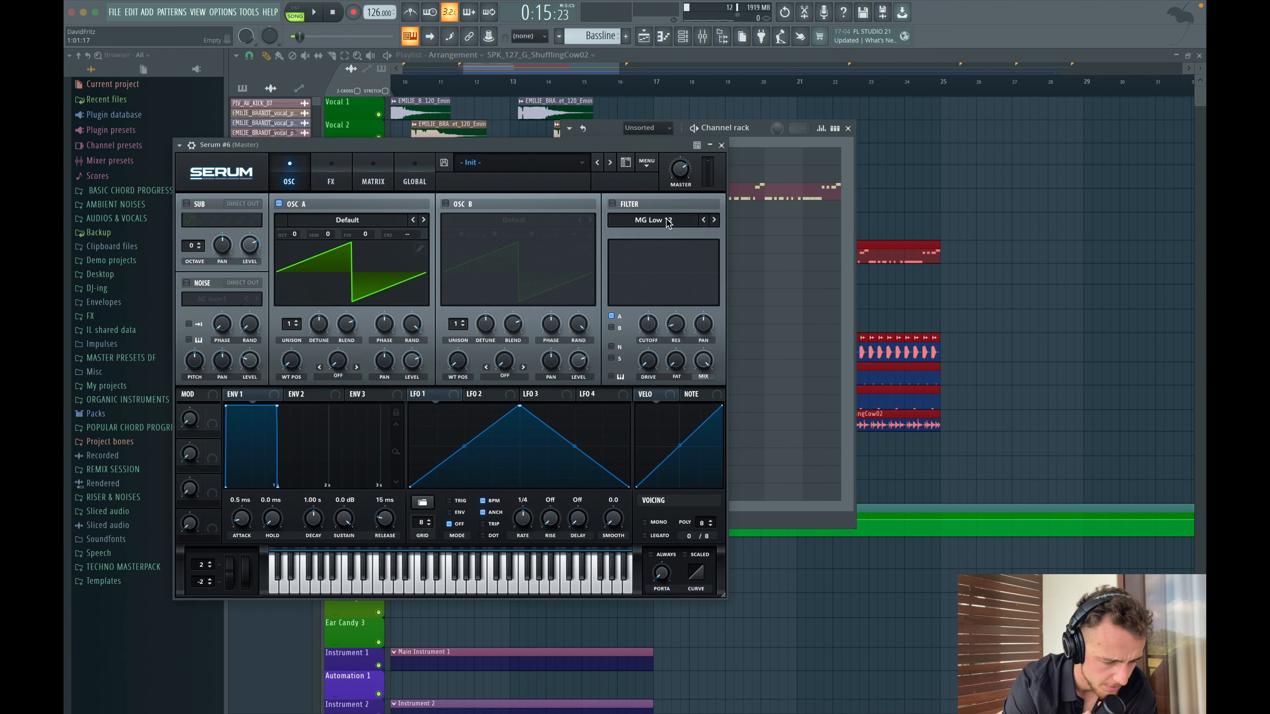
# - Load the BRASS - War Brass 2 preset from Organic Instruments into the new Serum
pyautogui.click(721, 146)
pyautogui.click(649, 488)
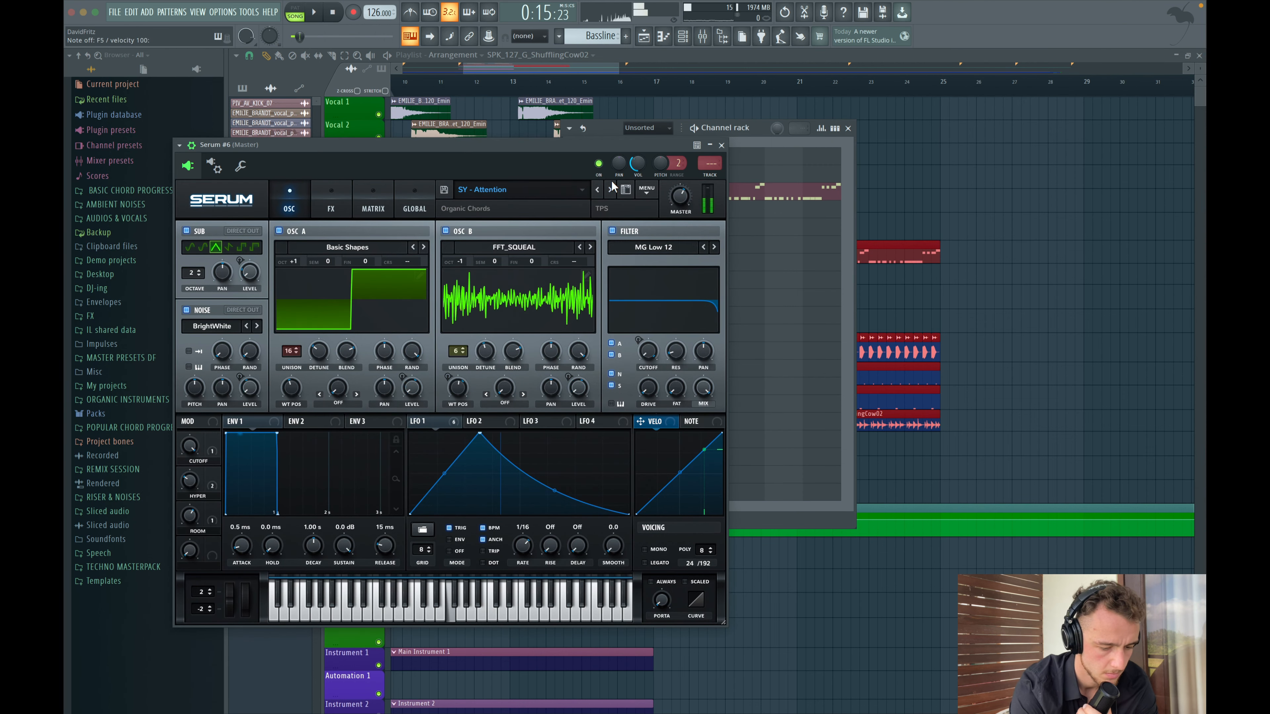
pyautogui.click(487, 189)
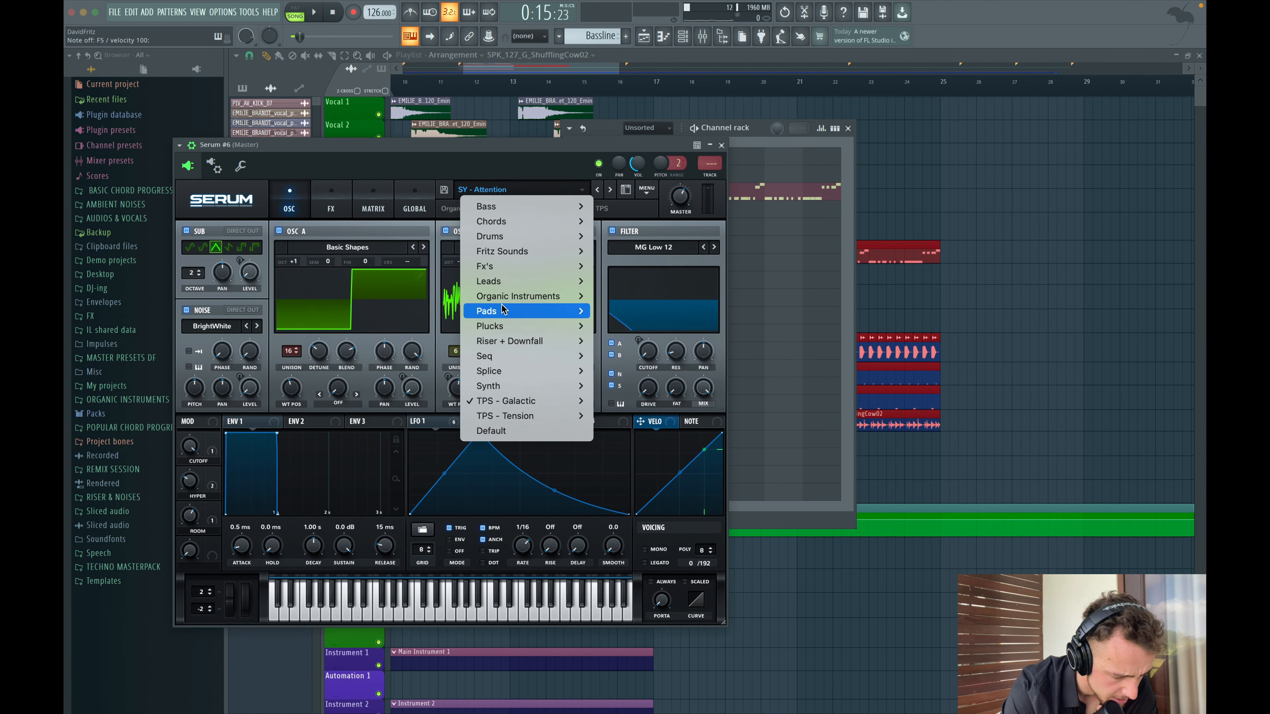
pyautogui.moveTo(502, 298)
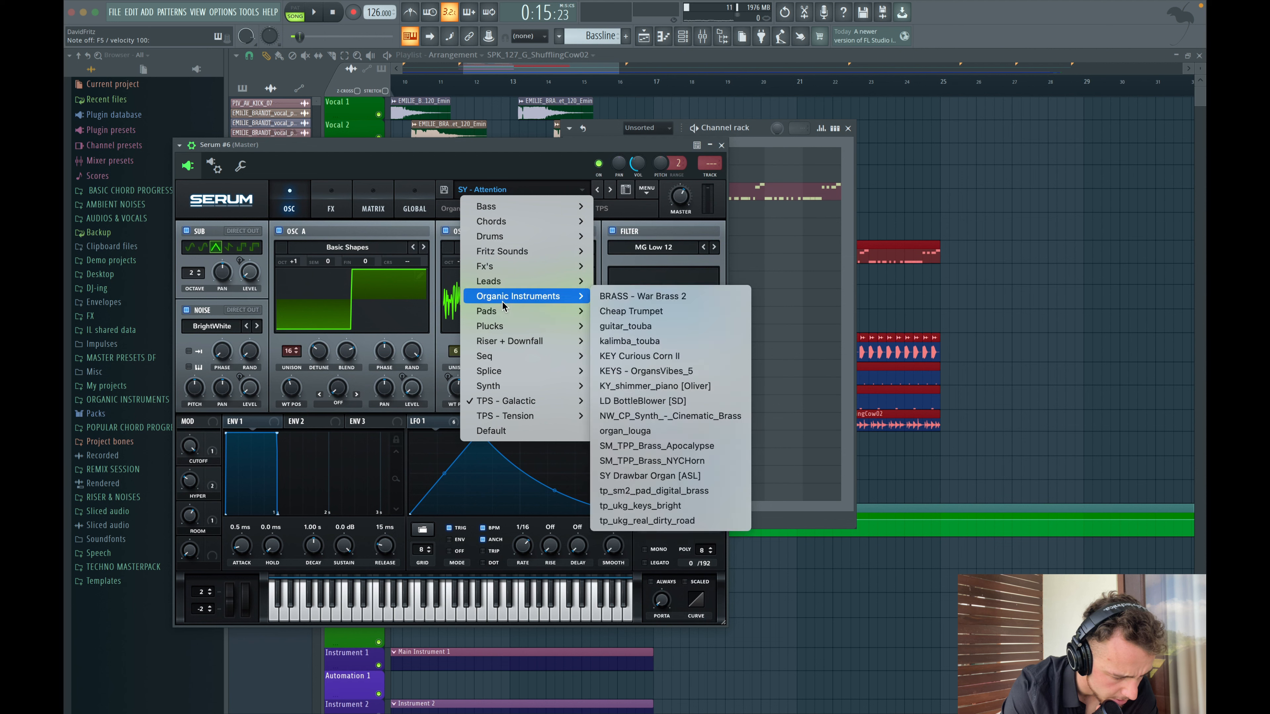
pyautogui.click(656, 296)
pyautogui.click(722, 145)
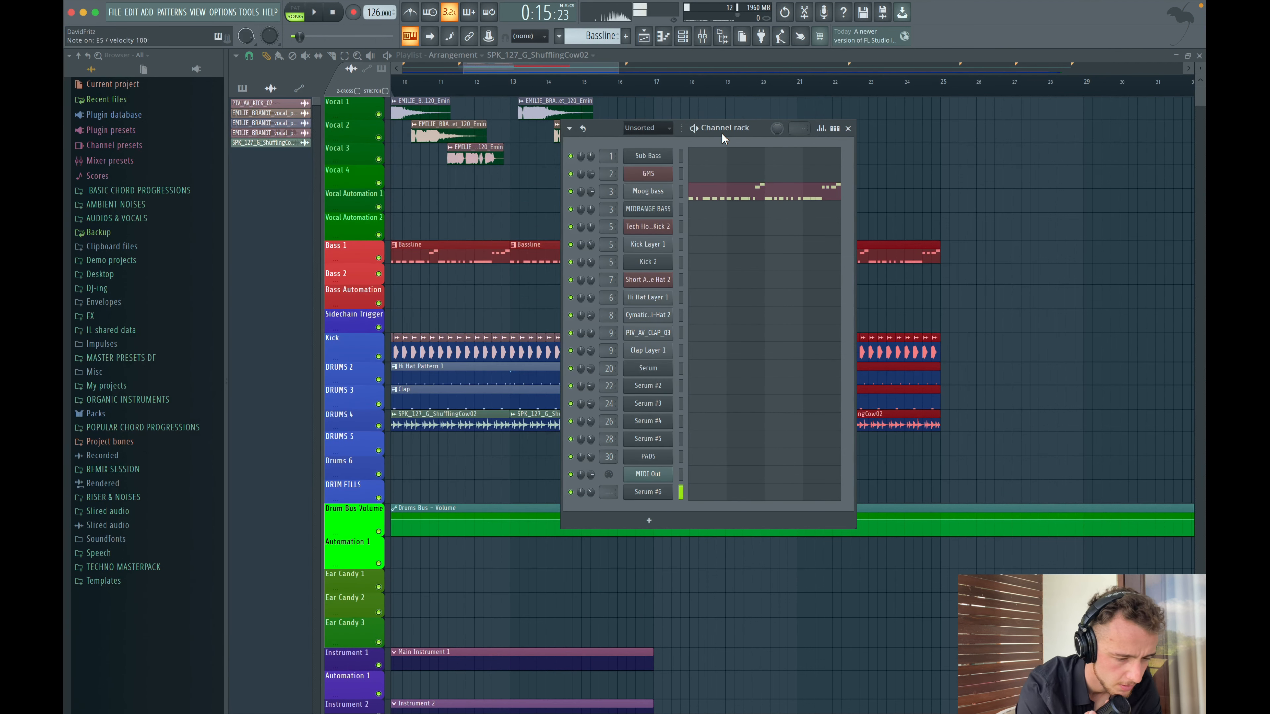
# - In the Main Instrument 1 piano roll, draw one long Serum note about 2 bars 6 steps long and shift it down an octave
pyautogui.press('space')
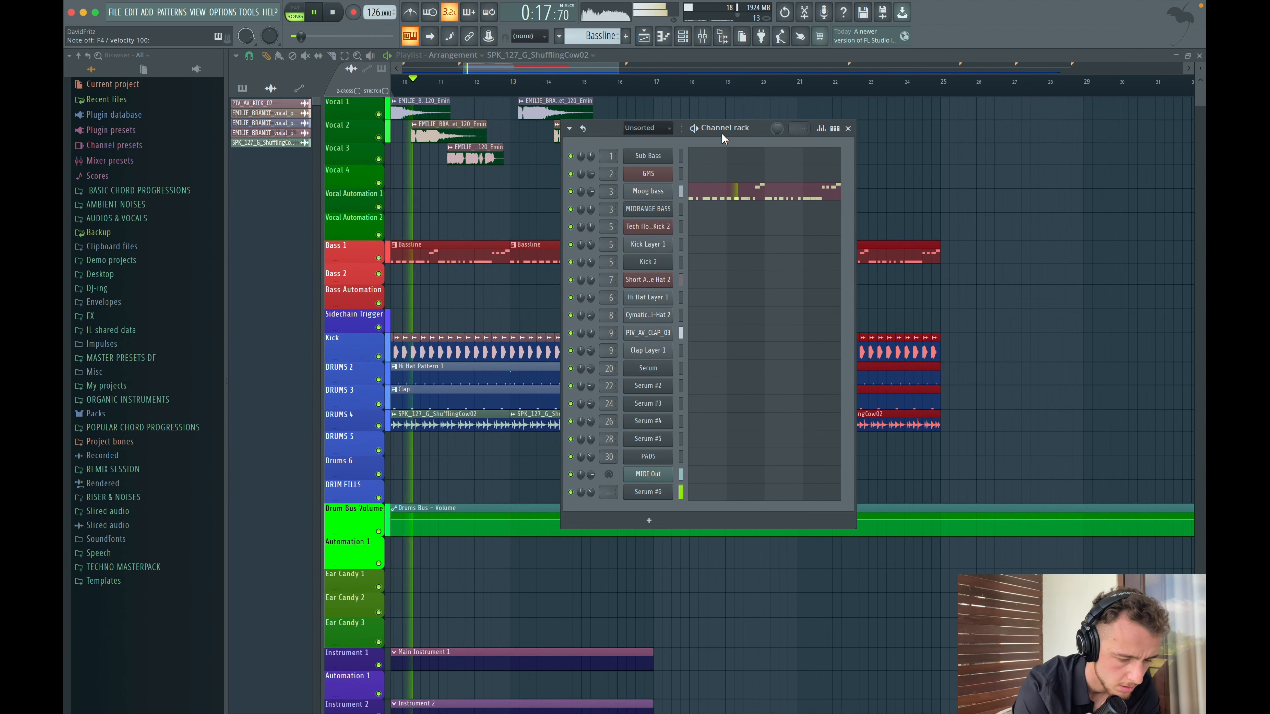
pyautogui.press('space')
pyautogui.click(663, 36)
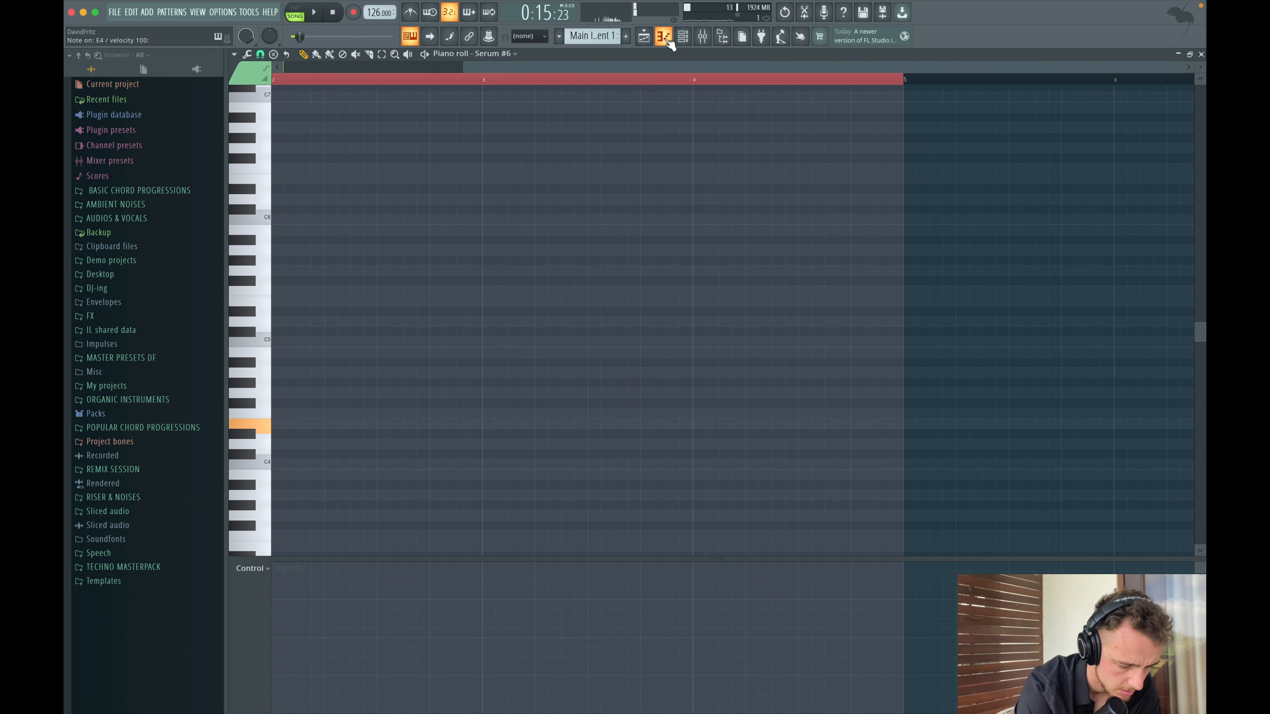
pyautogui.hscroll(-4, 243, 291)
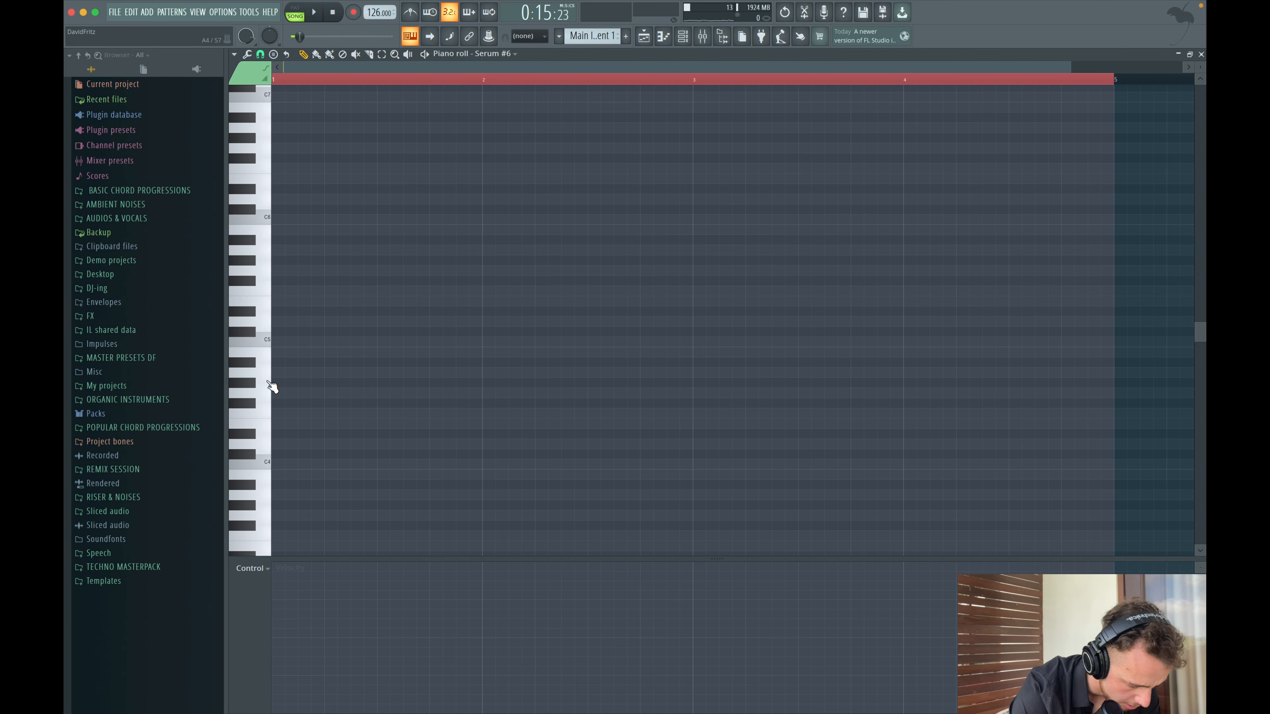
pyautogui.moveTo(283, 426); pyautogui.dragTo(766, 423)
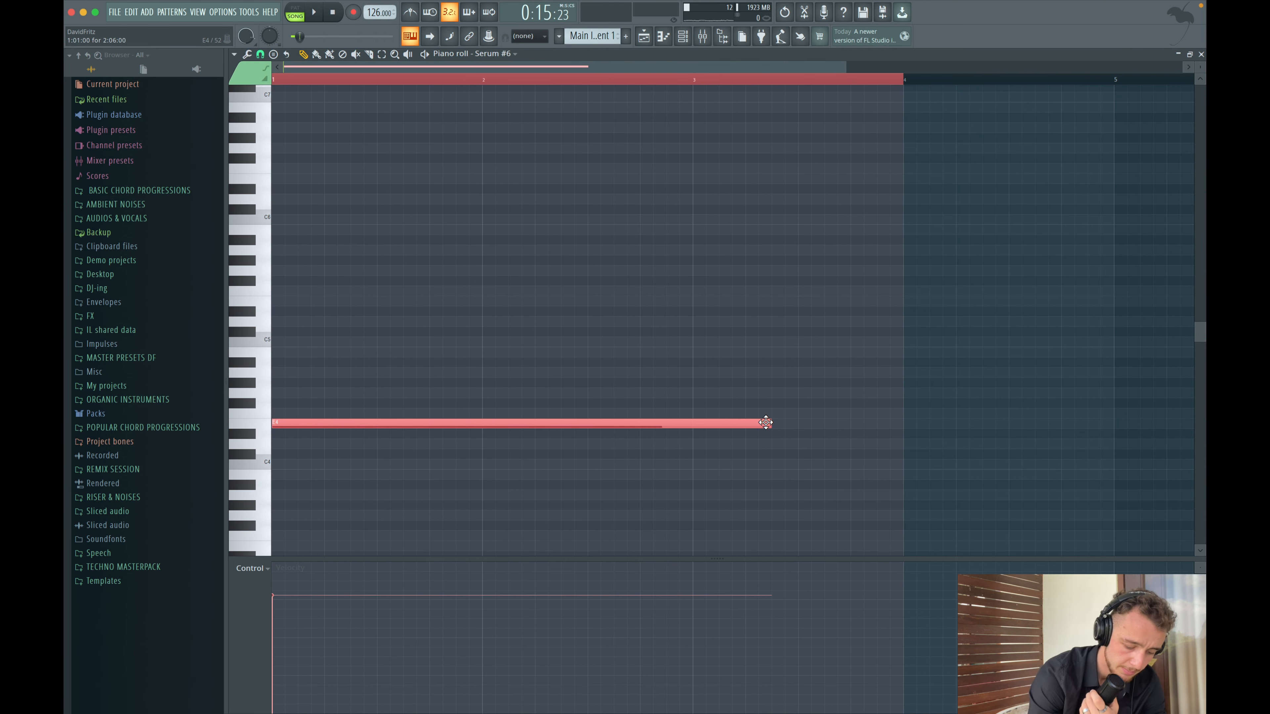
pyautogui.hotkey('shift', 'Down')
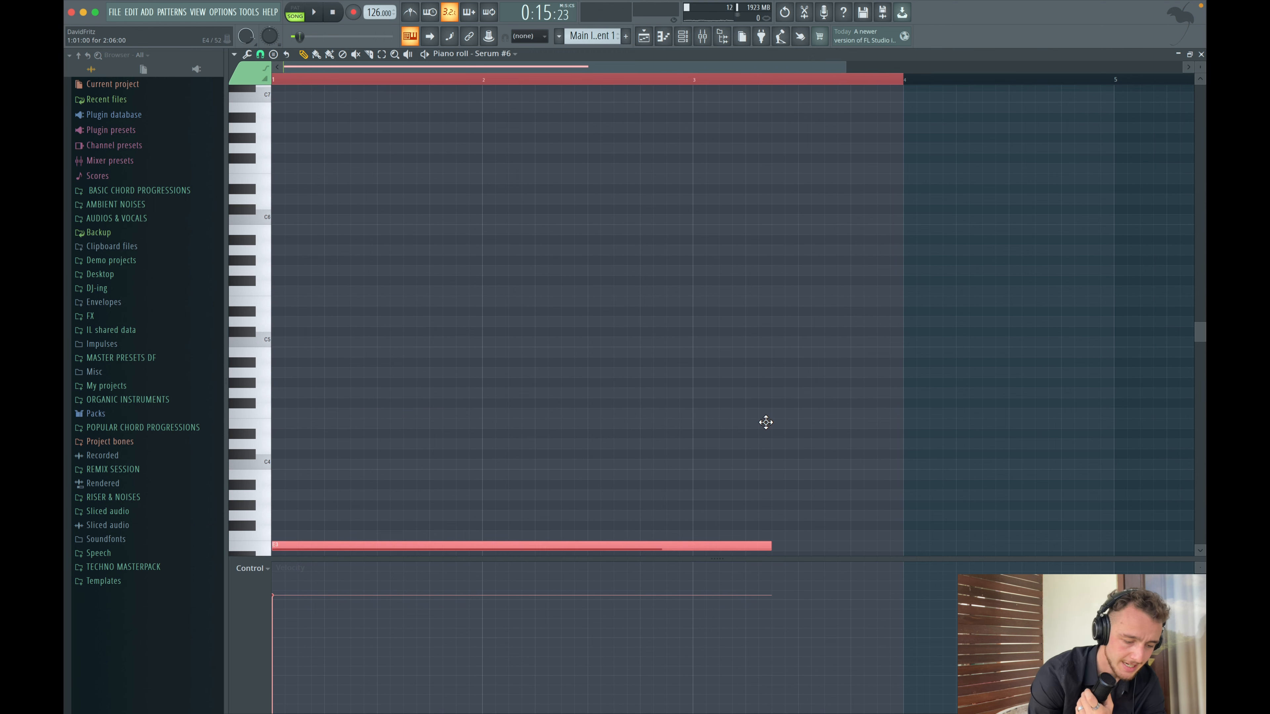
# - Shorten the Main Instrument 1 clip at bar 17 to about two bars
pyautogui.scroll(-3, 765, 420)
pyautogui.press('space')
pyautogui.click(644, 36)
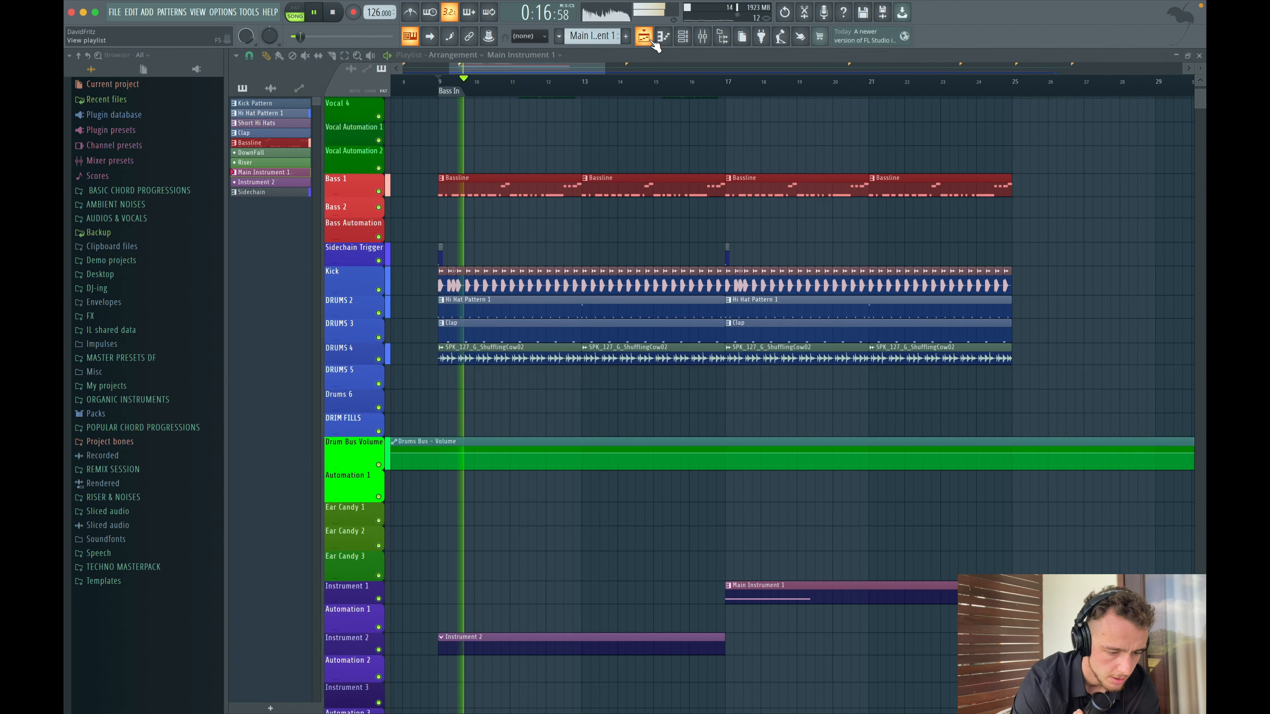
pyautogui.click(731, 83)
pyautogui.hscroll(5, 760, 280)
pyautogui.scroll(-2, 759, 280)
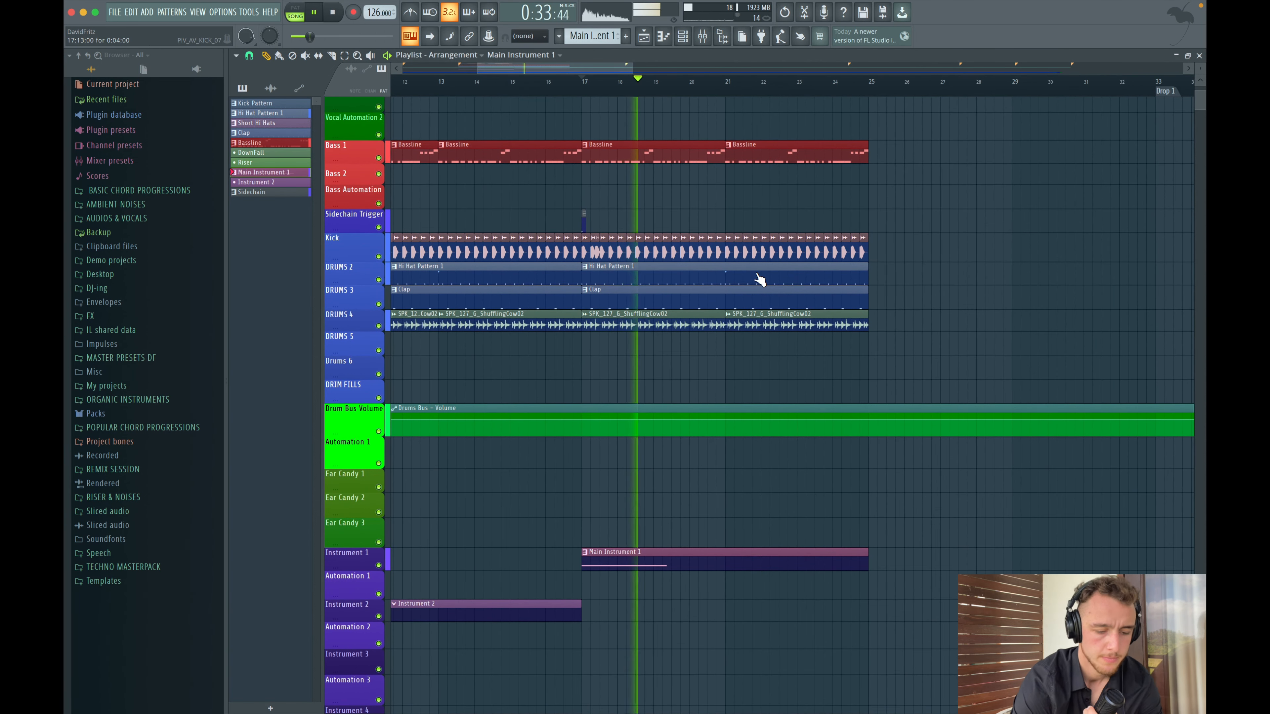
pyautogui.press('space')
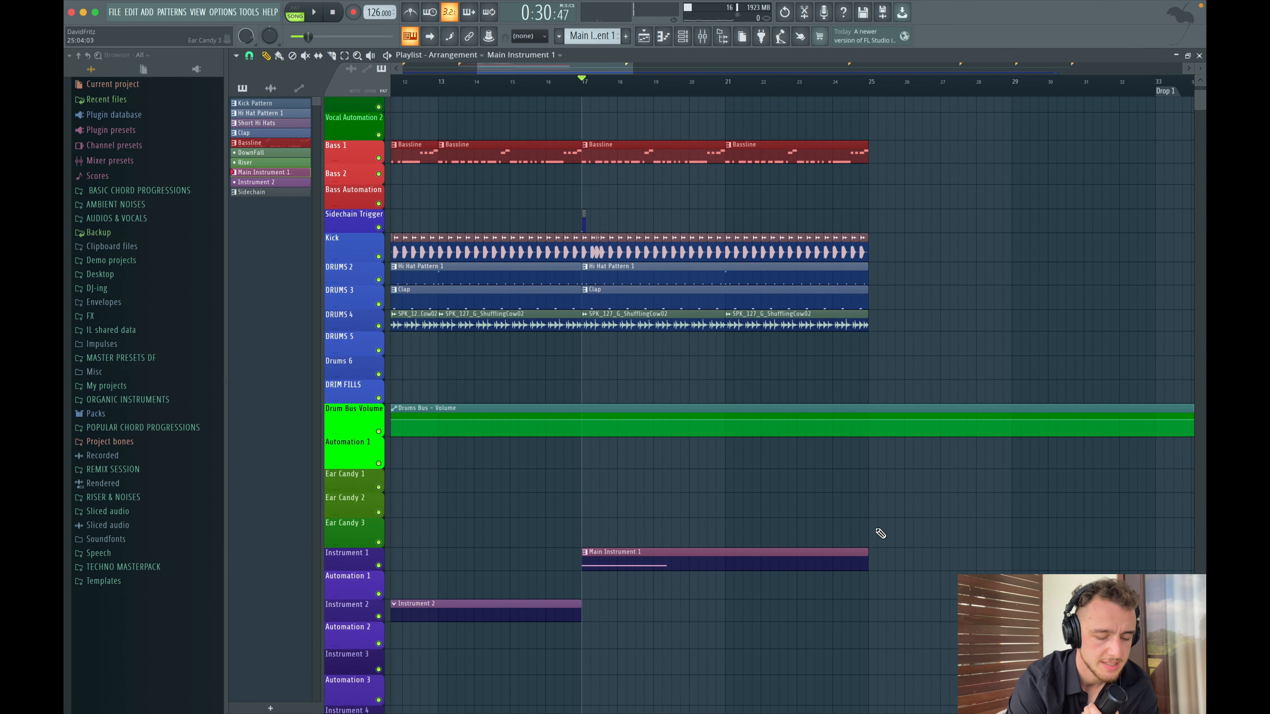
pyautogui.moveTo(852, 551); pyautogui.dragTo(655, 561)
# - Play back the arrangement from bar 9
pyautogui.hscroll(-5, 750, 555)
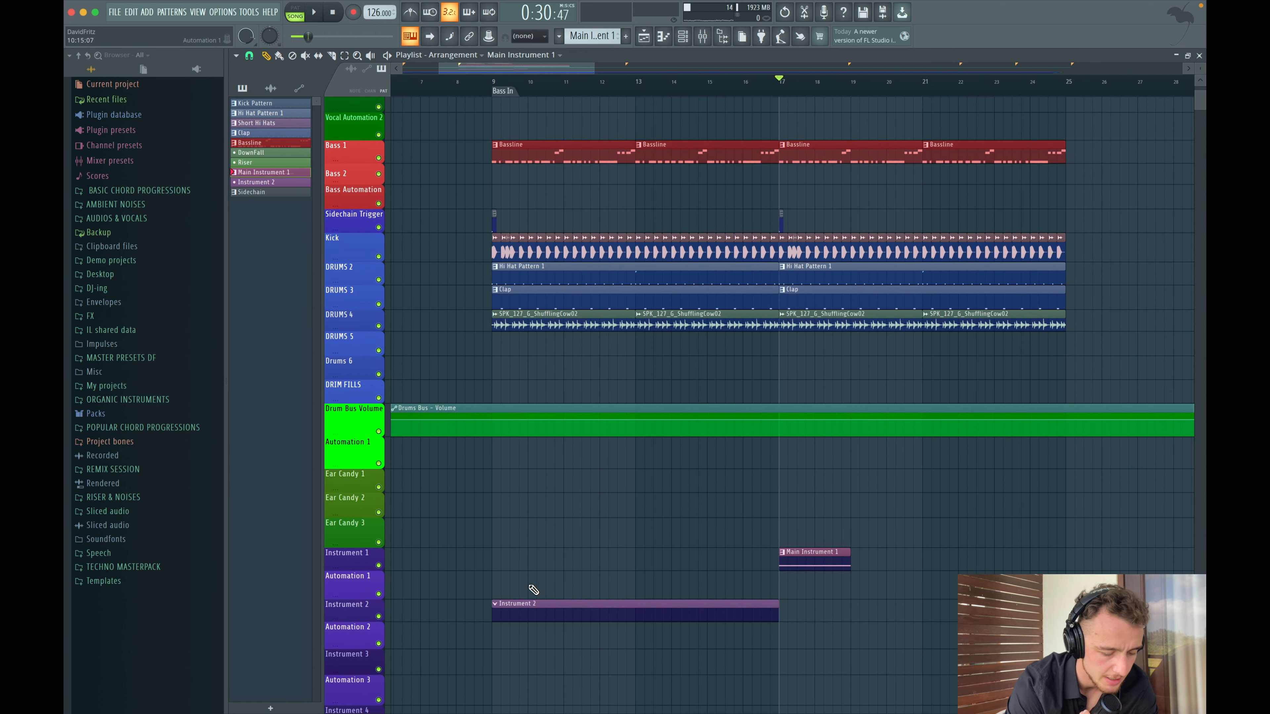
pyautogui.click(492, 83)
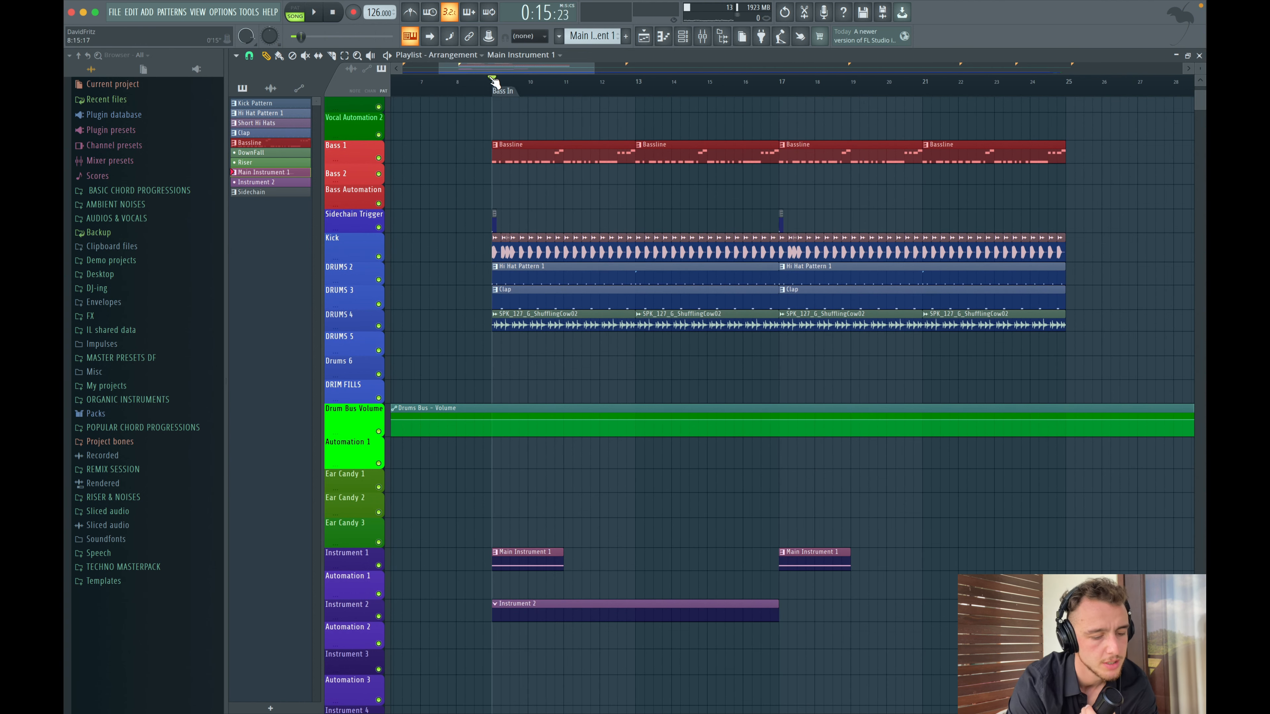
pyautogui.press('space')
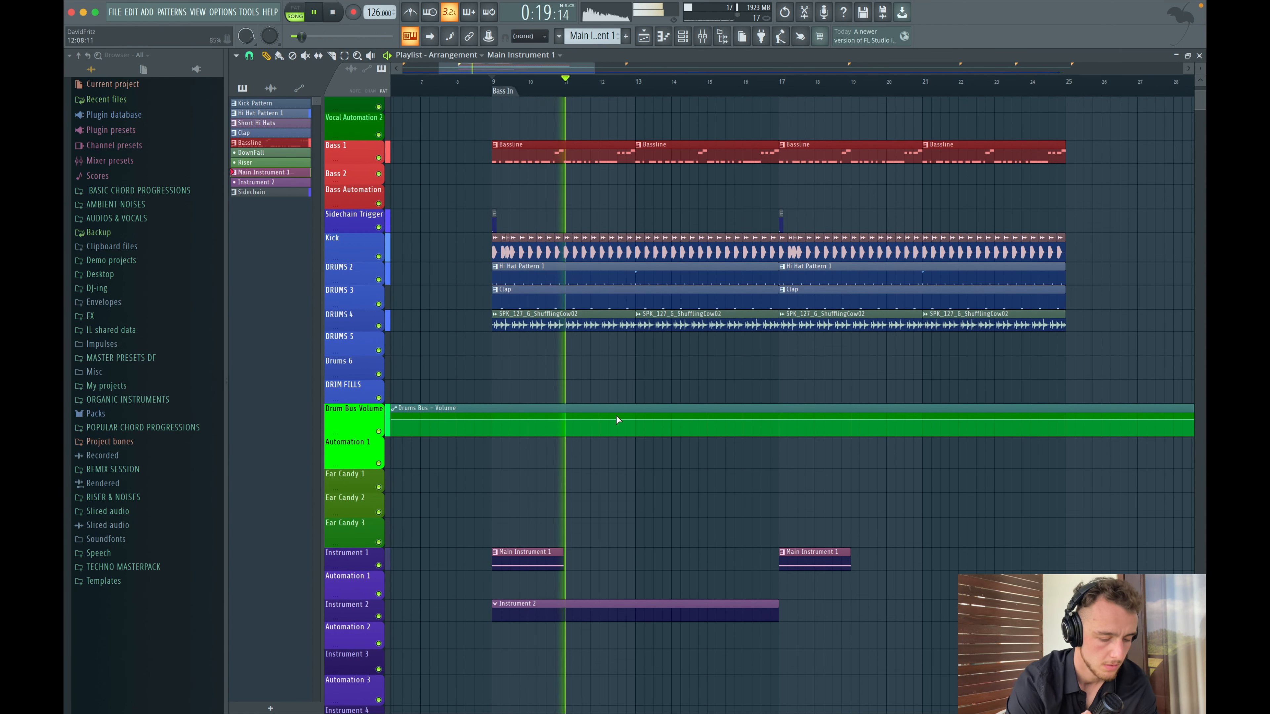
# - Extend the Serum note in the bar 9 Main Instrument 1 clip to fill the clip, about four bars
pyautogui.press('space')
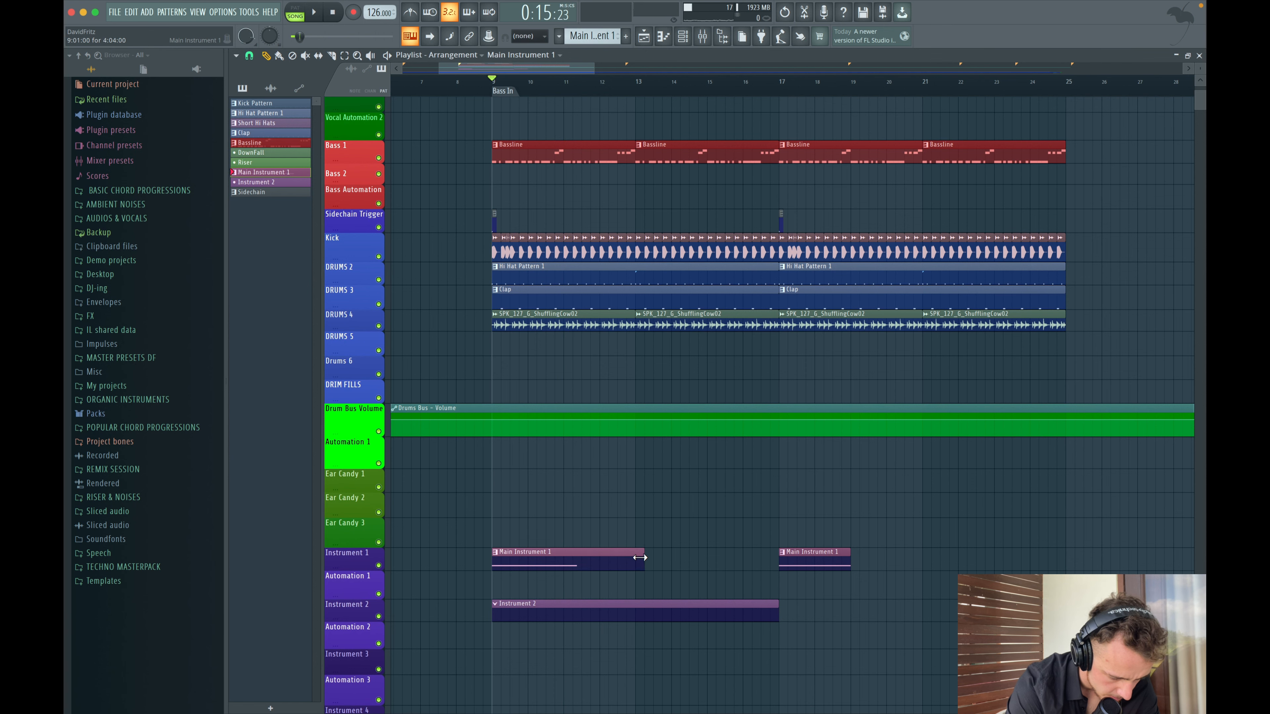
pyautogui.doubleClick(636, 560)
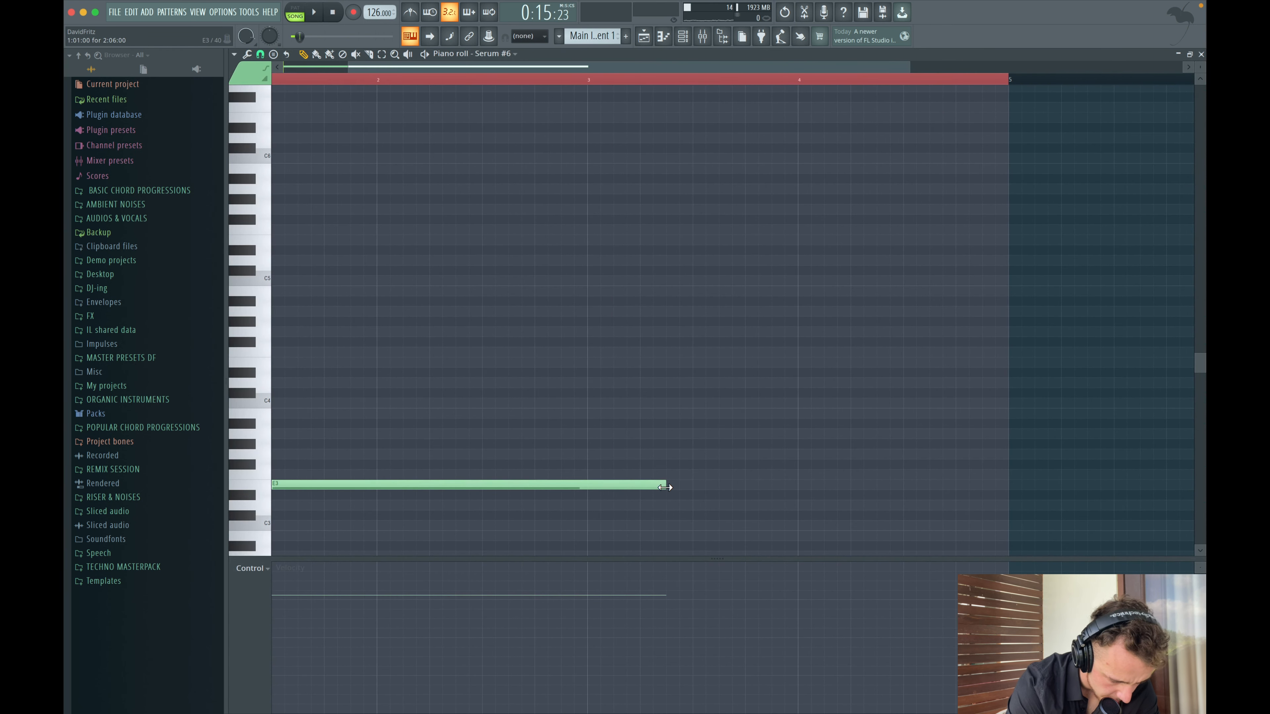
pyautogui.moveTo(664, 487); pyautogui.dragTo(929, 487)
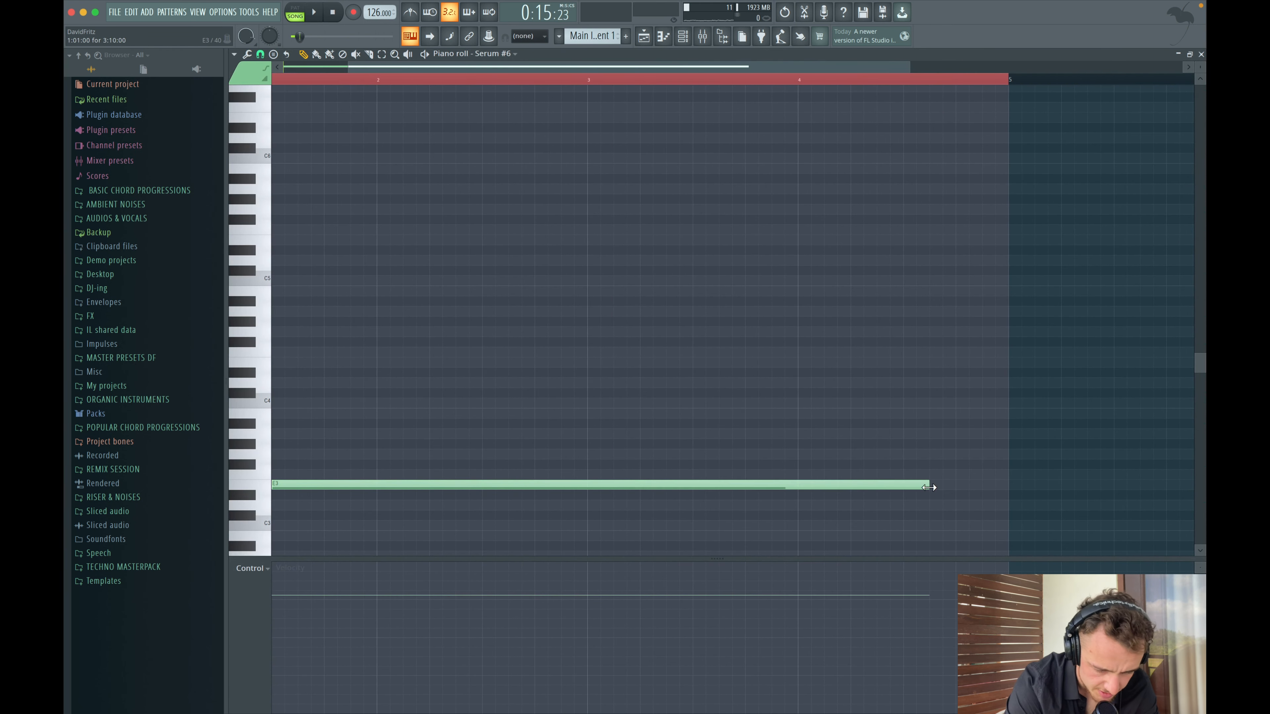
pyautogui.click(644, 36)
# - Play back the arrangement around the bar 9 to 17 section
pyautogui.press('space')
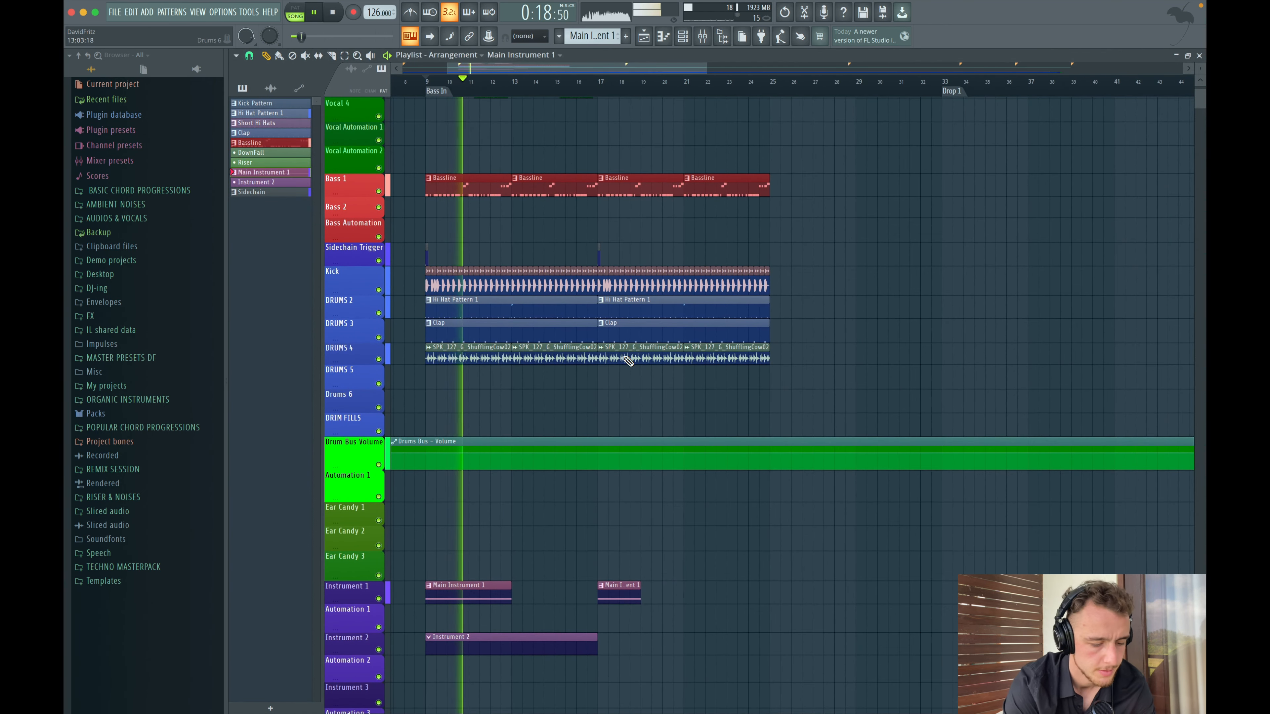
pyautogui.scroll(-2, 602, 265)
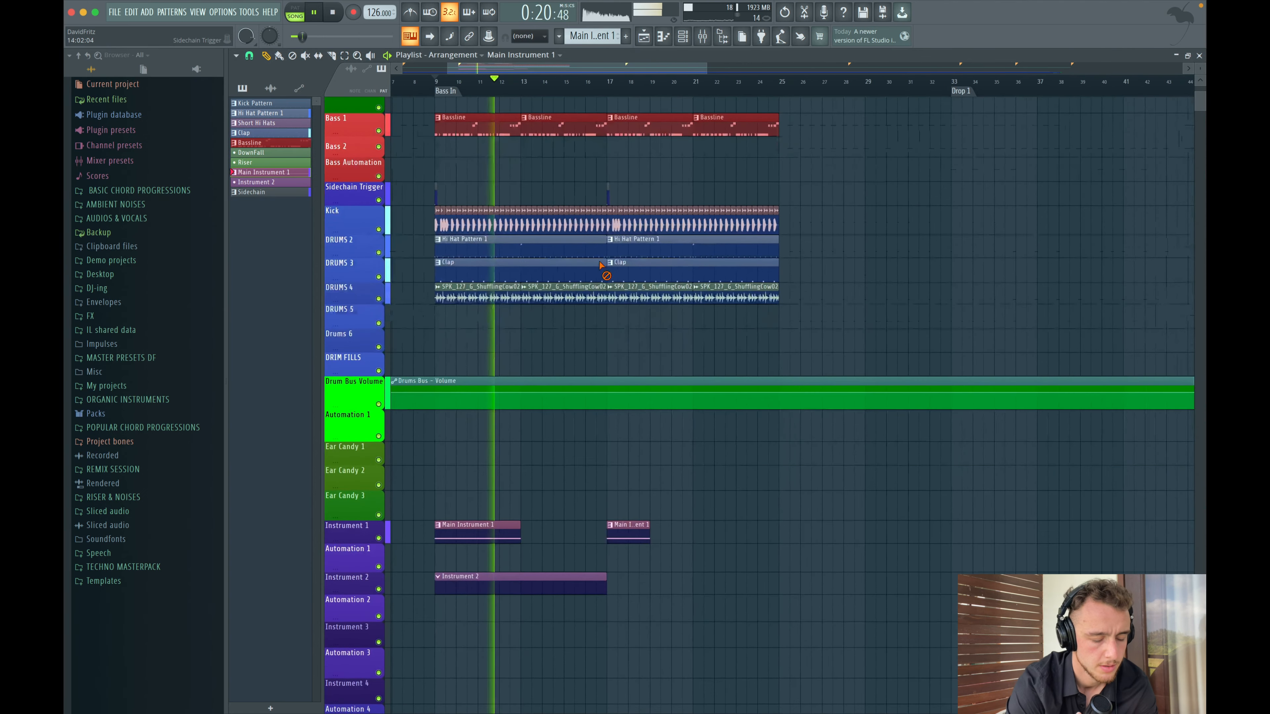
pyautogui.scroll(-1, 601, 266)
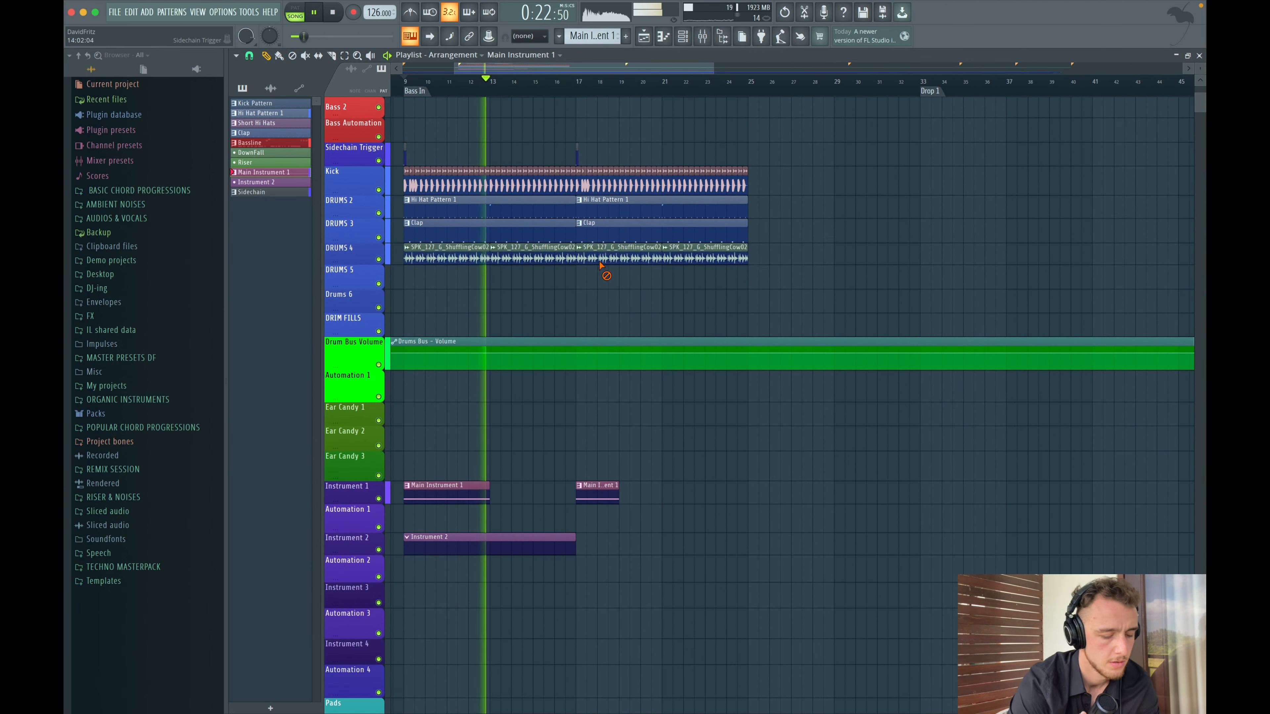
pyautogui.scroll(2, 601, 266)
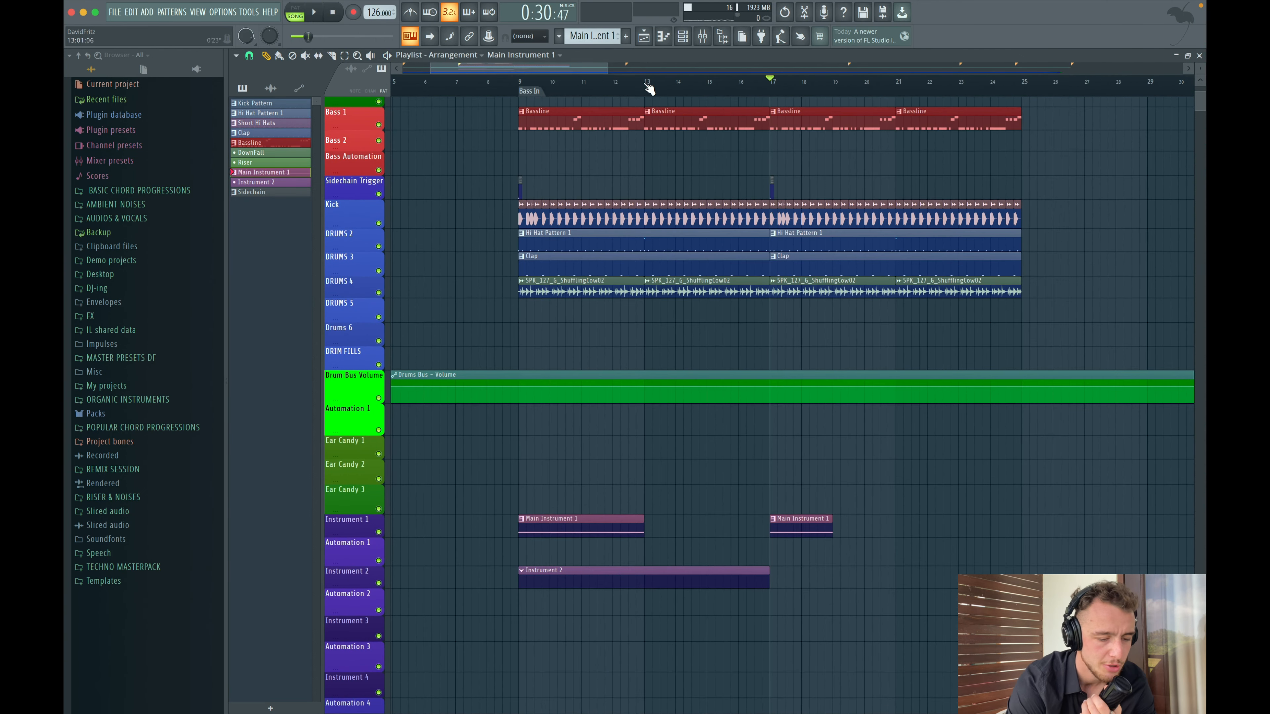
pyautogui.click(649, 89)
pyautogui.scroll(2, 649, 431)
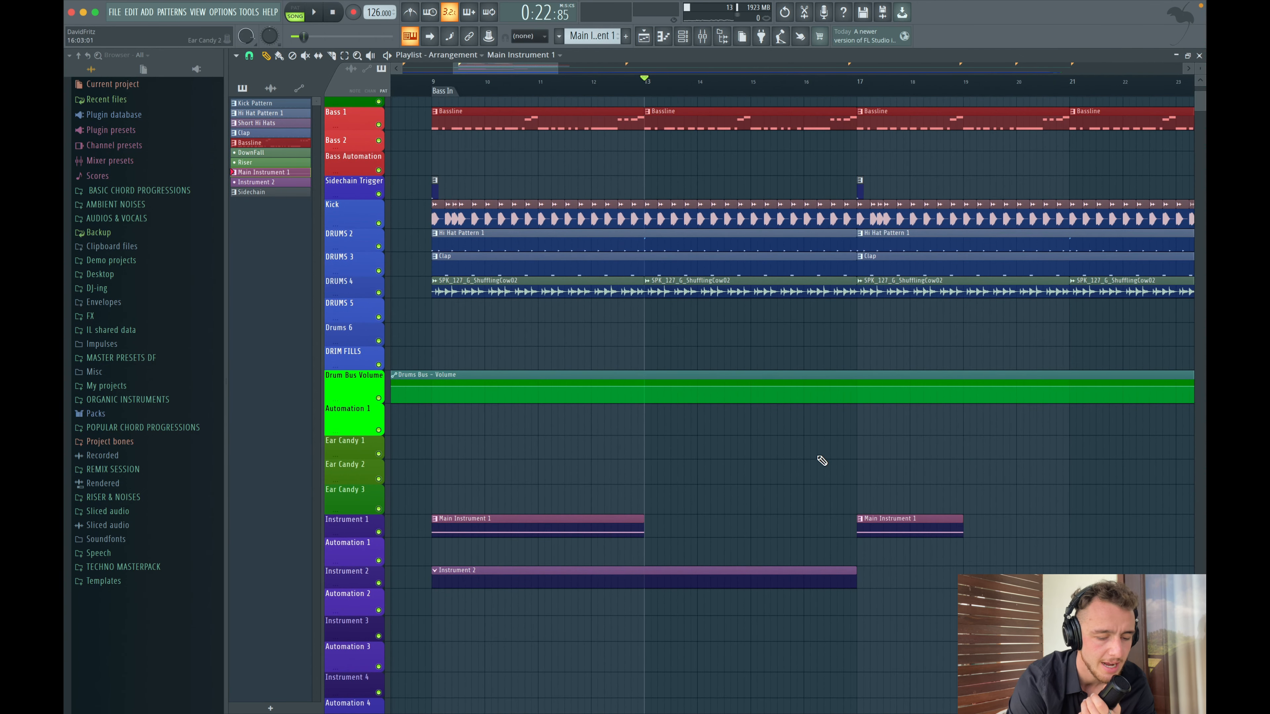
pyautogui.scroll(4, 795, 445)
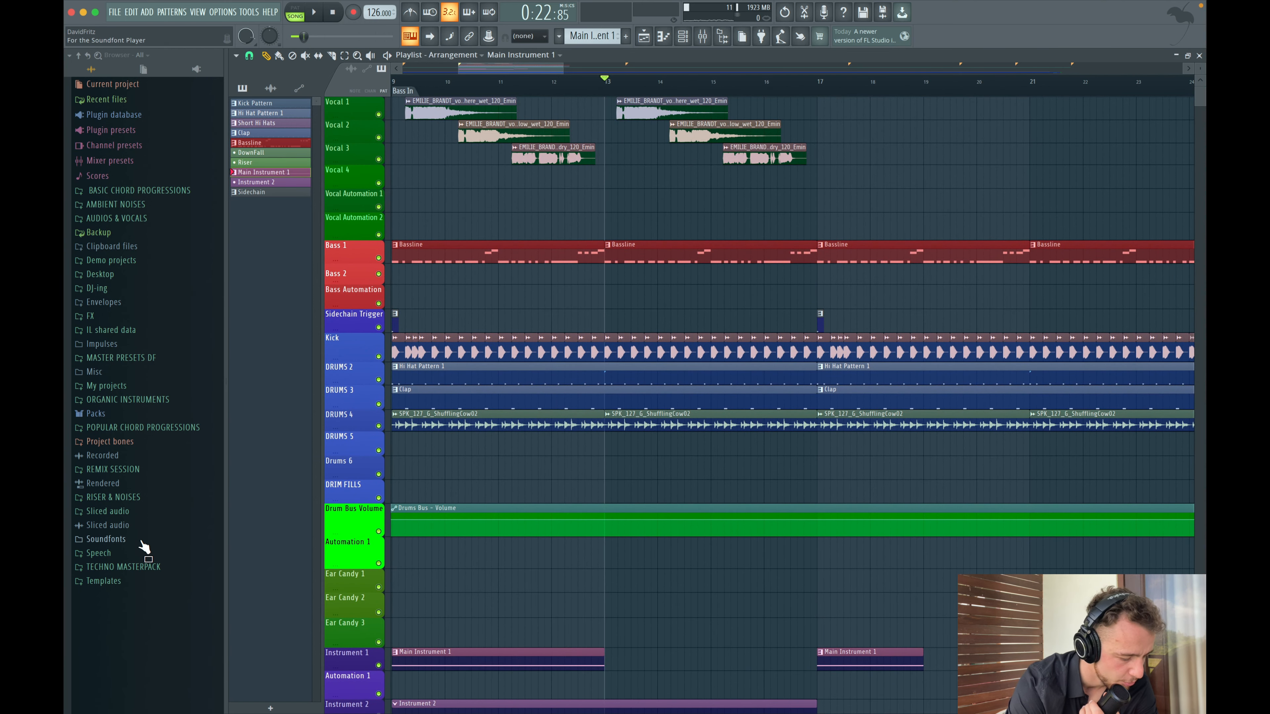
# - Browse and preview synth loops in the Techno Masterpack folder
pyautogui.click(125, 567)
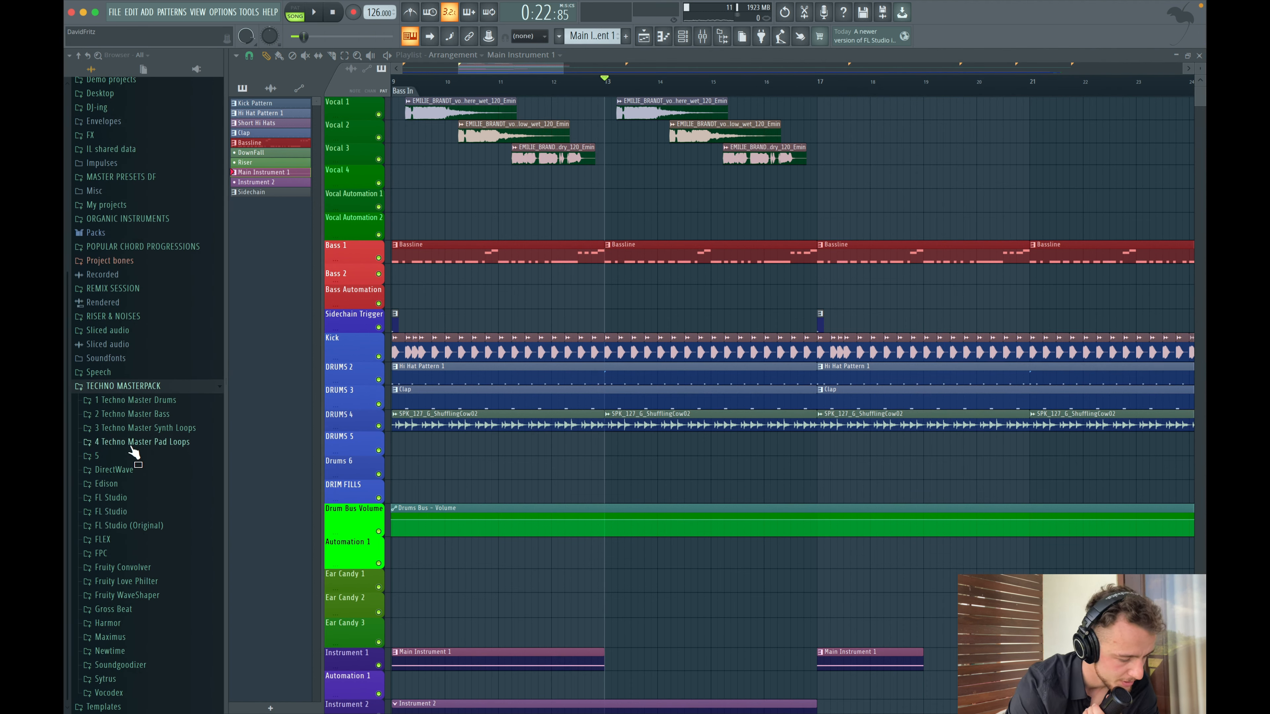
pyautogui.scroll(1, 134, 413)
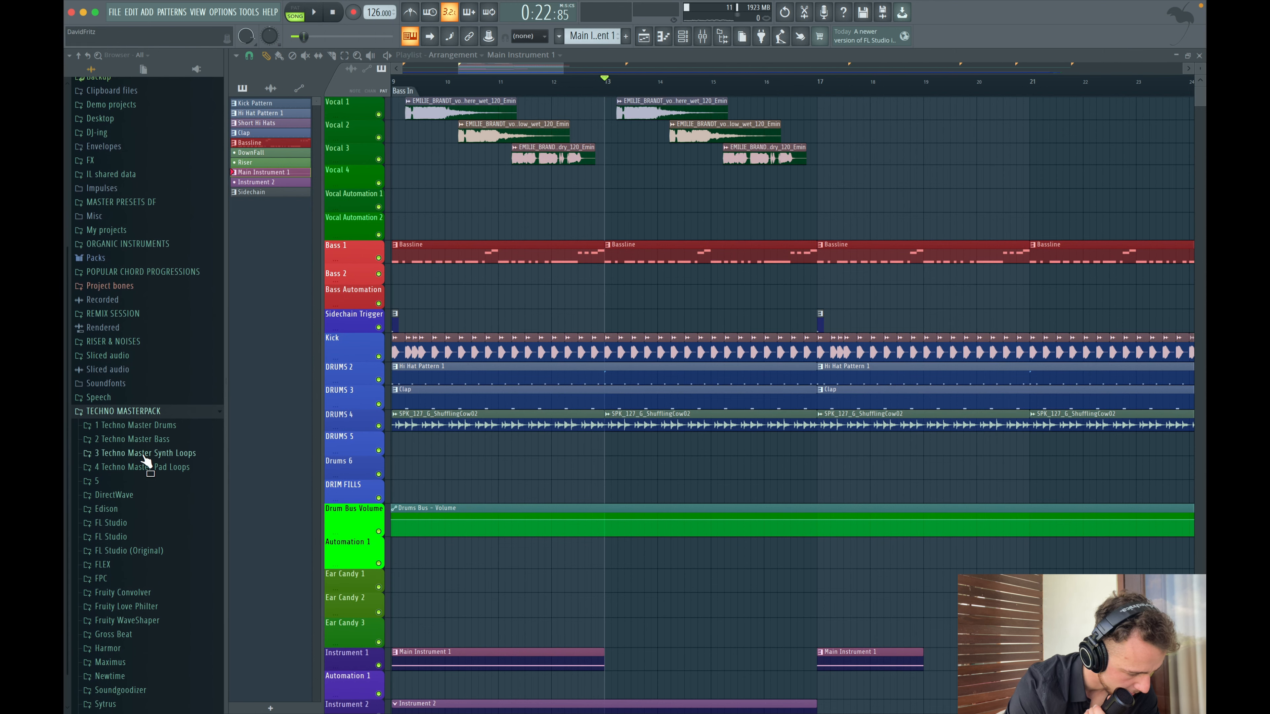
pyautogui.click(144, 454)
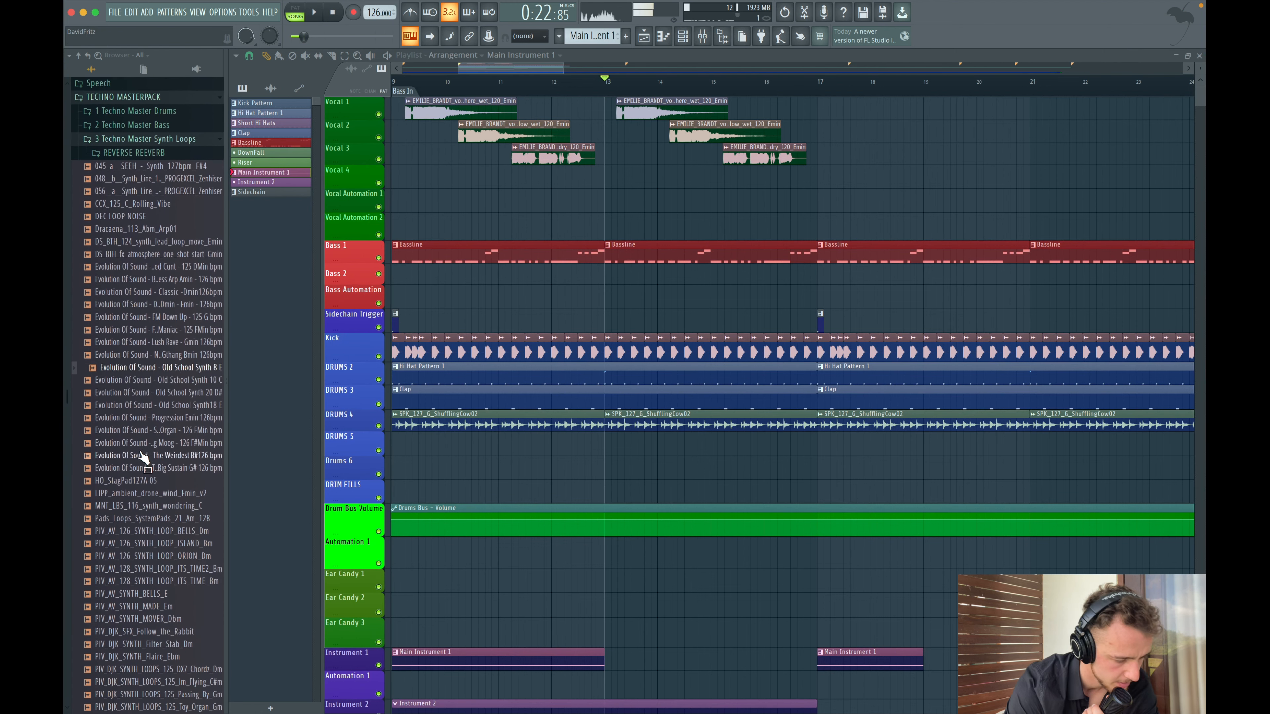
pyautogui.click(119, 467)
pyautogui.scroll(-5, 118, 468)
pyautogui.click(118, 470)
pyautogui.click(119, 567)
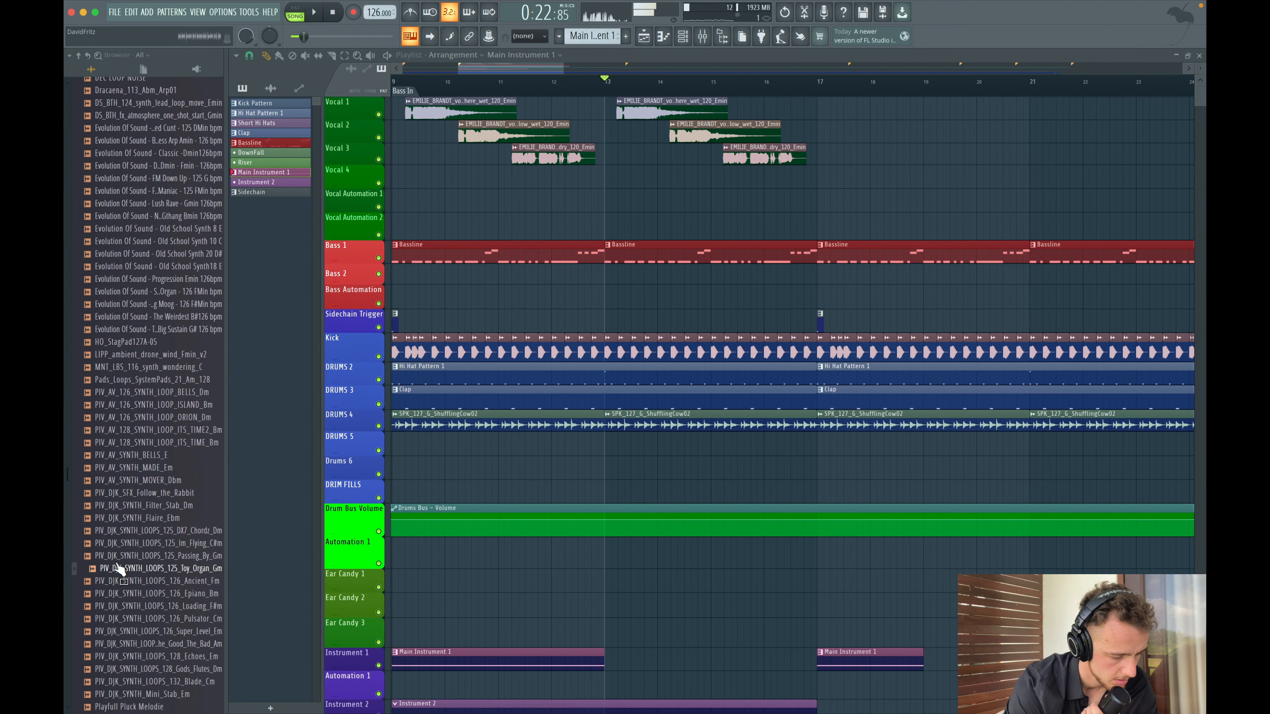
pyautogui.scroll(4, 120, 450)
pyautogui.click(124, 313)
pyautogui.click(124, 266)
pyautogui.click(124, 241)
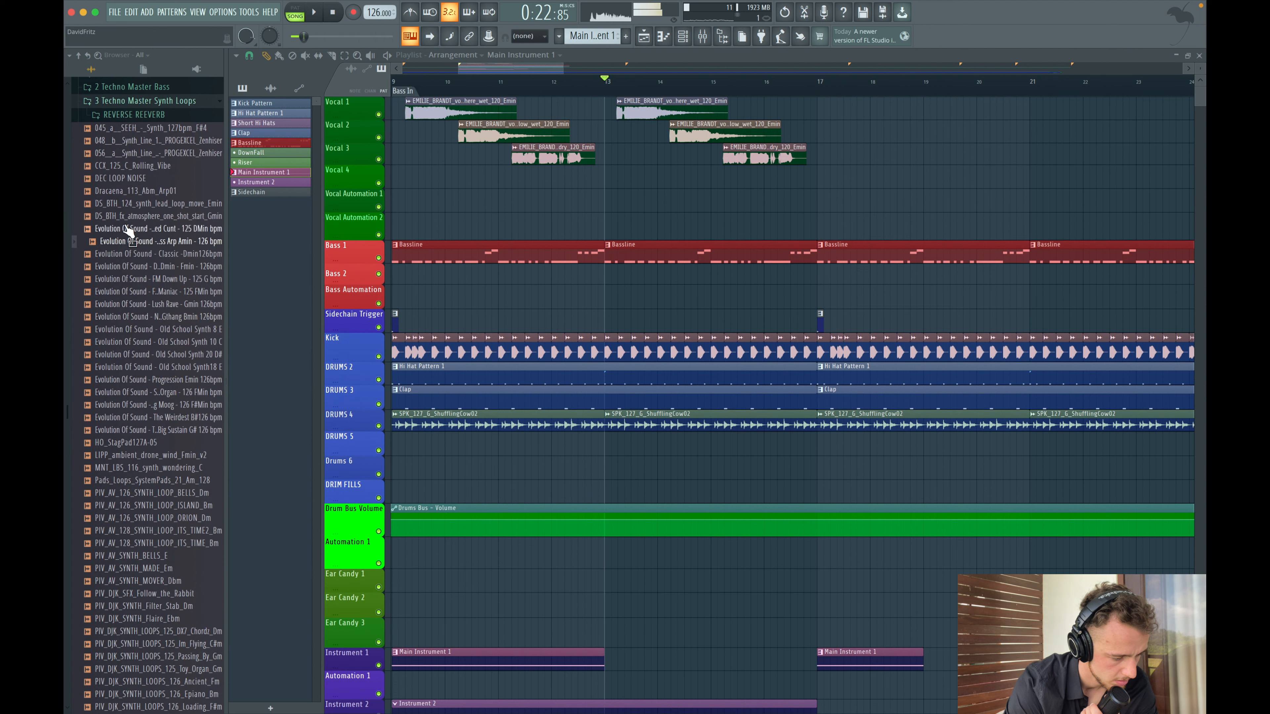
pyautogui.press('space')
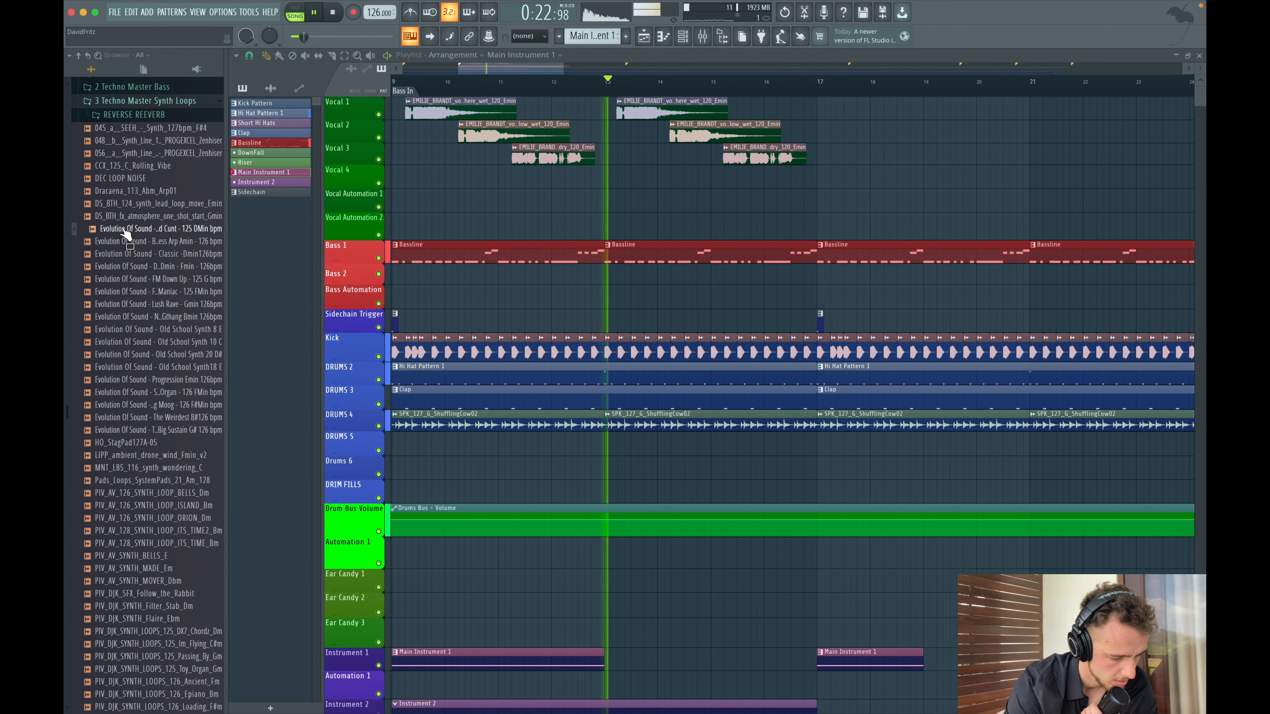
# - Place the Evolution Of Sound - Flanging Below Negative sample from the FX folder at bar 13 in the playlist
pyautogui.click(125, 295)
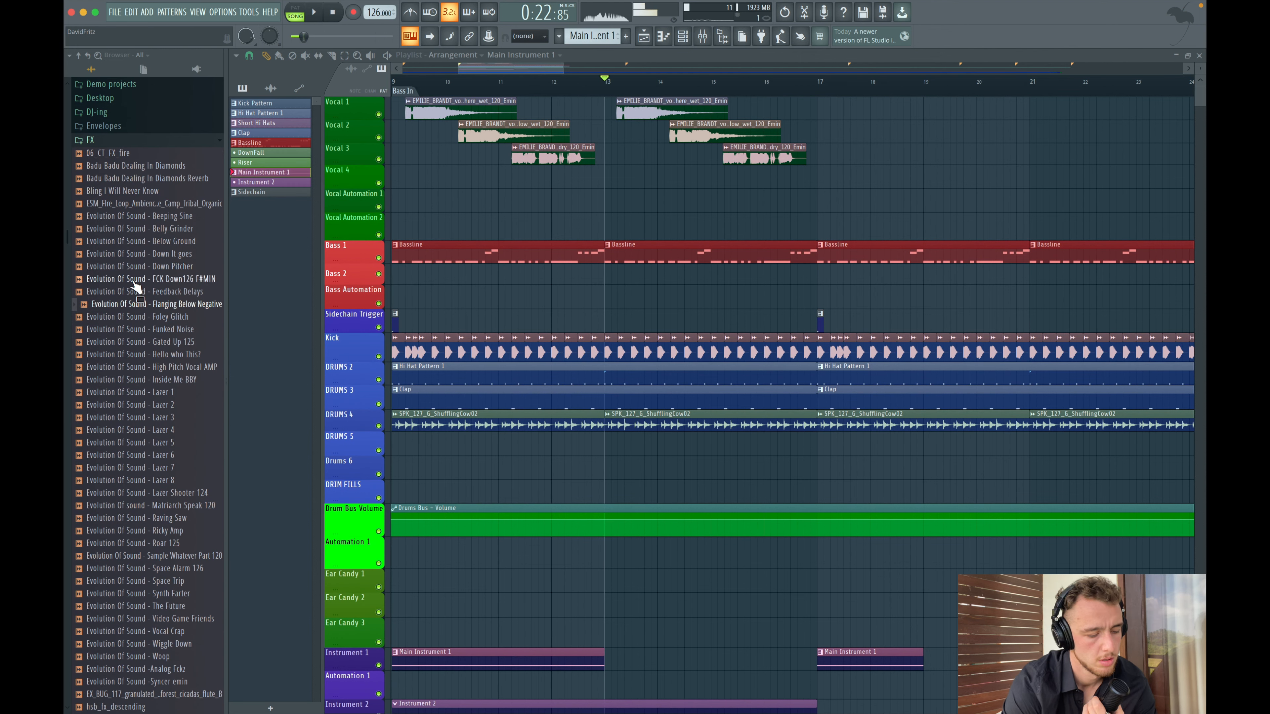
pyautogui.press('space')
pyautogui.moveTo(128, 308); pyautogui.dragTo(114, 304)
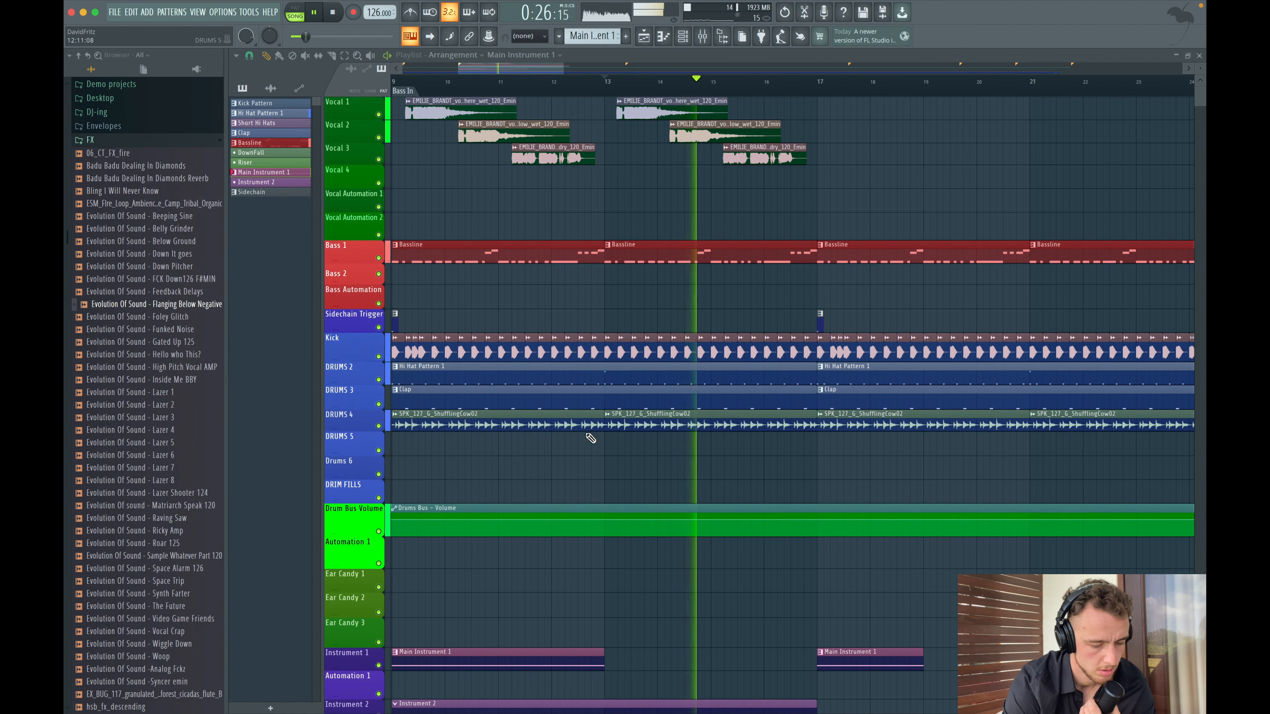
pyautogui.scroll(-5, 589, 437)
pyautogui.press('space')
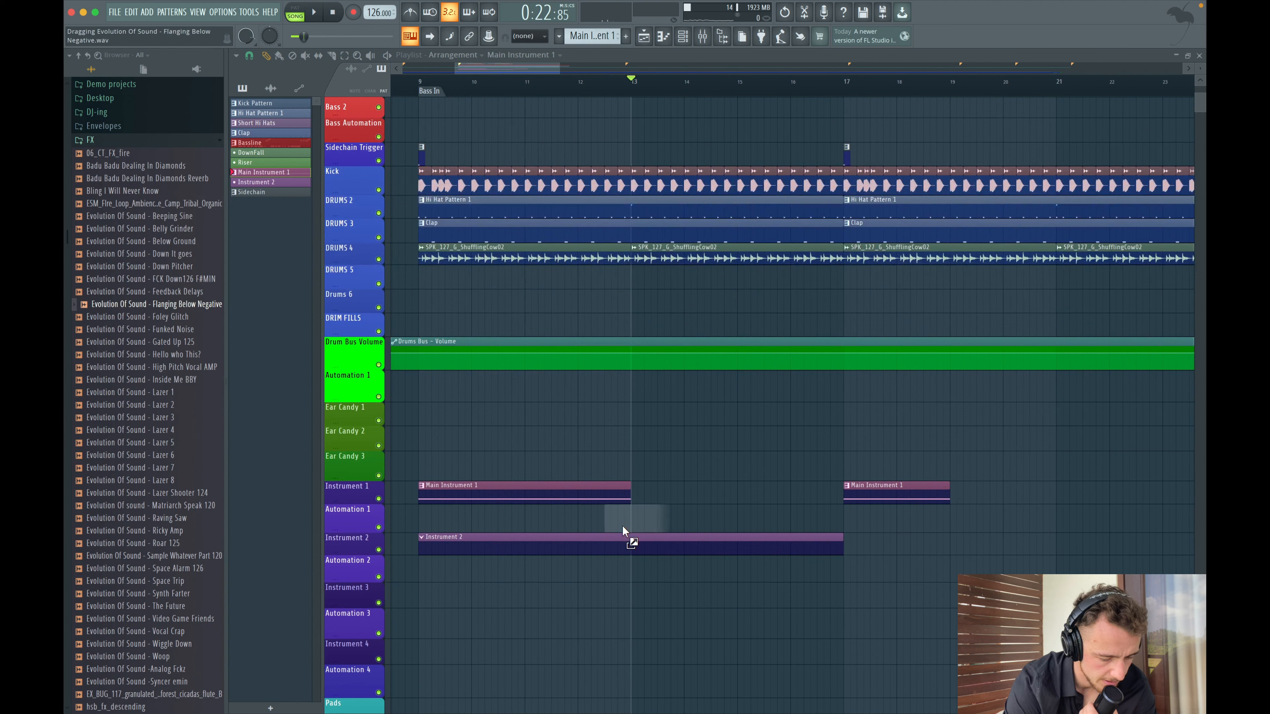
pyautogui.moveTo(622, 529); pyautogui.dragTo(632, 580)
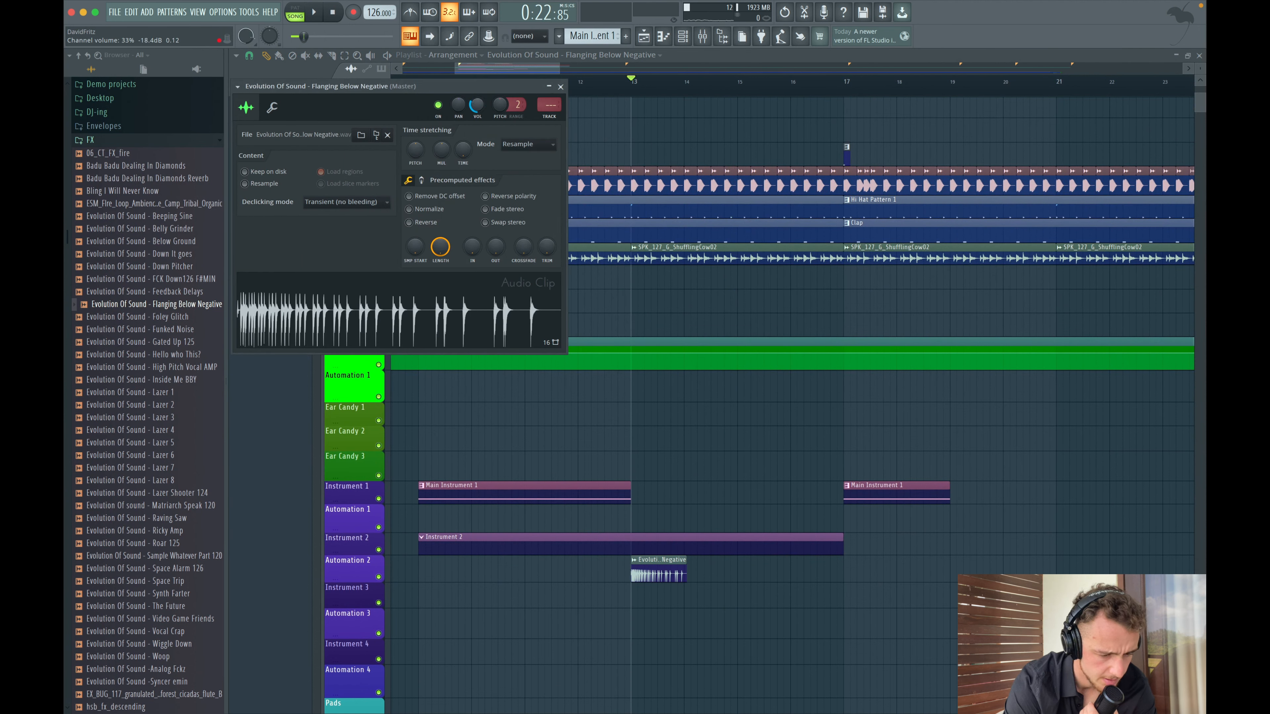
# - Enable a send from the Instrument 3 mixer track to the Long Reverb bus
pyautogui.press('space')
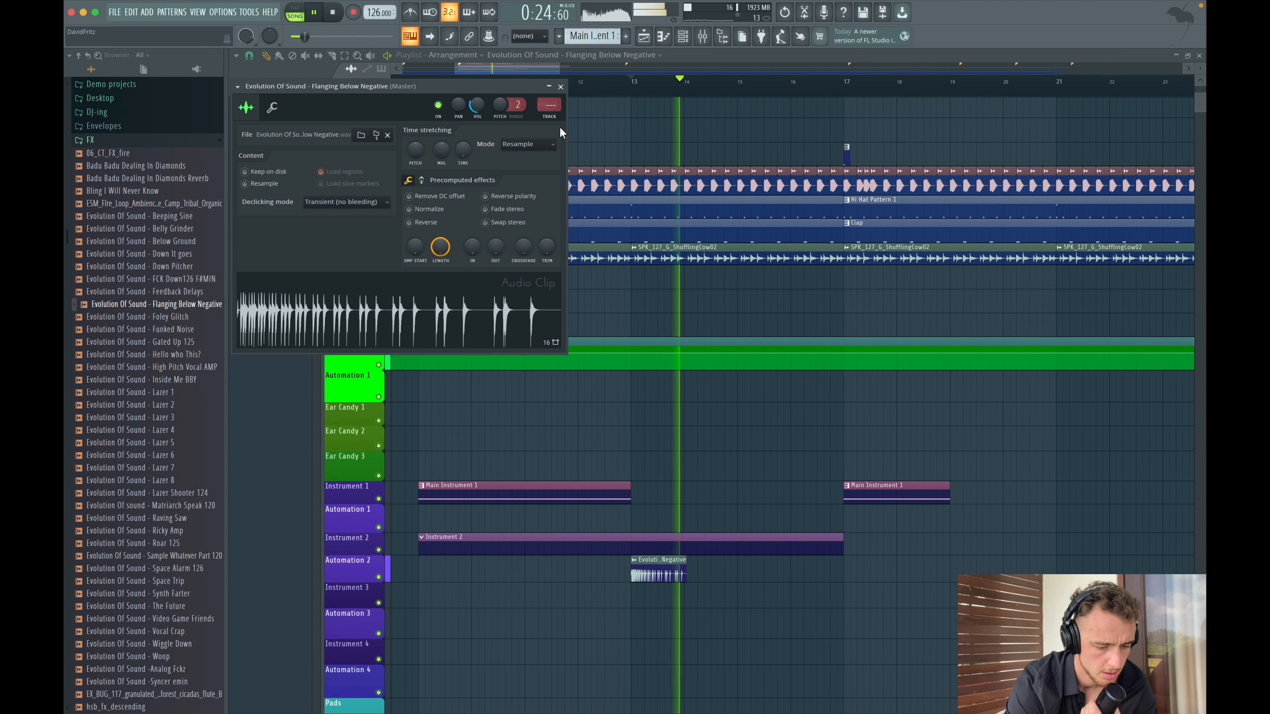
pyautogui.press('space')
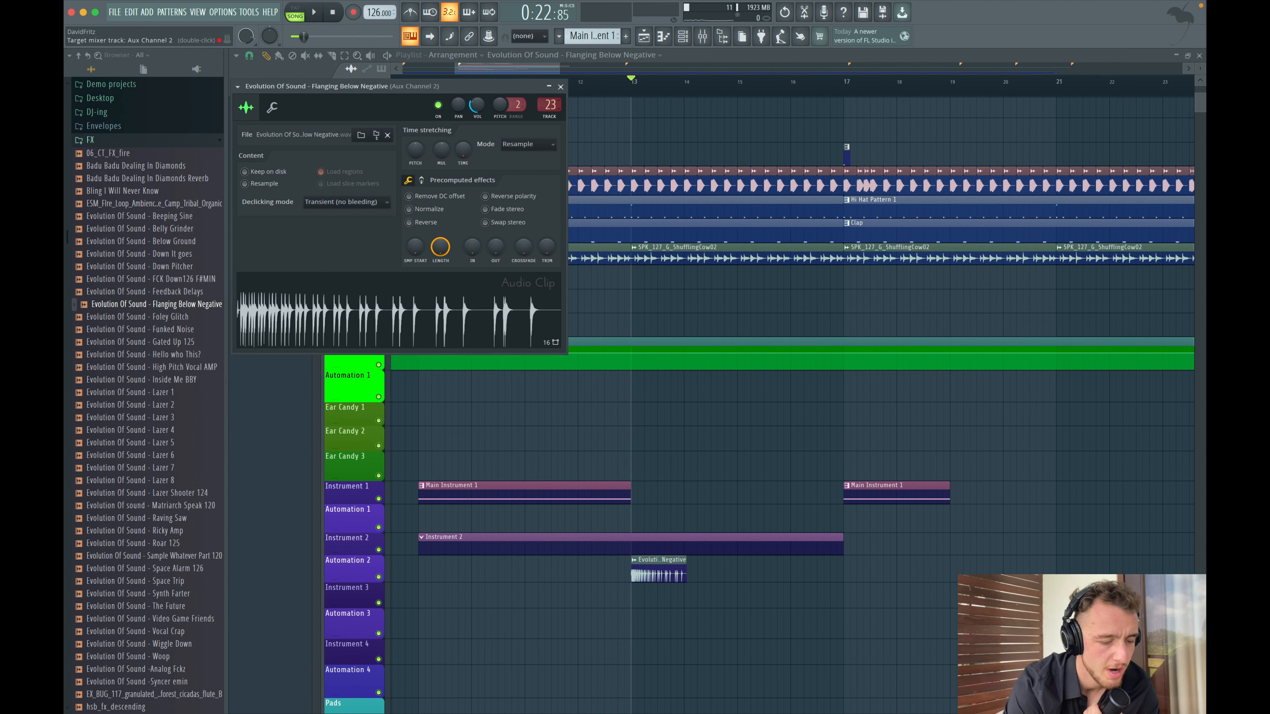
pyautogui.click(561, 87)
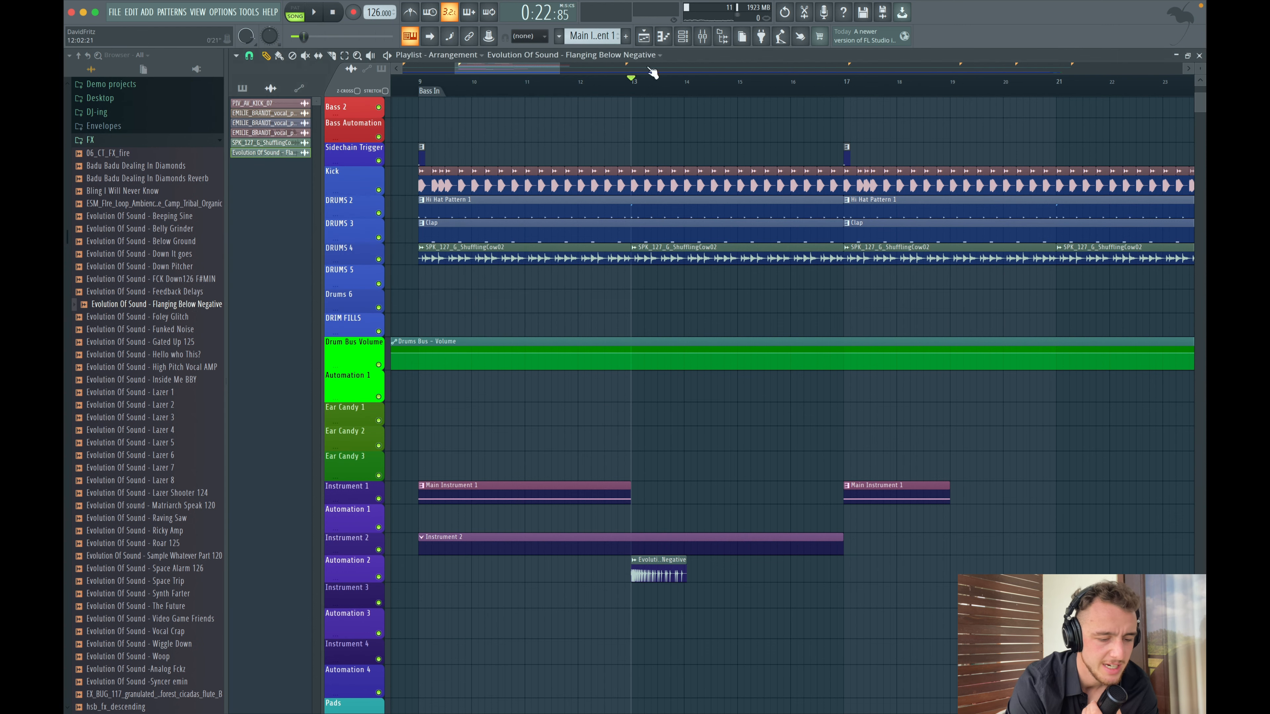
pyautogui.click(704, 36)
pyautogui.hscroll(10, 636, 455)
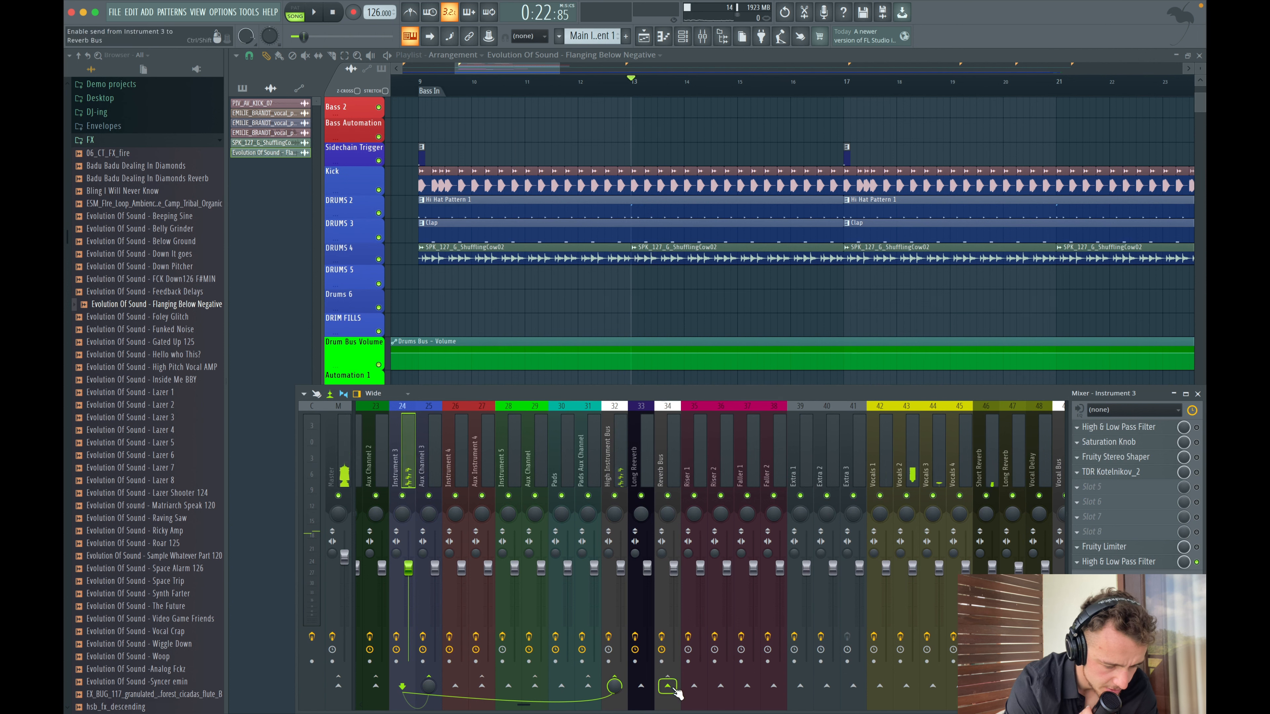
pyautogui.click(641, 686)
# - Play back the section to hear the reverb-sent sample
pyautogui.press('space')
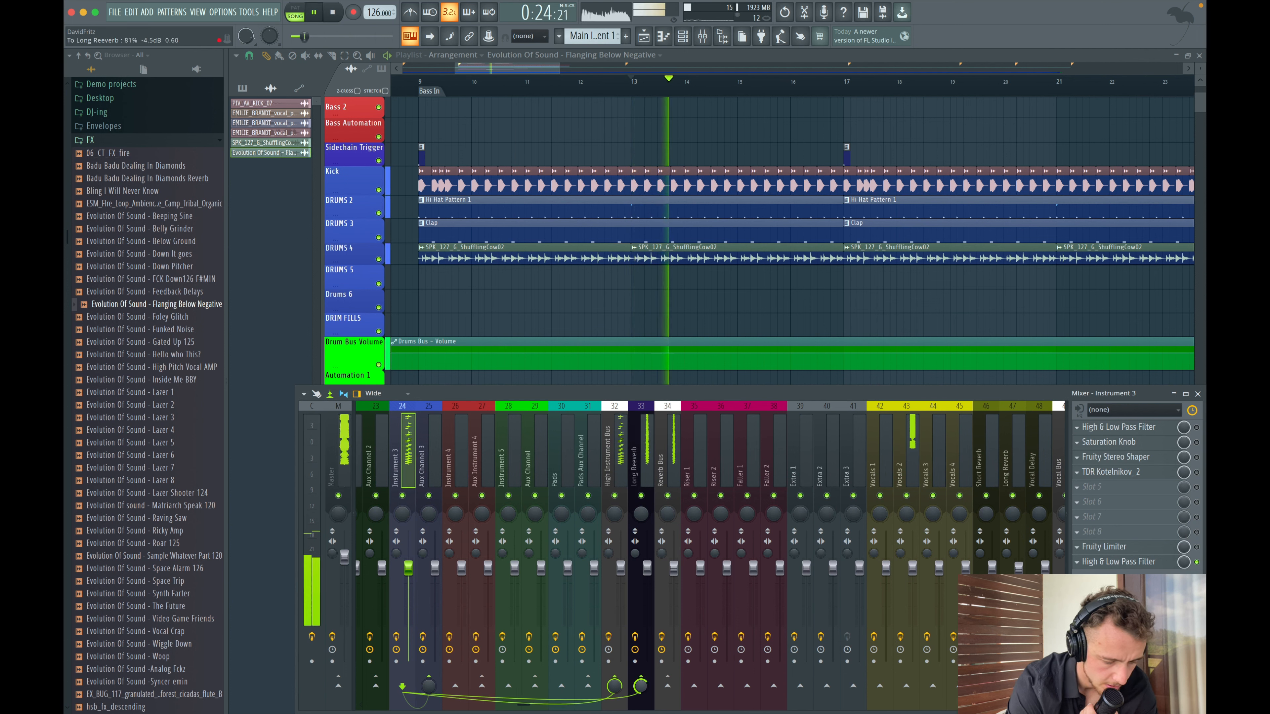
pyautogui.press('F9')
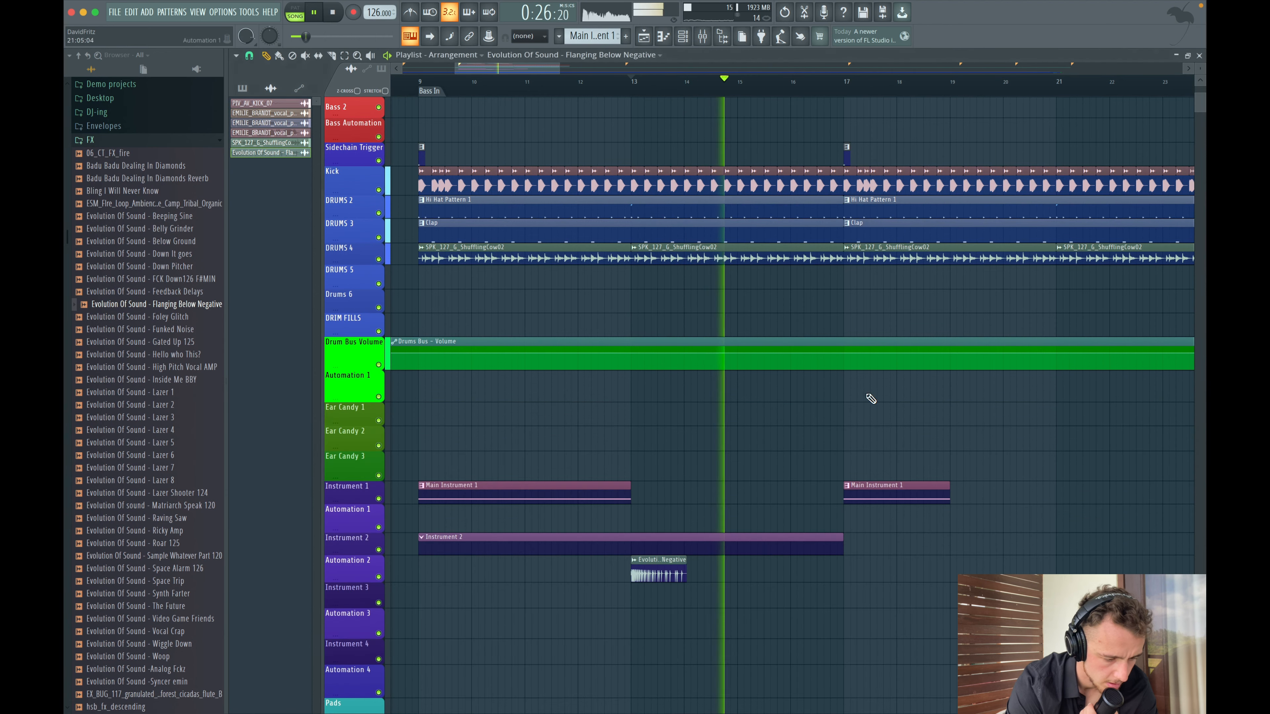
pyautogui.press('space')
pyautogui.scroll(-2, 710, 368)
pyautogui.scroll(2, 710, 456)
pyautogui.scroll(-3, 609, 466)
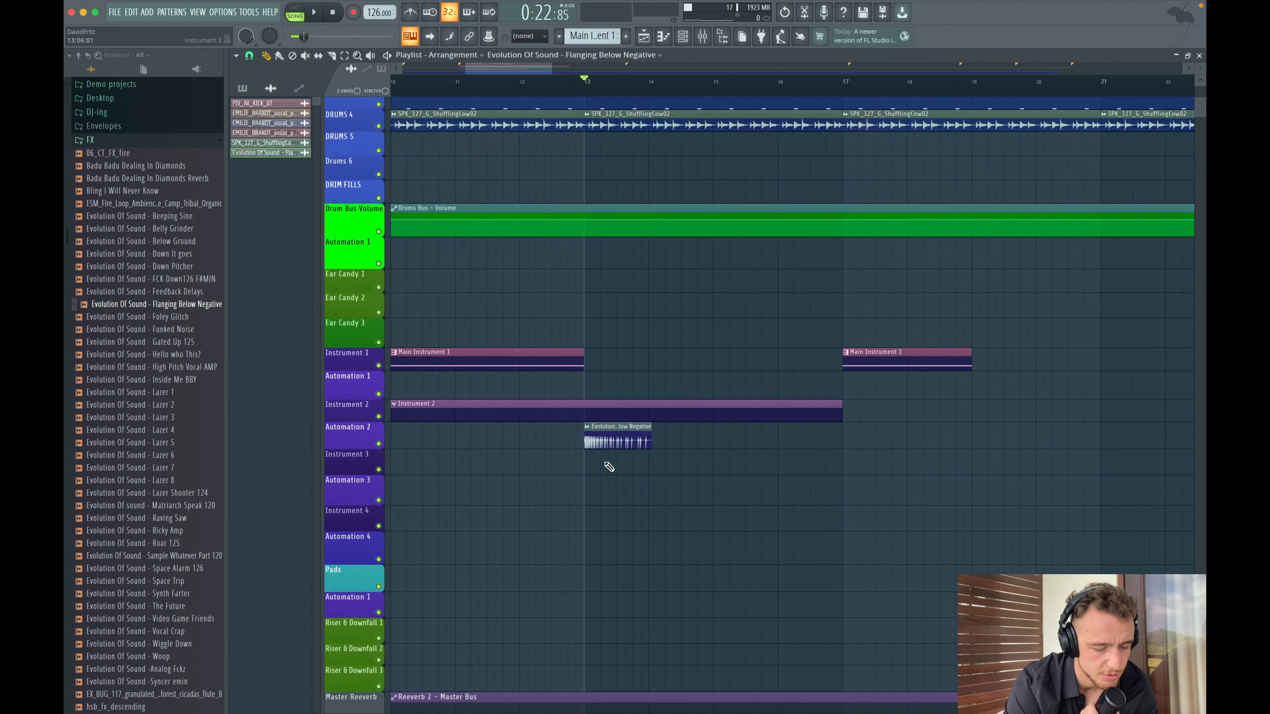
# - Increase the time stretch of the Flanging Below Negative #2 clip and move it to start at bar 13
pyautogui.scroll(3, 645, 440)
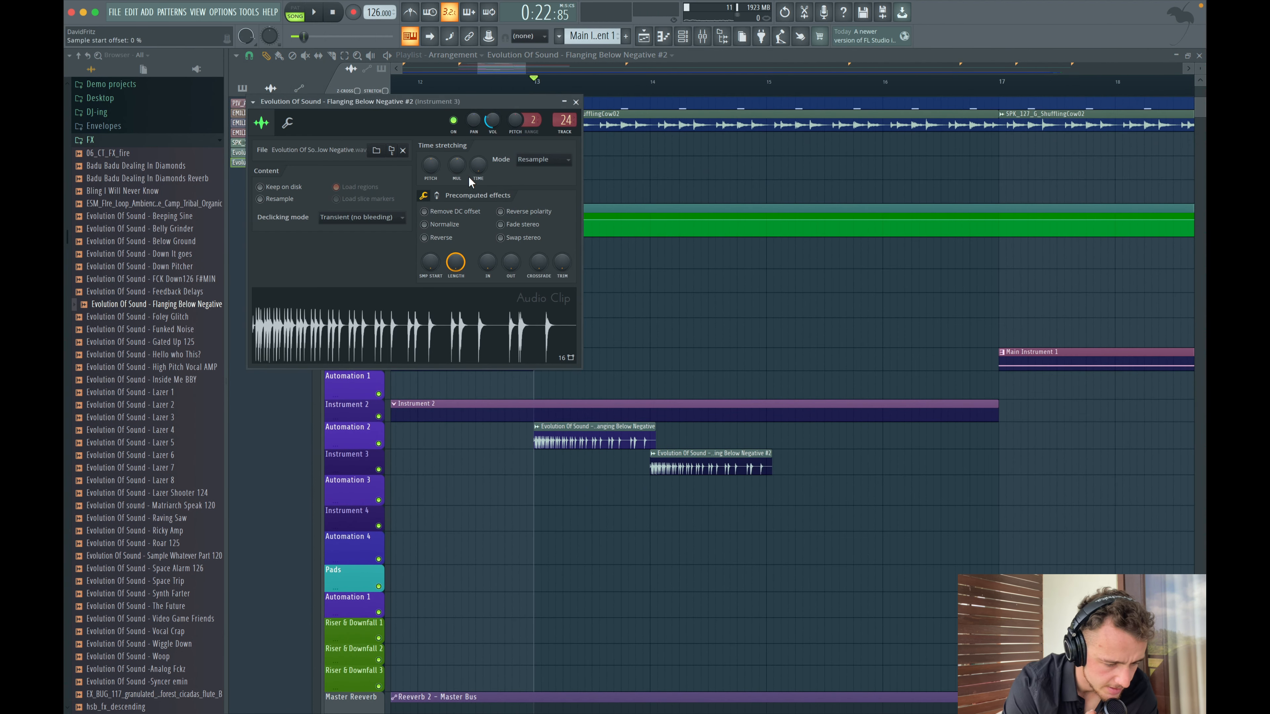
pyautogui.moveTo(476, 166); pyautogui.dragTo(476, 117)
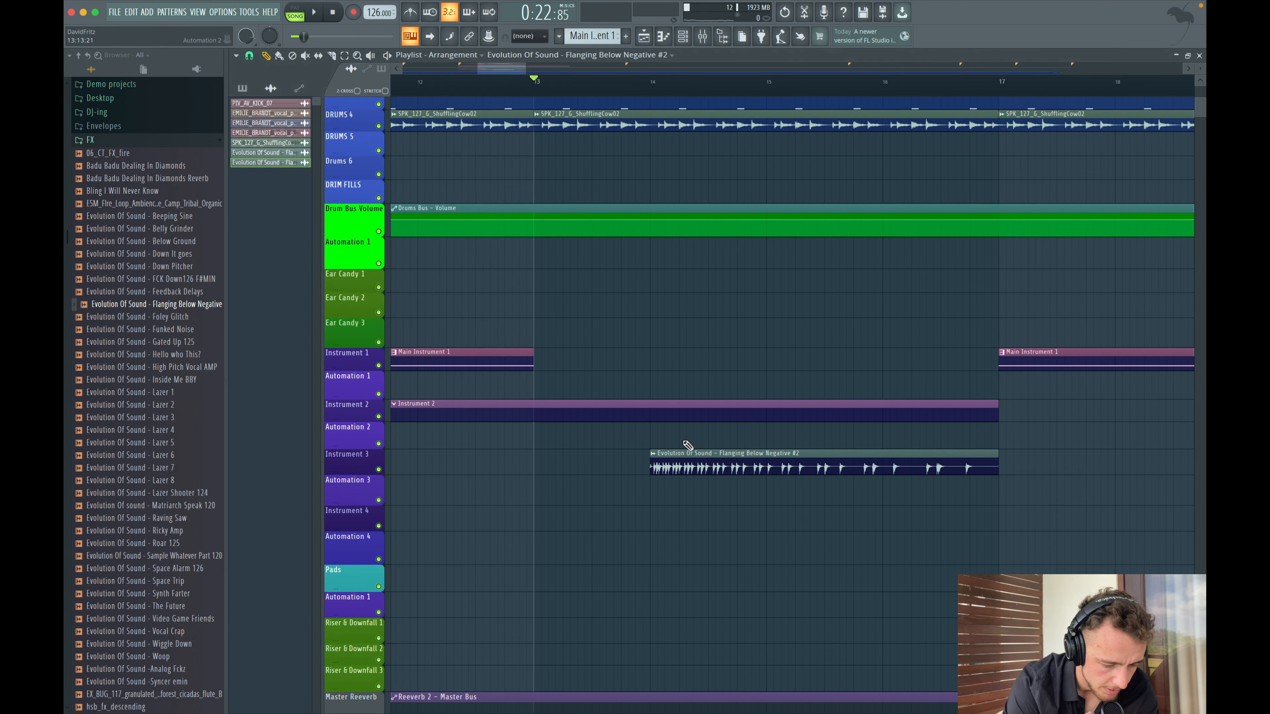
pyautogui.moveTo(688, 446); pyautogui.dragTo(571, 446)
# - Play the arrangement from bar 17 and open the mixer
pyautogui.scroll(-6, 766, 377)
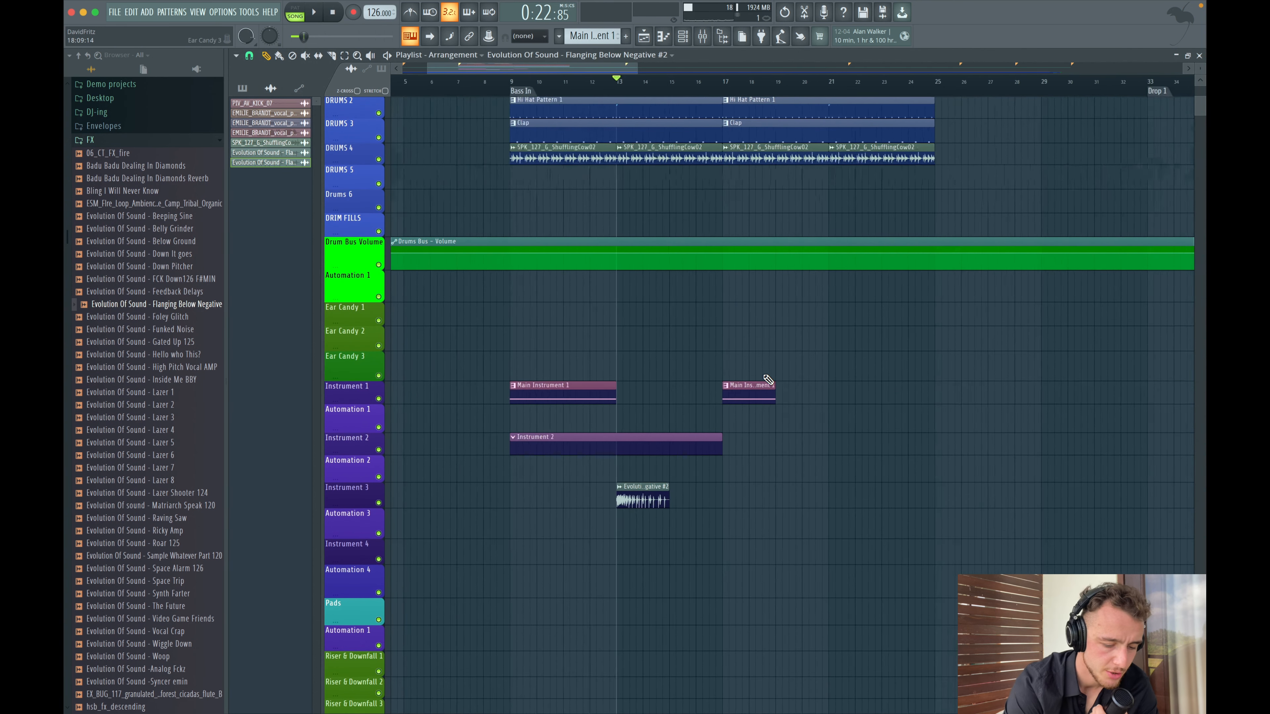
pyautogui.scroll(3, 768, 379)
pyautogui.click(722, 395)
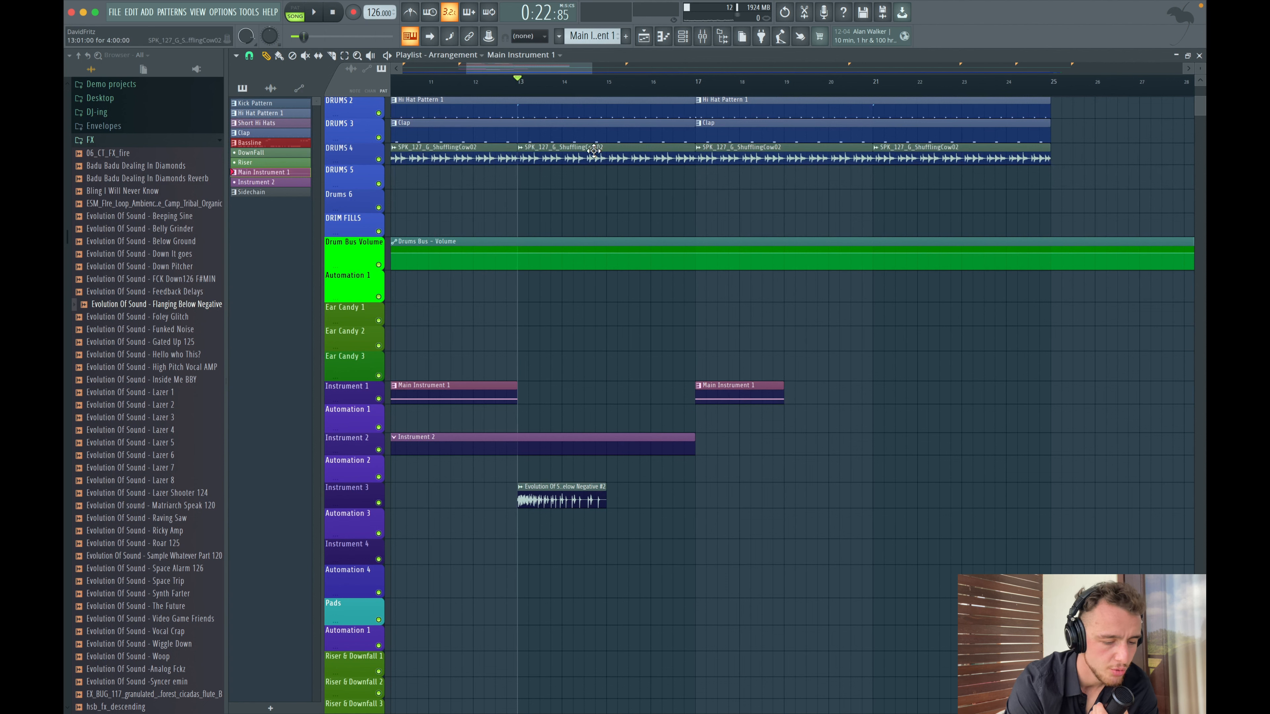
pyautogui.click(700, 81)
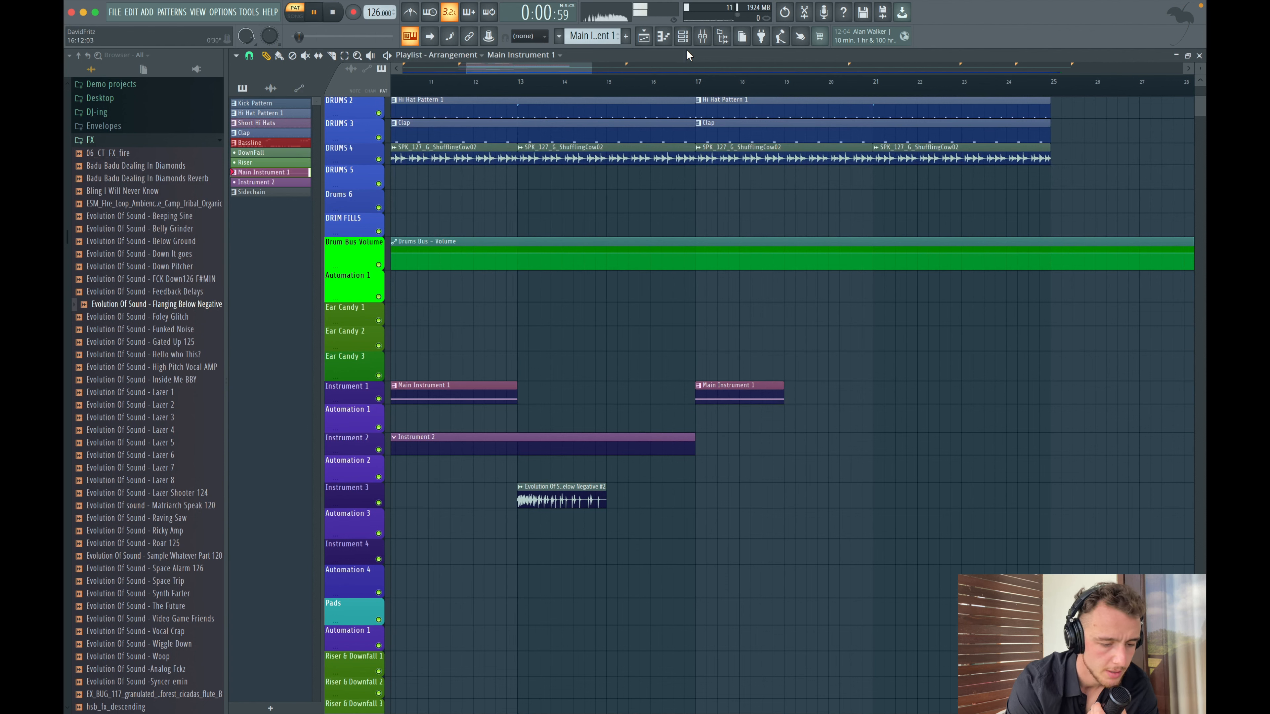
pyautogui.click(695, 34)
pyautogui.scroll(-2, 838, 459)
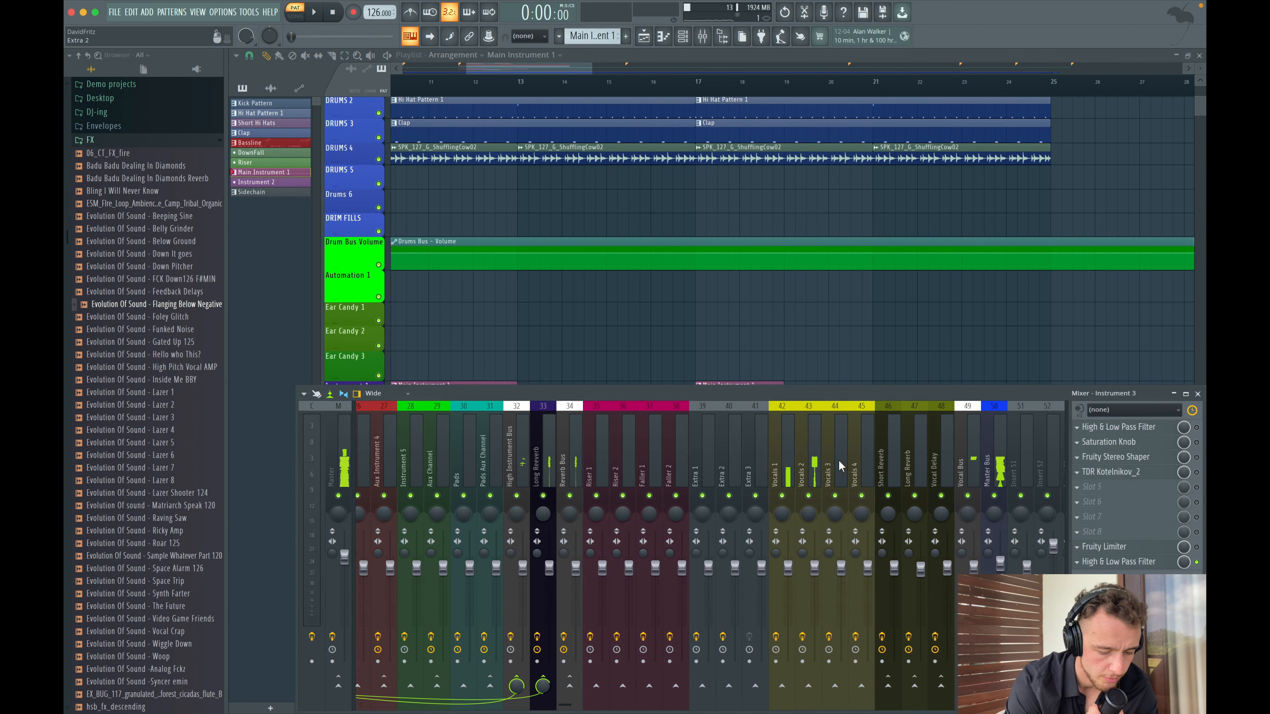
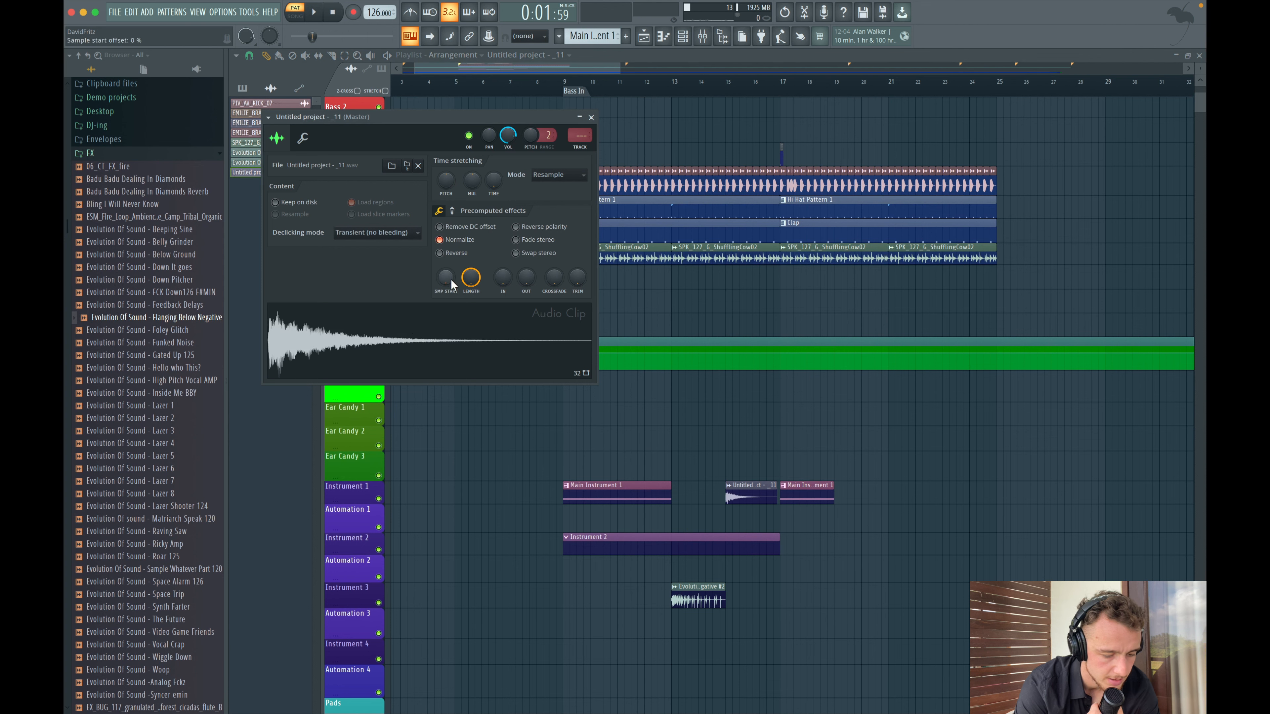
# - Reverse the Untitled project _11 audio clip and close its clip settings
pyautogui.click(439, 253)
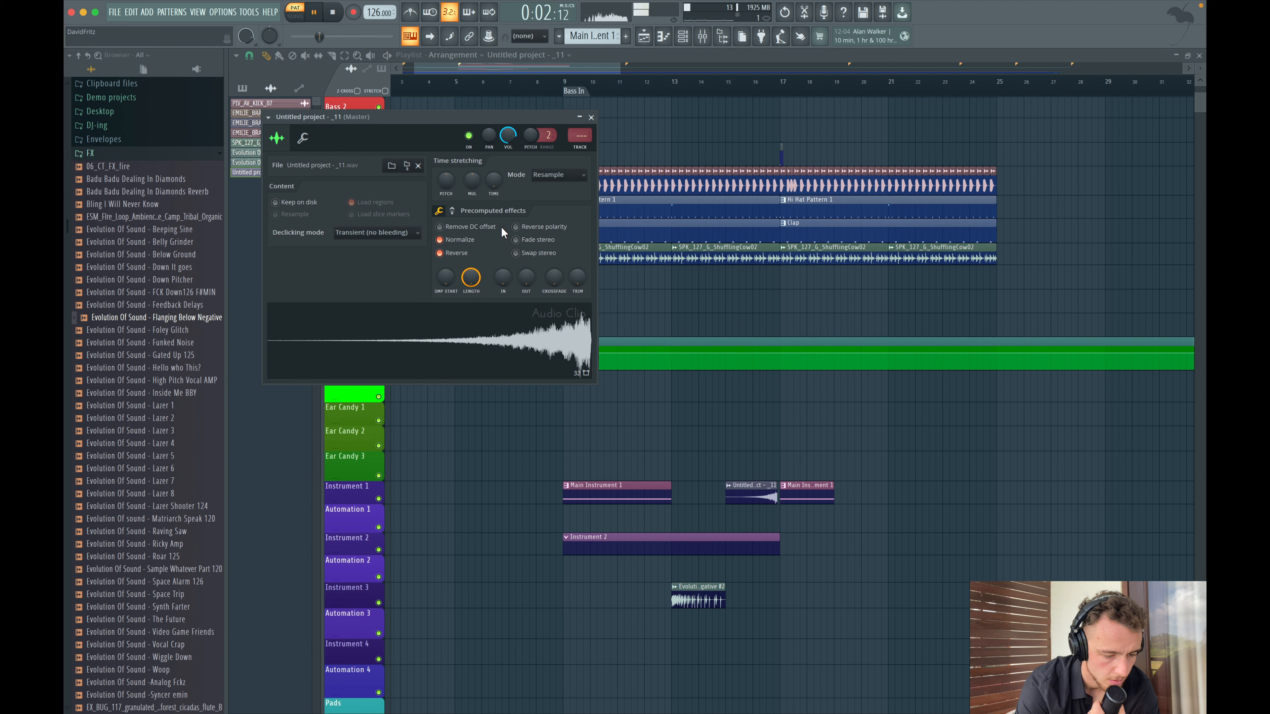
pyautogui.click(591, 117)
# - Play back the section to hear the reversed clip
pyautogui.press('space')
pyautogui.scroll(5, 768, 455)
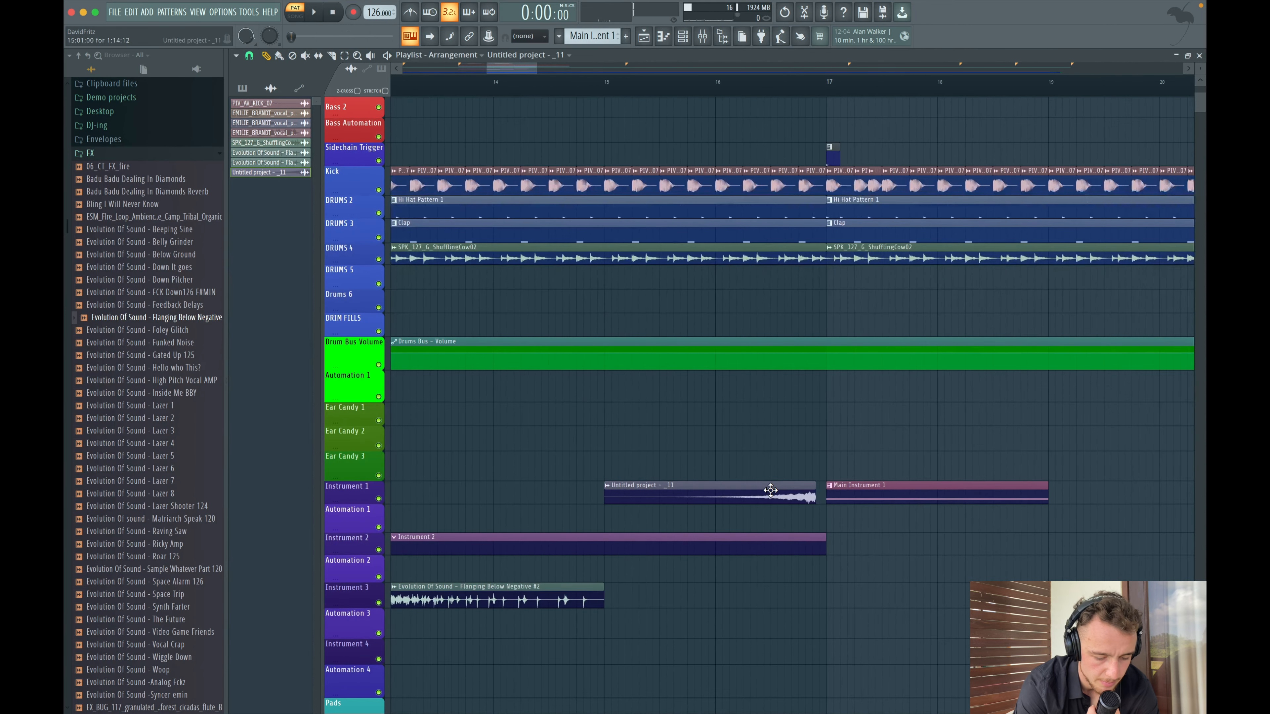
pyautogui.scroll(-5, 779, 493)
pyautogui.press('space')
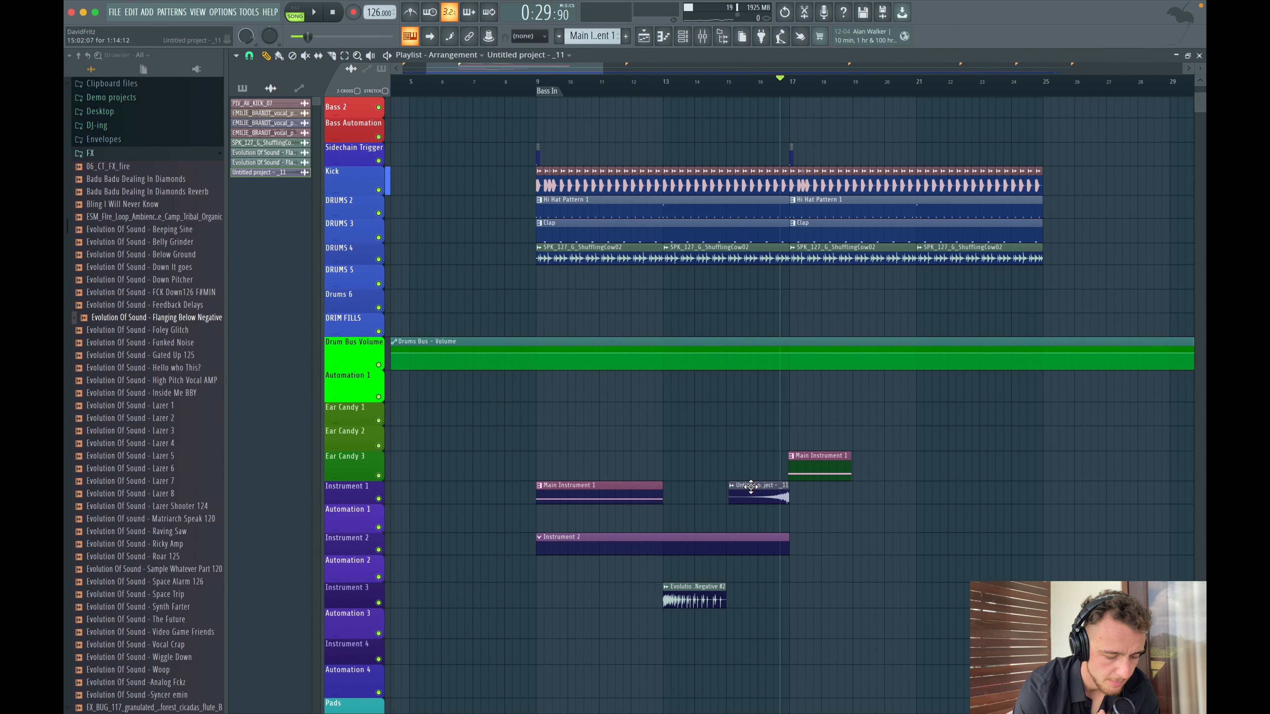
# - Copy the reversed clip on the Instrument 1 track so it ends at bar 9, where Bass In starts
pyautogui.scroll(10, 751, 486)
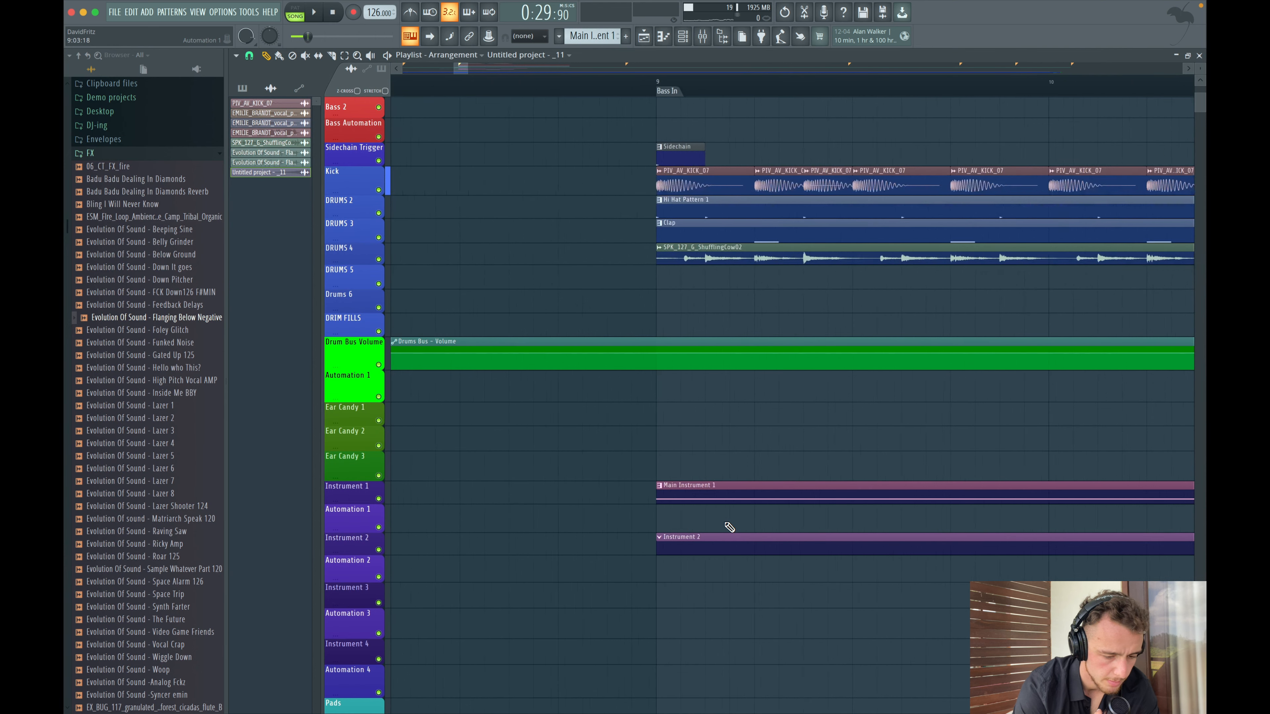
pyautogui.scroll(3, 729, 527)
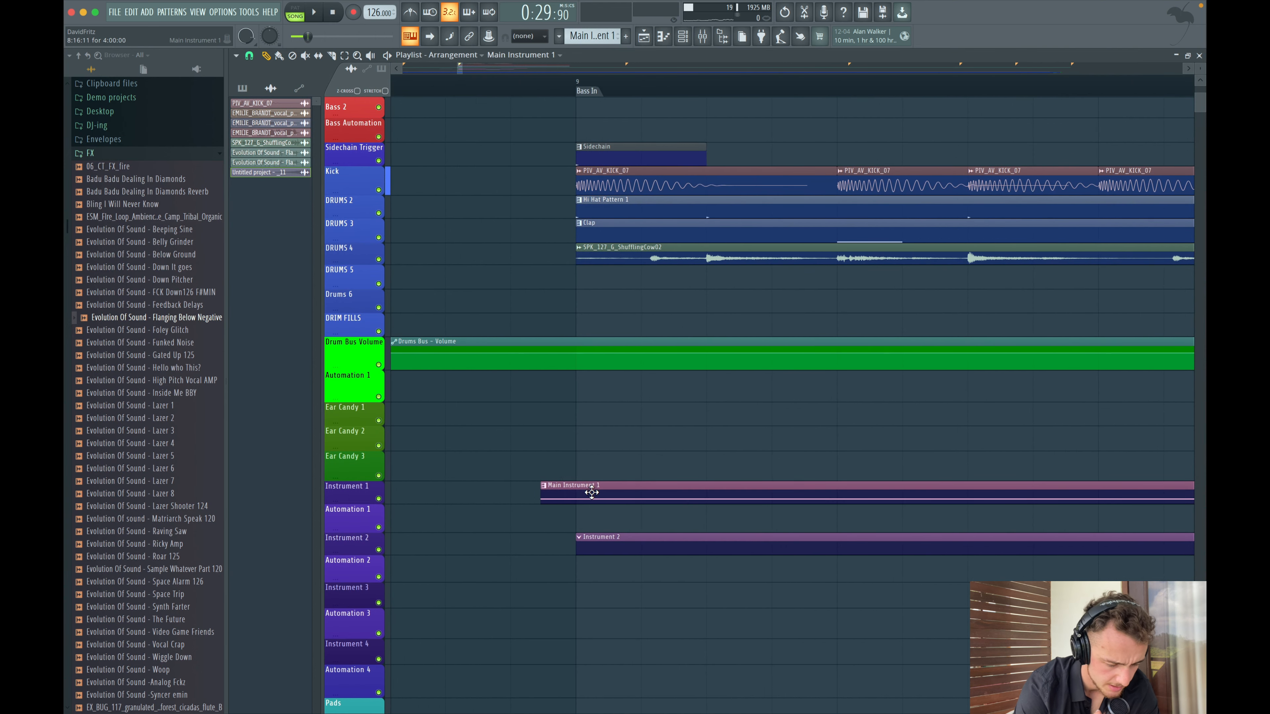
pyautogui.scroll(-5, 555, 493)
pyautogui.moveTo(562, 492); pyautogui.dragTo(865, 487)
pyautogui.hscroll(-6, 545, 493)
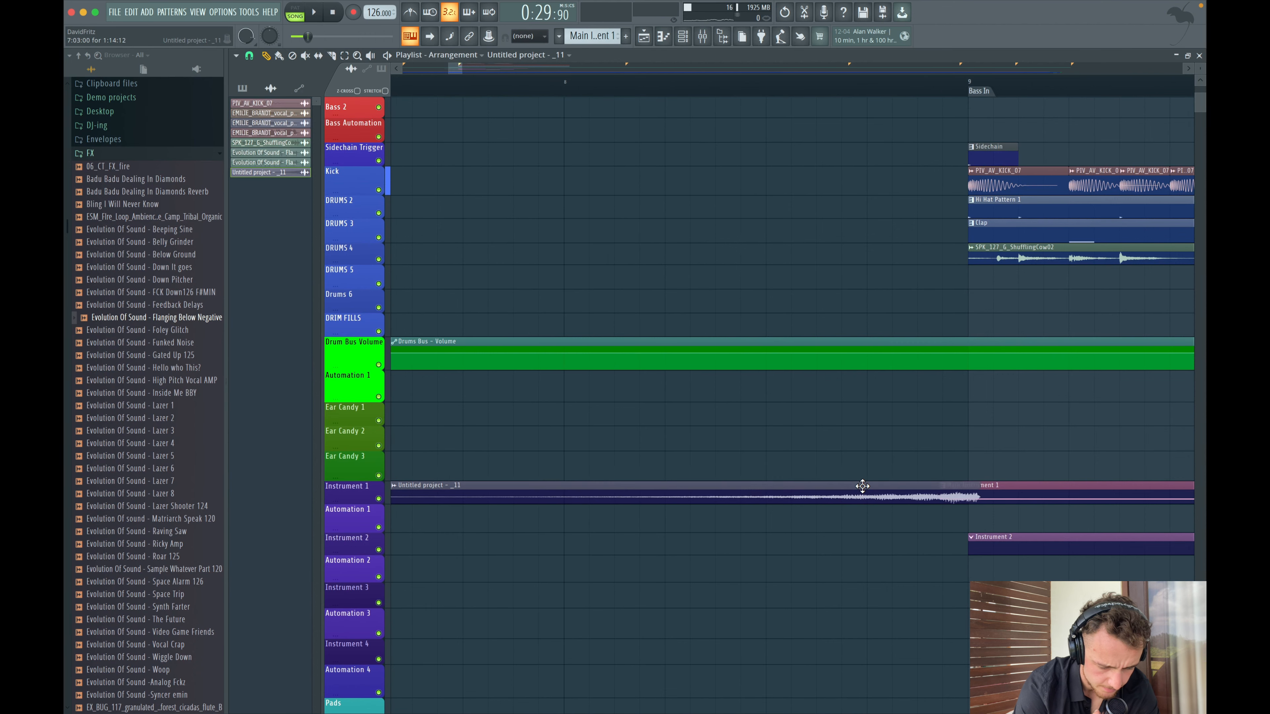
pyautogui.hscroll(-3, 865, 487)
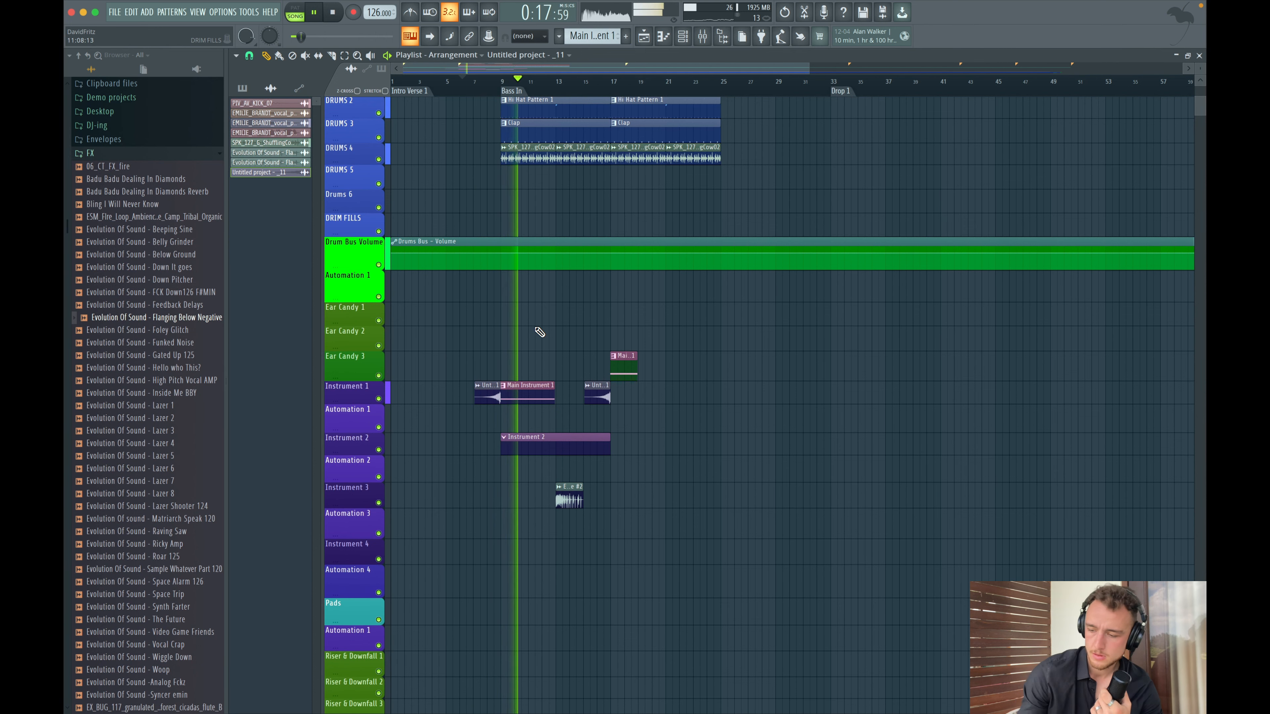
# - Play and scroll through the arrangement around bars 9 to 25 to review the FX layering
pyautogui.scroll(5, 540, 332)
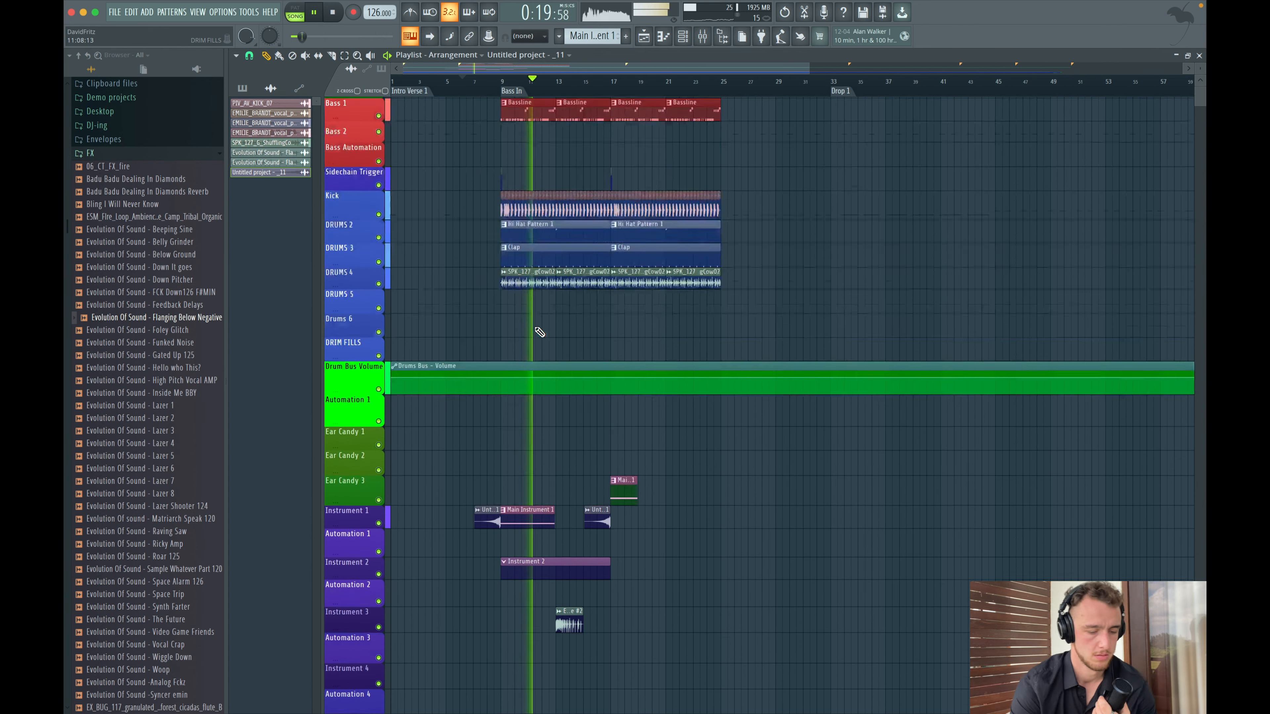
pyautogui.scroll(4, 540, 332)
pyautogui.scroll(-5, 654, 271)
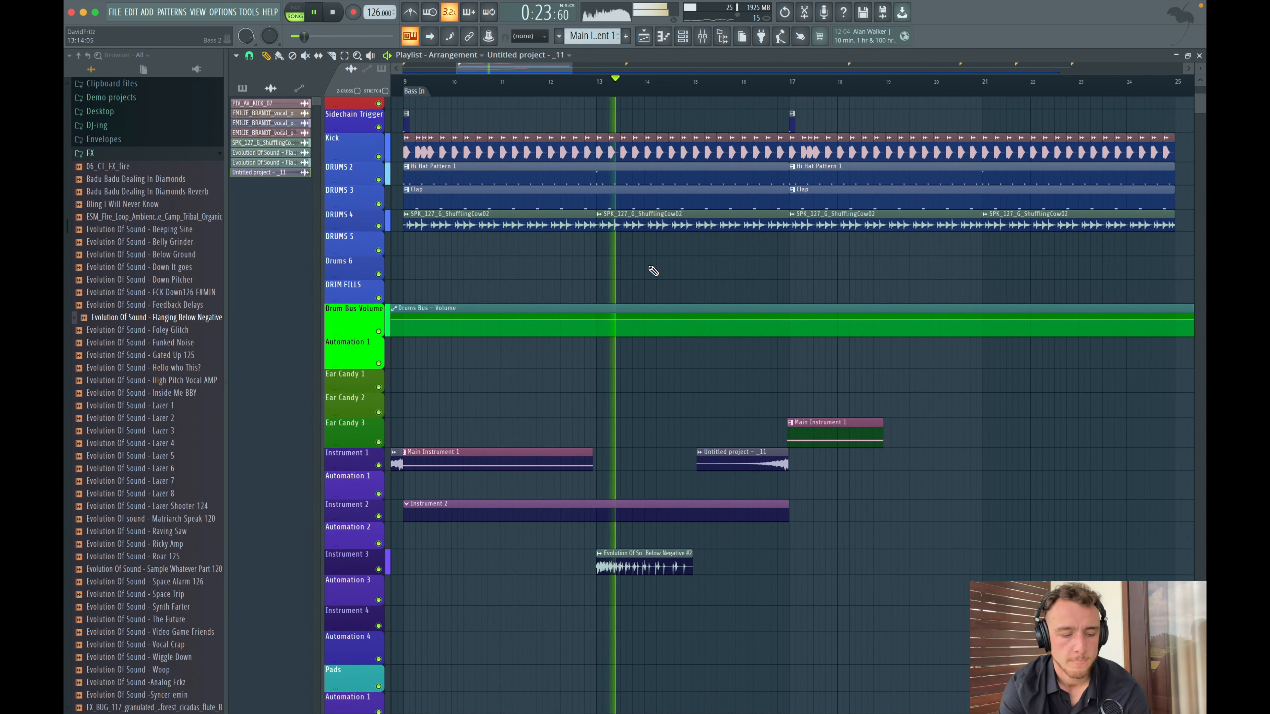
pyautogui.scroll(5, 650, 270)
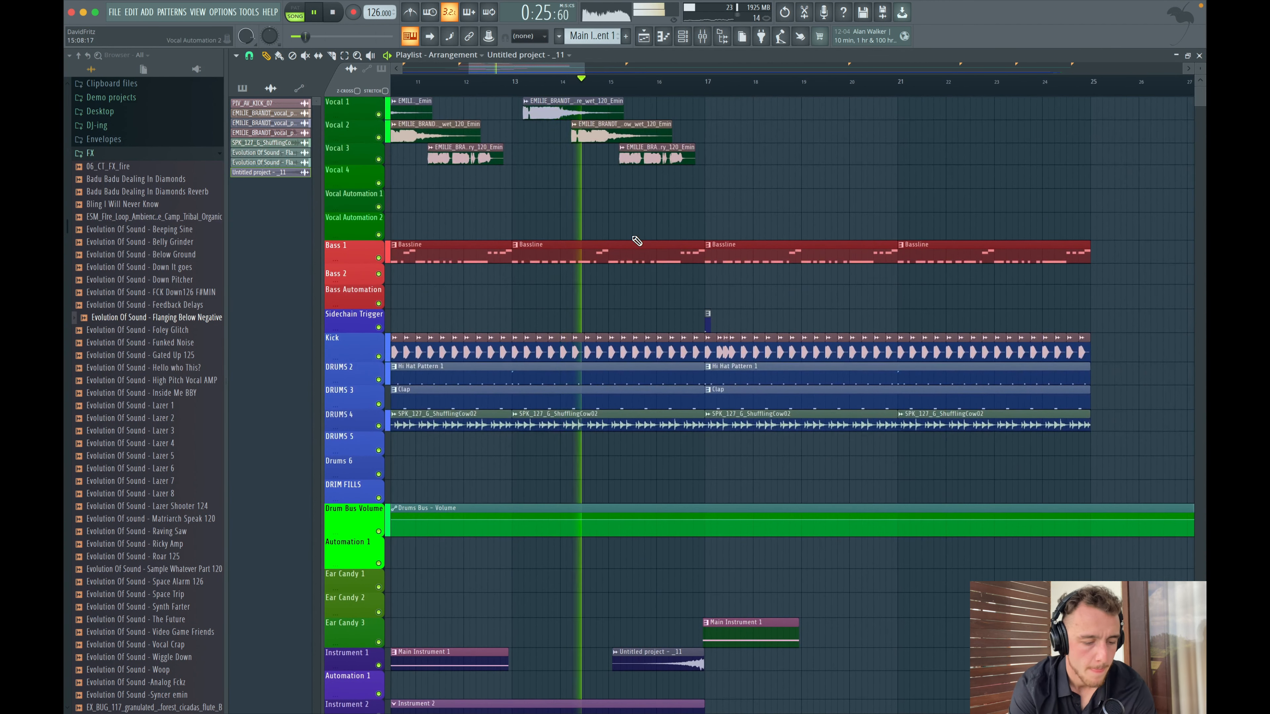
pyautogui.scroll(-2, 638, 241)
pyautogui.scroll(-5, 637, 241)
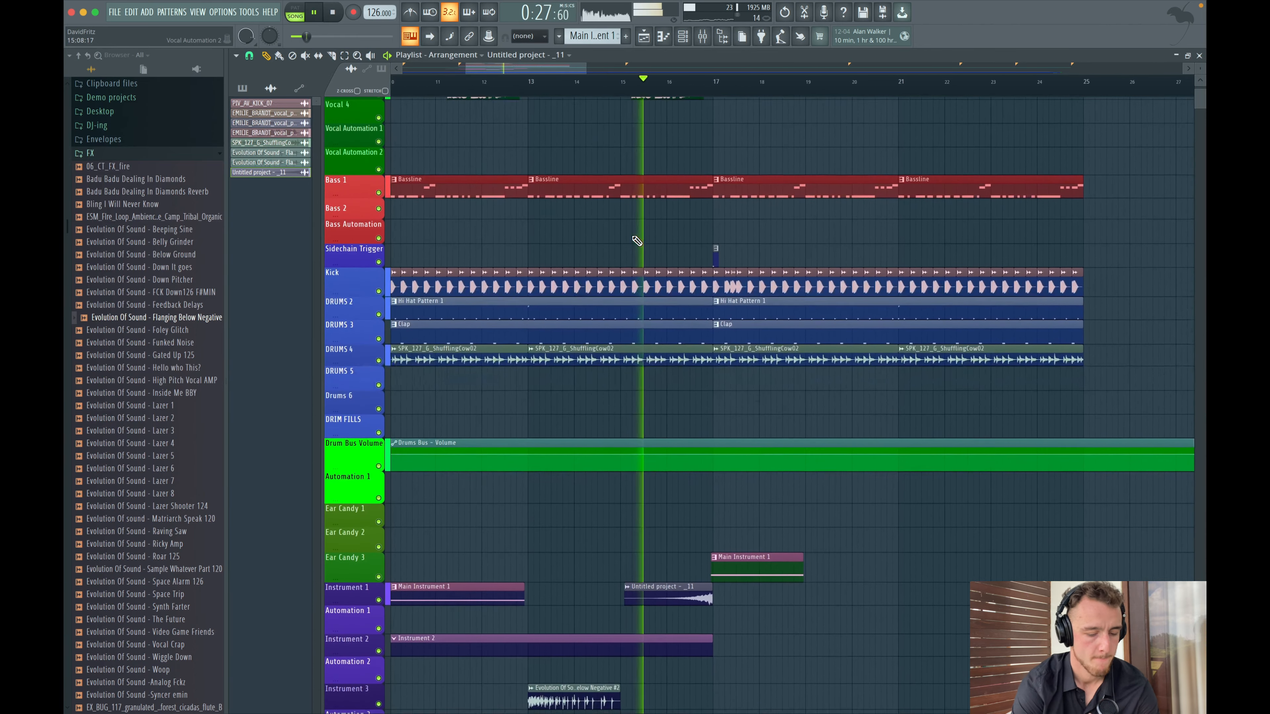
pyautogui.scroll(5, 636, 241)
pyautogui.hscroll(1, 636, 241)
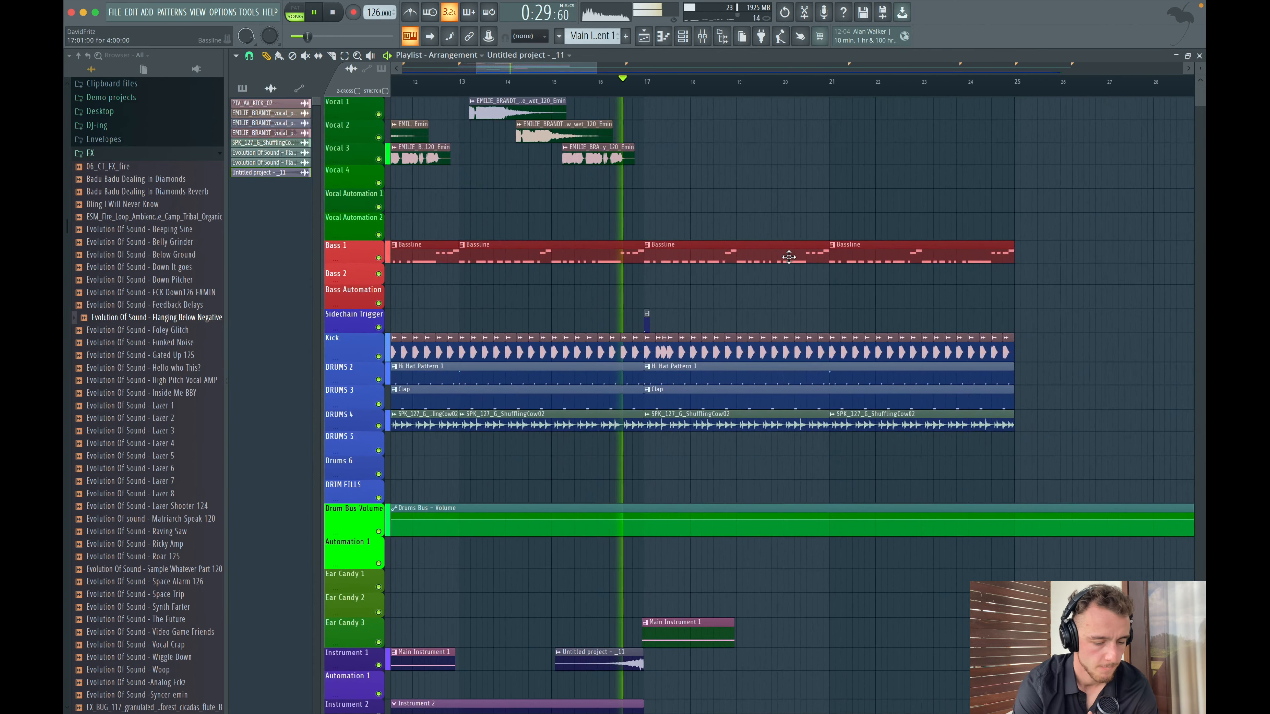
pyautogui.scroll(-4, 681, 246)
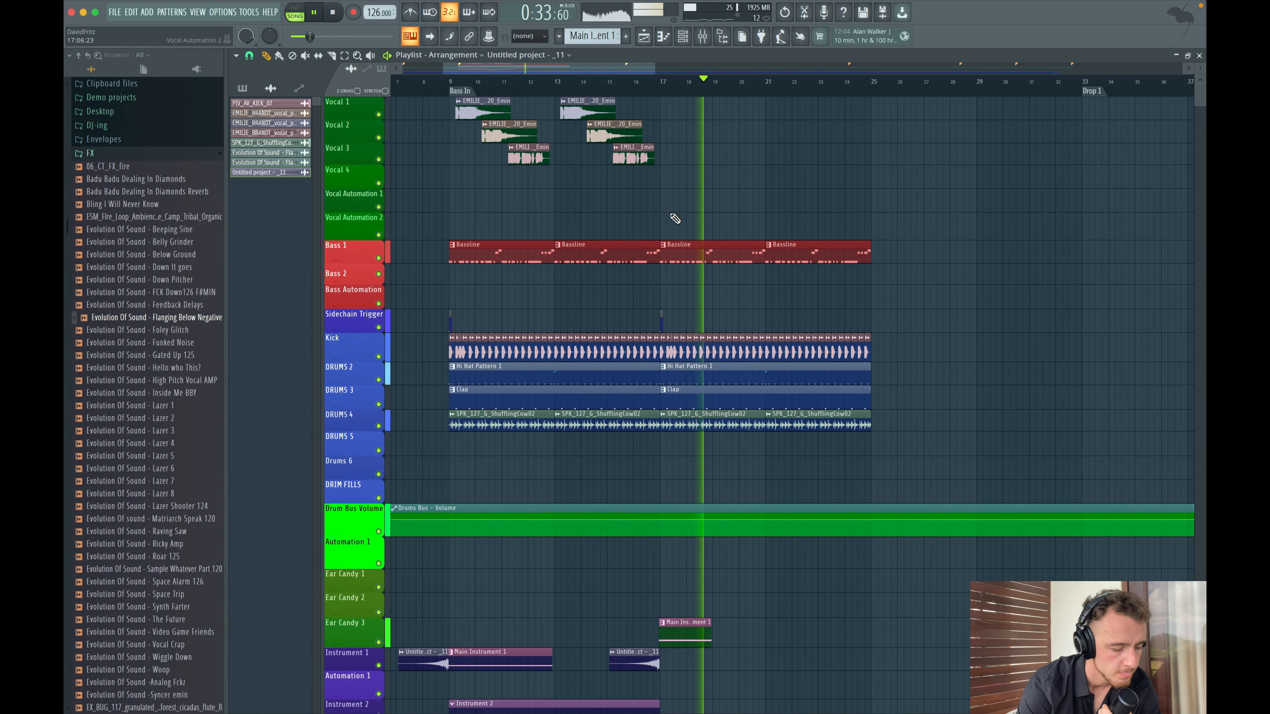
pyautogui.scroll(-4, 678, 240)
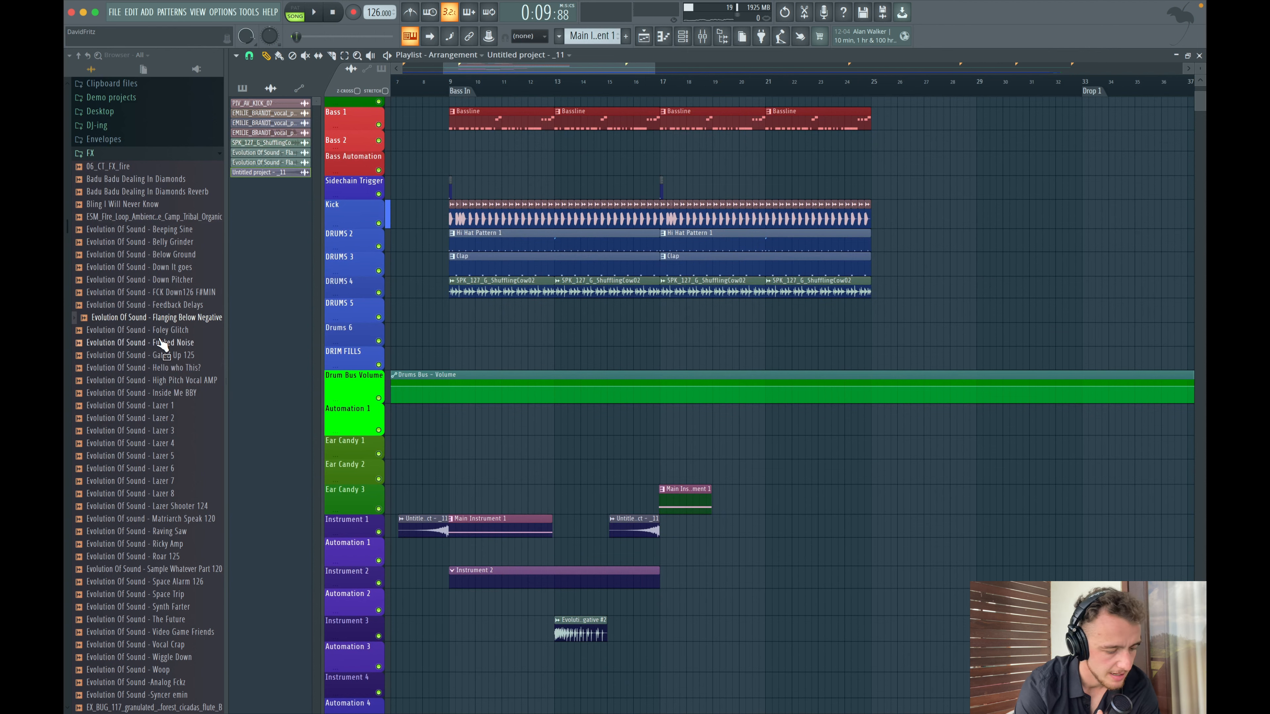
pyautogui.scroll(-2, 156, 325)
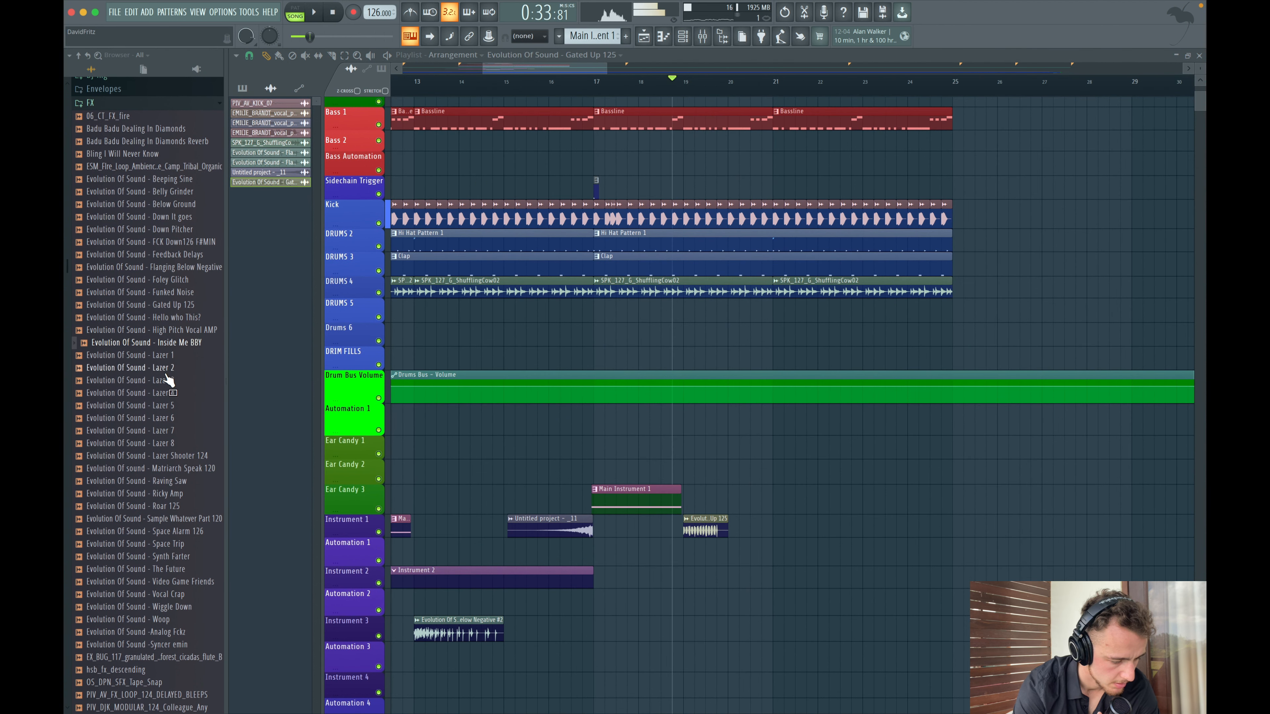
pyautogui.scroll(-1, 168, 380)
# - Add the Evolution Of Sound - Inside Me BBY sample to the Automation 1 track at bar 20 and check its clip settings
pyautogui.press('space')
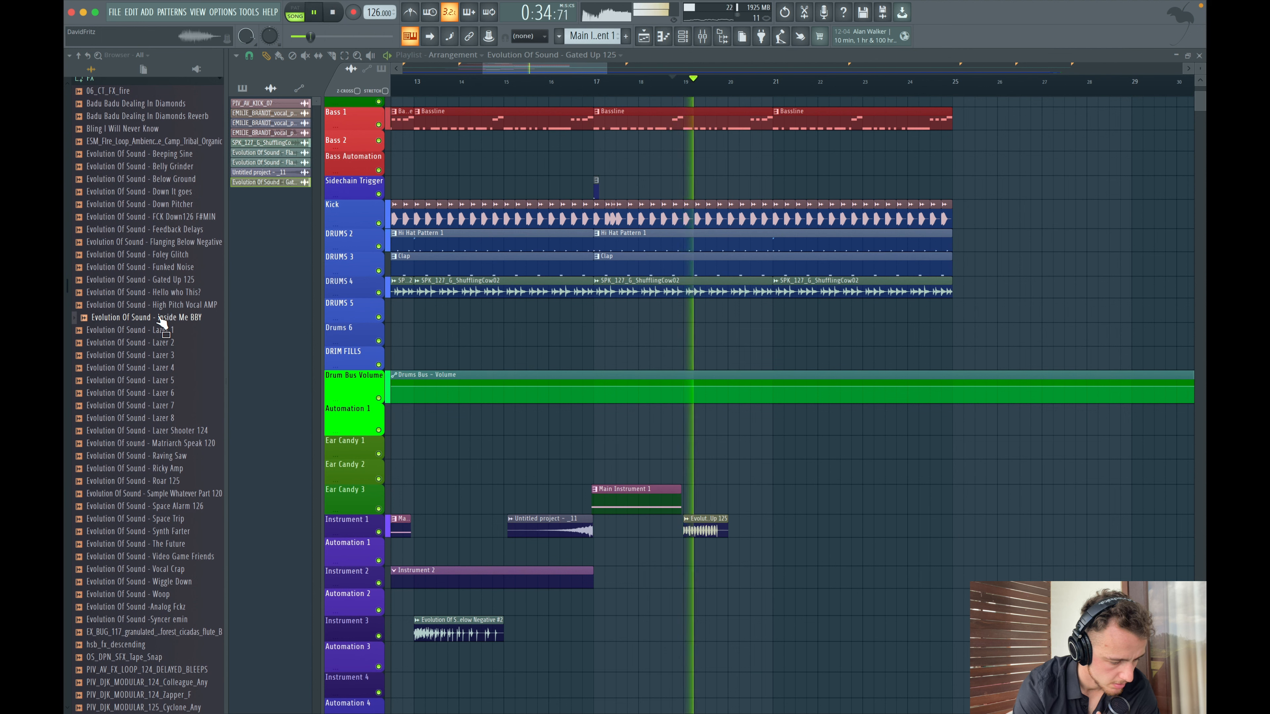
pyautogui.moveTo(159, 321); pyautogui.dragTo(731, 547)
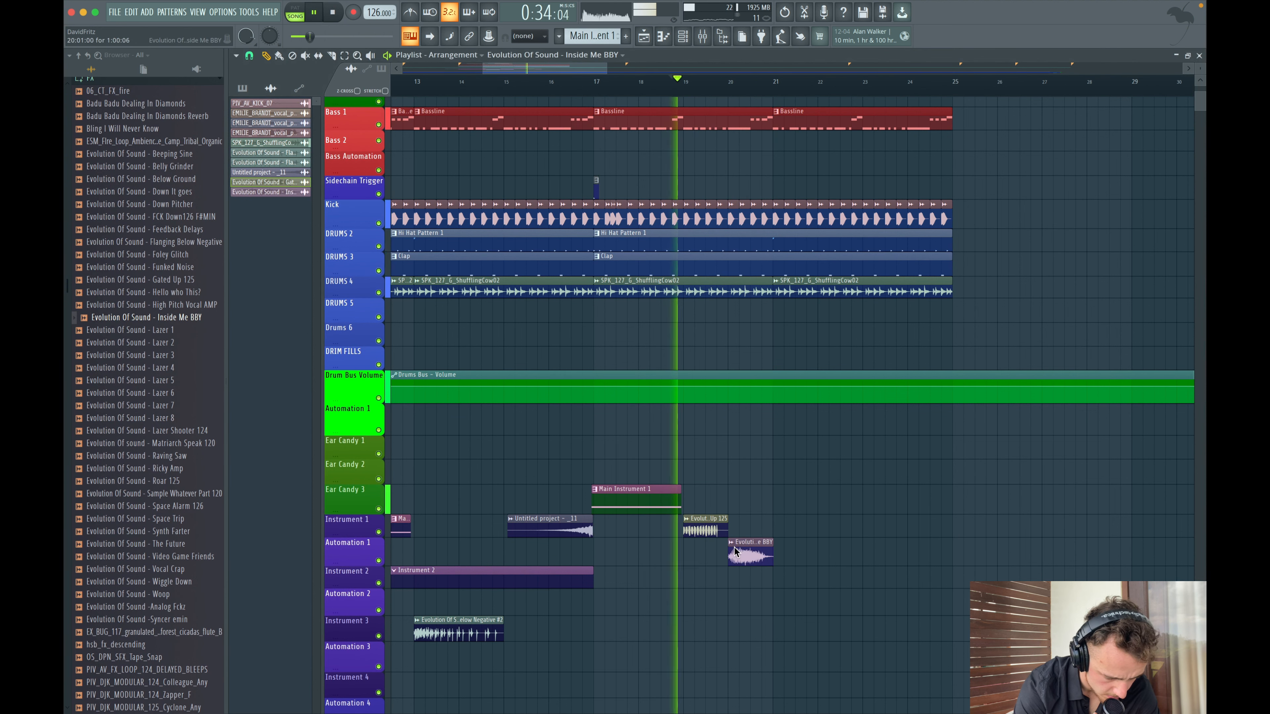
pyautogui.doubleClick(744, 554)
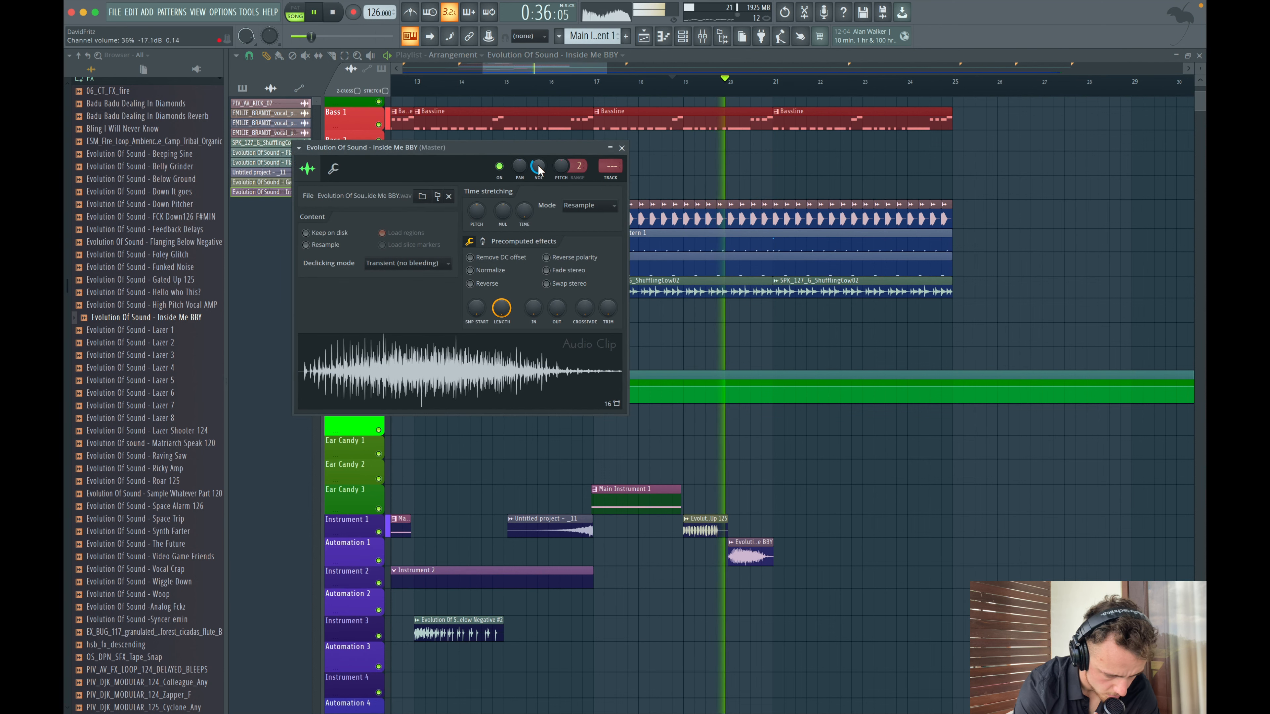
pyautogui.click(622, 147)
pyautogui.scroll(-3, 650, 383)
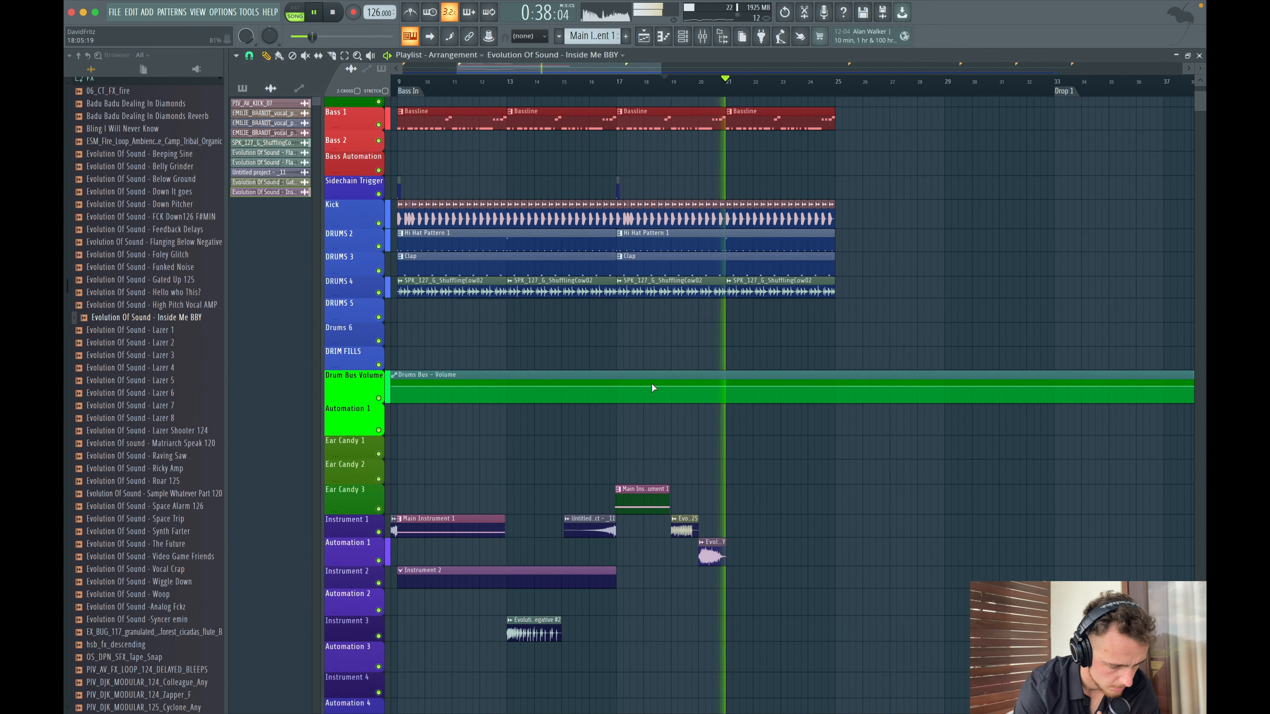
pyautogui.press('space')
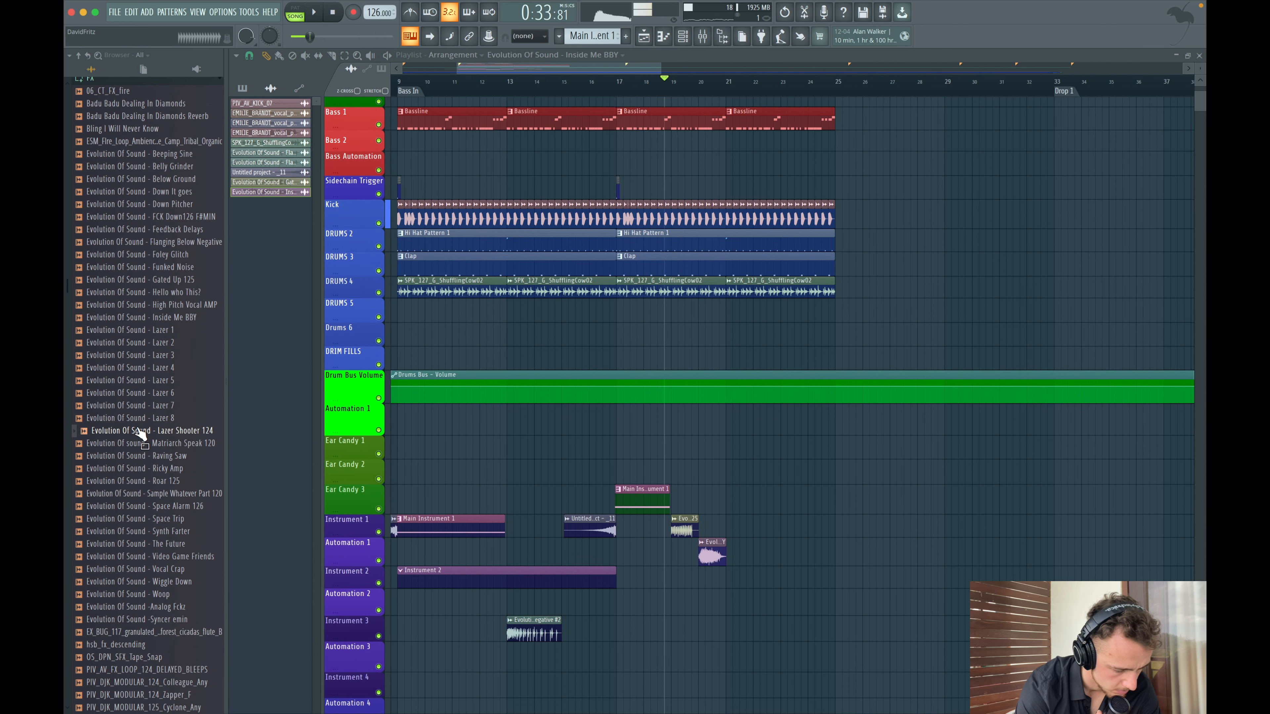
# - Nudge the short FX clip on Instrument 1 near bar 19 slightly later and play the arrangement from the start
pyautogui.moveTo(667, 527); pyautogui.dragTo(673, 527)
pyautogui.press('space')
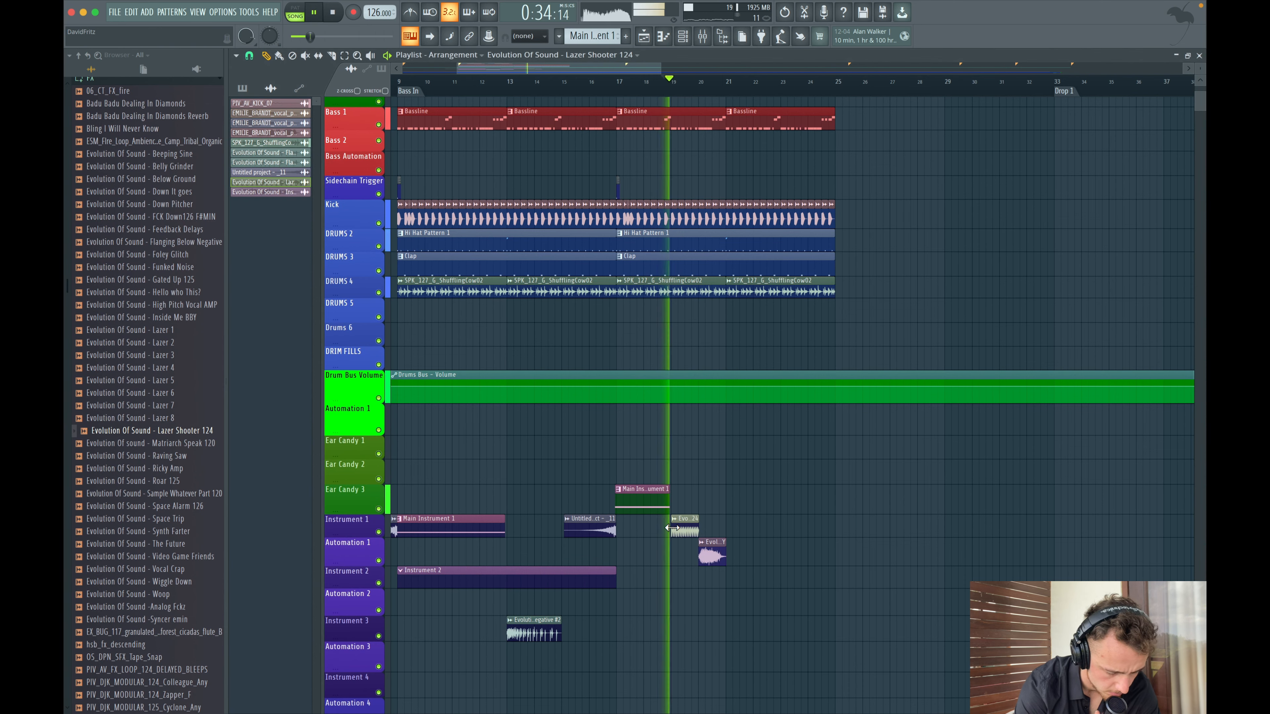
pyautogui.scroll(2, 672, 527)
pyautogui.doubleClick(708, 522)
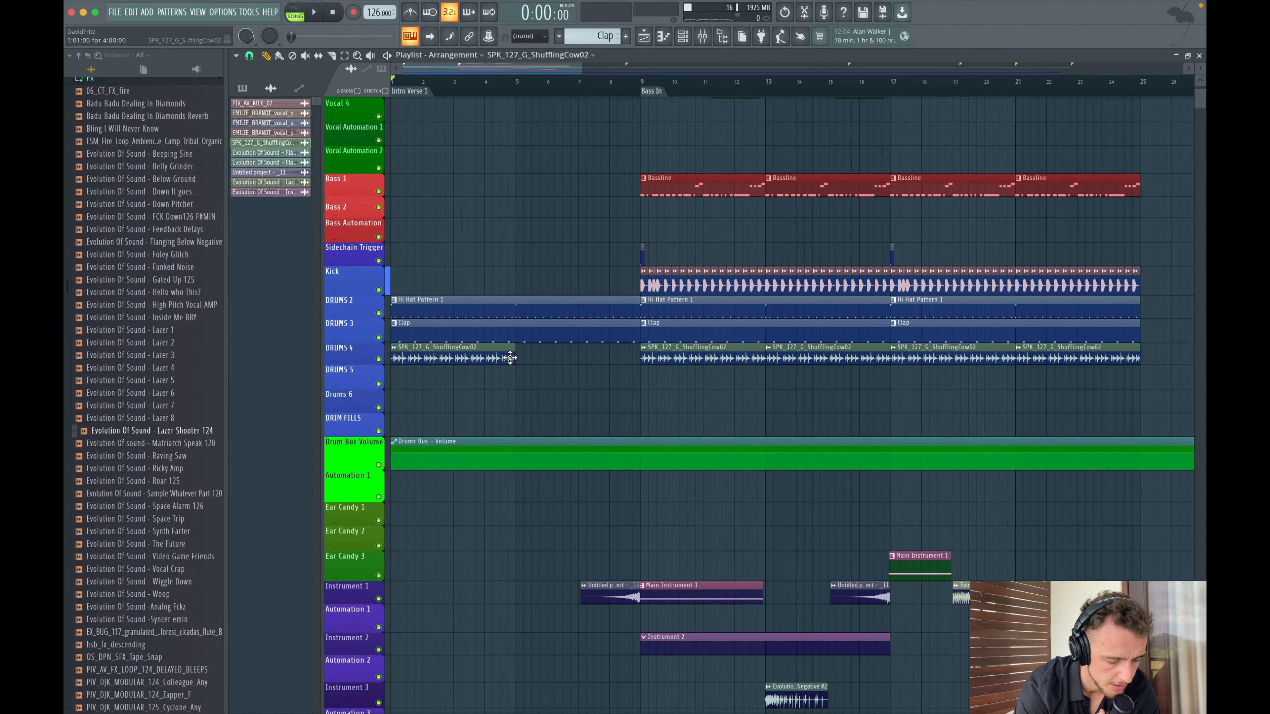
pyautogui.scroll(-3, 516, 358)
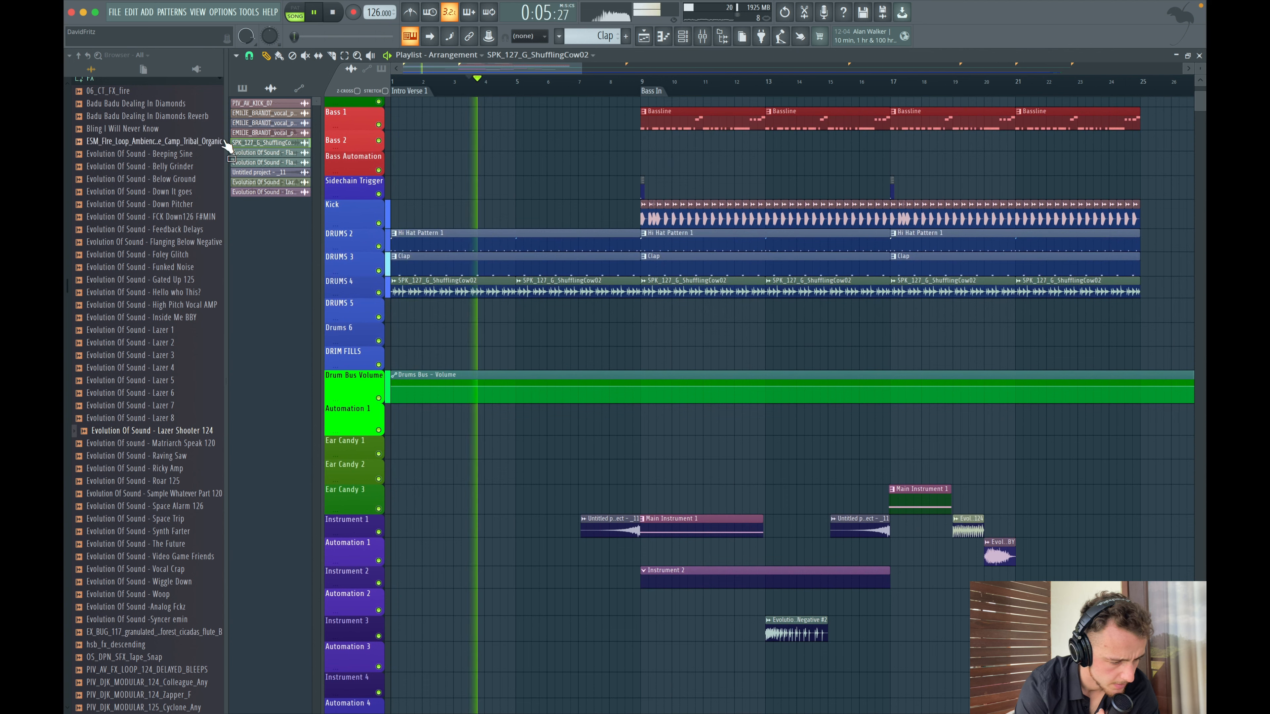
pyautogui.scroll(5, 225, 143)
pyautogui.press('space')
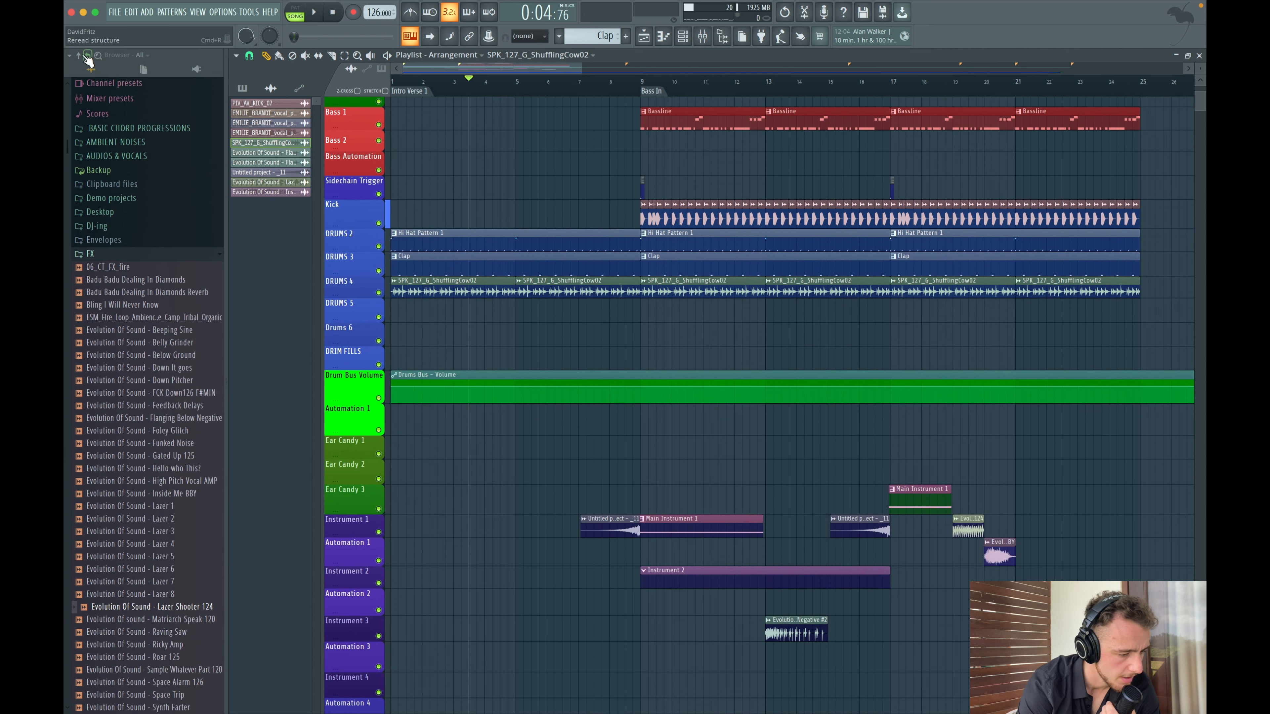
# - Trim the end of the DRUMS 4 clip before bar 9 back by about half a bar and play the transition
pyautogui.click(80, 56)
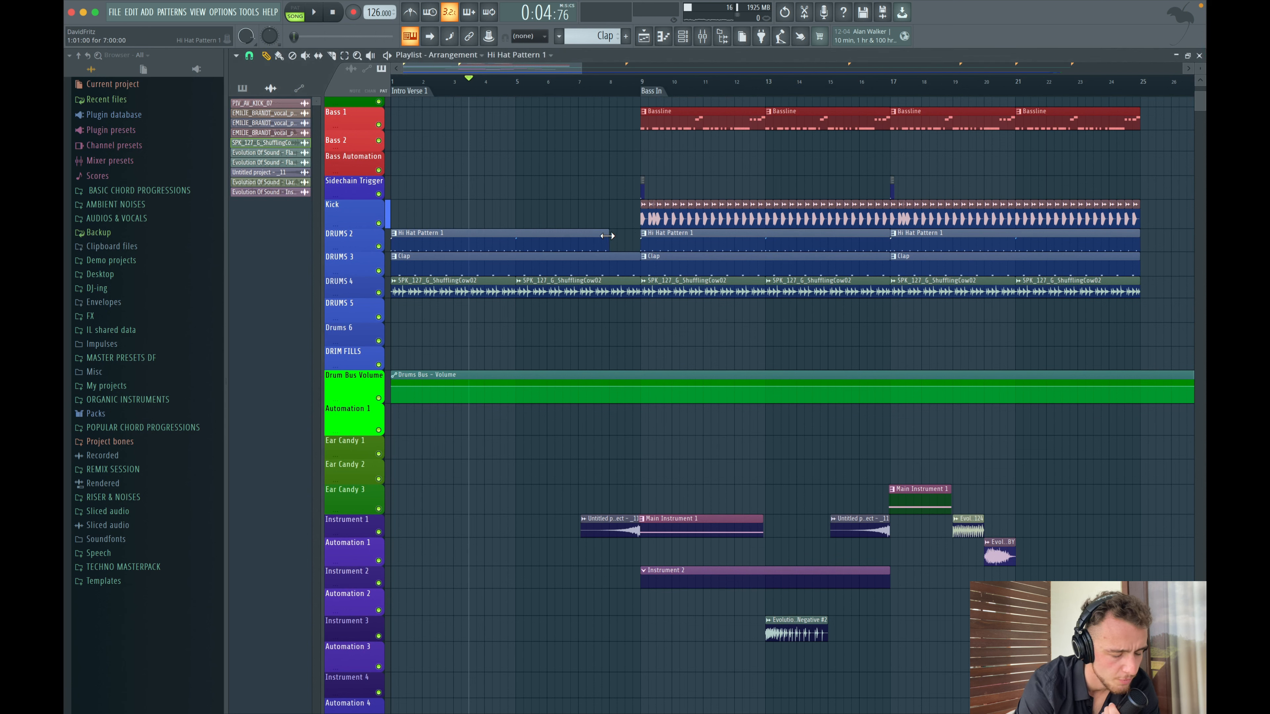
pyautogui.press('space')
pyautogui.click(592, 81)
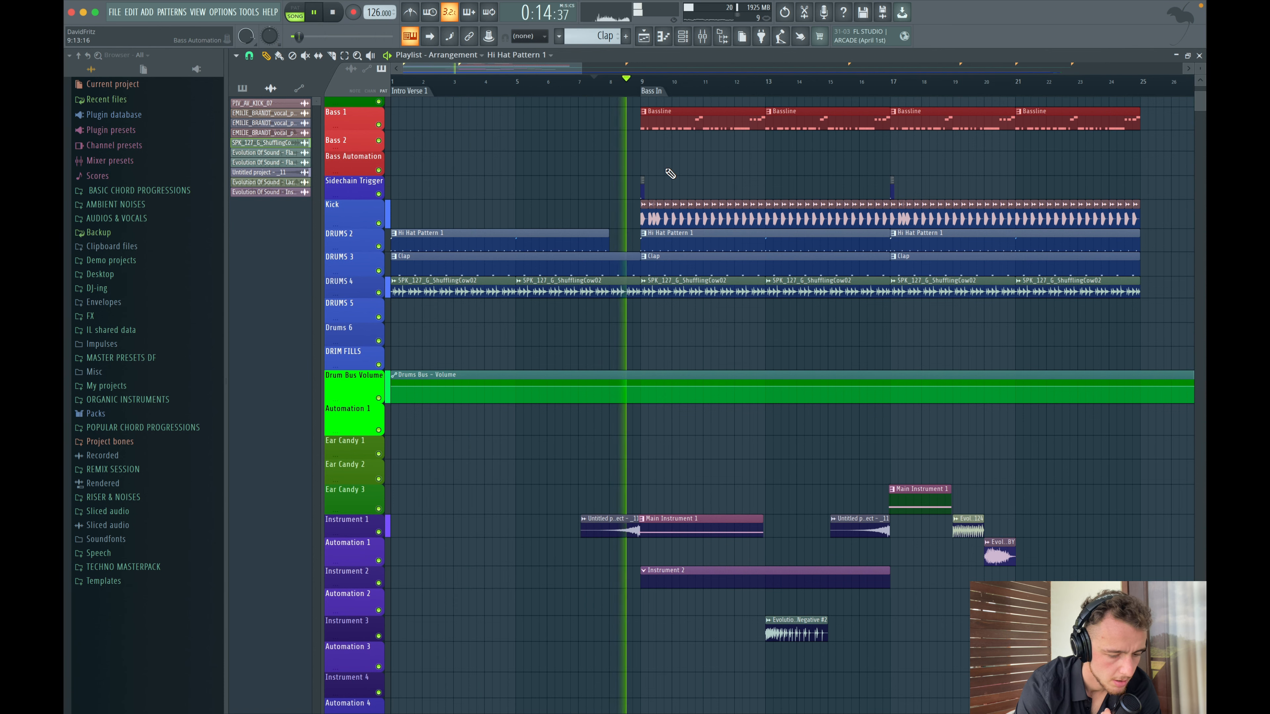
pyautogui.moveTo(636, 292); pyautogui.dragTo(624, 292)
pyautogui.press('space')
# - Browse the Riser folder inside RISER & NOISES for a riser or drum fill sample
pyautogui.scroll(-3, 620, 292)
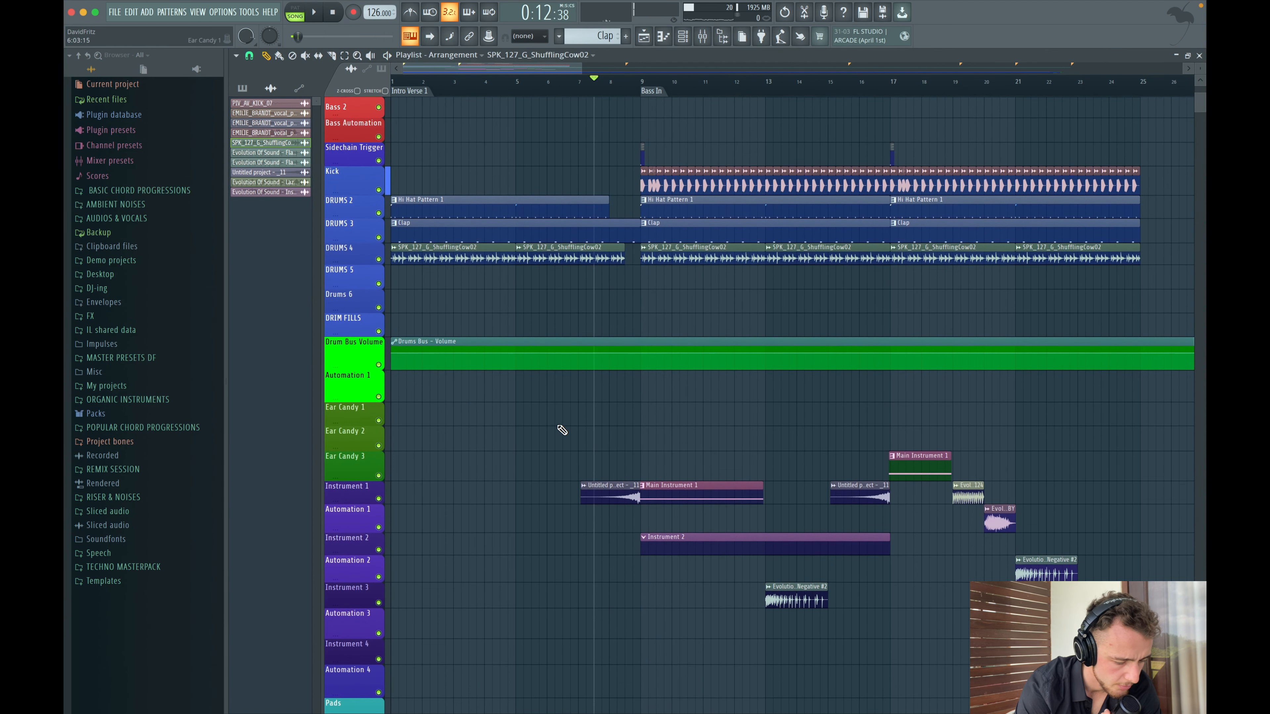
pyautogui.scroll(5, 411, 426)
pyautogui.scroll(-5, 411, 426)
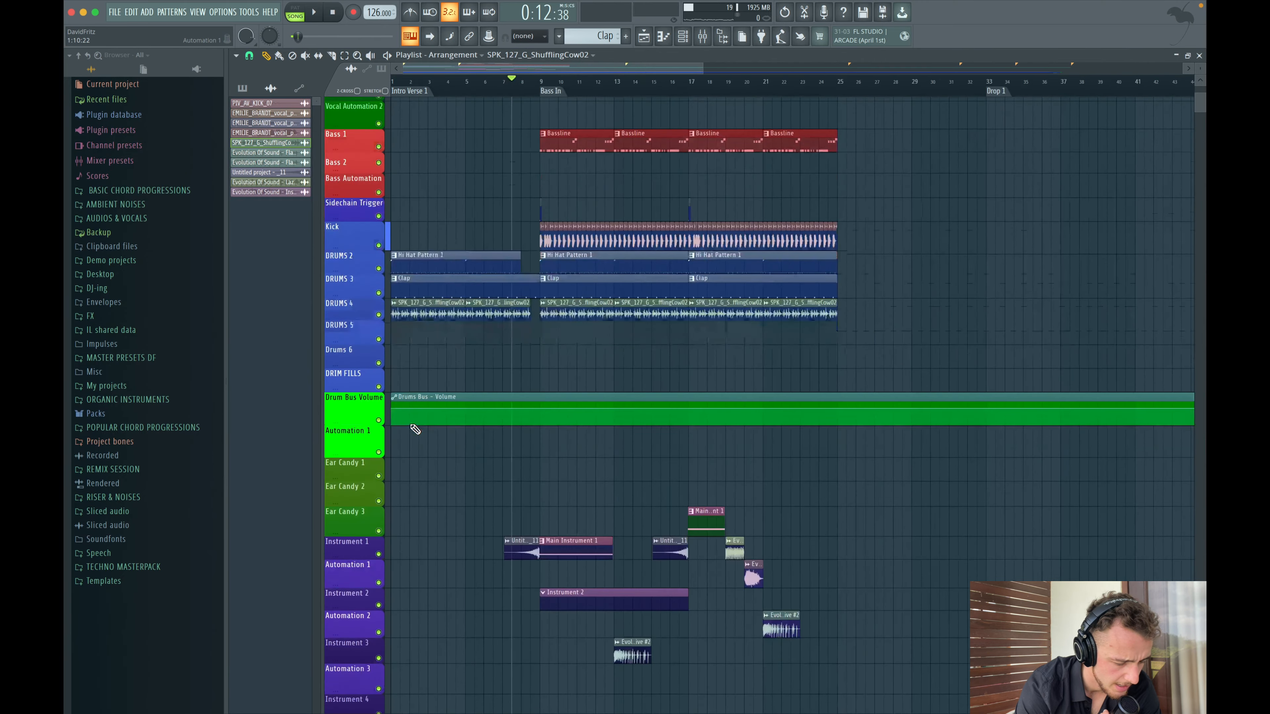
pyautogui.scroll(4, 411, 425)
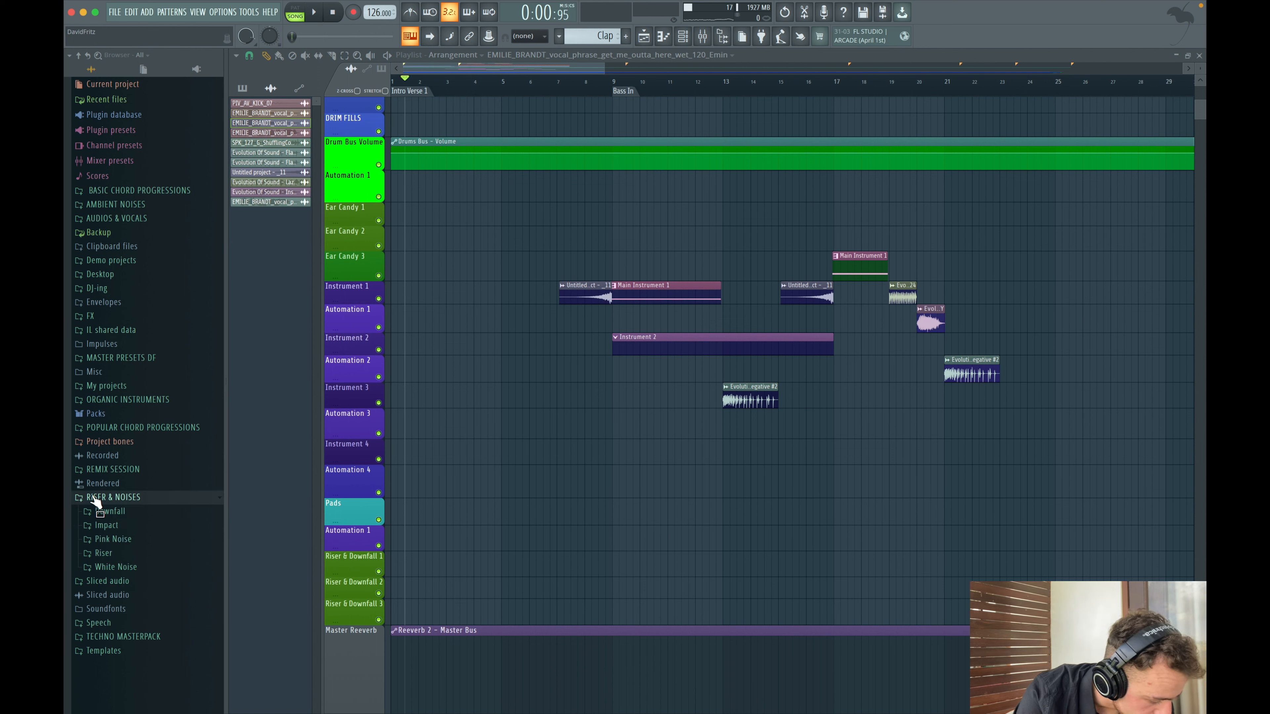
pyautogui.click(106, 552)
pyautogui.scroll(-10, 120, 545)
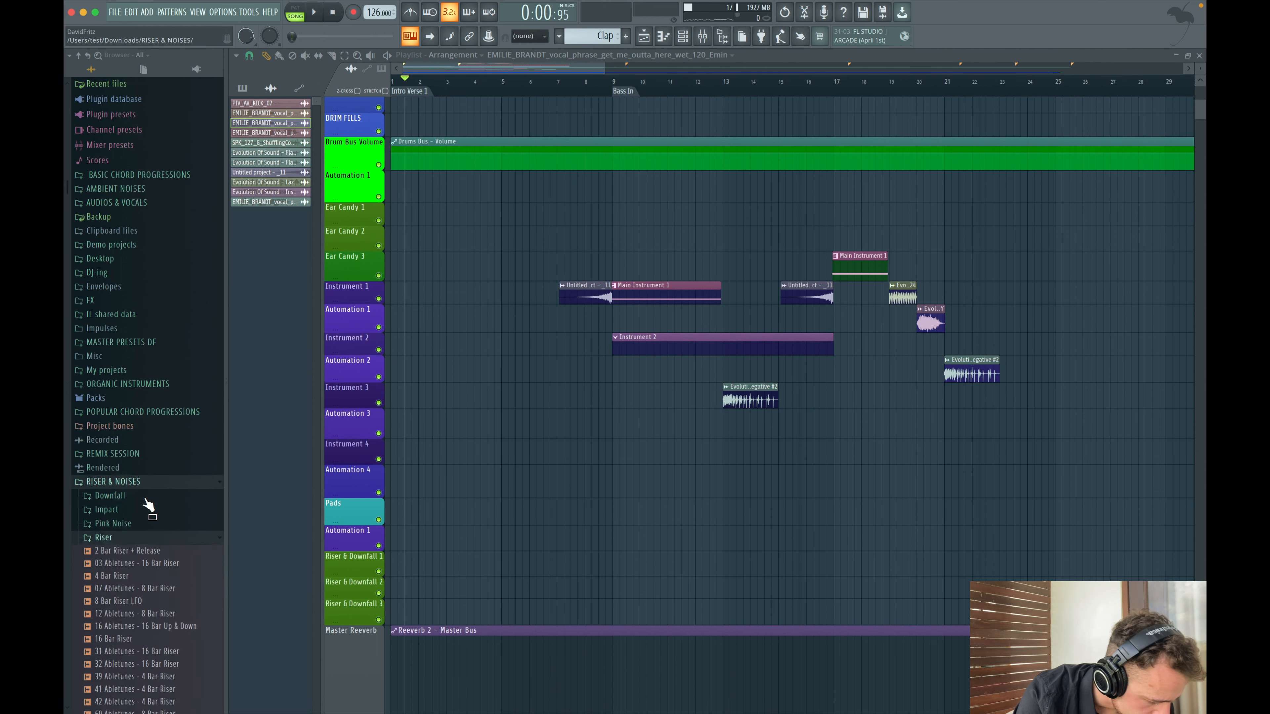
pyautogui.press('space')
pyautogui.scroll(-6, 132, 490)
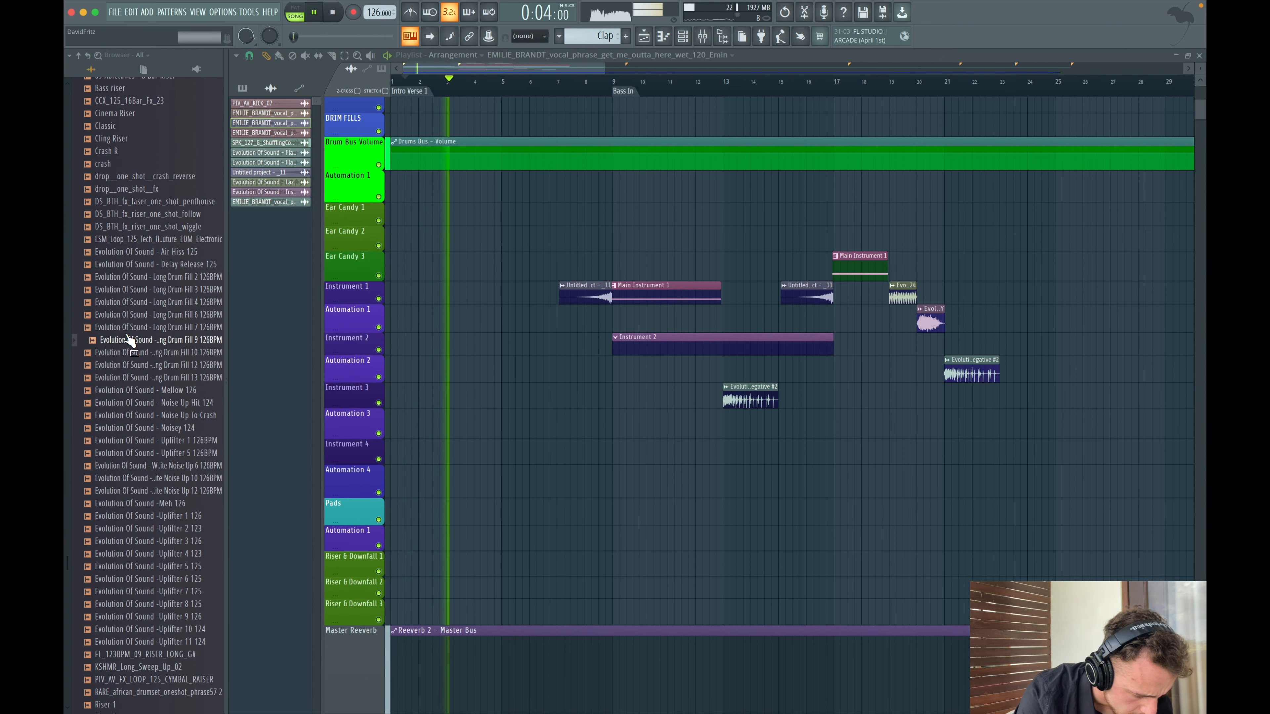
pyautogui.scroll(-3, 150, 550)
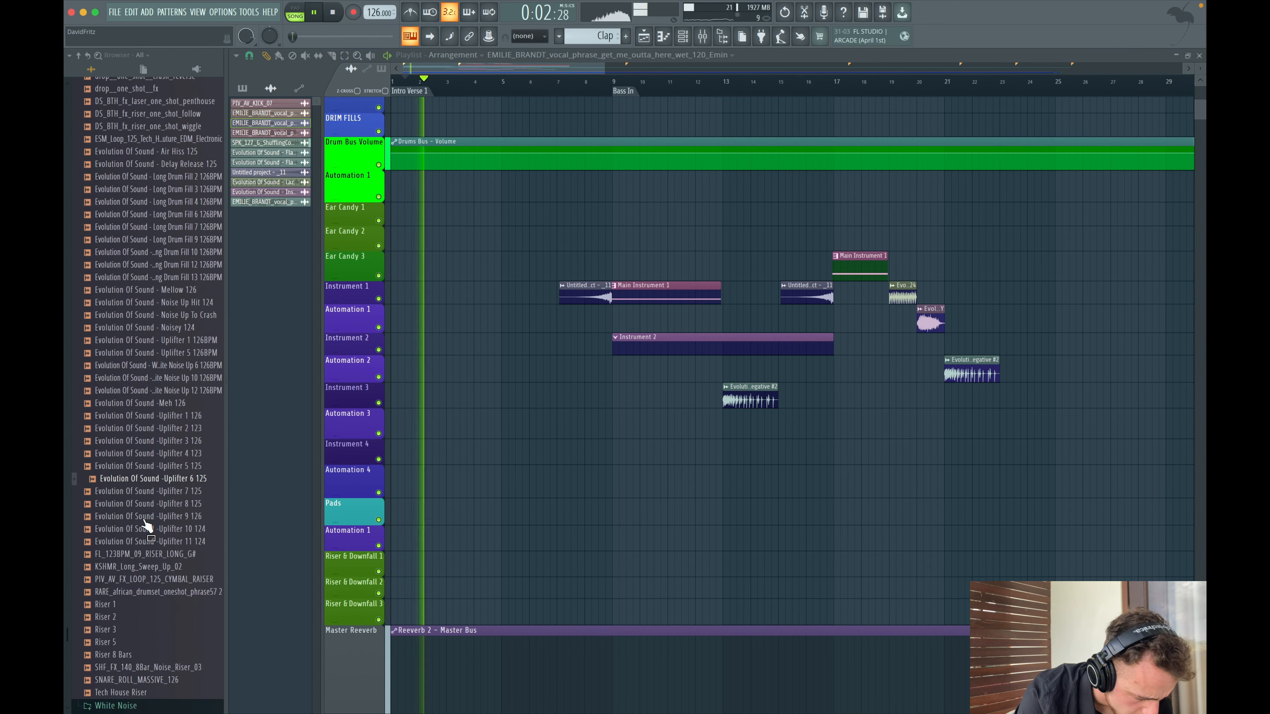
pyautogui.scroll(3, 160, 325)
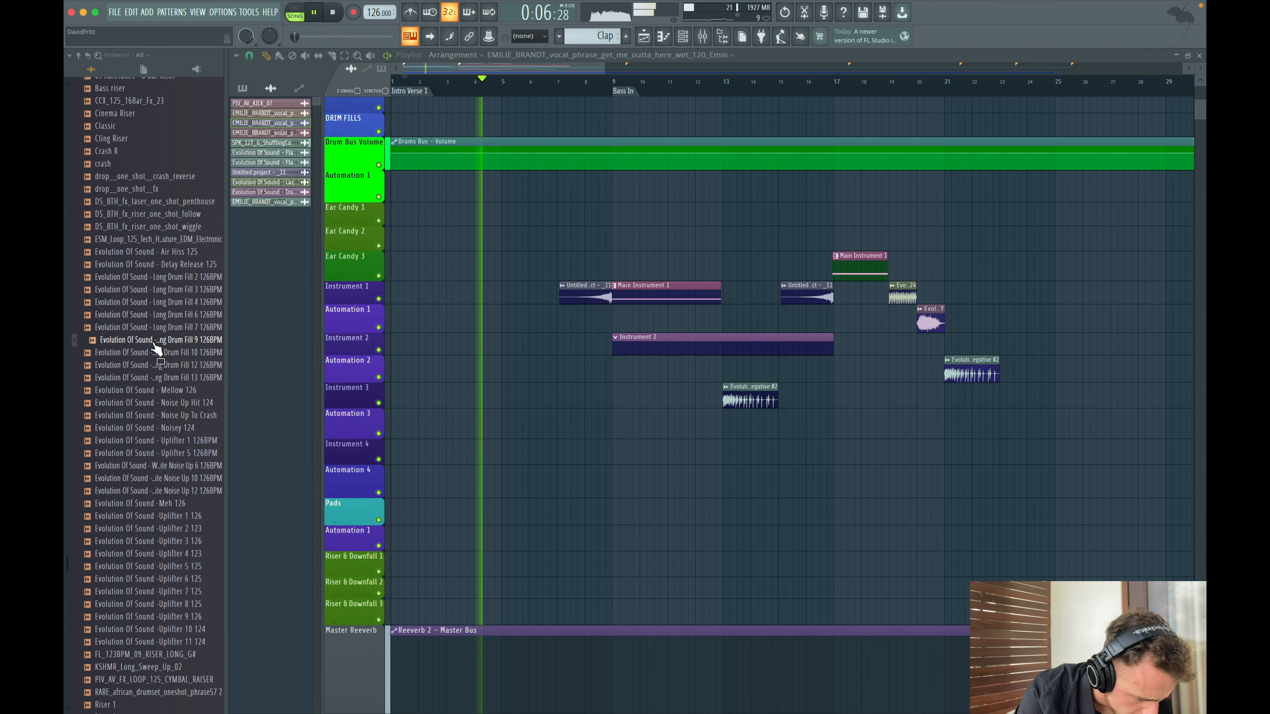
# - Place Evolution Of Sound - Long Drum Fill 9 126BPM on the Drums 5 track spanning bars 1 to 9 and check its clip settings
pyautogui.moveTo(155, 347); pyautogui.dragTo(429, 263)
pyautogui.press('space')
pyautogui.scroll(10, 440, 281)
pyautogui.moveTo(480, 626); pyautogui.dragTo(460, 456)
pyautogui.doubleClick(460, 453)
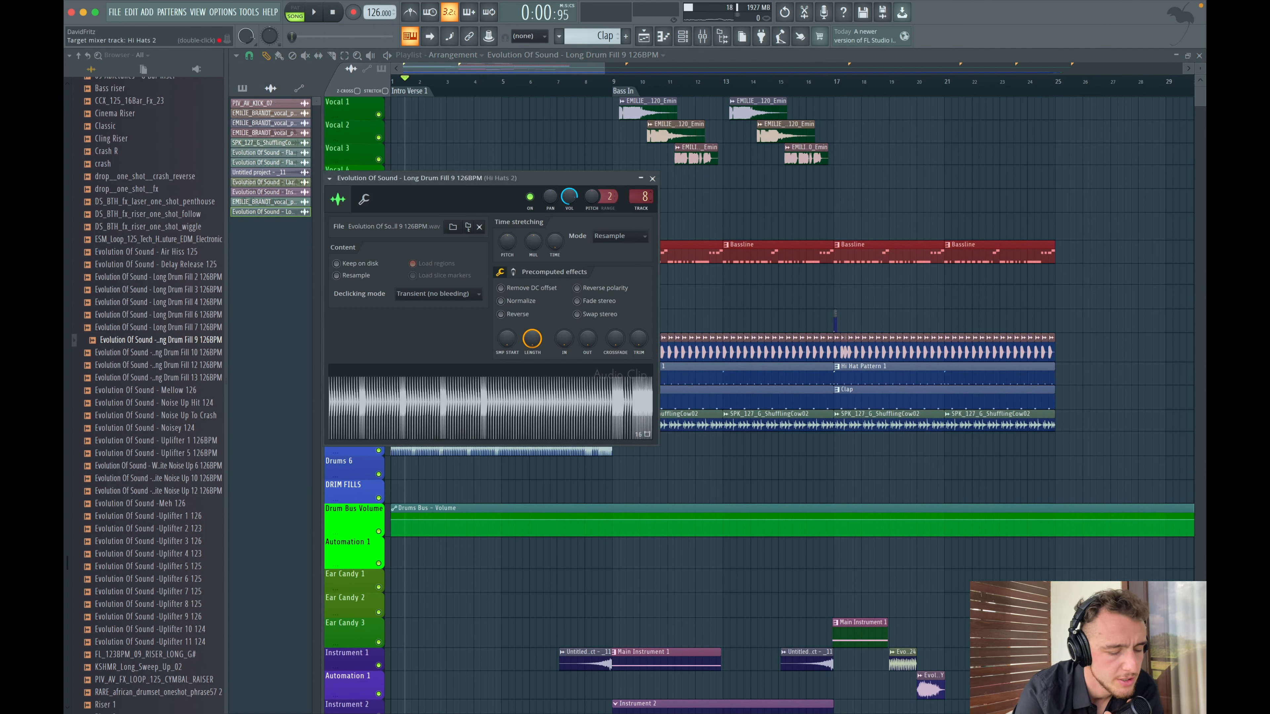
pyautogui.click(652, 179)
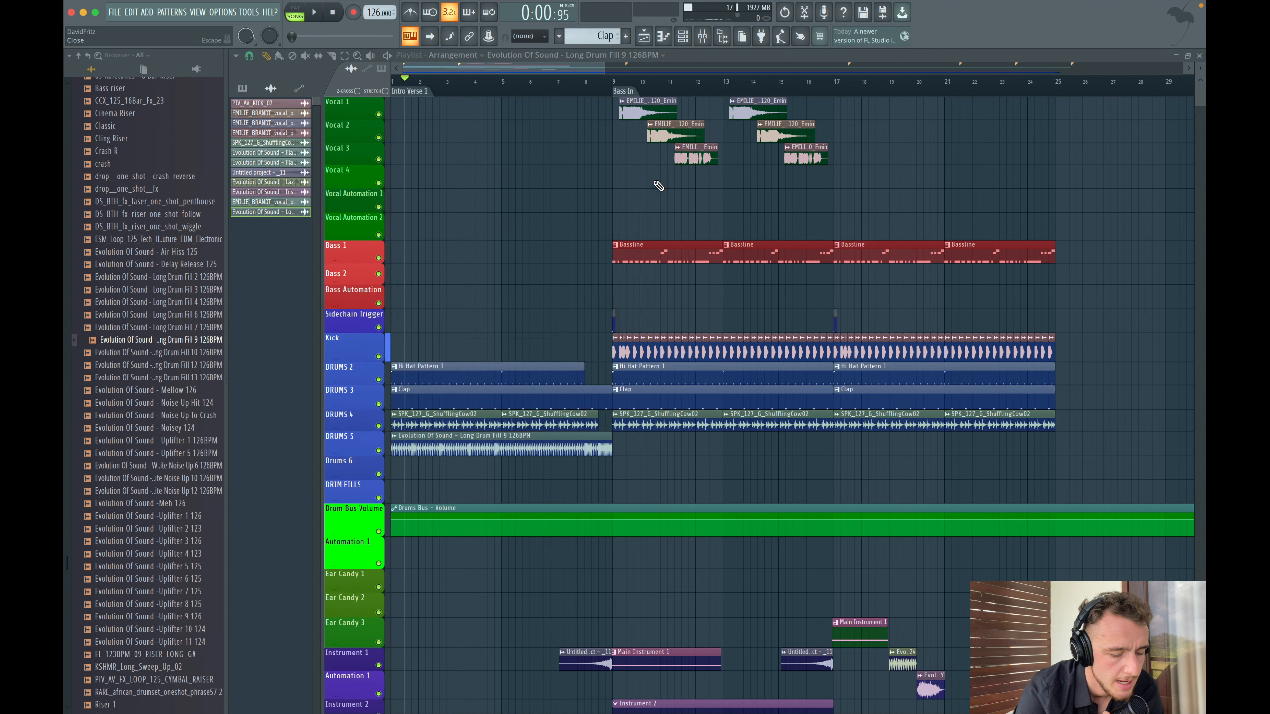
# - Open the Drums 5 drum fill clip's settings and play the intro to review it
pyautogui.scroll(-15, 649, 474)
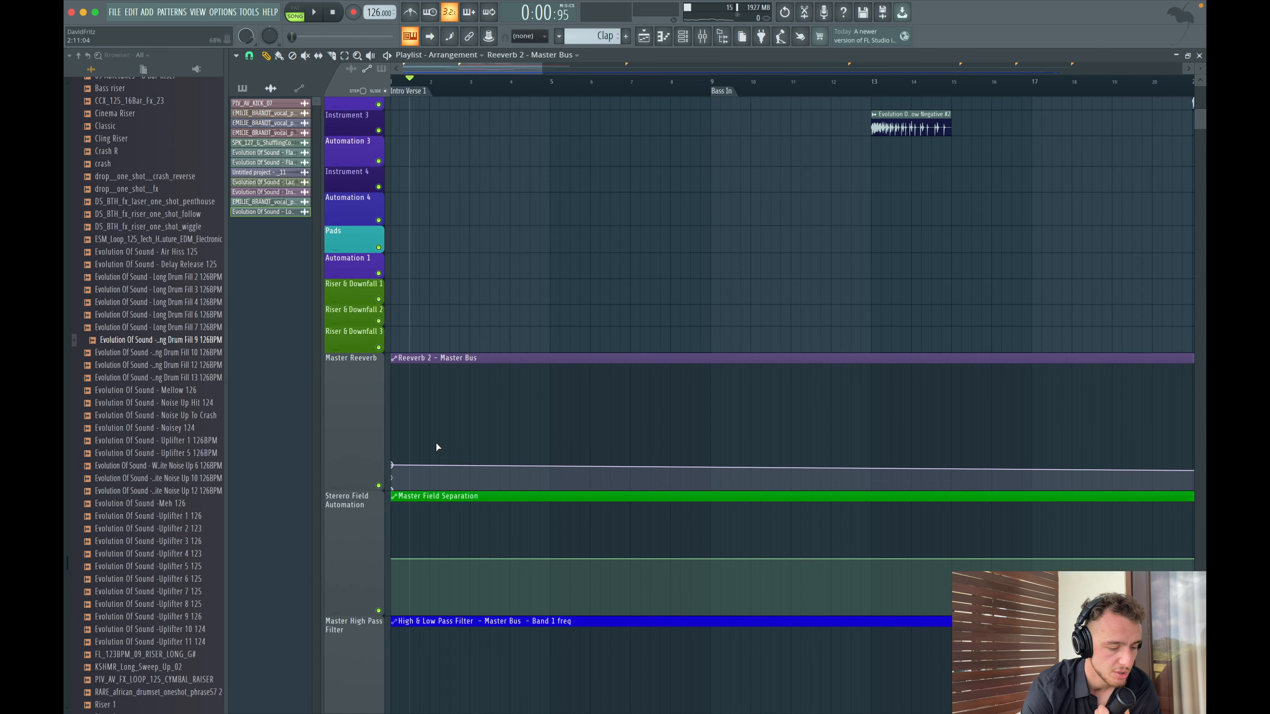
pyautogui.scroll(-1, 592, 455)
pyautogui.scroll(10, 592, 455)
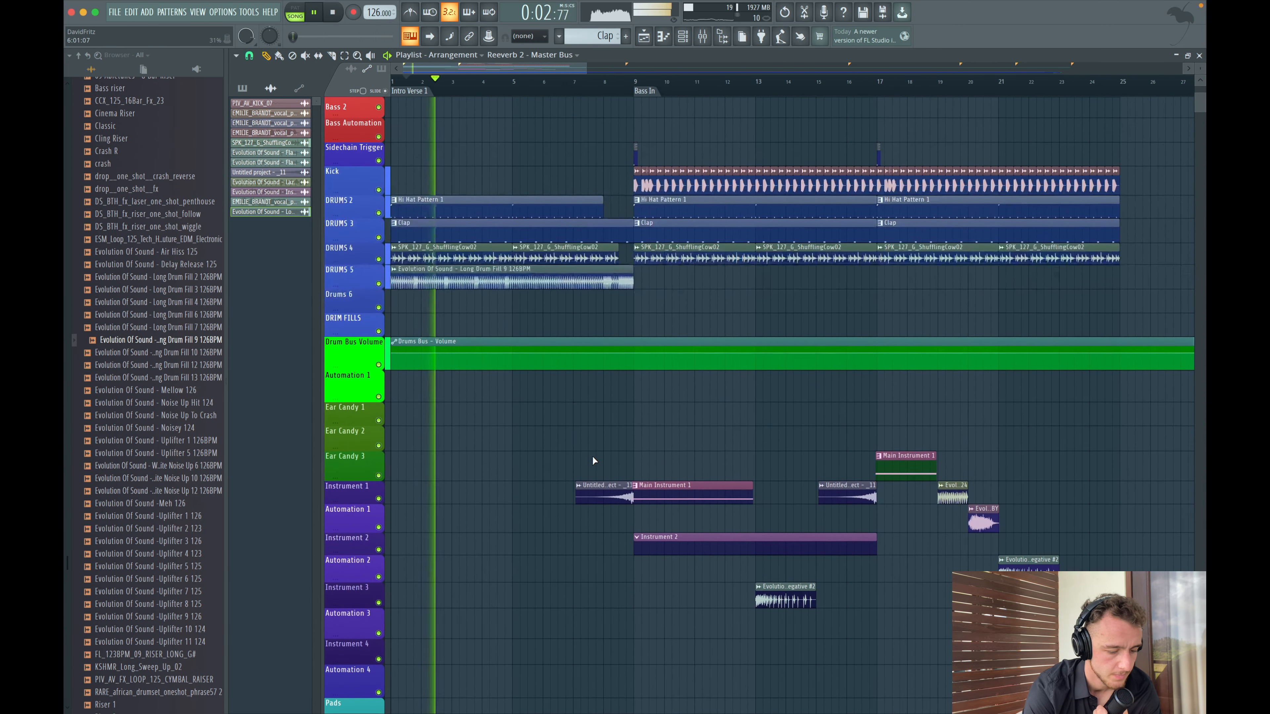
pyautogui.doubleClick(528, 272)
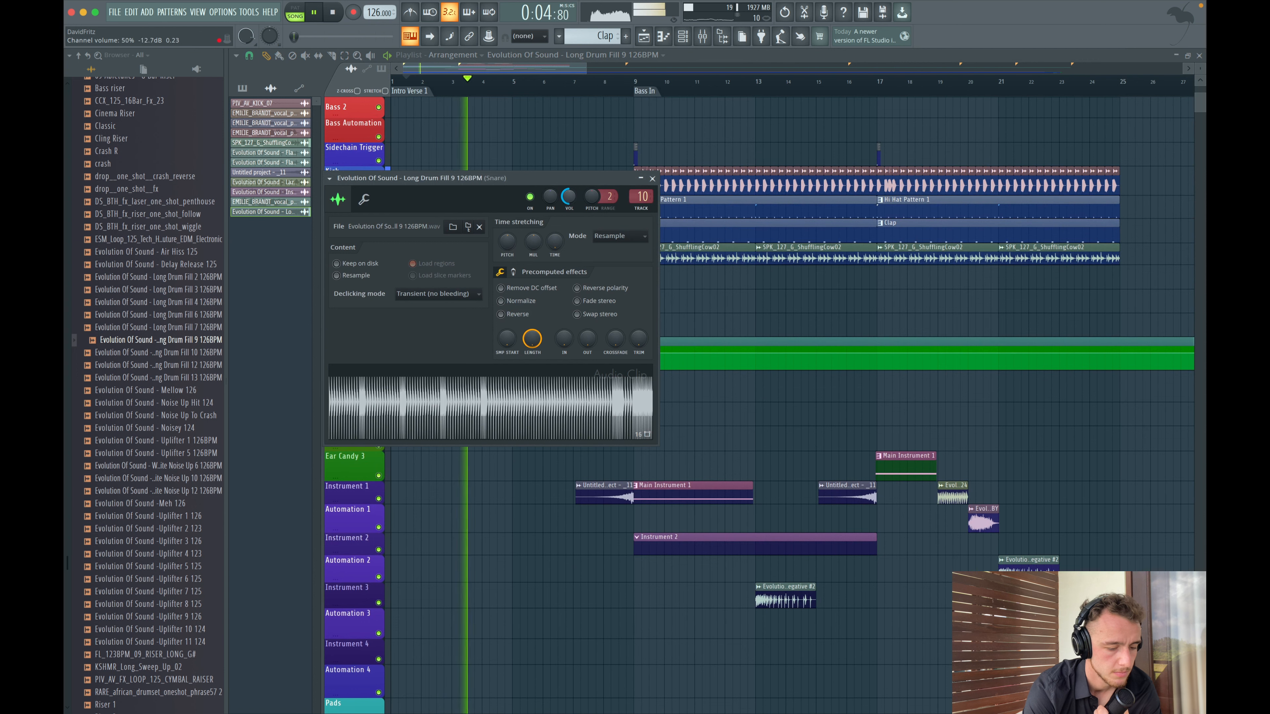
pyautogui.click(651, 178)
pyautogui.press('space')
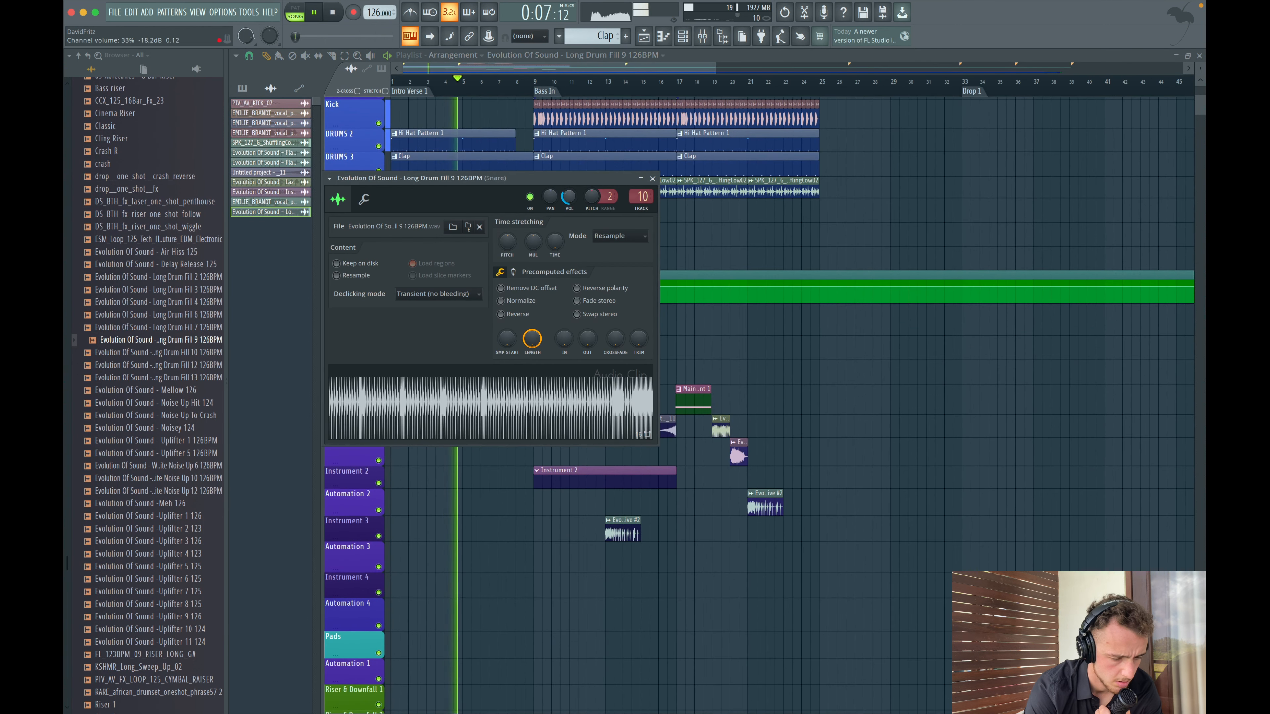
pyautogui.click(652, 179)
# - Draw a rising curved ramp in the Master Reverb automation across the first eight bars
pyautogui.scroll(-6, 610, 406)
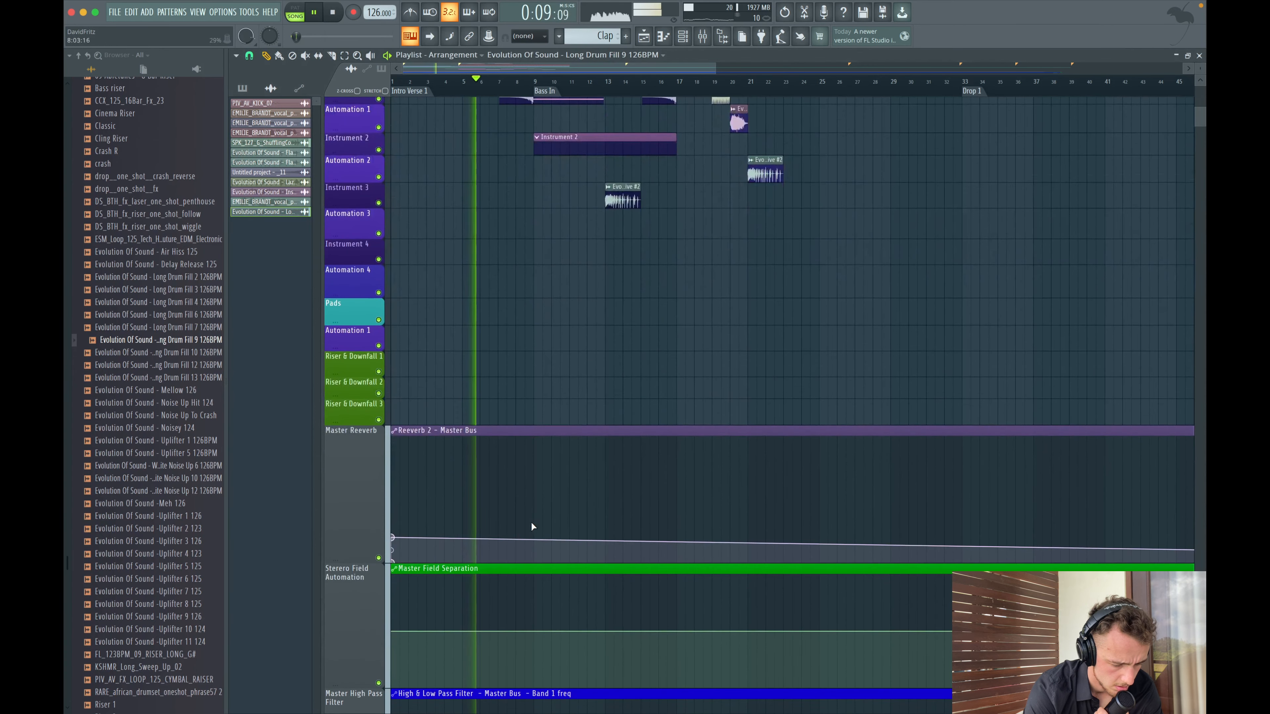
pyautogui.moveTo(543, 515); pyautogui.dragTo(510, 569)
pyautogui.rightClick(558, 512)
pyautogui.moveTo(543, 503); pyautogui.dragTo(535, 503)
pyautogui.moveTo(462, 520); pyautogui.dragTo(462, 530)
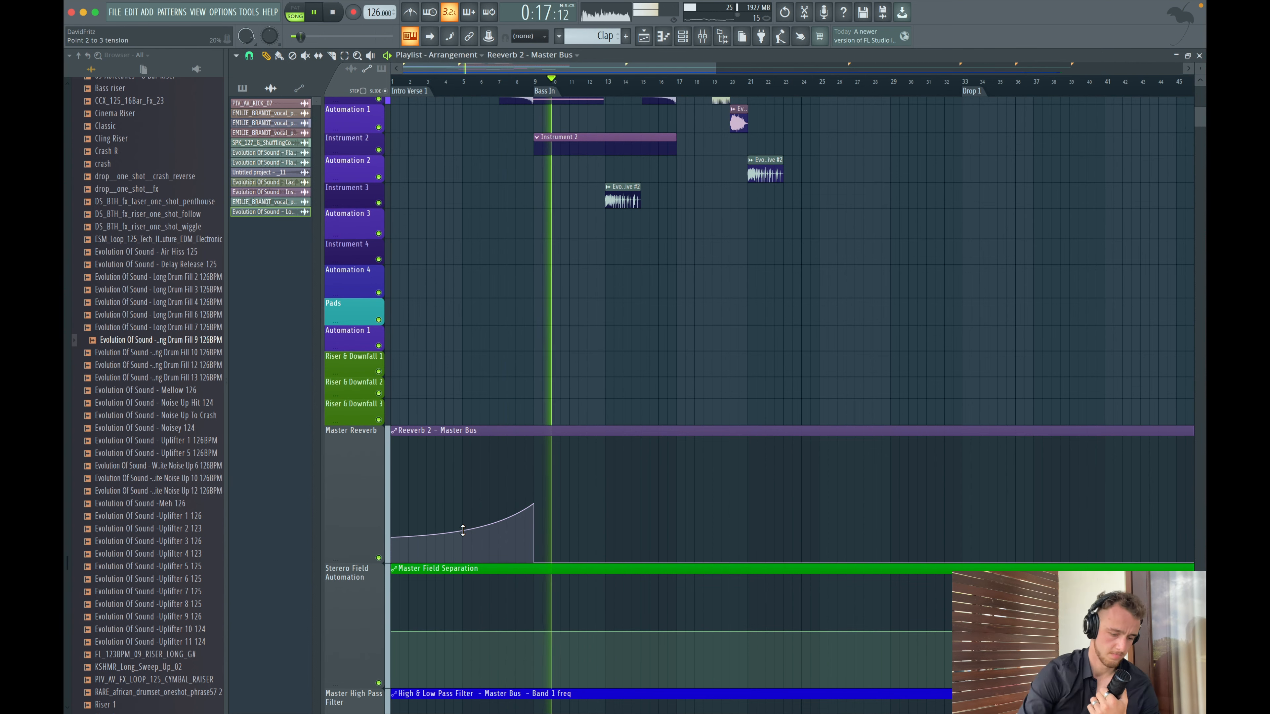
# - Open the mixer and play from bar 9 while inspecting the RBass Stereo plugin on Bass Layer 2
pyautogui.scroll(-2, 674, 295)
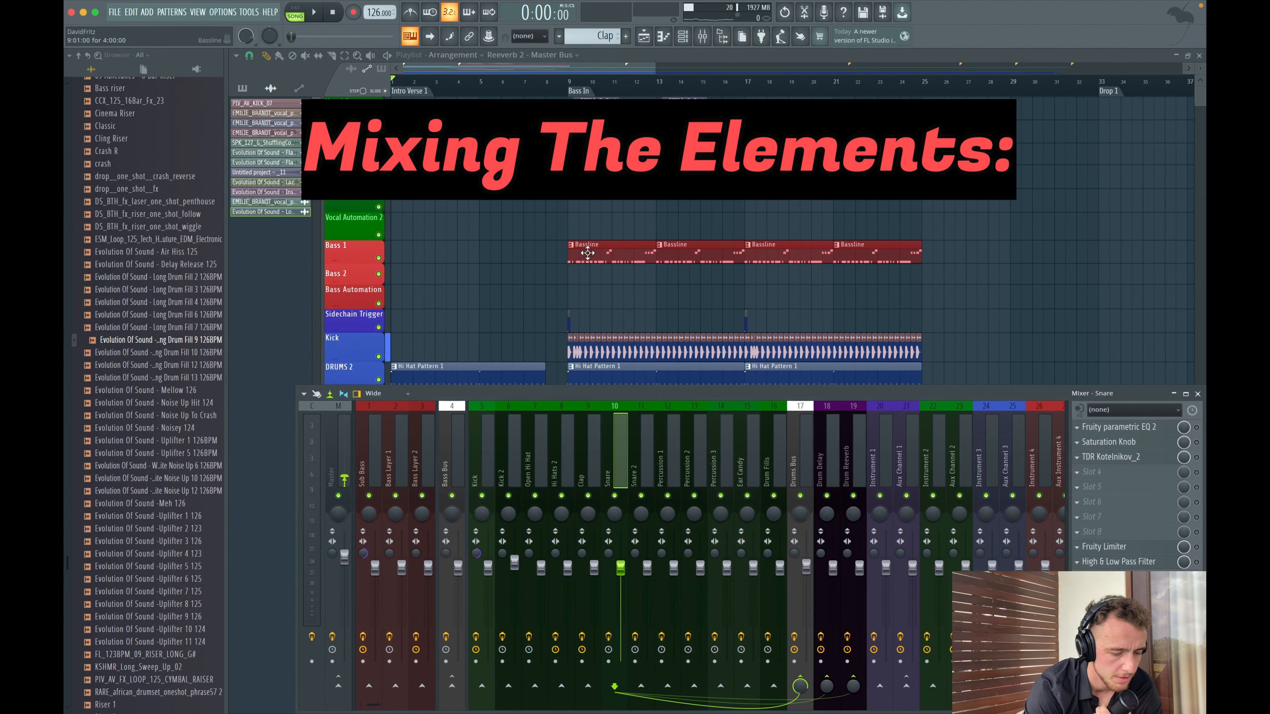
pyautogui.rightClick(481, 495)
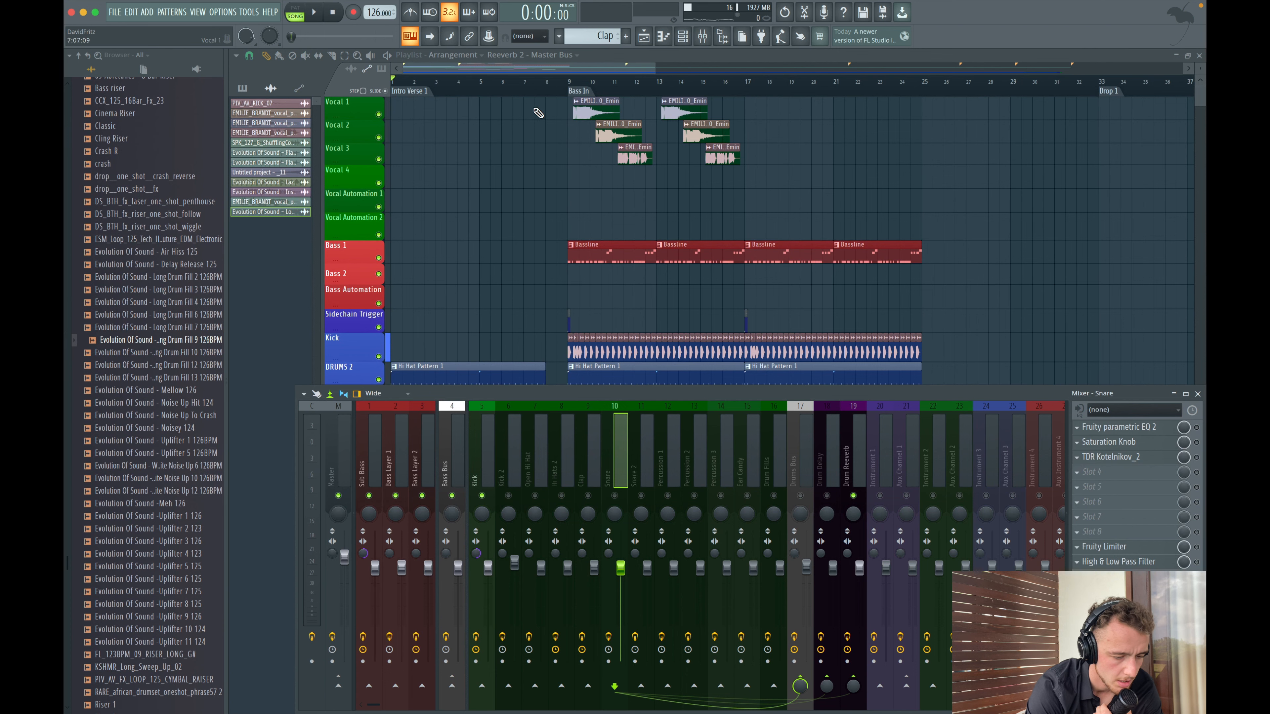
pyautogui.click(575, 80)
pyautogui.press('space')
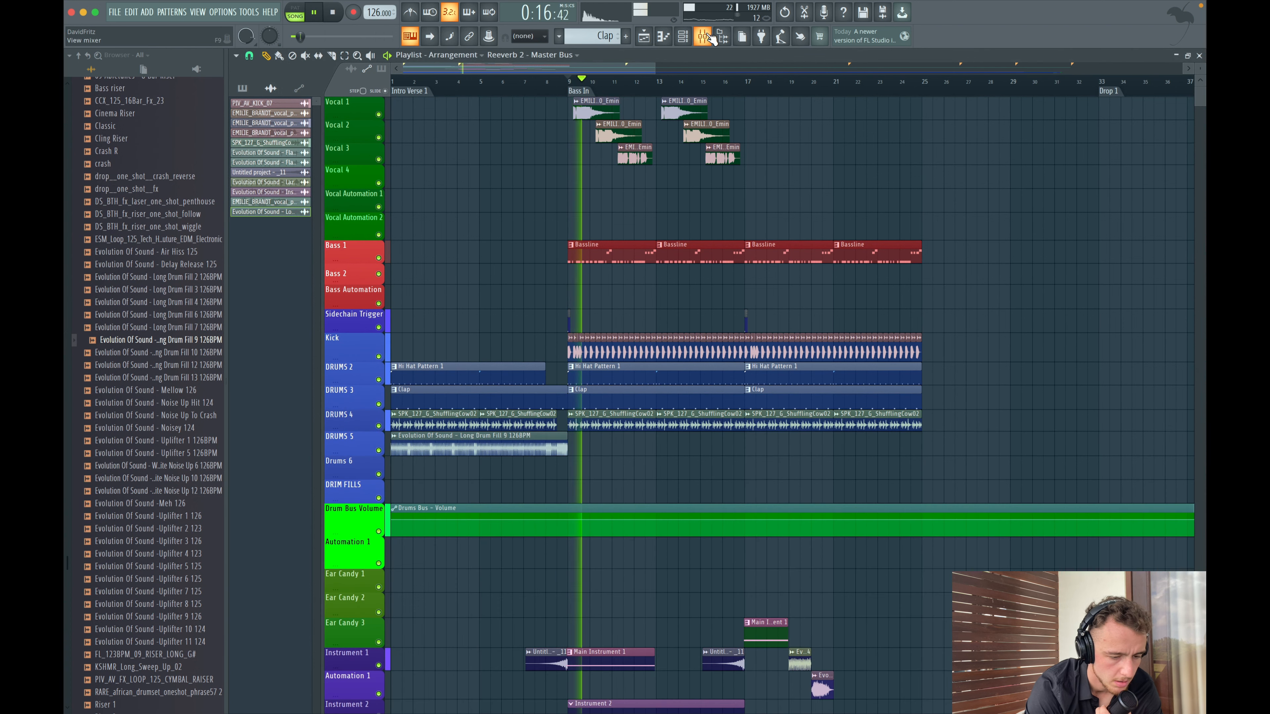
pyautogui.click(465, 418)
pyautogui.click(417, 455)
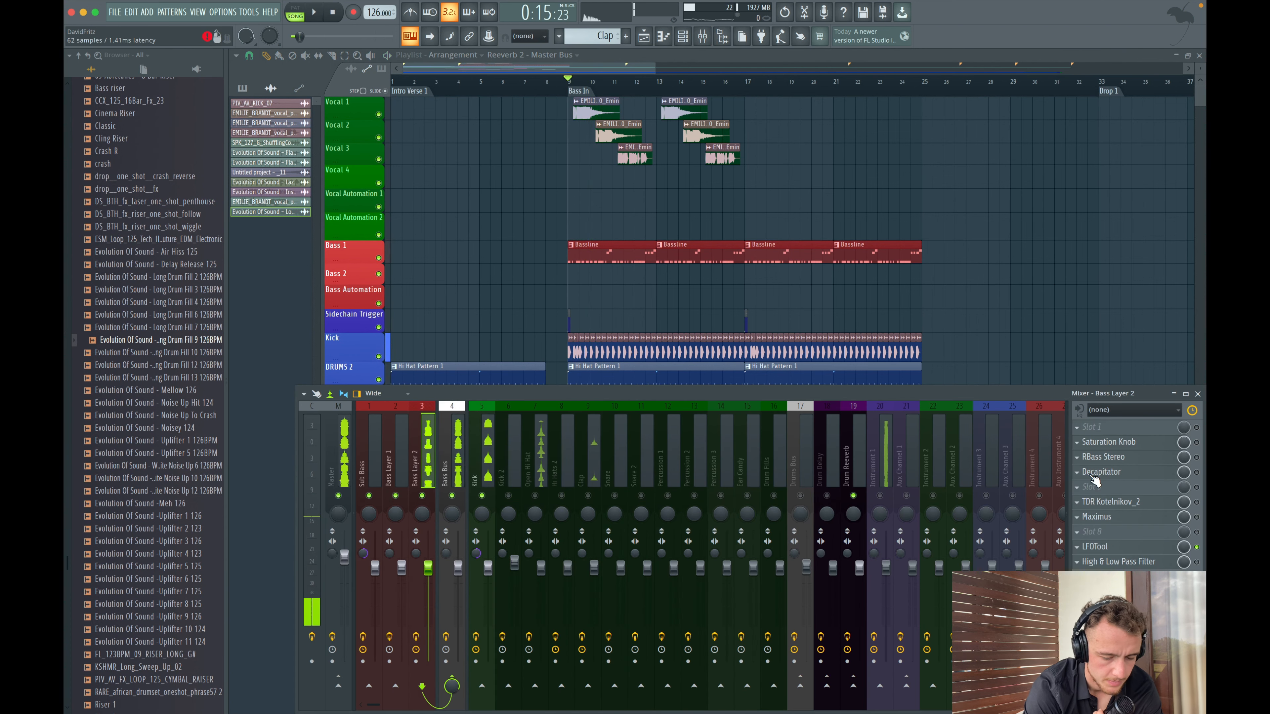
pyautogui.click(1125, 459)
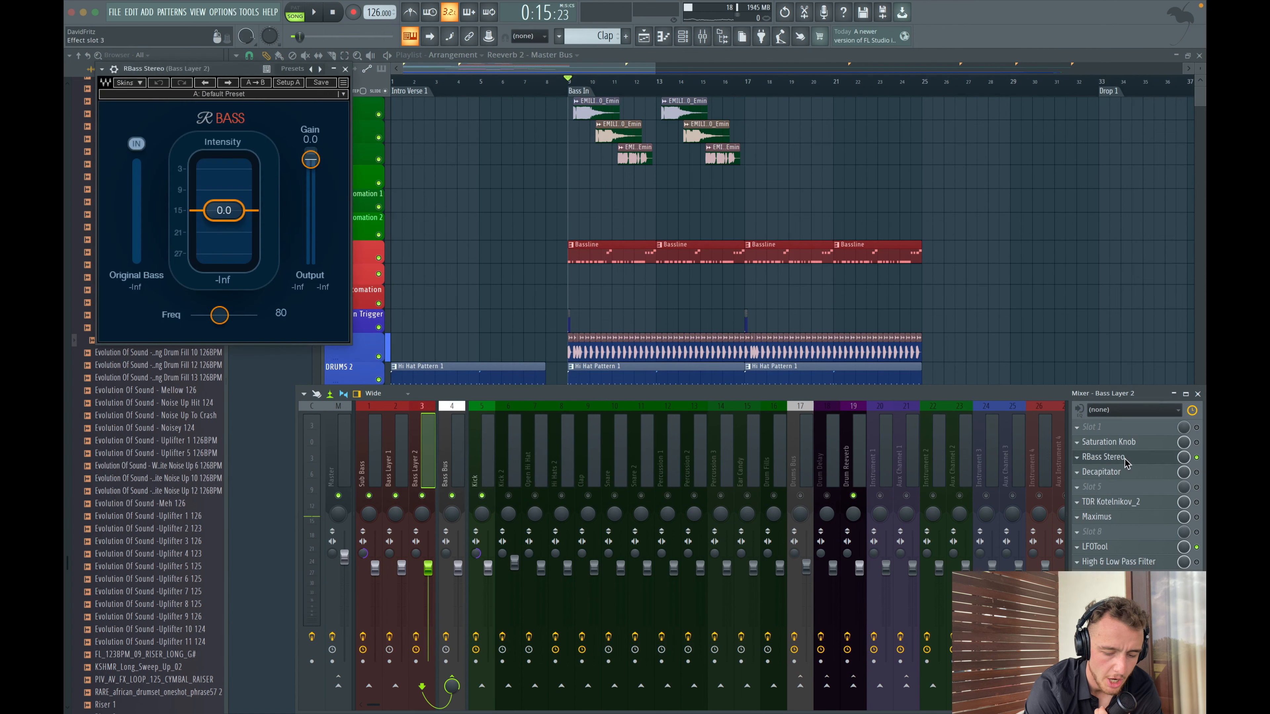
pyautogui.press('space')
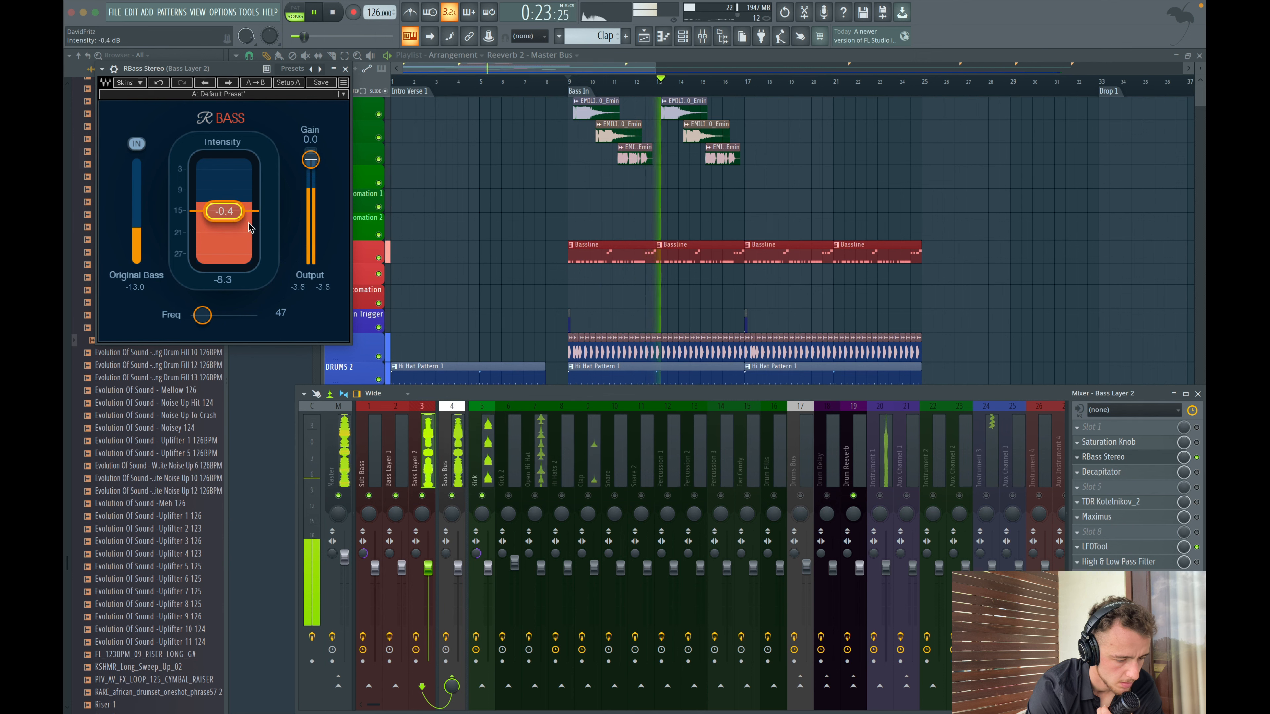
pyautogui.click(345, 69)
# - Inspect the Kick channel's high pass EQ and LFOtool while playing the track
pyautogui.click(484, 459)
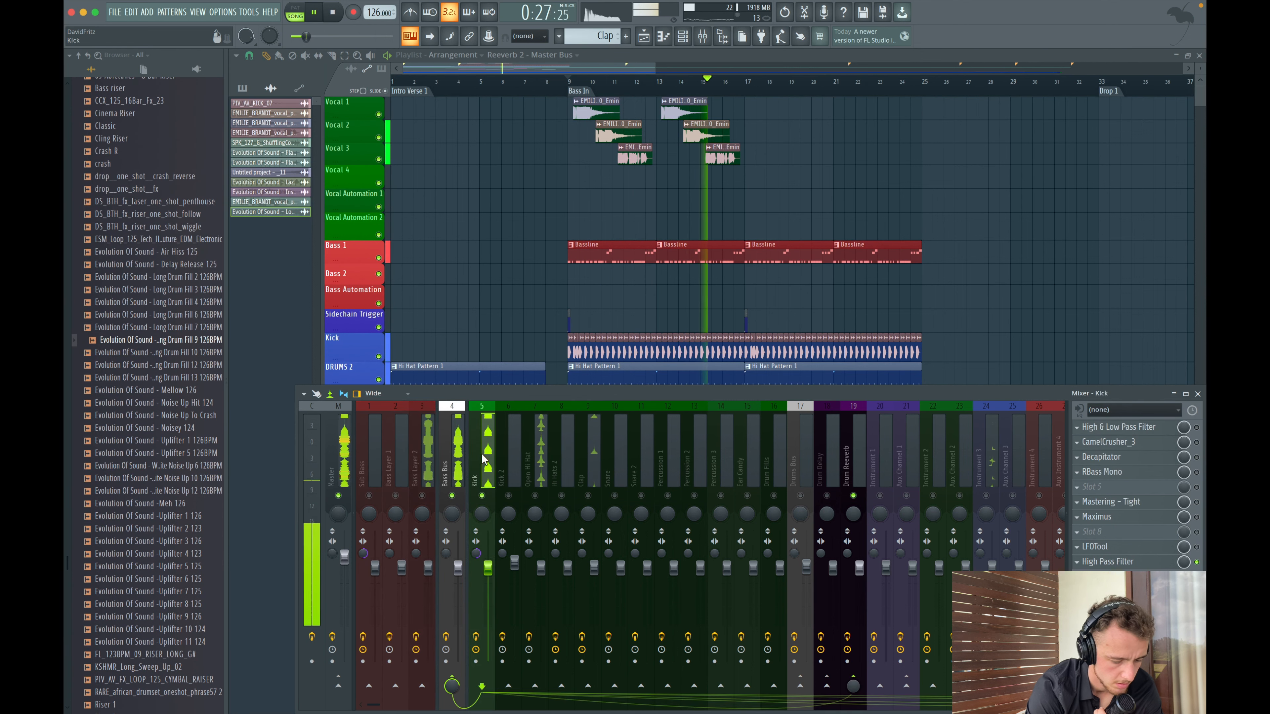
pyautogui.click(1155, 564)
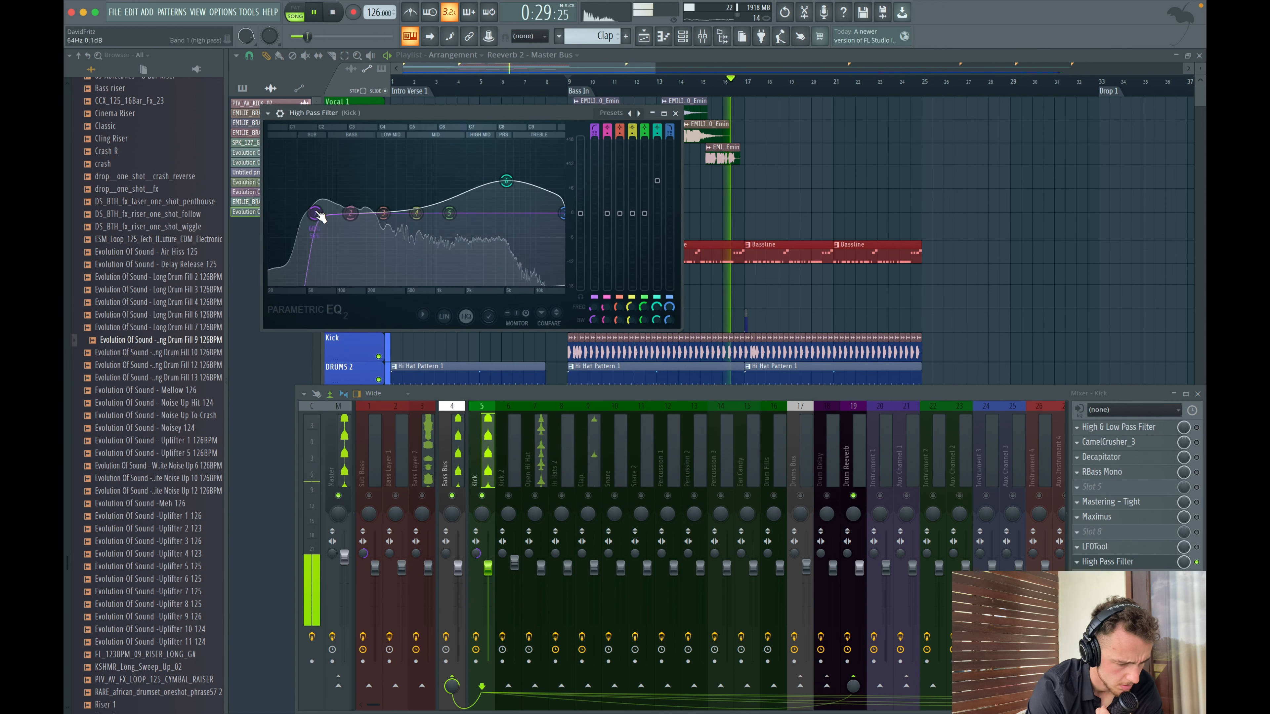
pyautogui.click(675, 113)
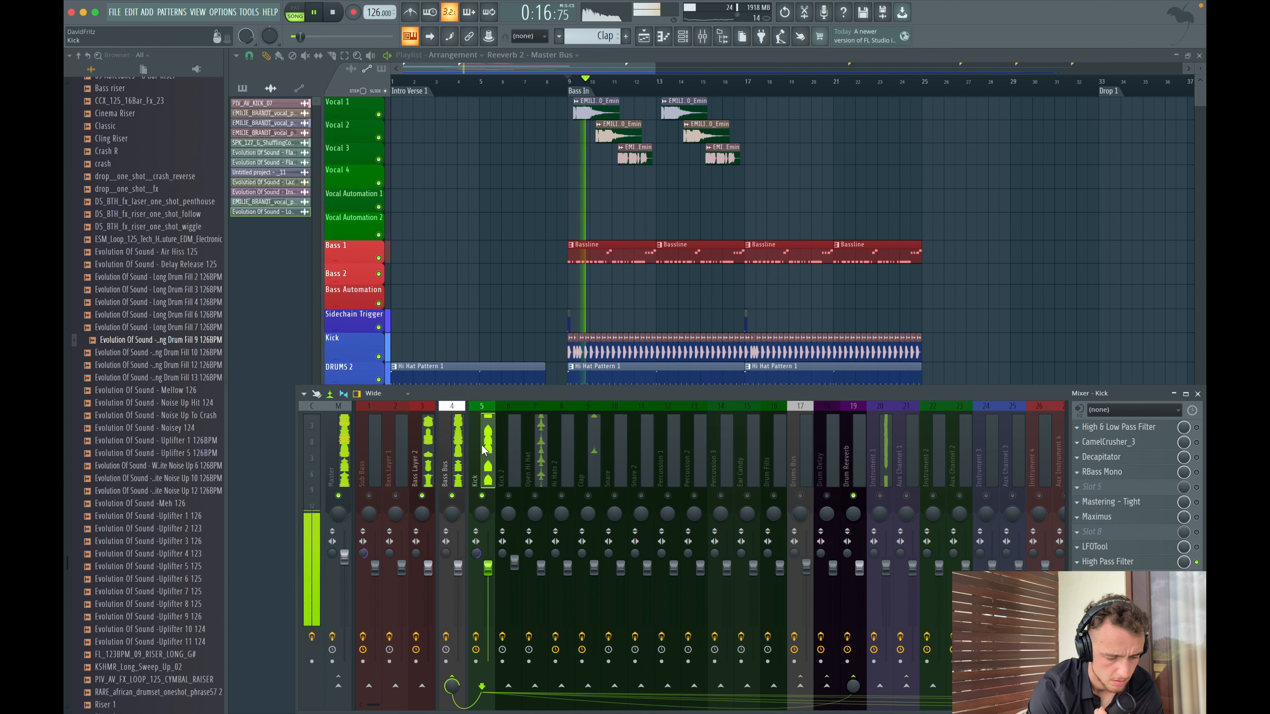
pyautogui.click(432, 456)
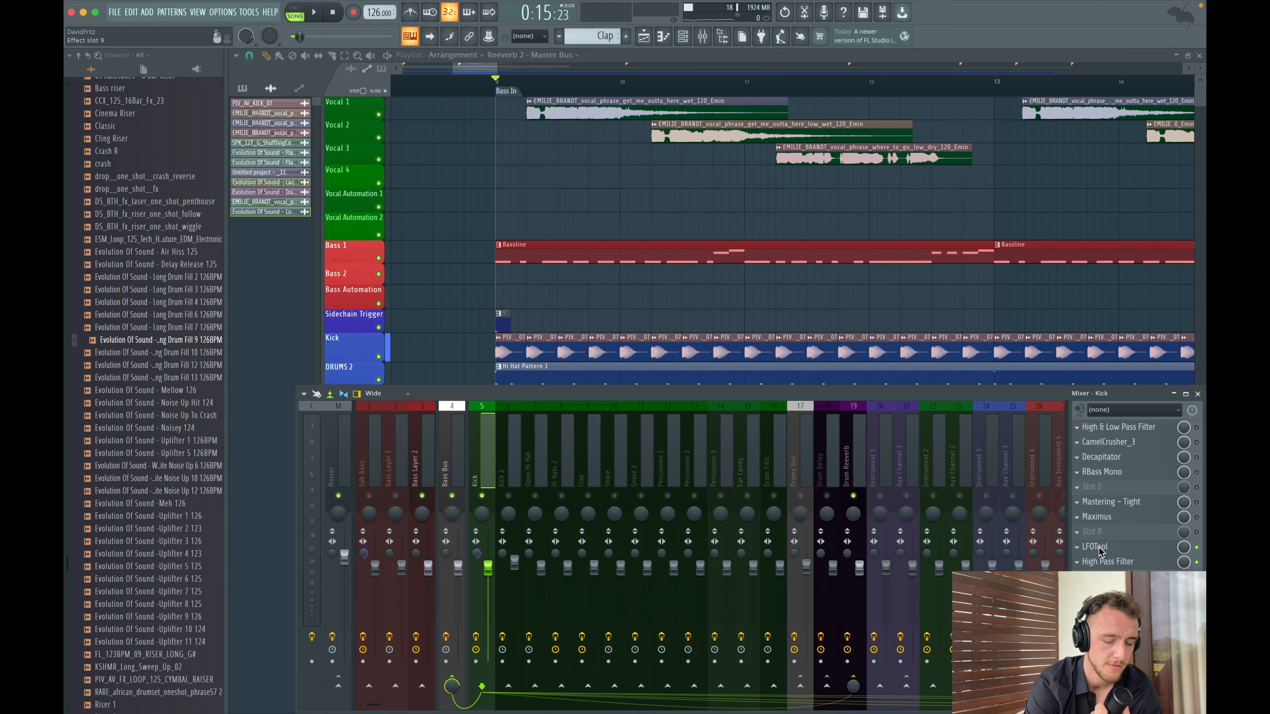
pyautogui.click(1099, 550)
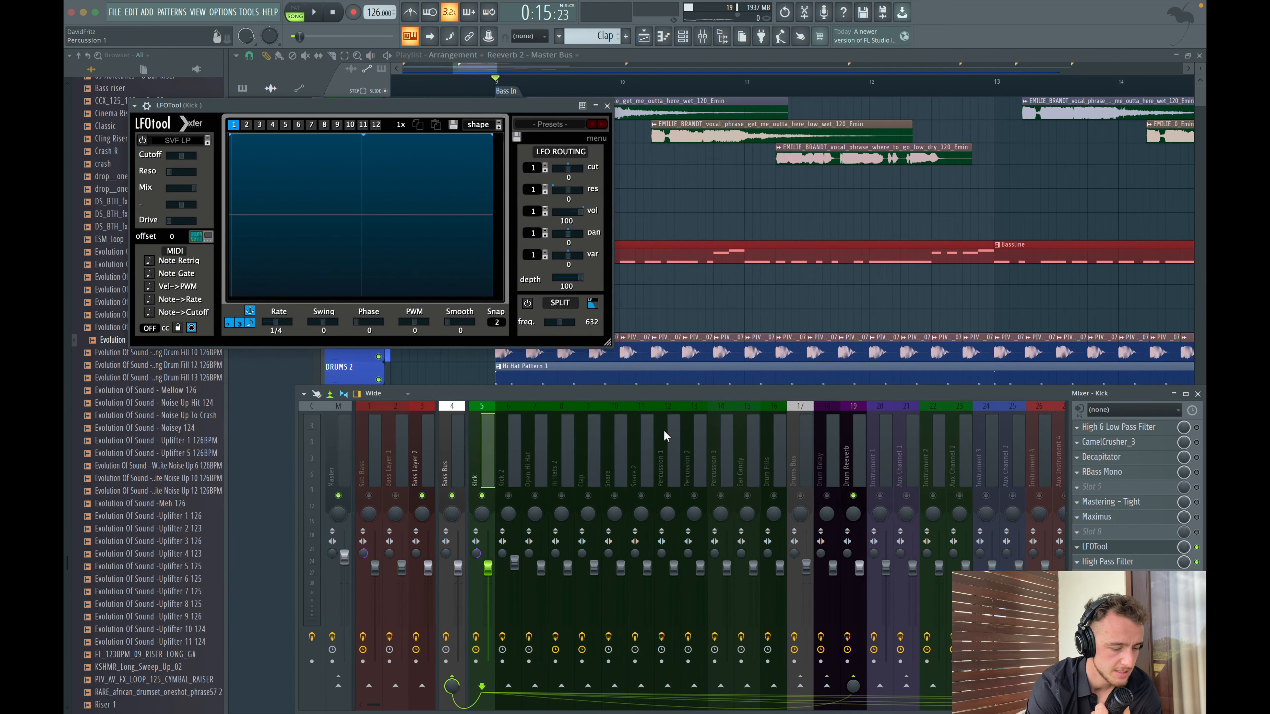
pyautogui.moveTo(509, 110); pyautogui.dragTo(688, 55)
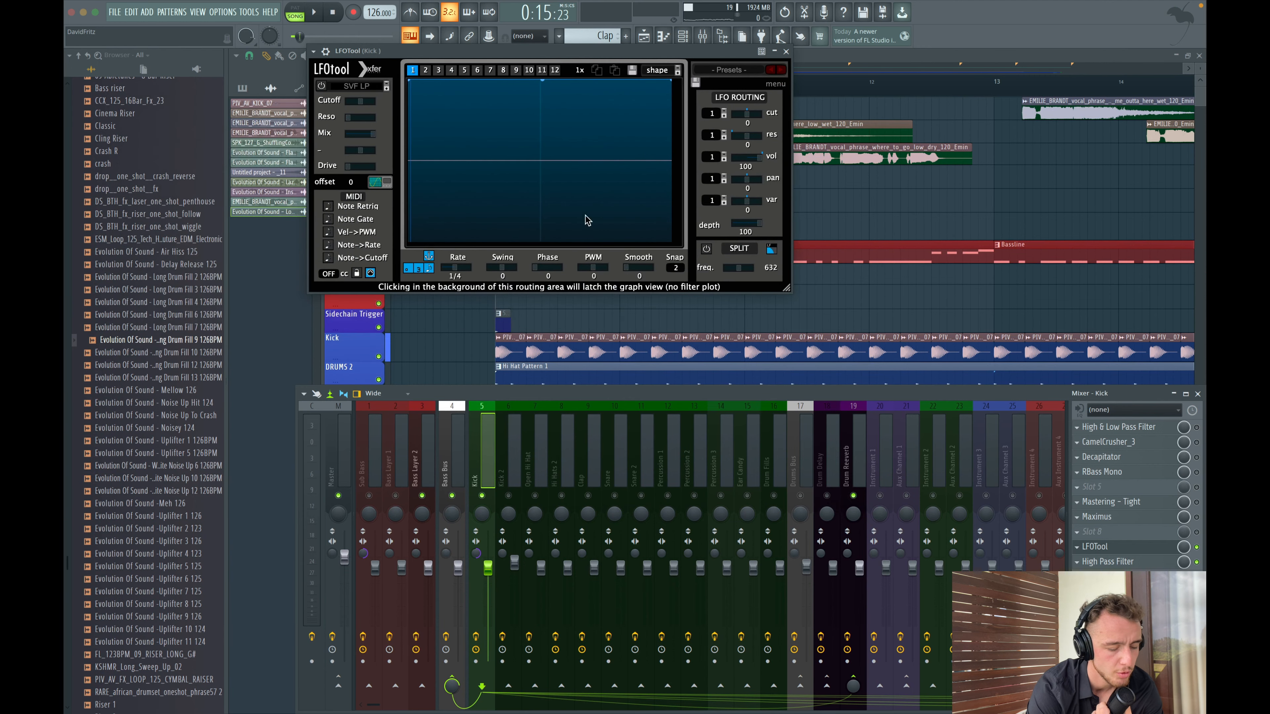
pyautogui.press('space')
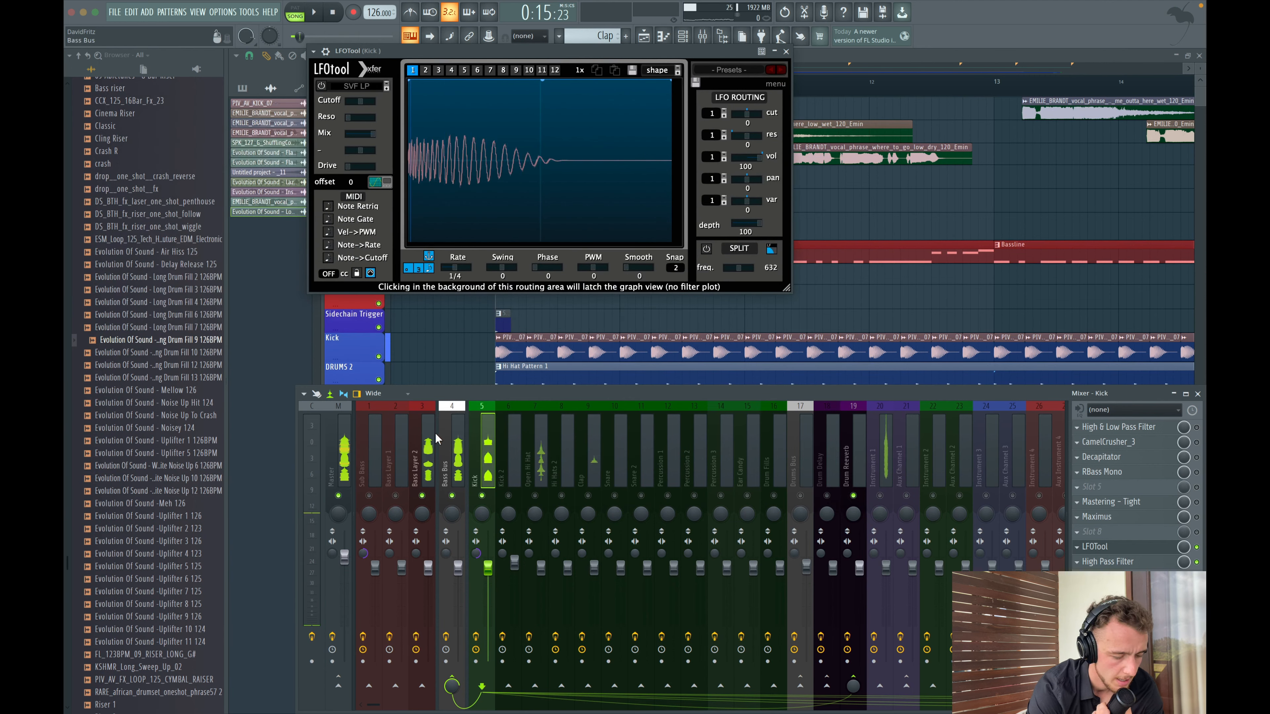
# - Reshape the LFOtool volume curve on Bass Layer 2 into a smoother S-shaped duck, then close the plugins
pyautogui.click(435, 439)
pyautogui.click(1109, 561)
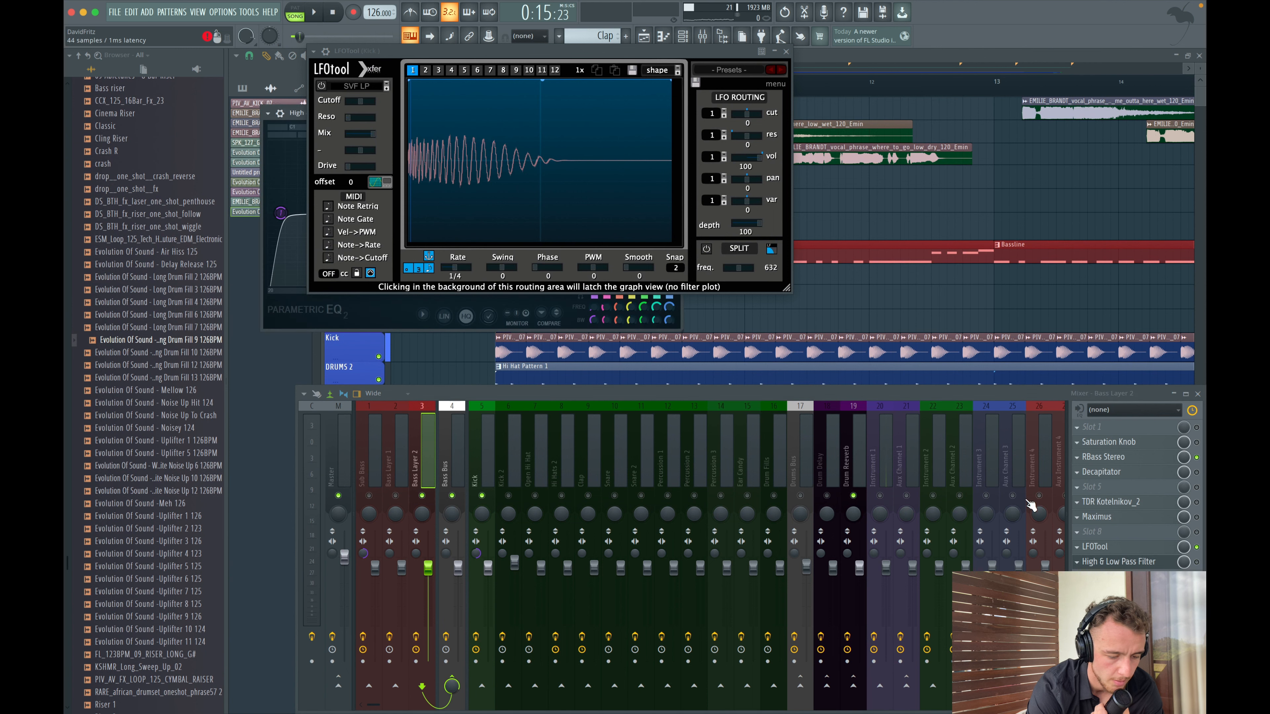
pyautogui.click(1094, 547)
pyautogui.moveTo(265, 50); pyautogui.dragTo(506, 307)
pyautogui.press('space')
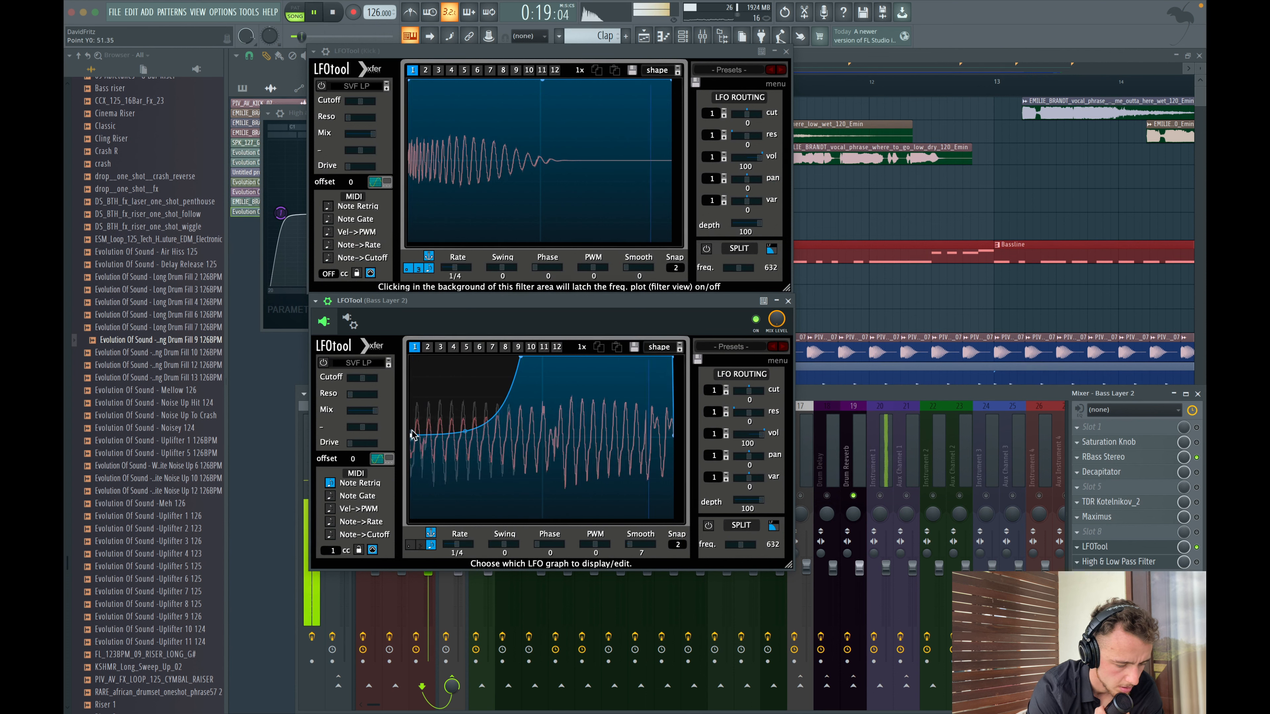
pyautogui.moveTo(407, 474); pyautogui.dragTo(431, 495)
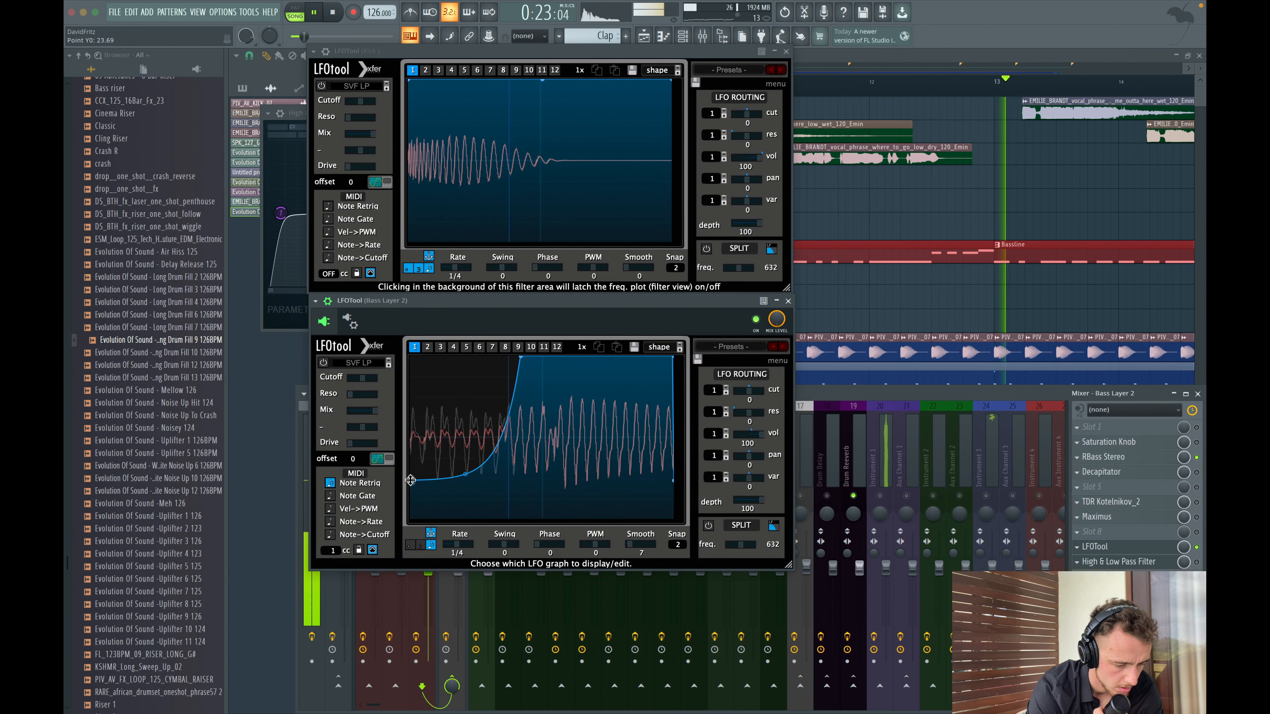
pyautogui.moveTo(431, 495); pyautogui.dragTo(468, 476)
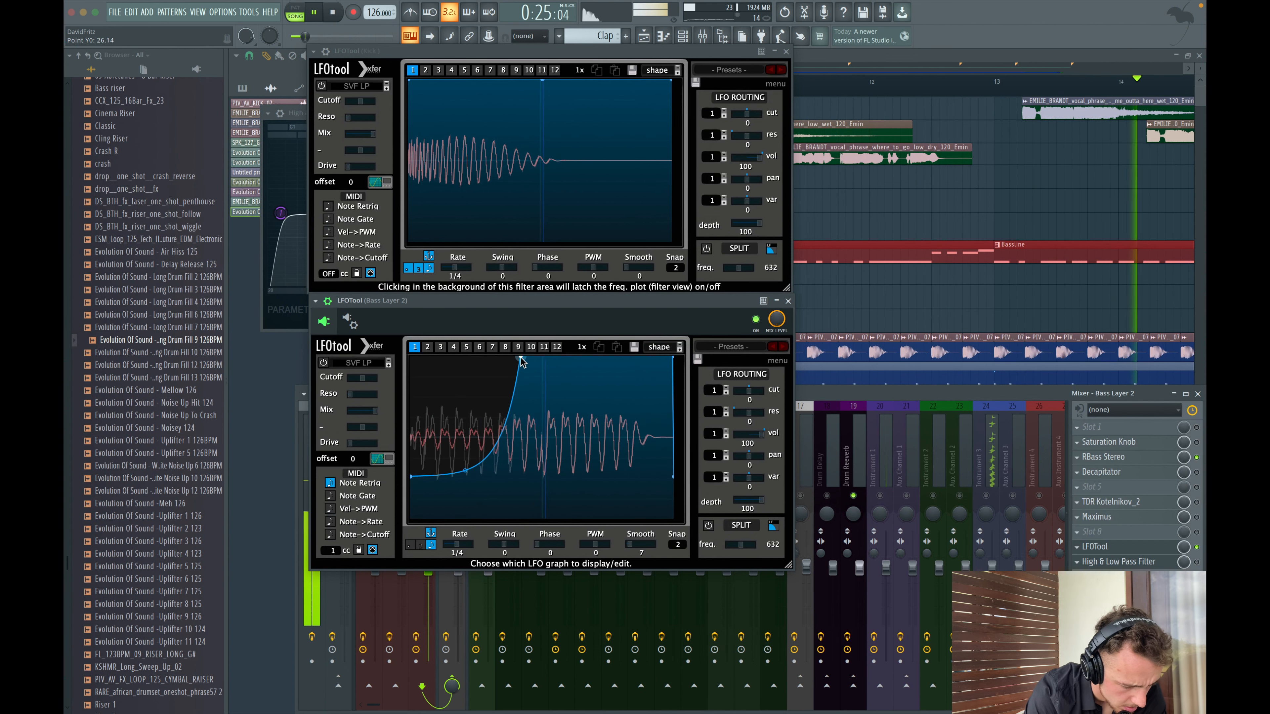
pyautogui.moveTo(520, 357); pyautogui.dragTo(544, 356)
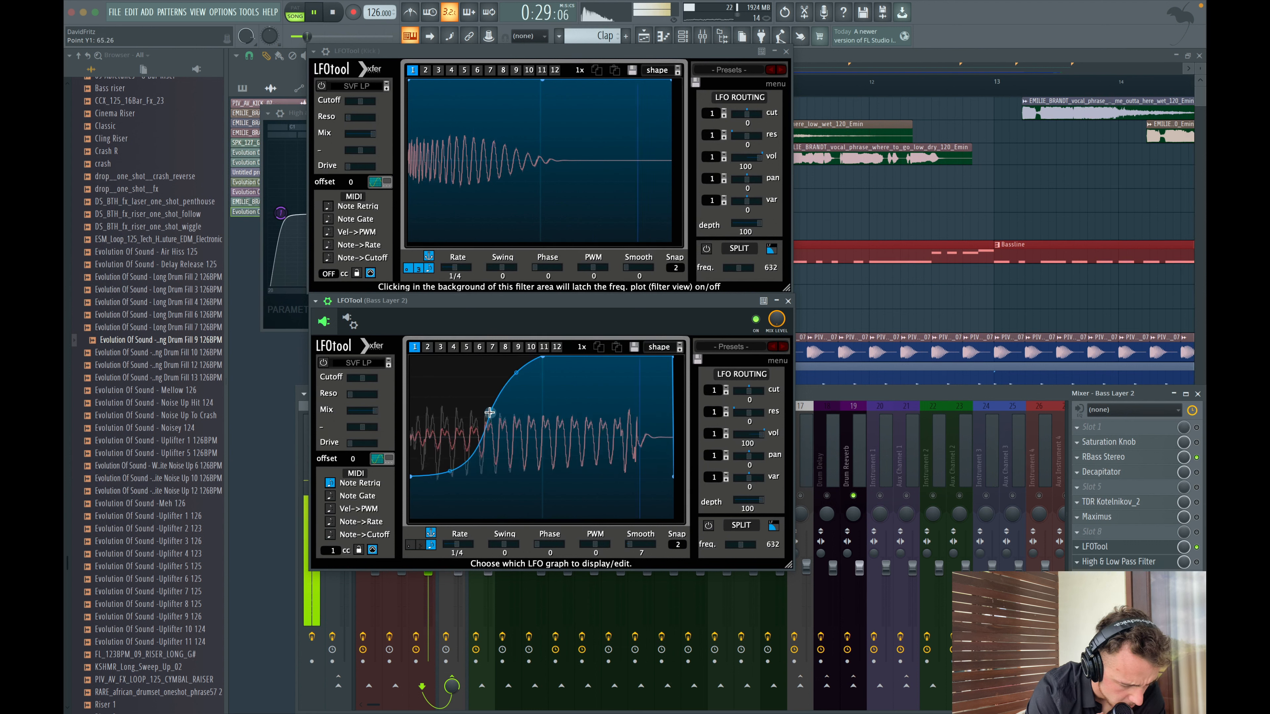
pyautogui.click(788, 300)
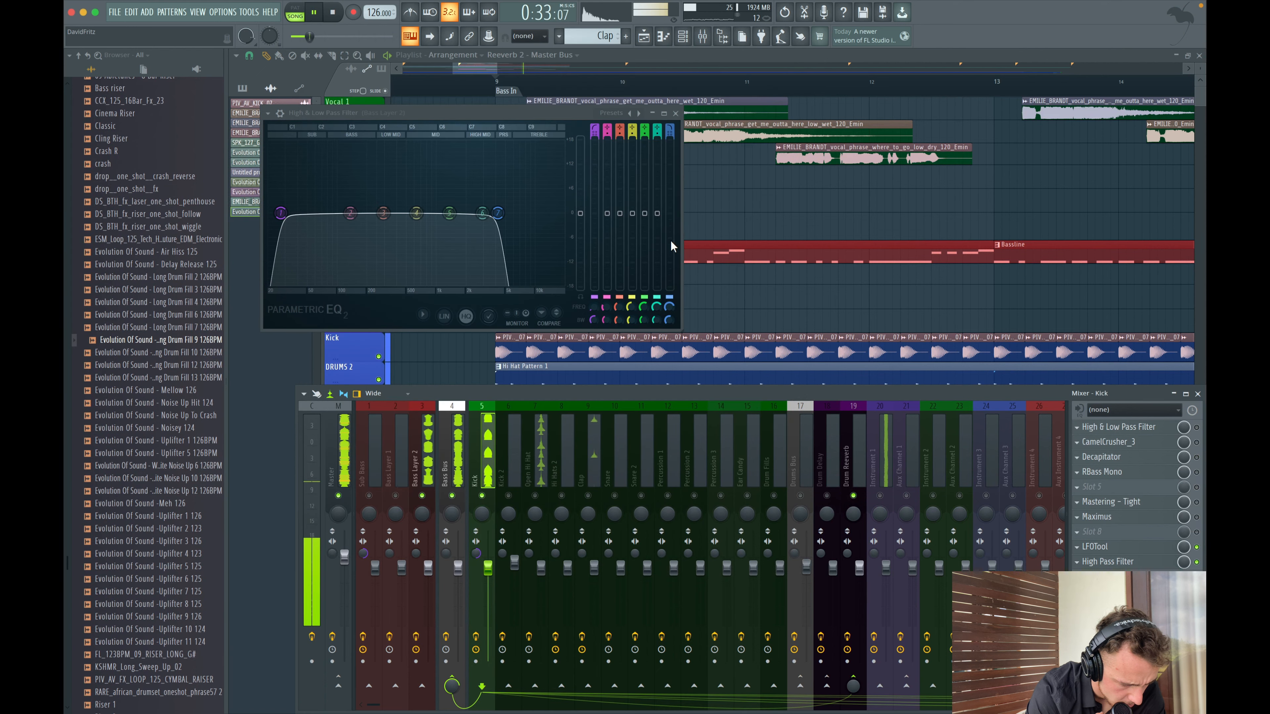
pyautogui.click(683, 106)
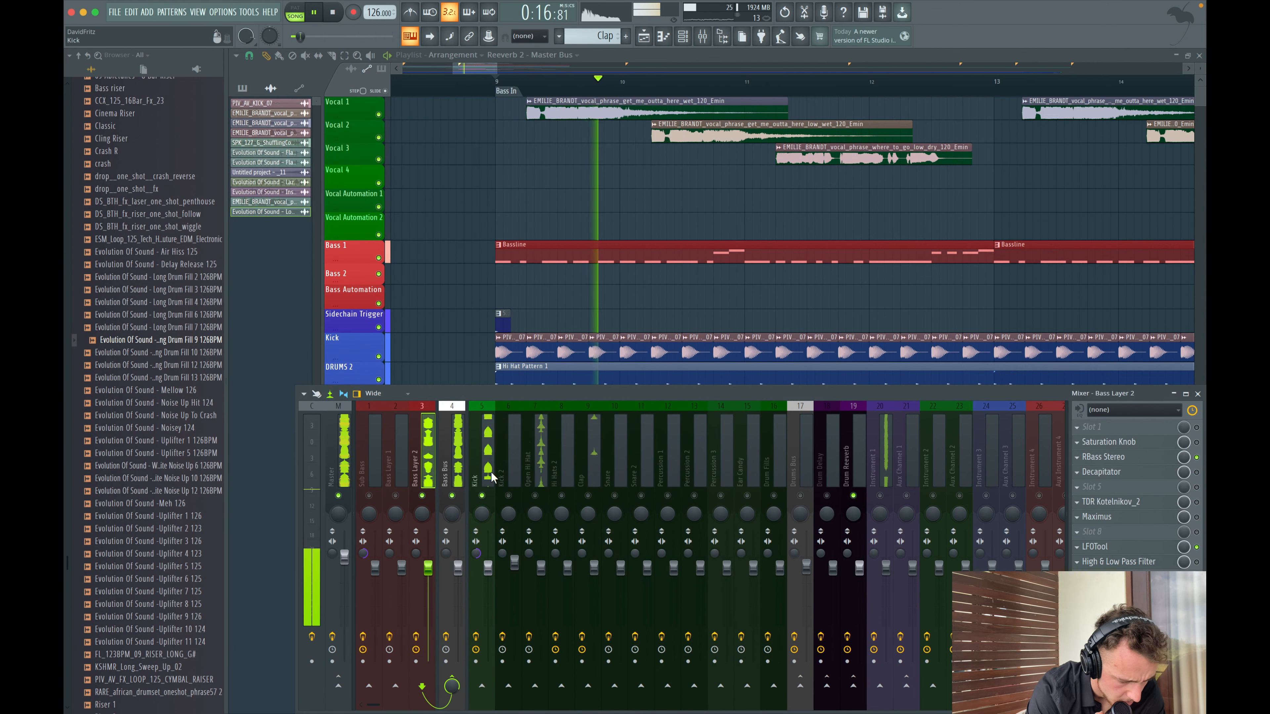
# - Play the bass section and listen to the Bass Layer 2 channel in the mixer
pyautogui.rightClick(452, 495)
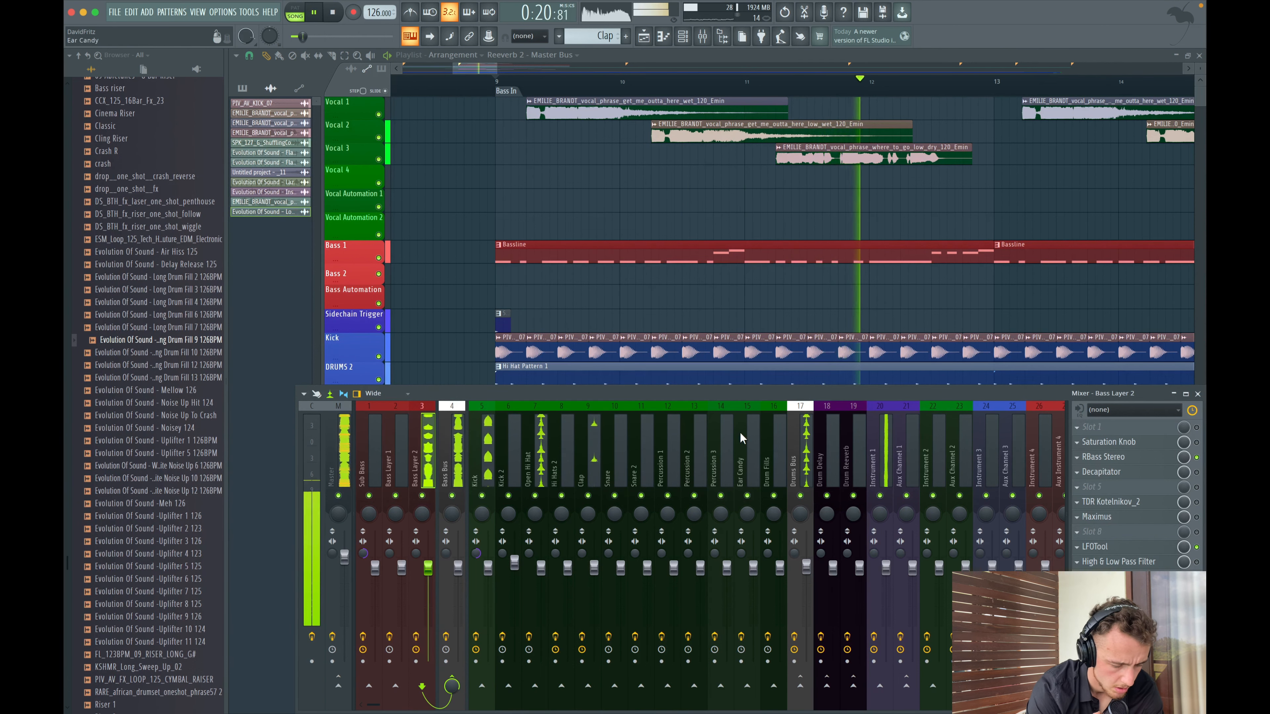
pyautogui.press('space')
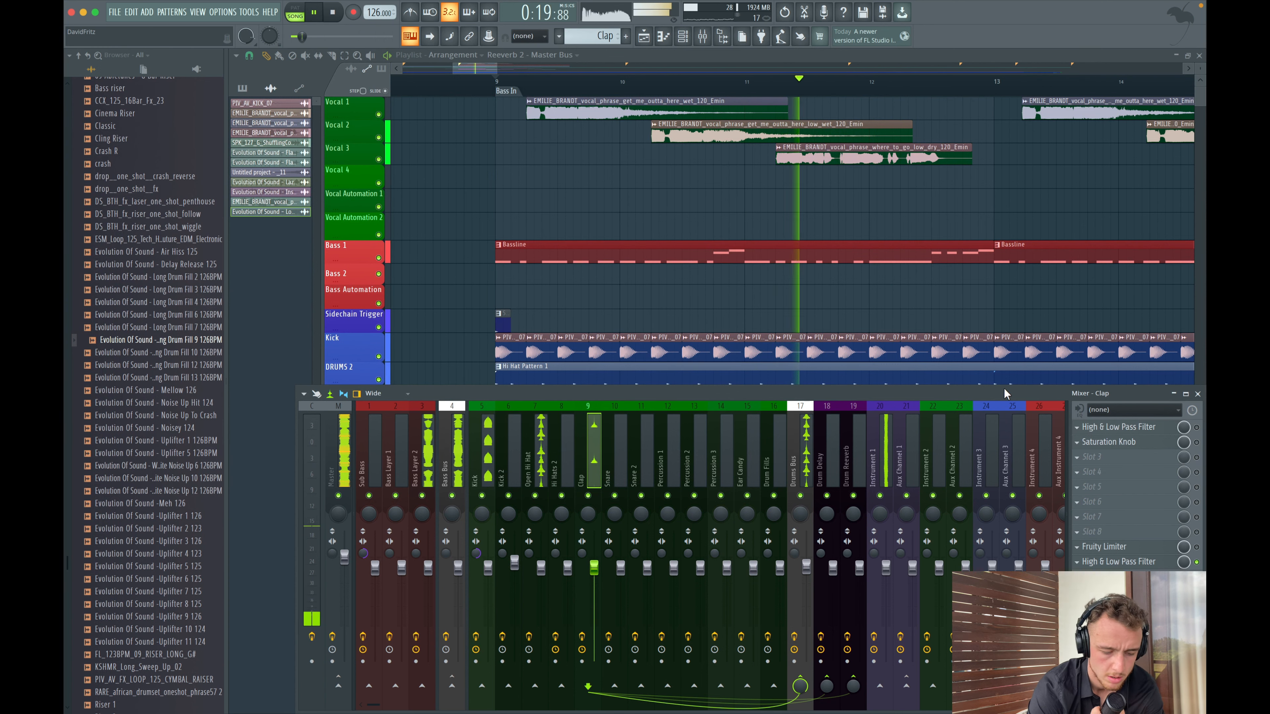
pyautogui.press('space')
pyautogui.click(430, 447)
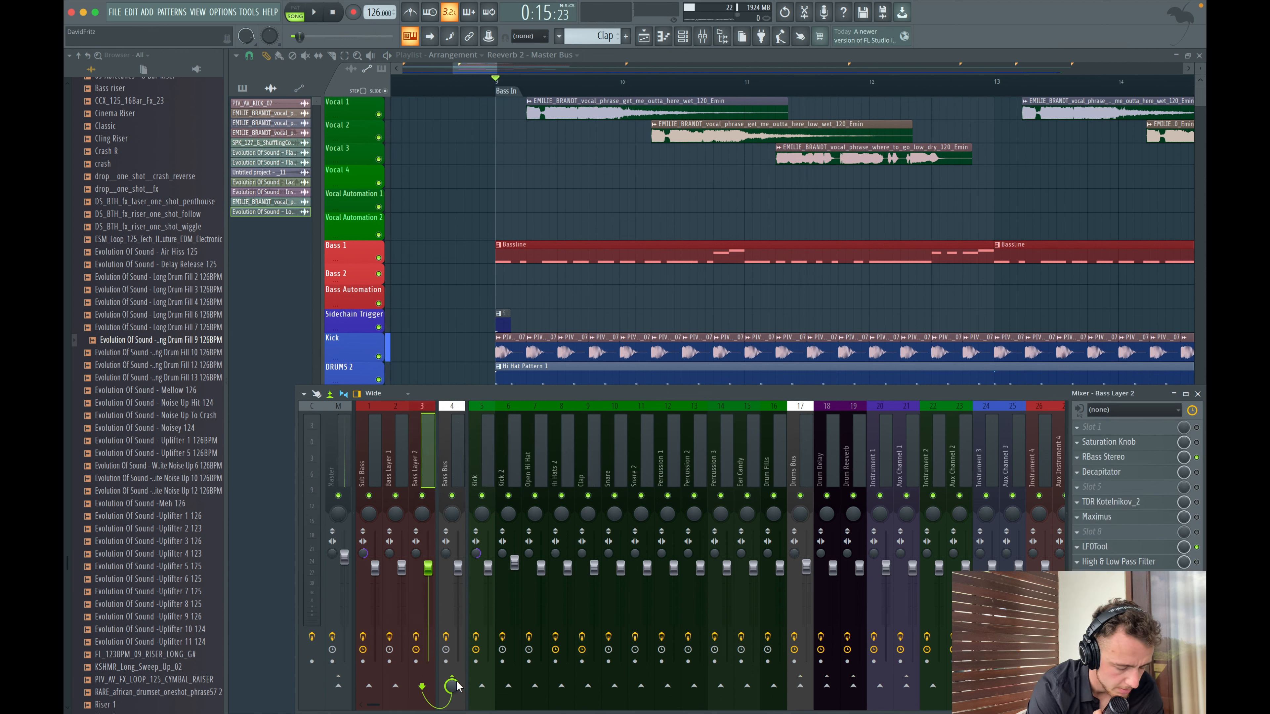
pyautogui.press('space')
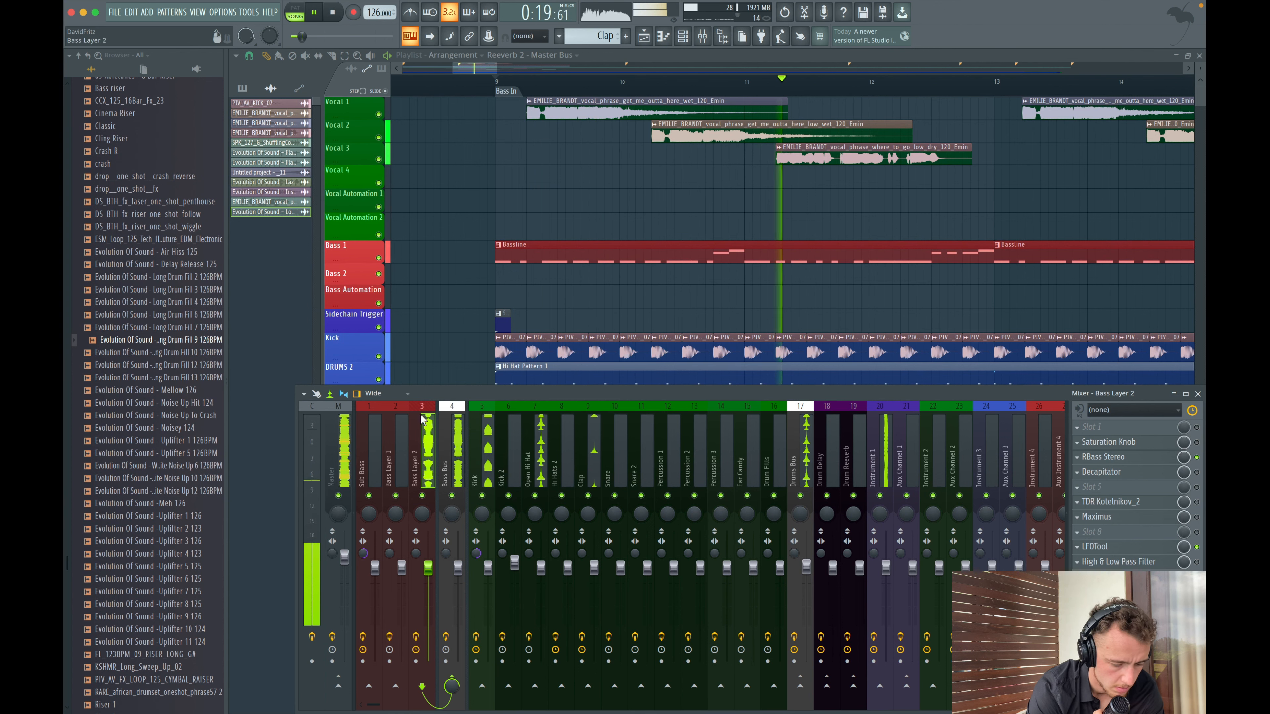
pyautogui.press('space')
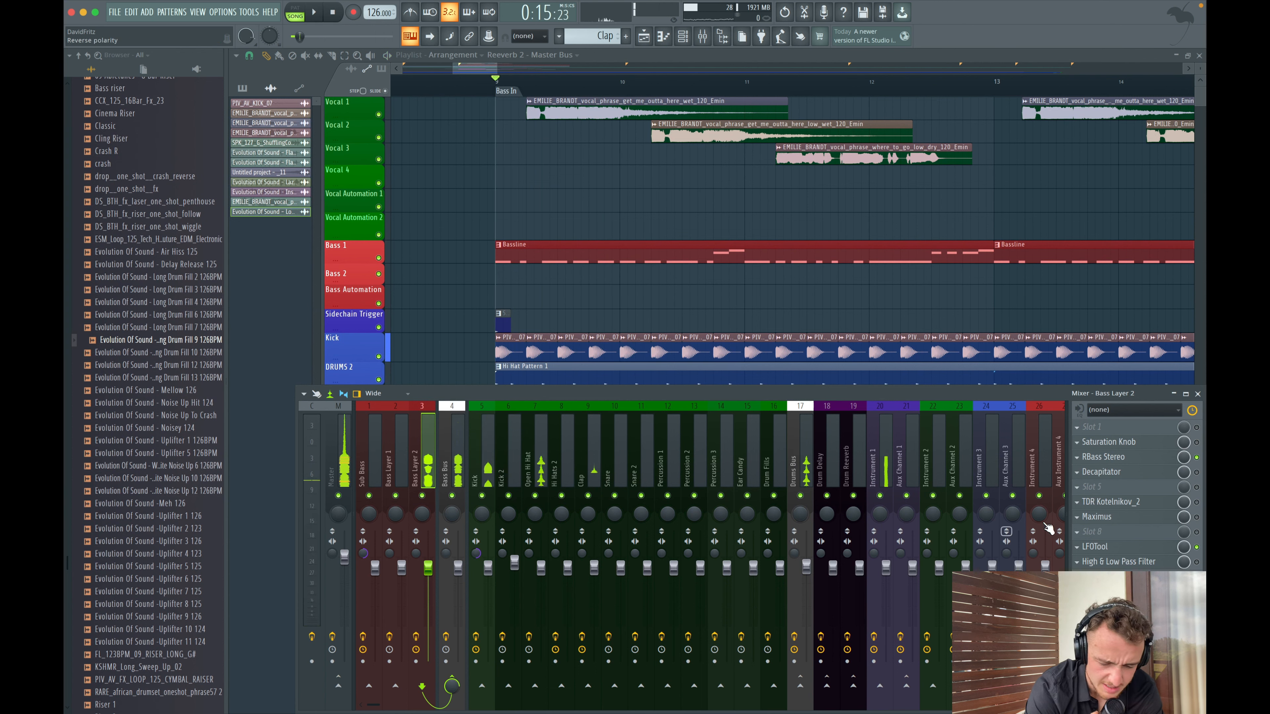
# - Set Bass Layer 2's Kotelnikov compressor to -19.4 dB threshold, 2.7:1 ratio, 0.02 ms attack and 4.0 dB makeup, then close the mixer
pyautogui.click(1111, 502)
pyautogui.press('space')
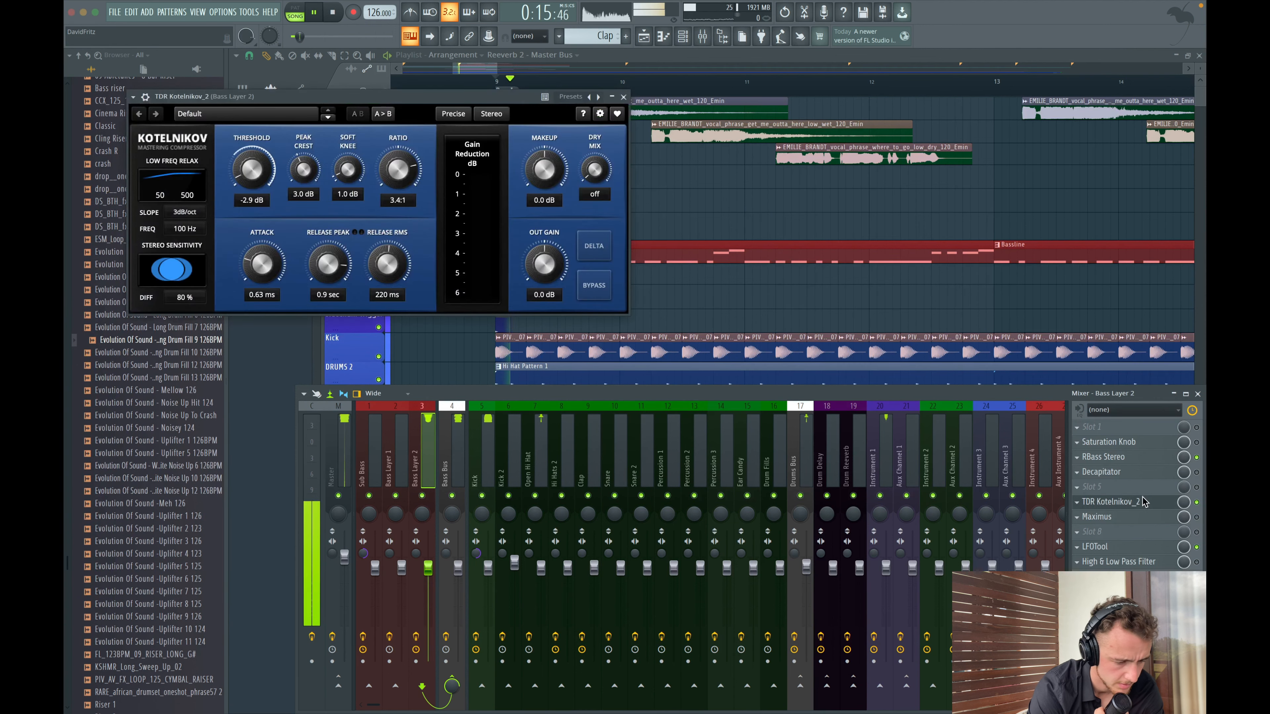
pyautogui.moveTo(252, 169)
pyautogui.mouseDown()
pyautogui.moveTo(252, 150)
pyautogui.moveTo(252, 169)
pyautogui.mouseUp()
pyautogui.moveTo(261, 265); pyautogui.dragTo(258, 344)
pyautogui.moveTo(398, 170); pyautogui.dragTo(398, 204)
pyautogui.moveTo(545, 171); pyautogui.dragTo(548, 152)
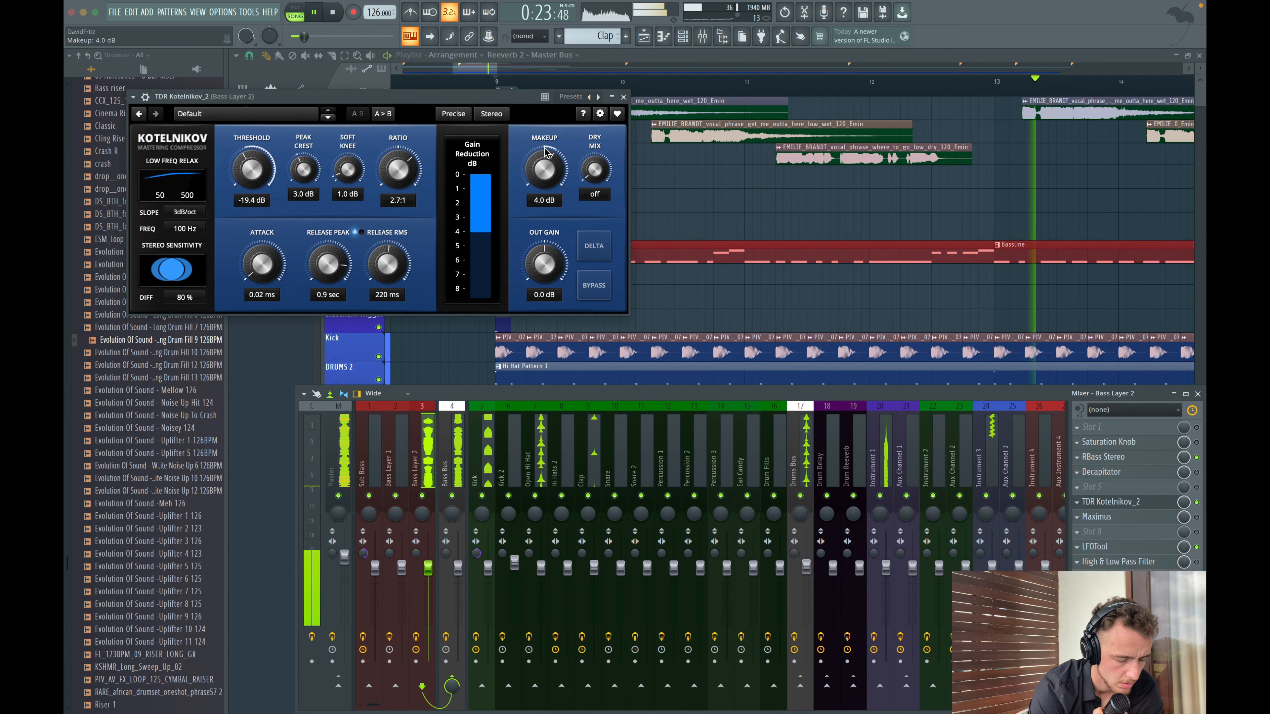
pyautogui.click(624, 97)
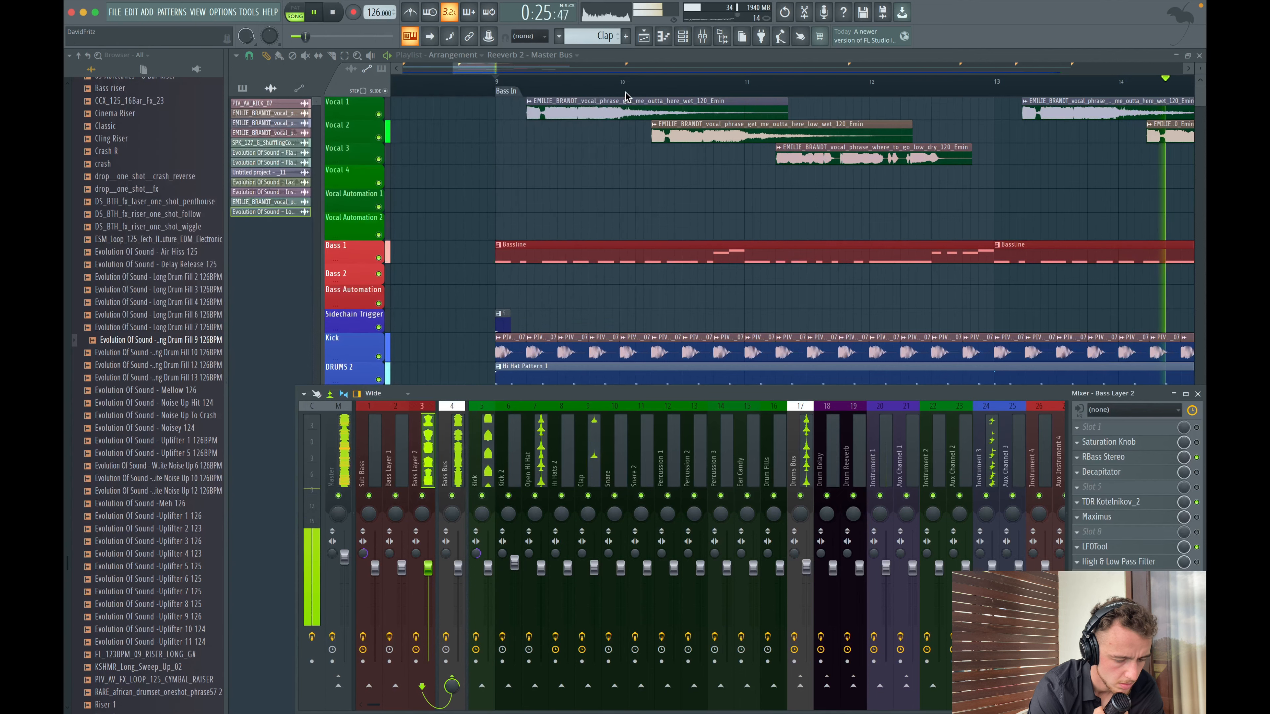
pyautogui.click(1199, 393)
pyautogui.scroll(-5, 720, 155)
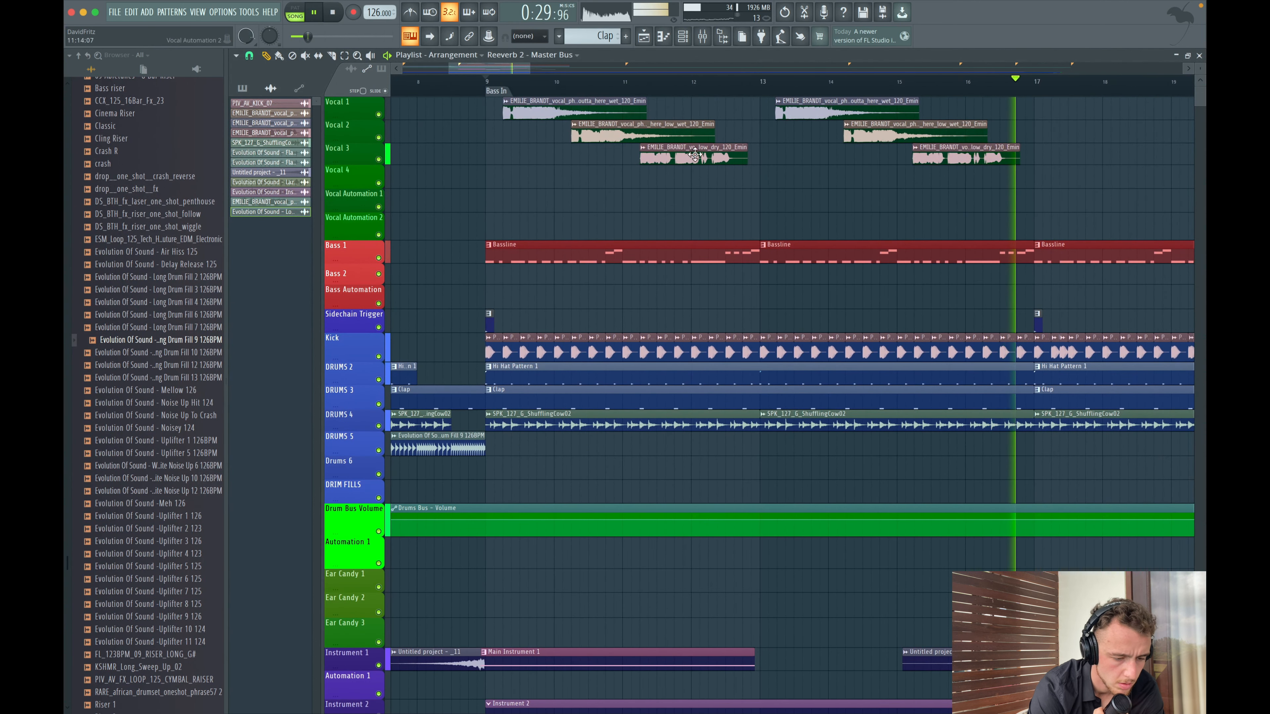
# - Stop playback and open the Drums 4 shuffling clip's audio settings, then close them
pyautogui.press('space')
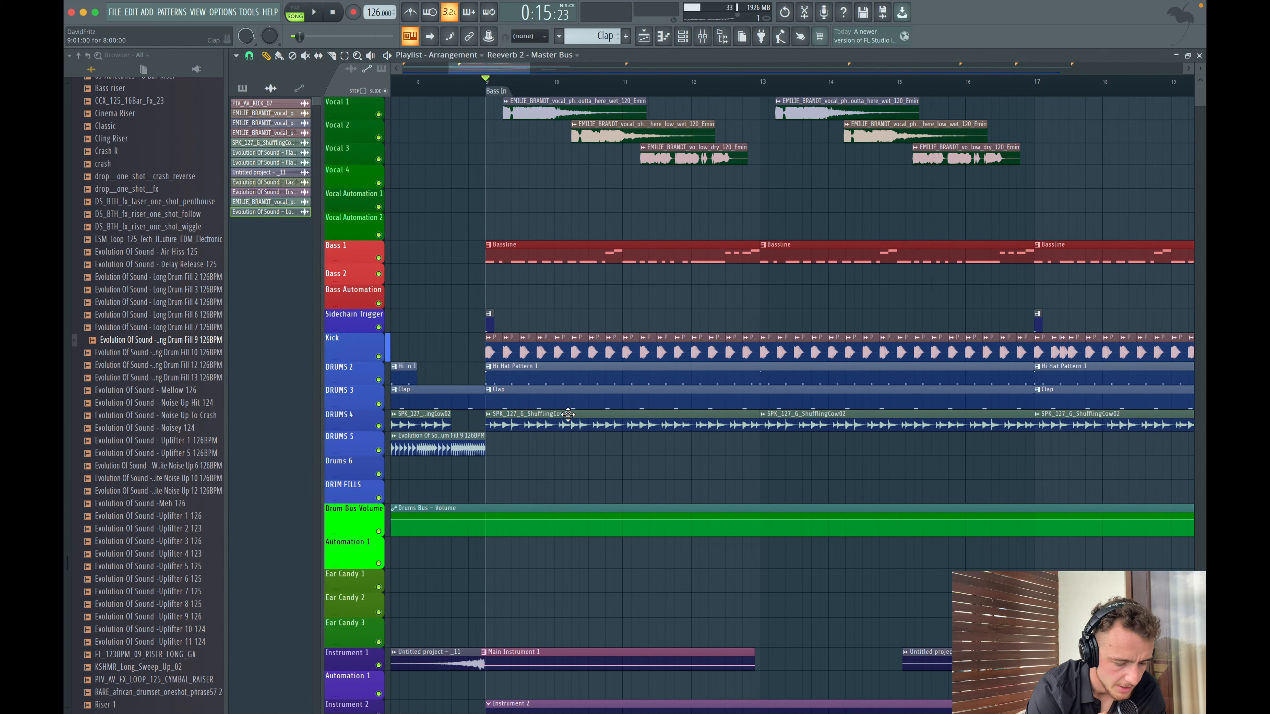
pyautogui.doubleClick(559, 424)
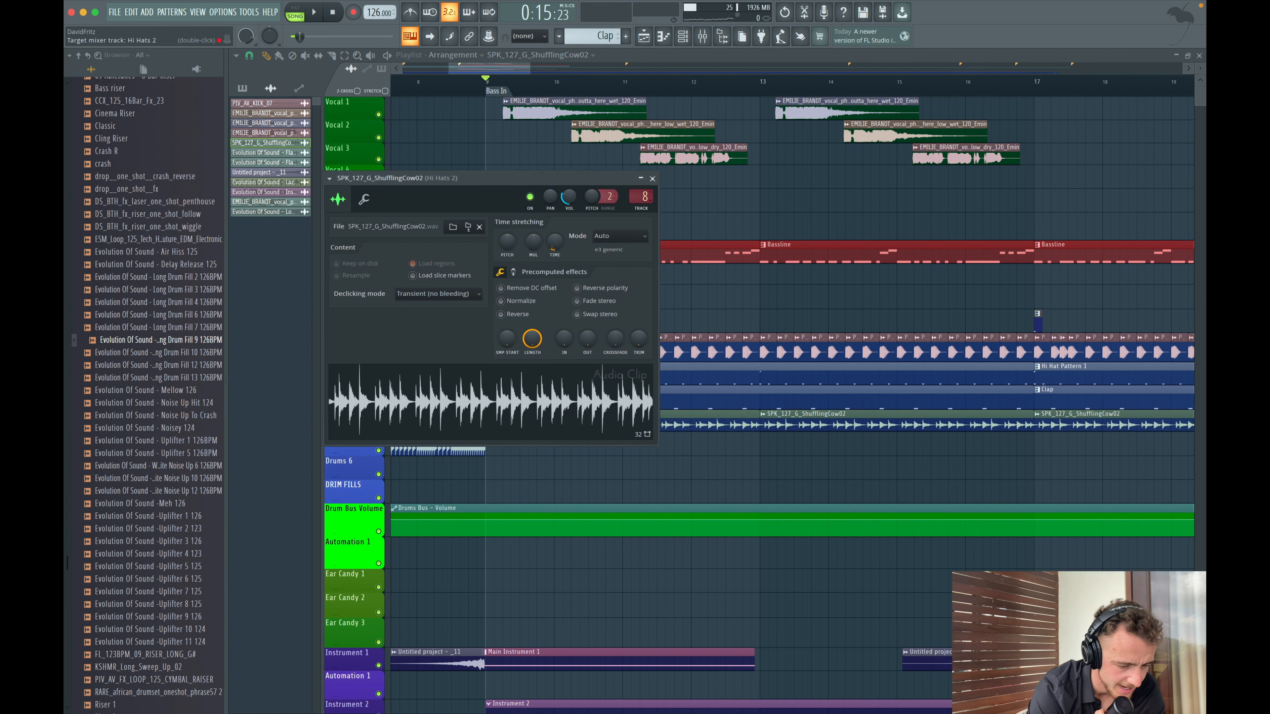
pyautogui.click(652, 179)
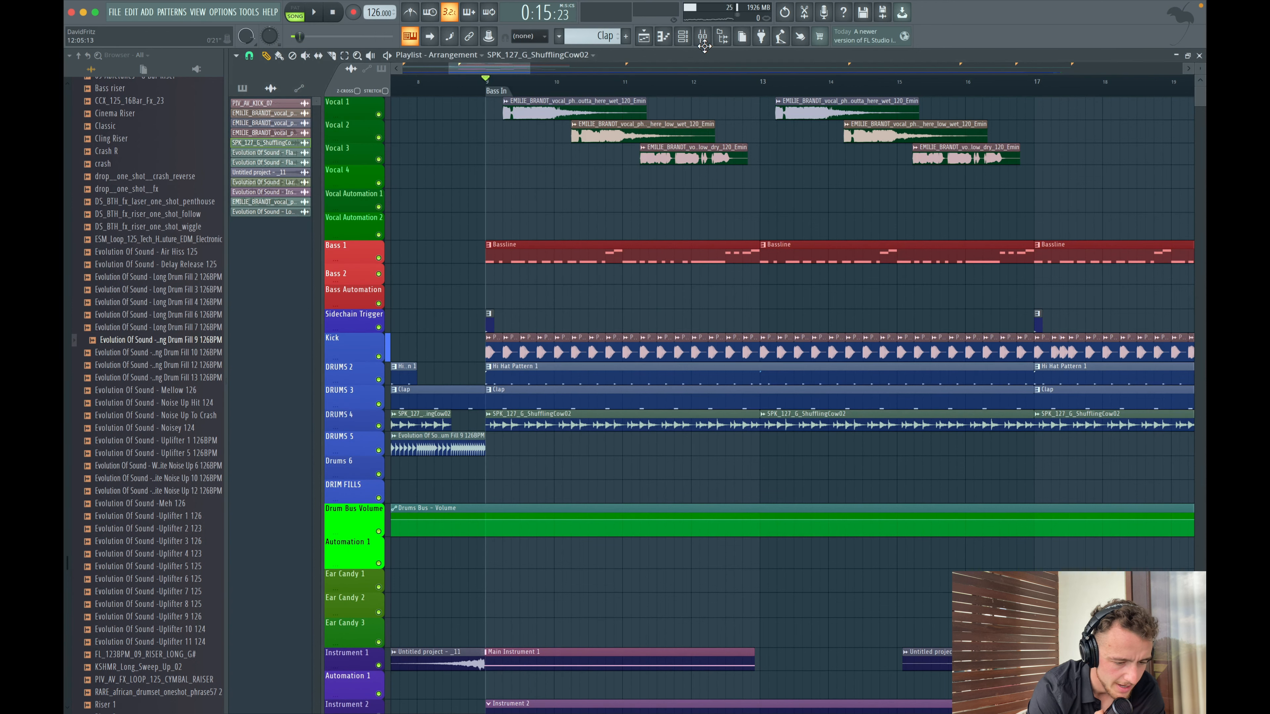
# - Insert Relay on the Snare 2 mixer channel and set its stereo width to 50%, then close it
pyautogui.click(710, 34)
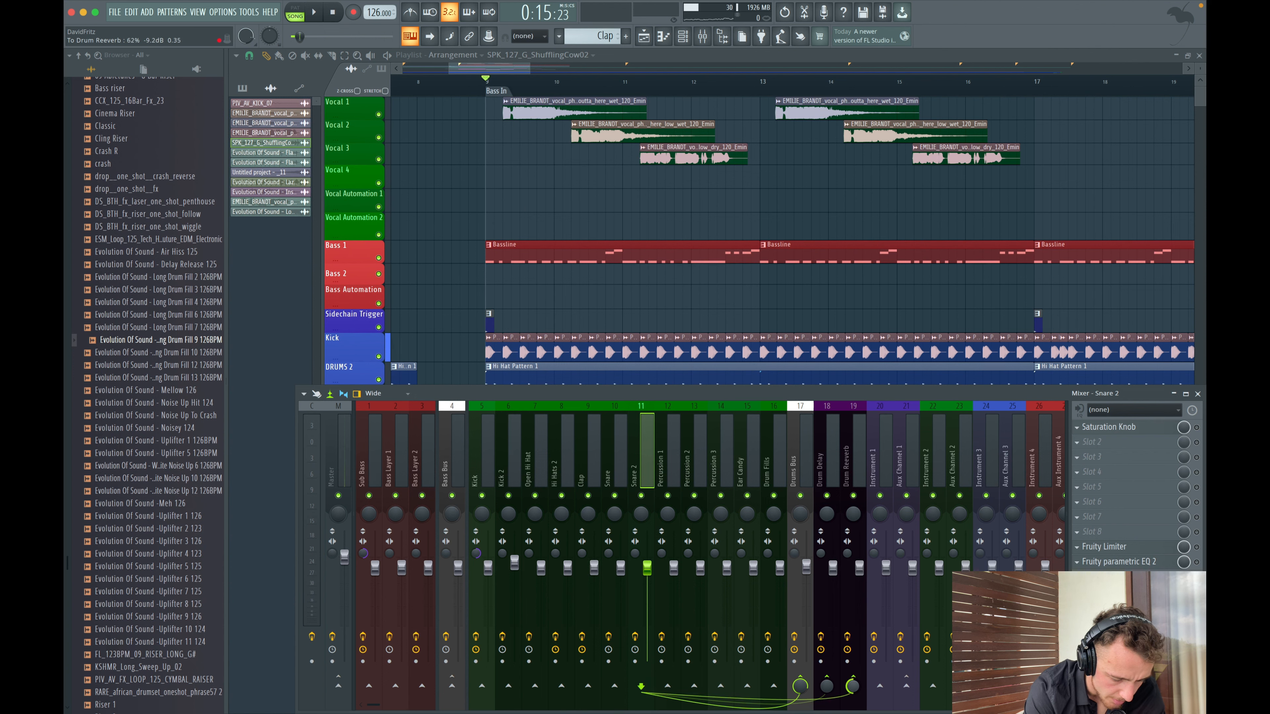
pyautogui.click(657, 437)
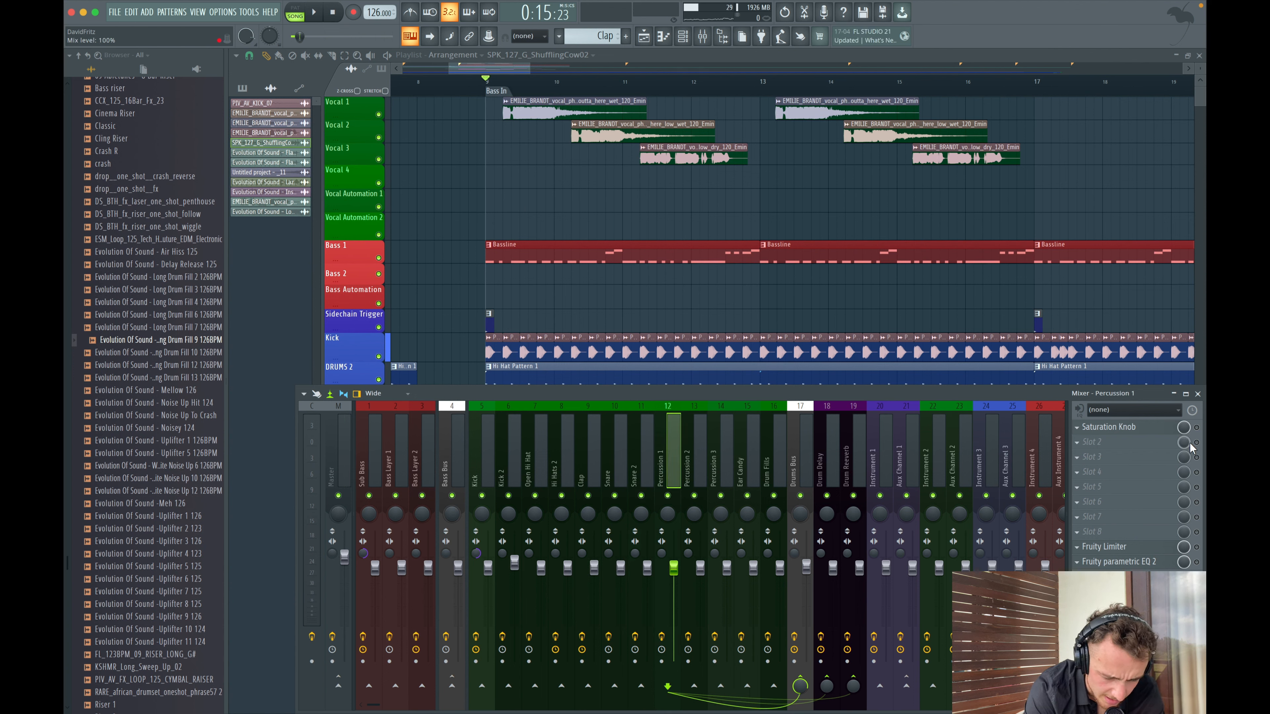
pyautogui.click(1131, 443)
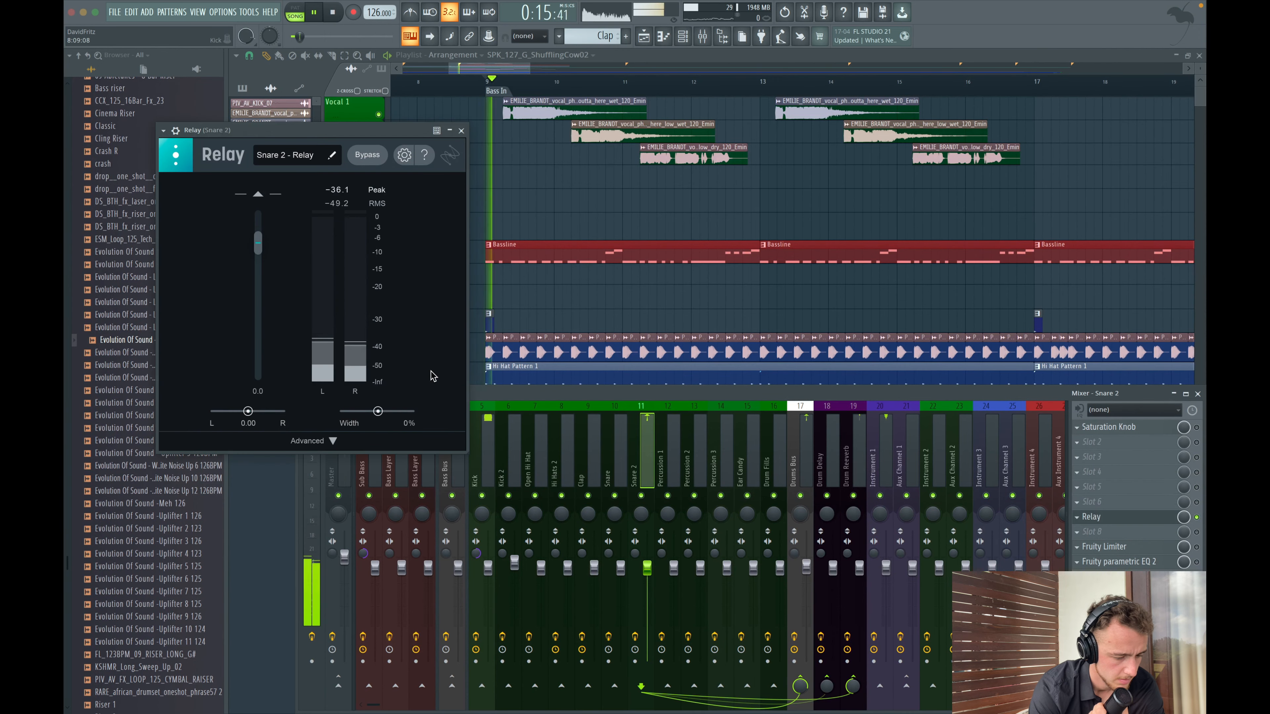
pyautogui.moveTo(380, 415)
pyautogui.mouseDown()
pyautogui.moveTo(410, 414)
pyautogui.moveTo(396, 414)
pyautogui.mouseUp()
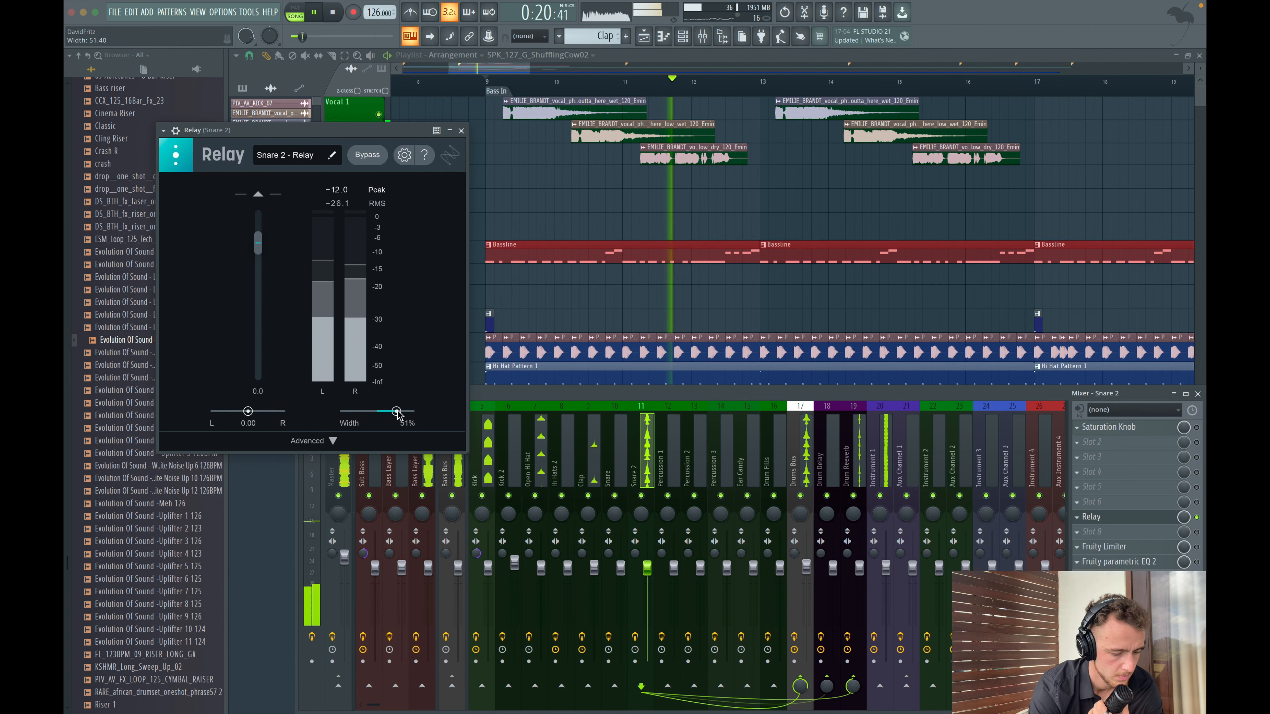
pyautogui.click(461, 129)
# - Play the track and lower the Drums Bus Fruity Limiter ceiling to about -13.7 dB, raising its attack slightly
pyautogui.press('space')
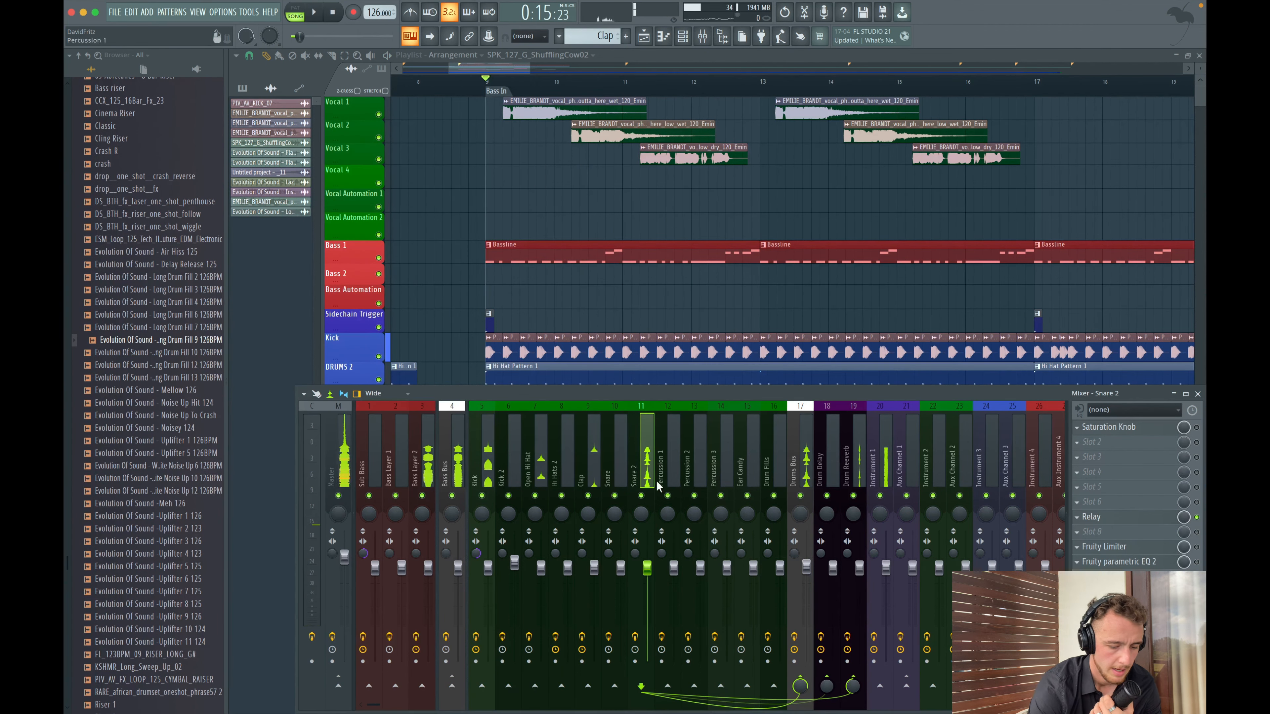
pyautogui.click(800, 446)
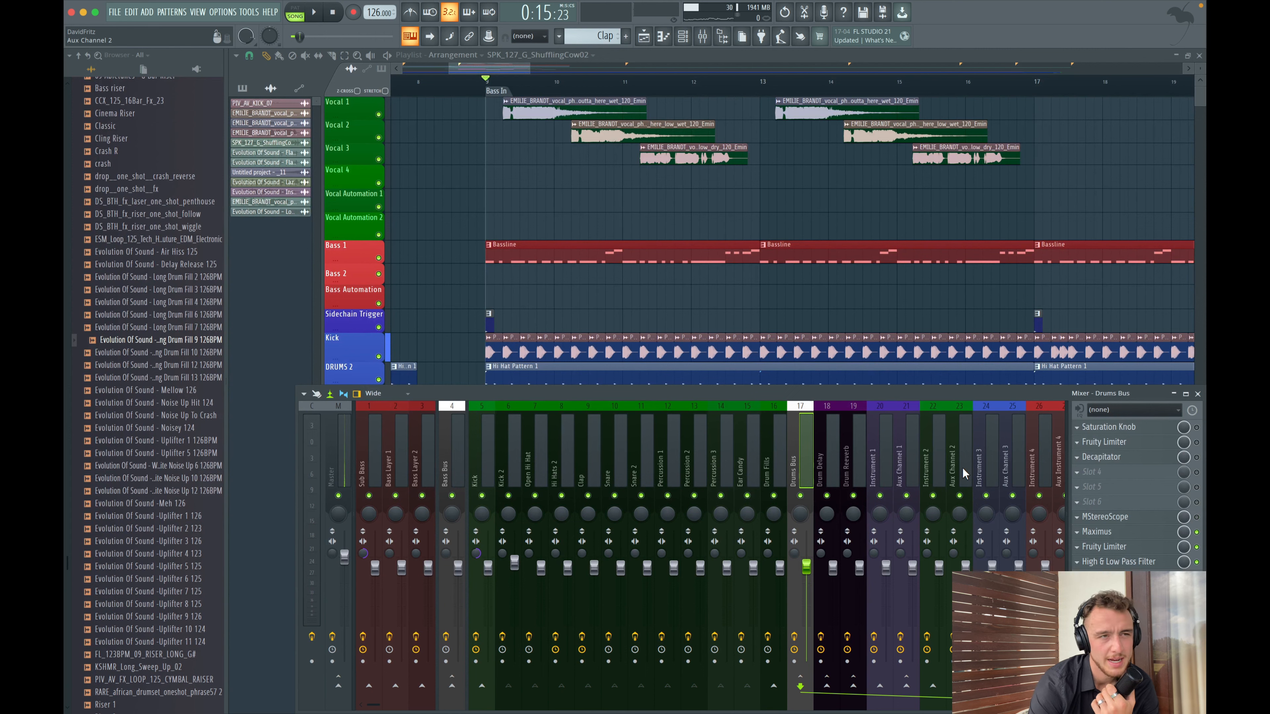
pyautogui.click(1139, 547)
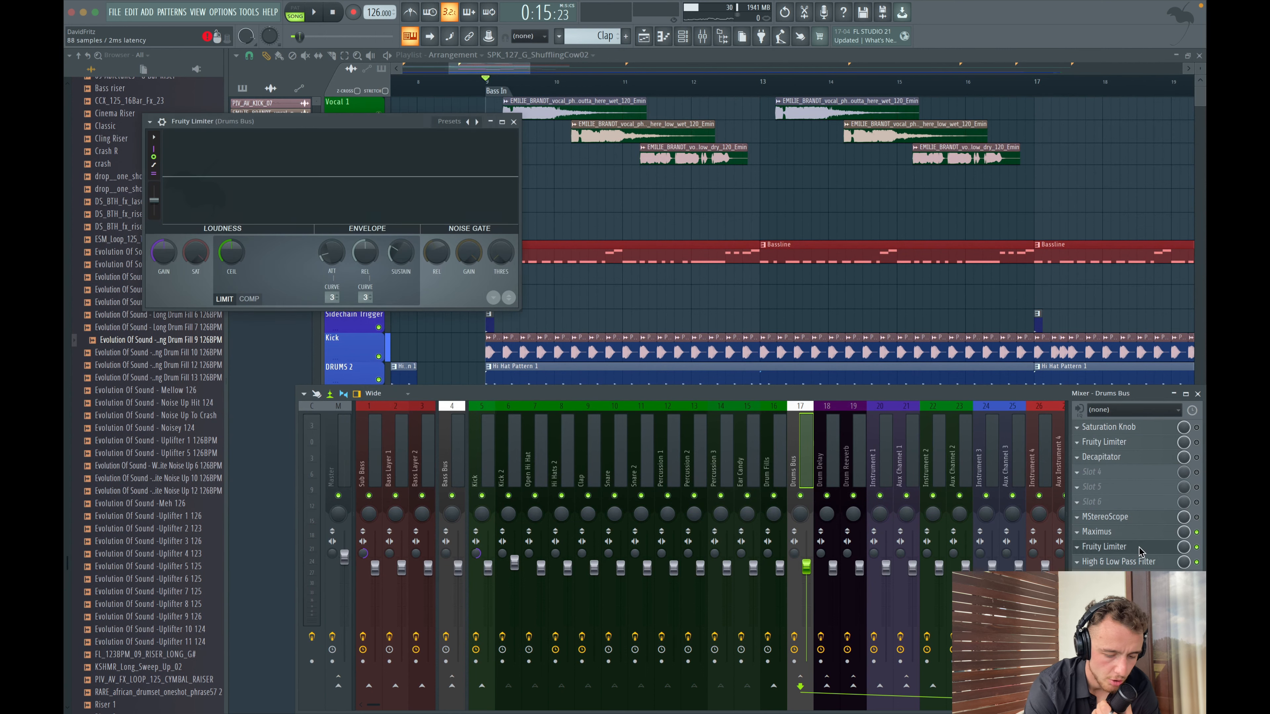
pyautogui.moveTo(231, 252); pyautogui.dragTo(231, 290)
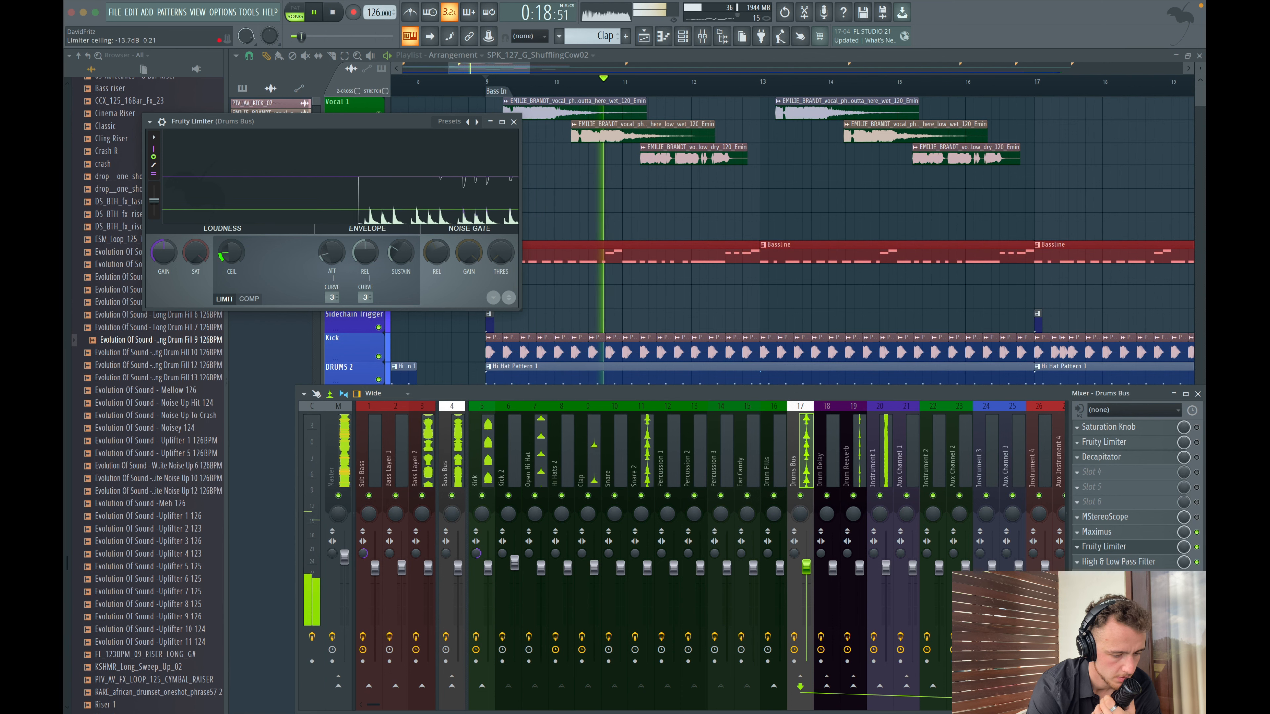
pyautogui.moveTo(332, 250); pyautogui.dragTo(332, 235)
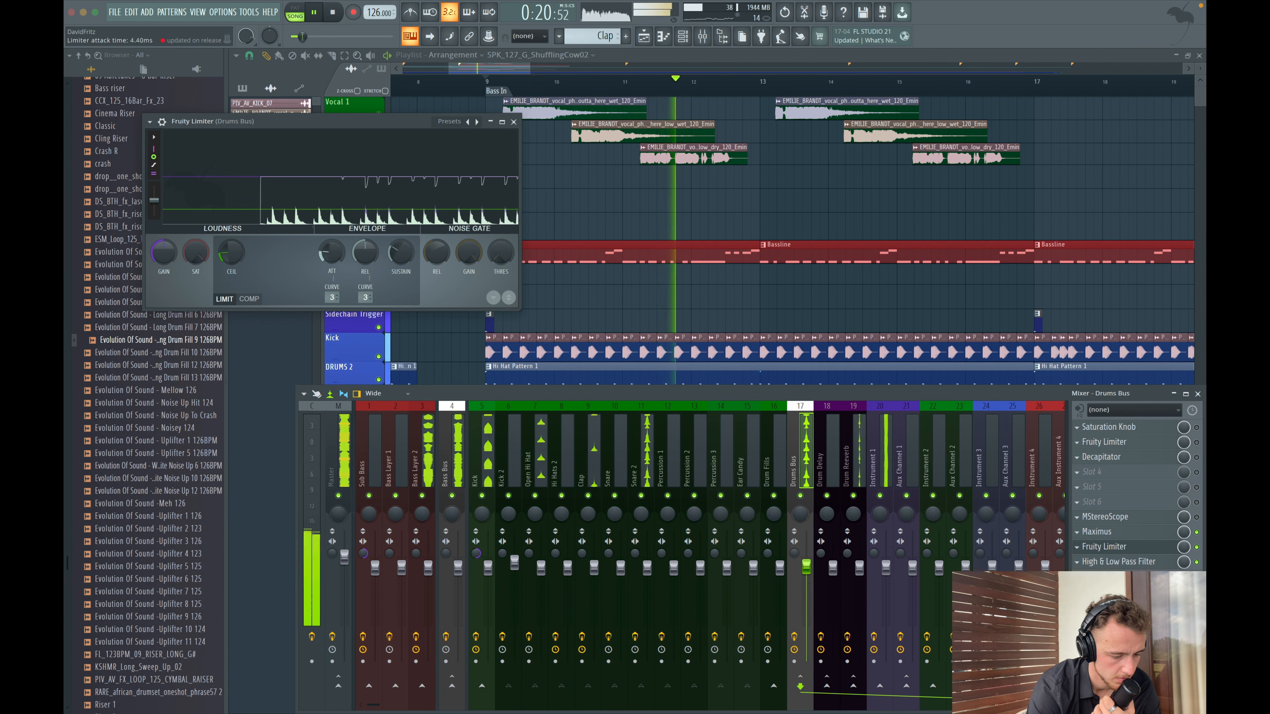
pyautogui.click(514, 121)
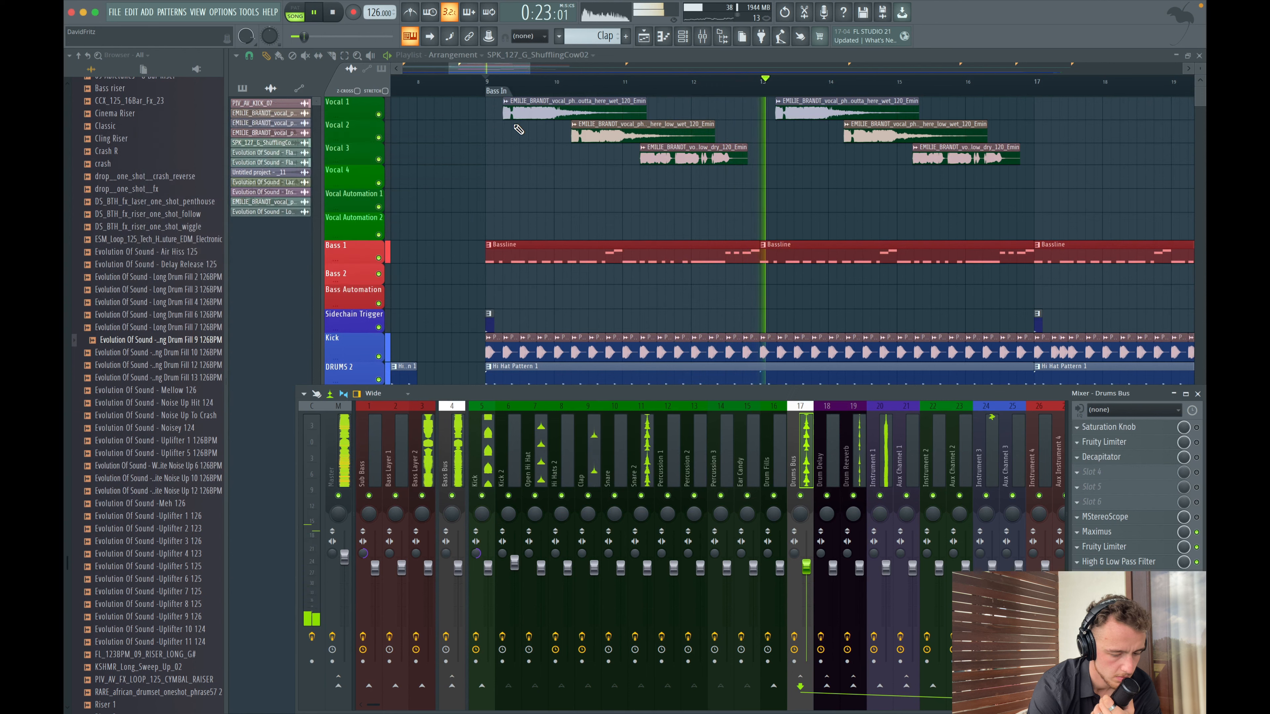
# - Maximize the mixer window
pyautogui.click(1186, 394)
pyautogui.click(705, 37)
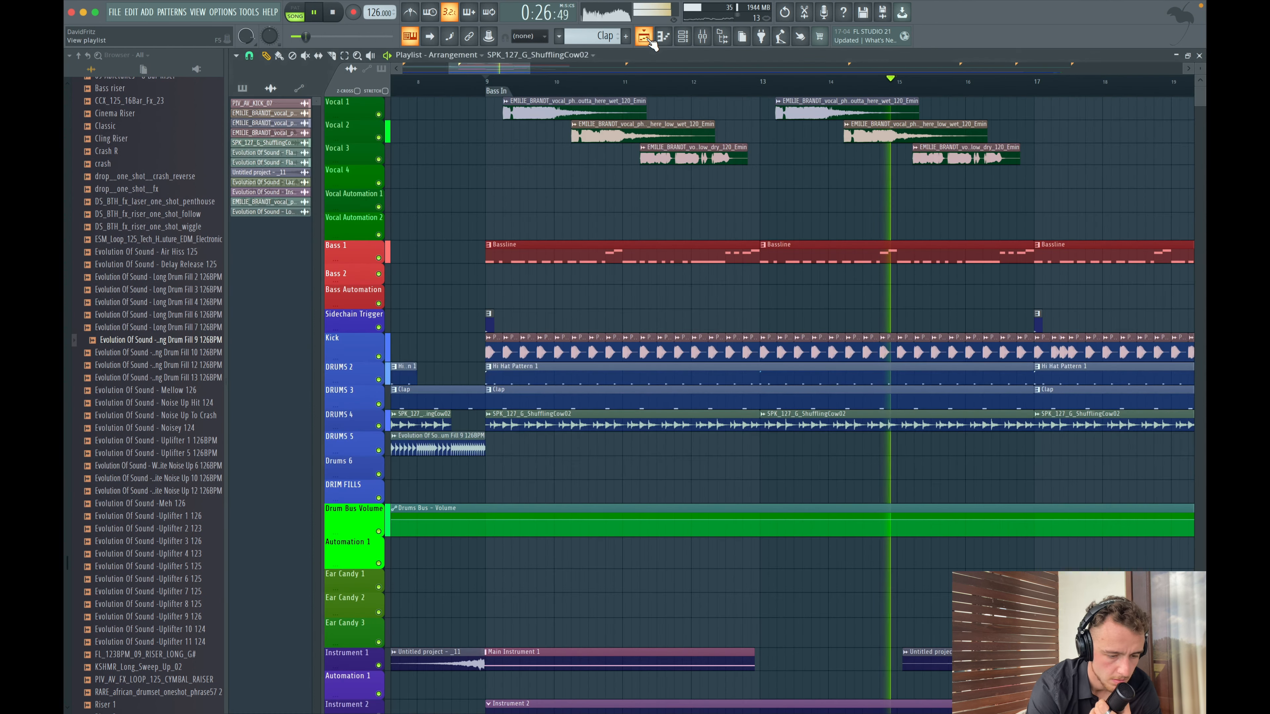
pyautogui.click(705, 37)
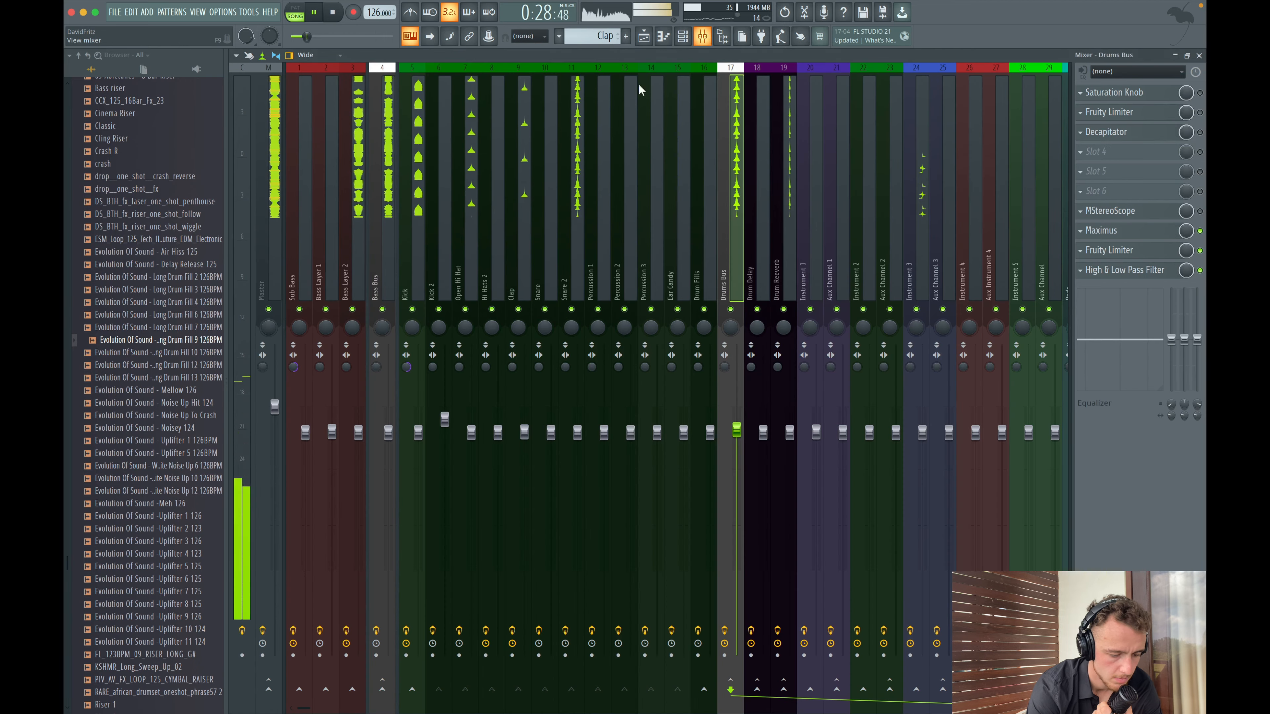
# - Set the Kick channel's Mastering – Tight Kotelnikov threshold to -23.0 dB, comparing against bypass, then close it
pyautogui.click(348, 256)
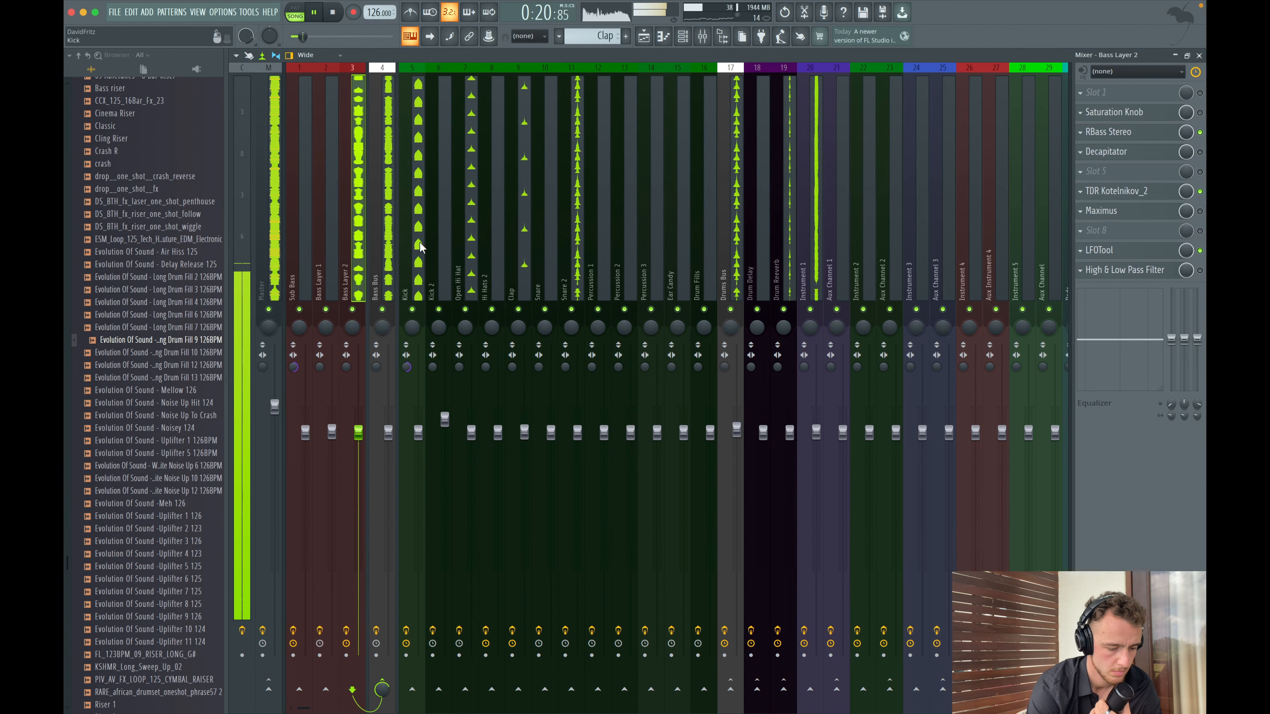
pyautogui.click(412, 309)
pyautogui.rightClick(410, 313)
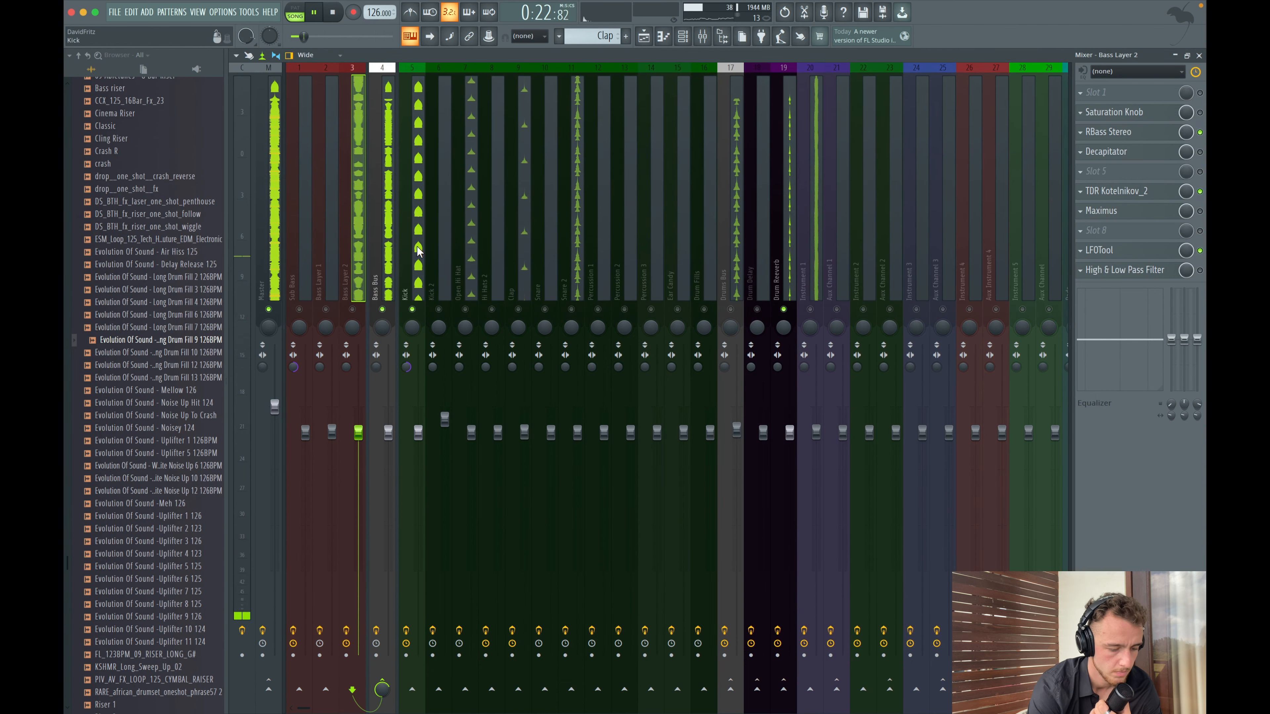
pyautogui.click(416, 248)
pyautogui.press('space')
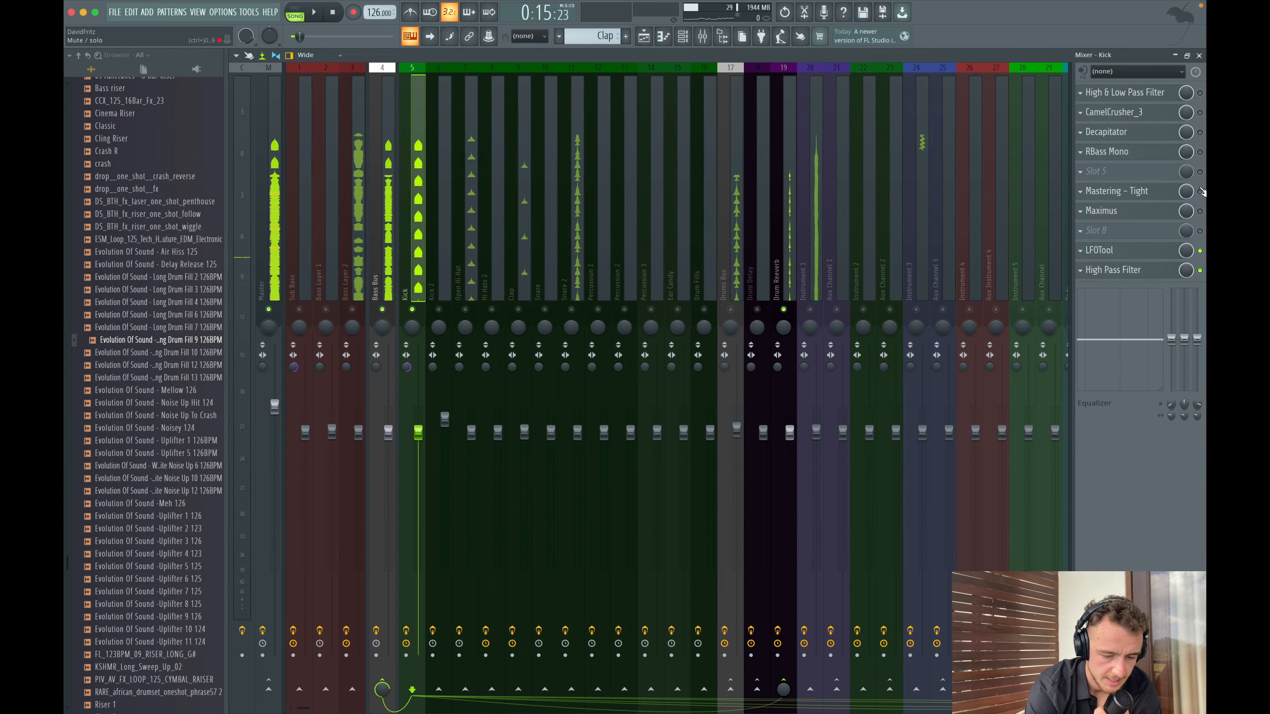
pyautogui.click(1120, 193)
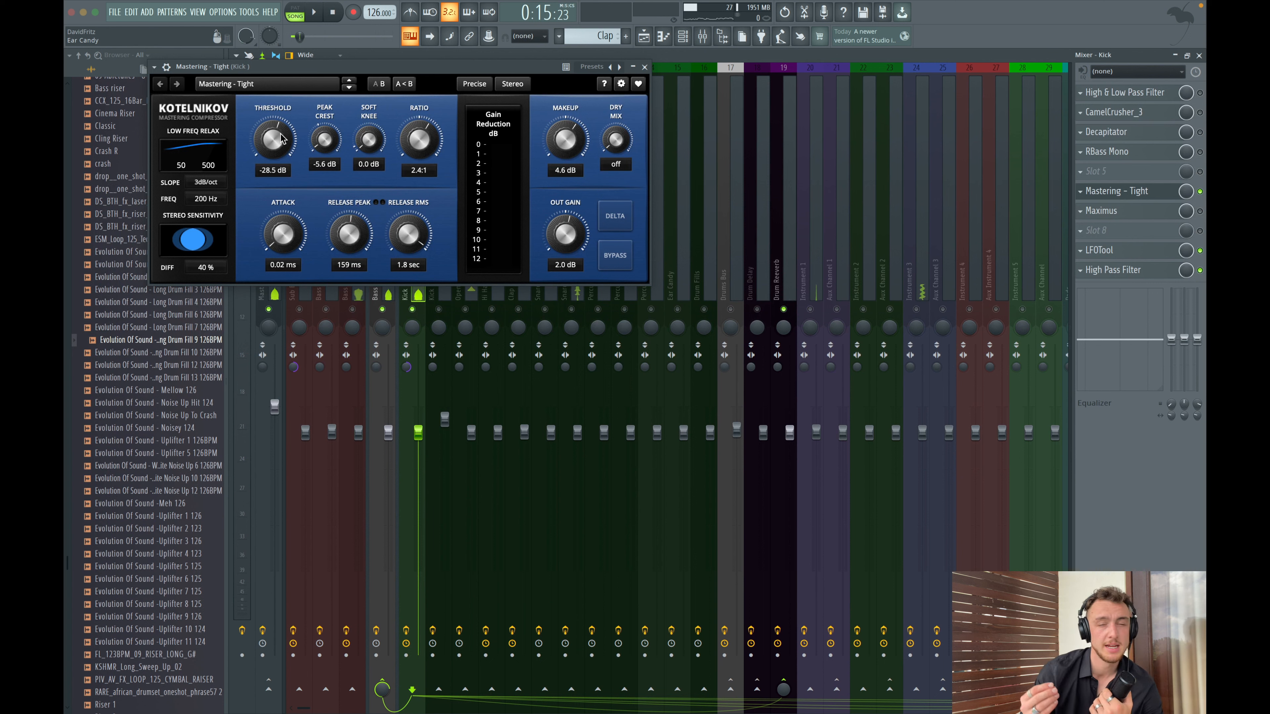
pyautogui.press('space')
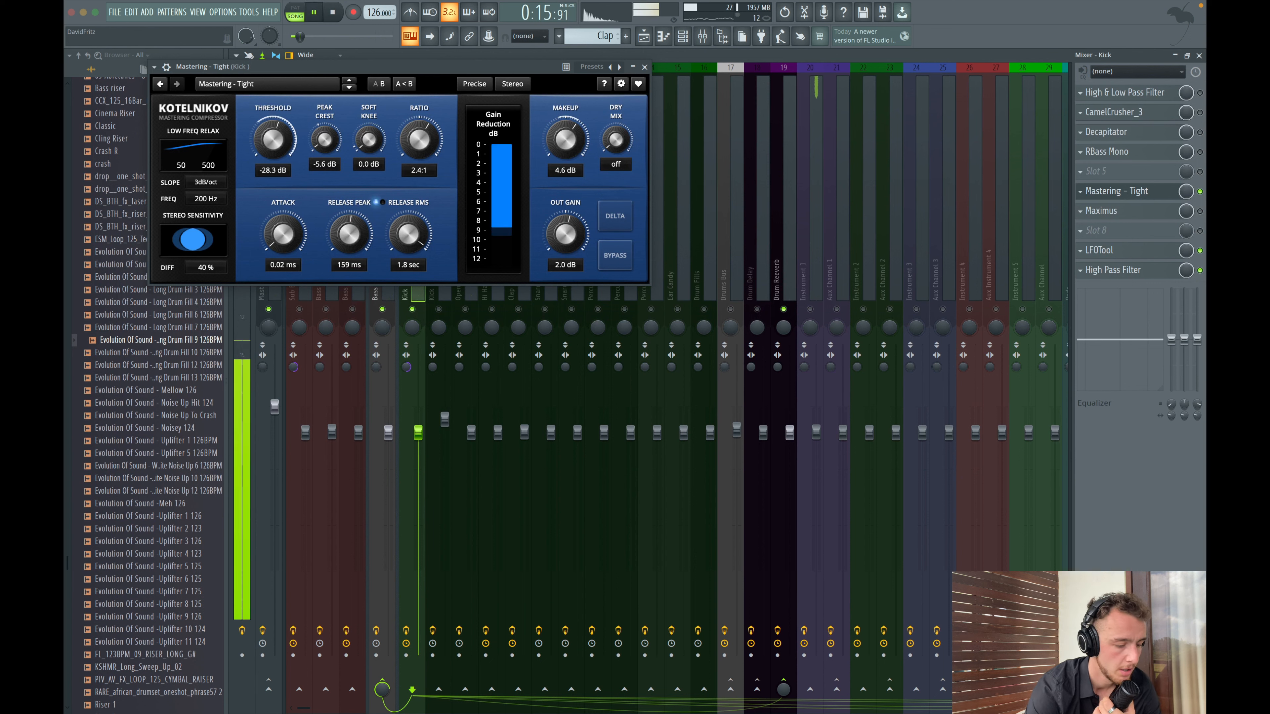
pyautogui.moveTo(281, 135); pyautogui.dragTo(281, 151)
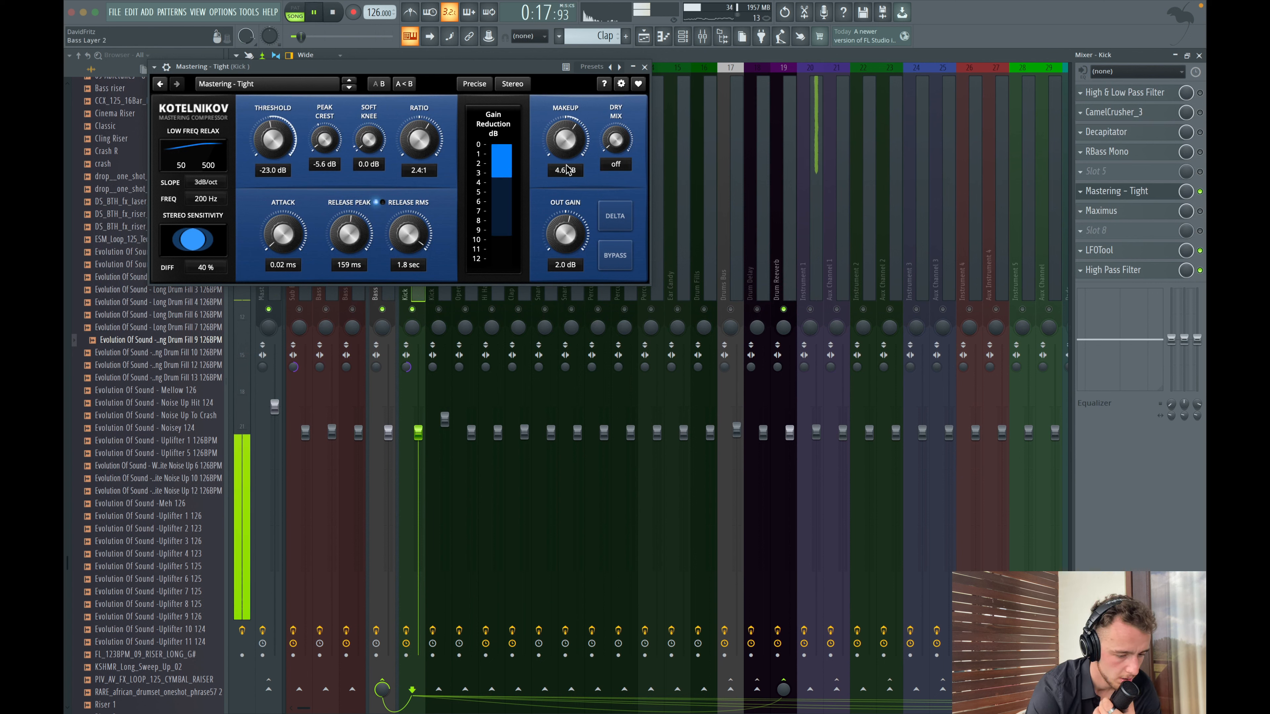
pyautogui.click(615, 256)
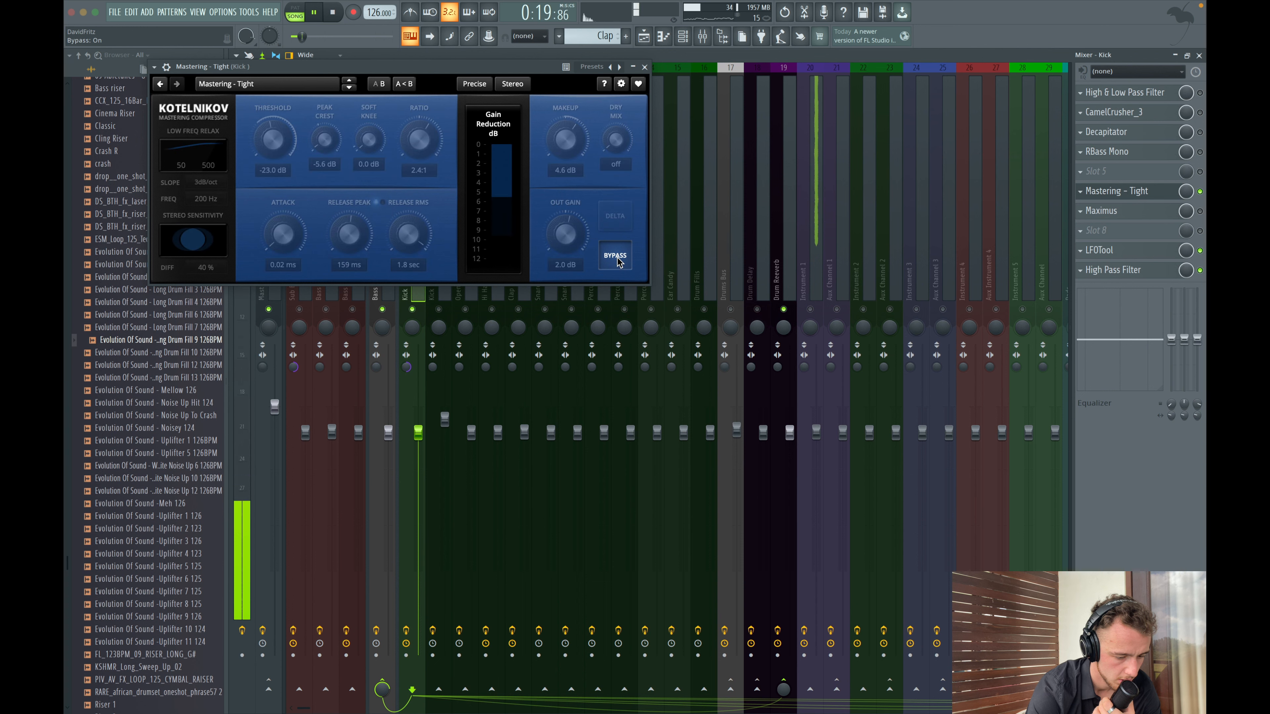
pyautogui.click(618, 260)
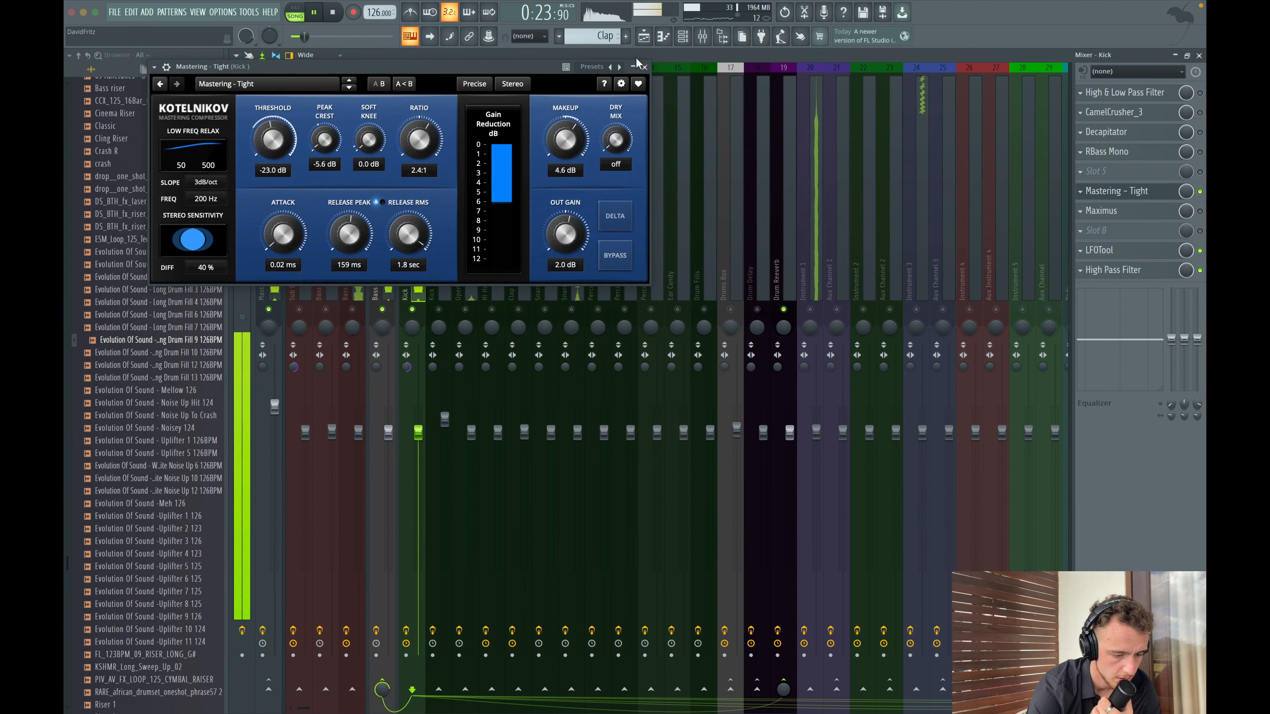
pyautogui.click(644, 67)
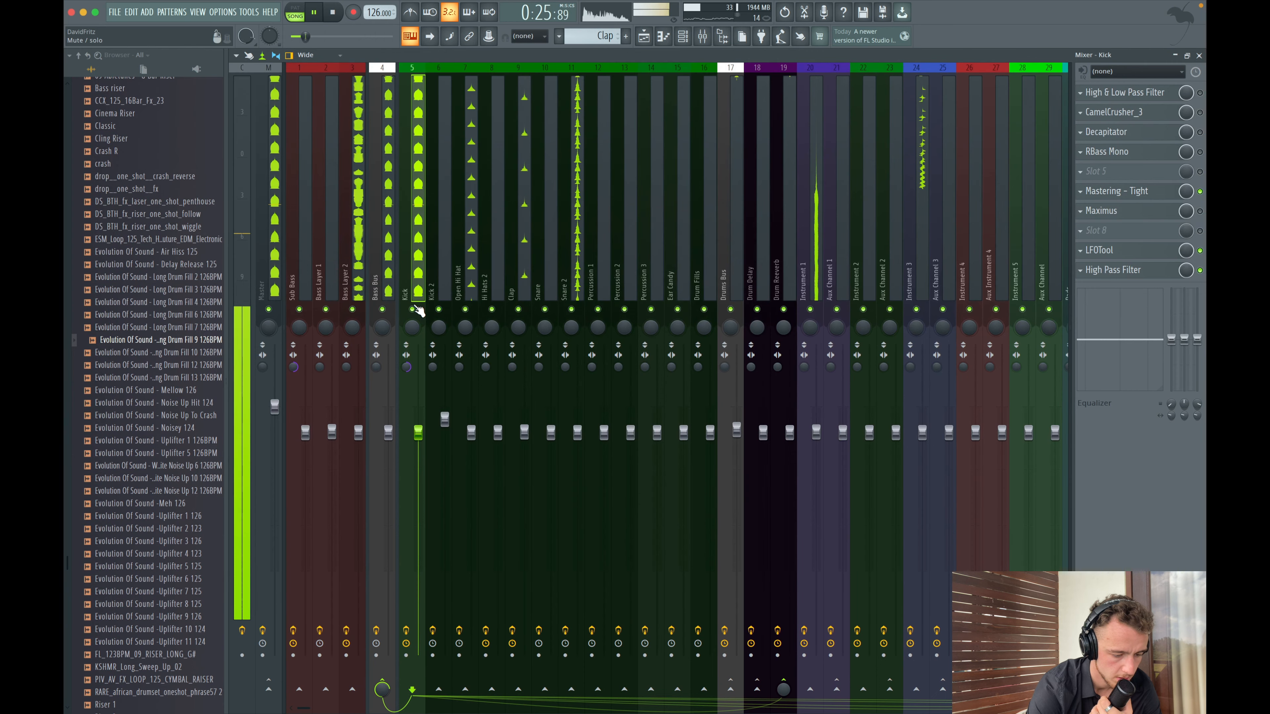
# - Lower the Kick High Pass Filter EQ's 5088 Hz peaking band slightly, close the EQ and stop playback
pyautogui.click(652, 42)
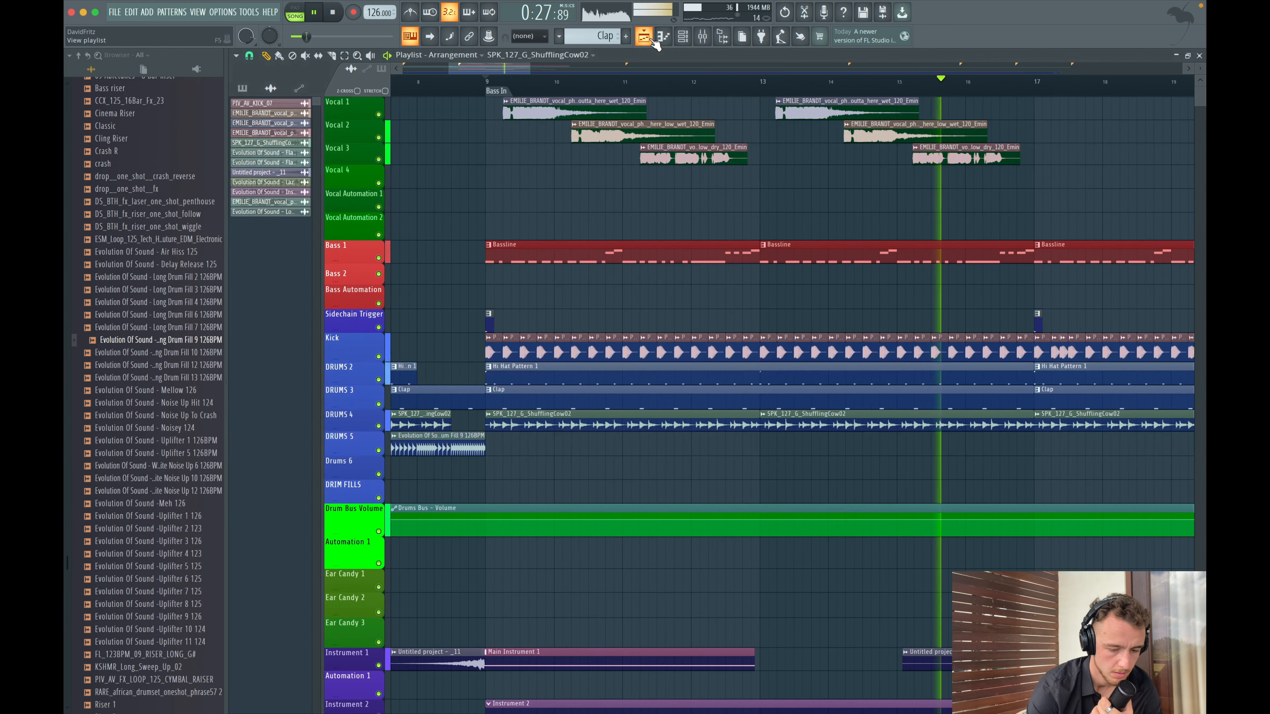
pyautogui.scroll(-3, 668, 180)
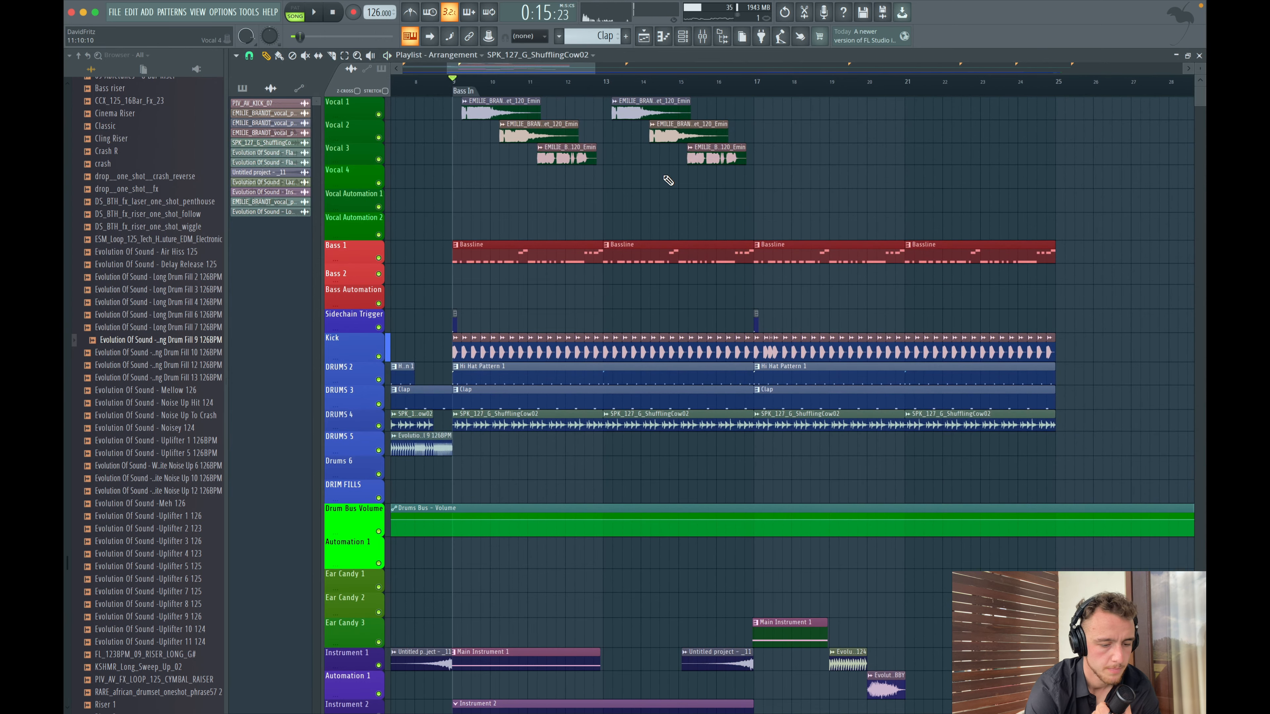
pyautogui.press('F9')
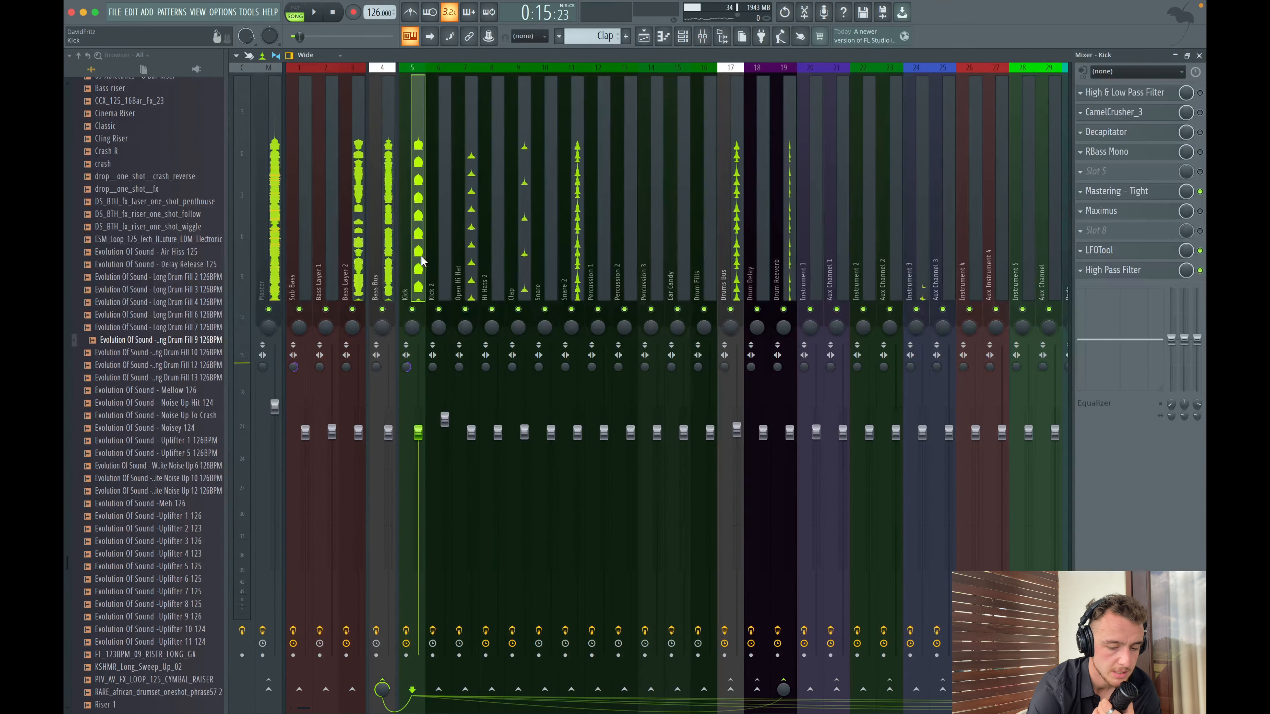
pyautogui.click(1106, 271)
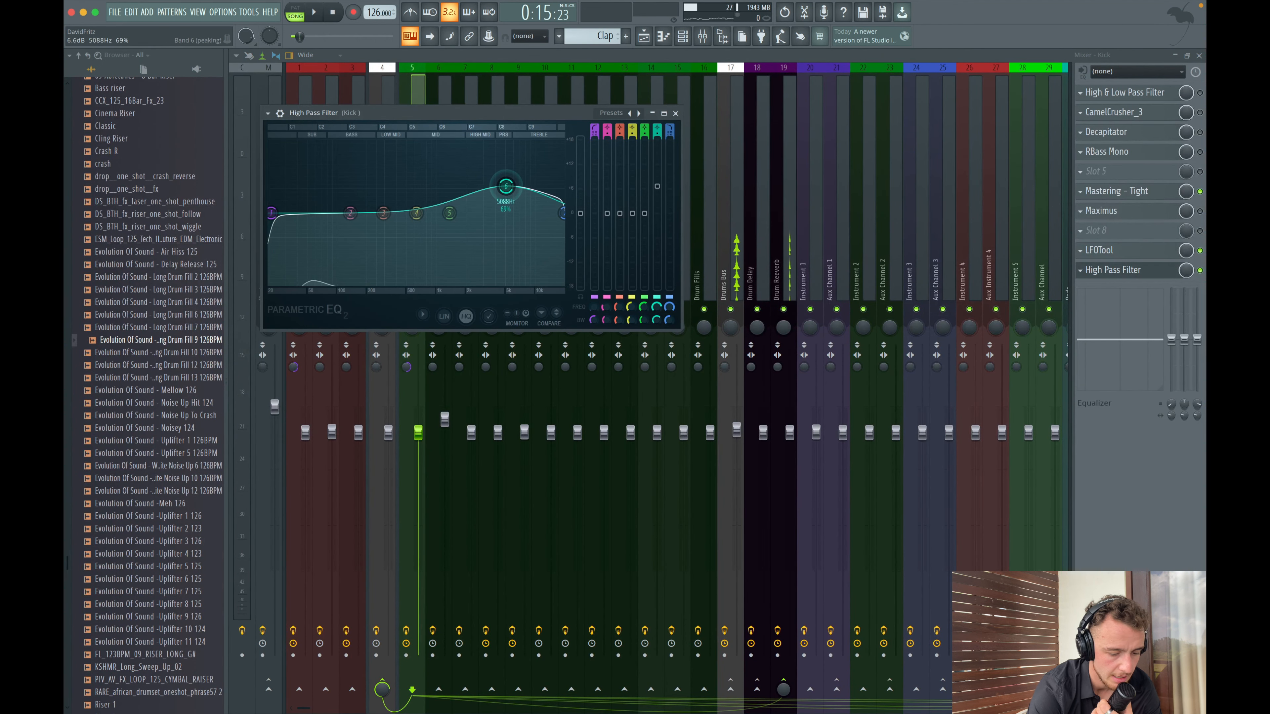
pyautogui.moveTo(505, 199); pyautogui.dragTo(505, 202)
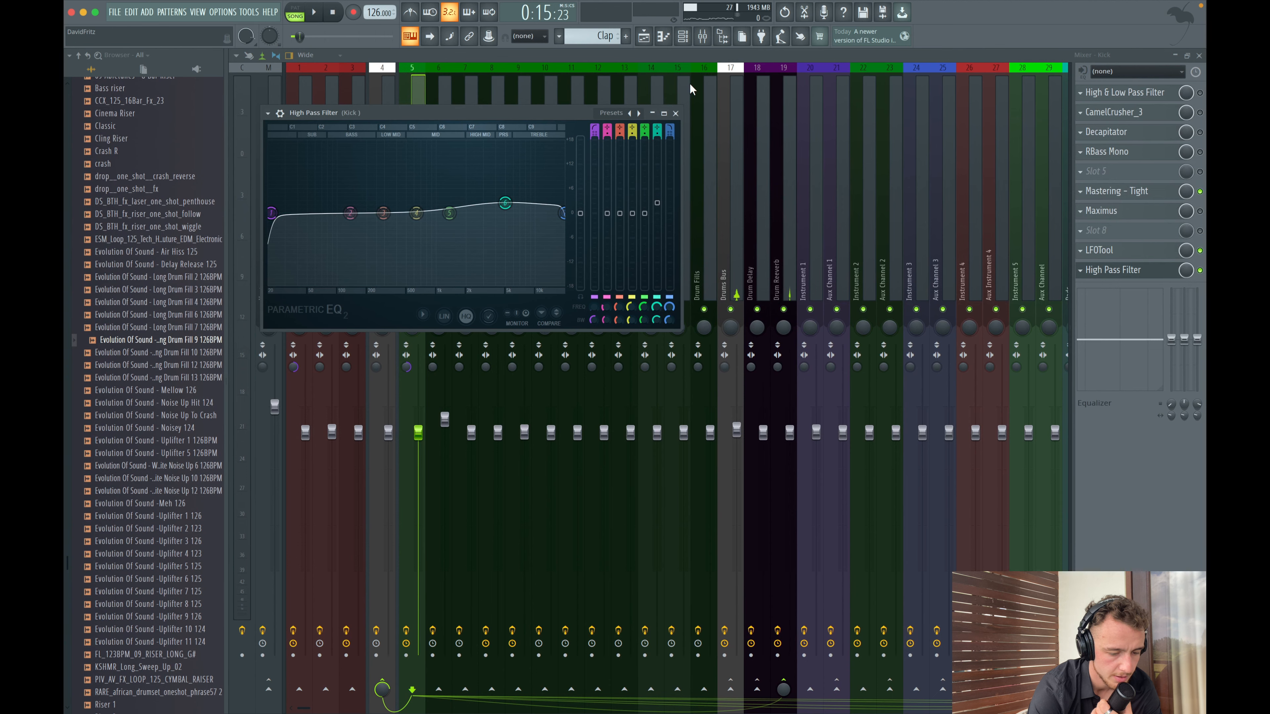
pyautogui.click(675, 113)
pyautogui.press('space')
# - Open RBass Stereo on the Bass Layer 2 channel and set its intensity to -8.0
pyautogui.click(649, 40)
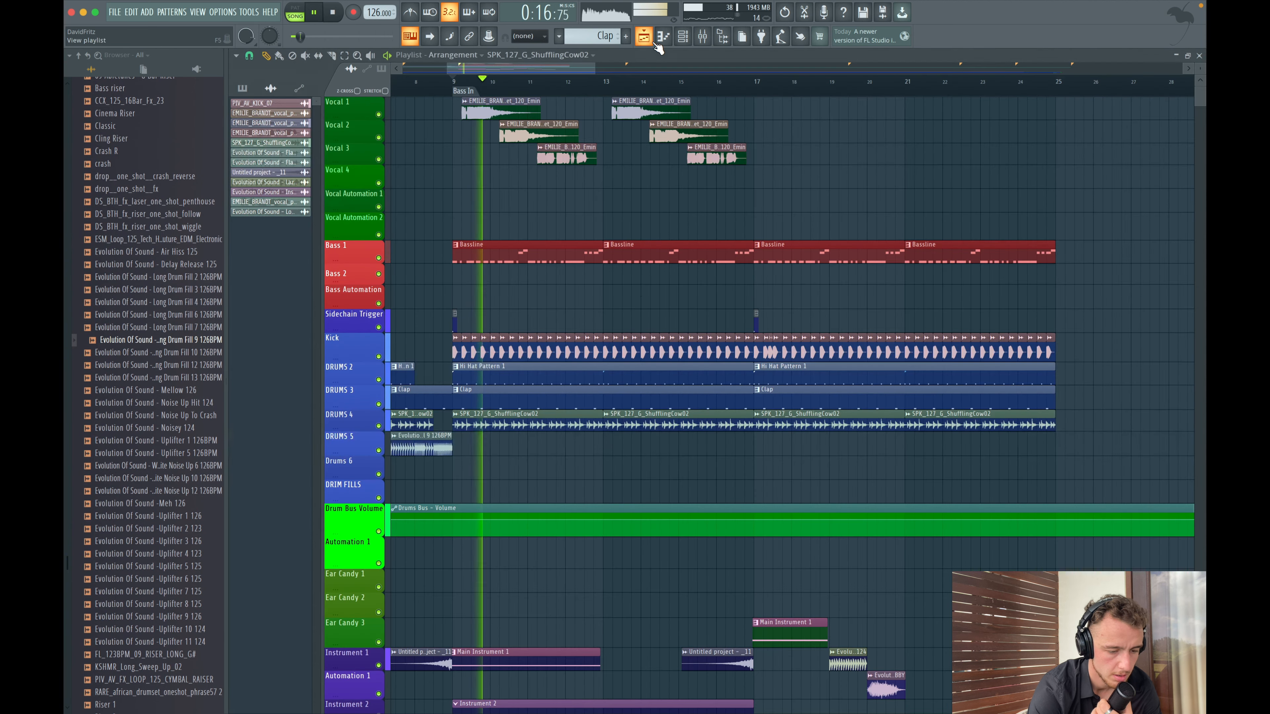
pyautogui.scroll(-2, 639, 290)
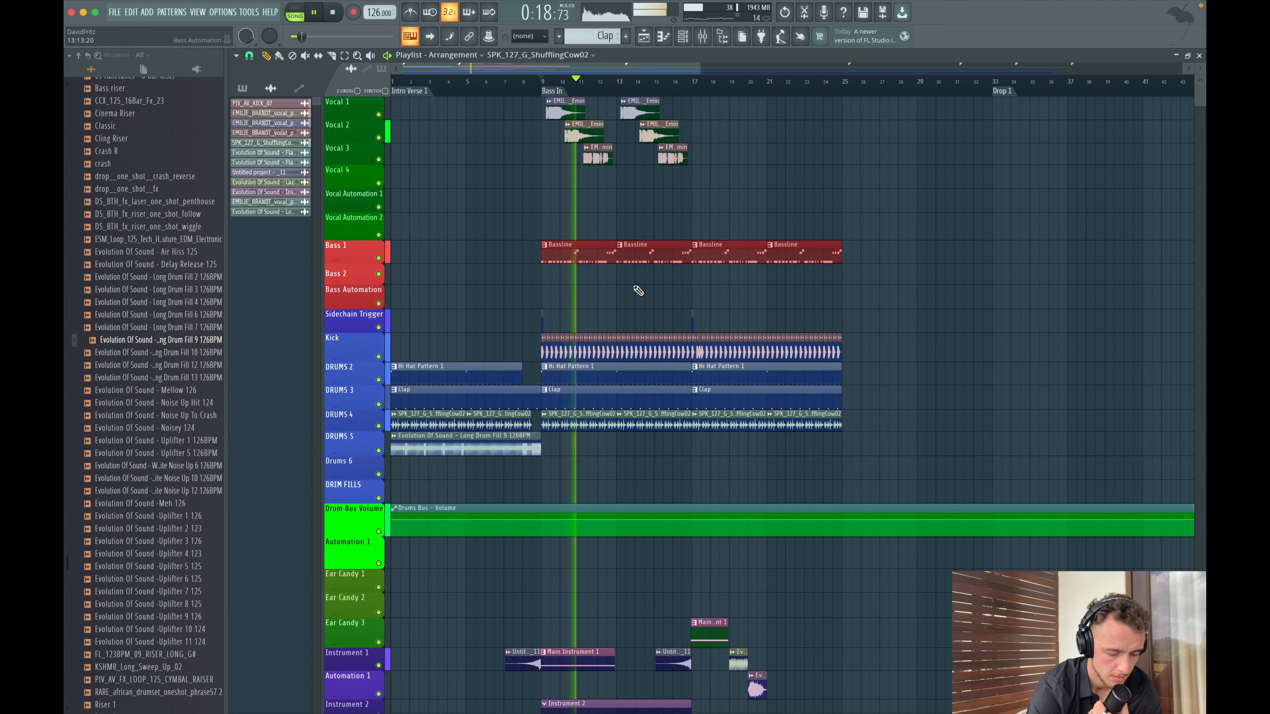
pyautogui.press('F9')
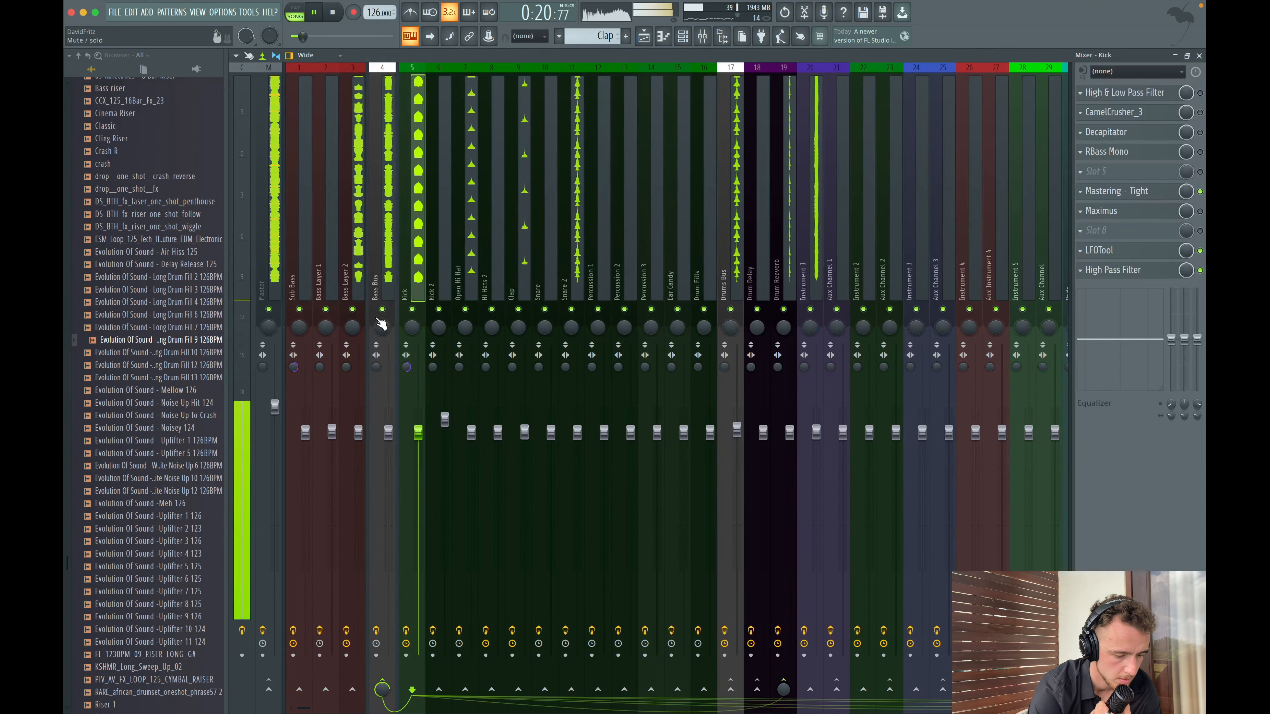
pyautogui.click(349, 274)
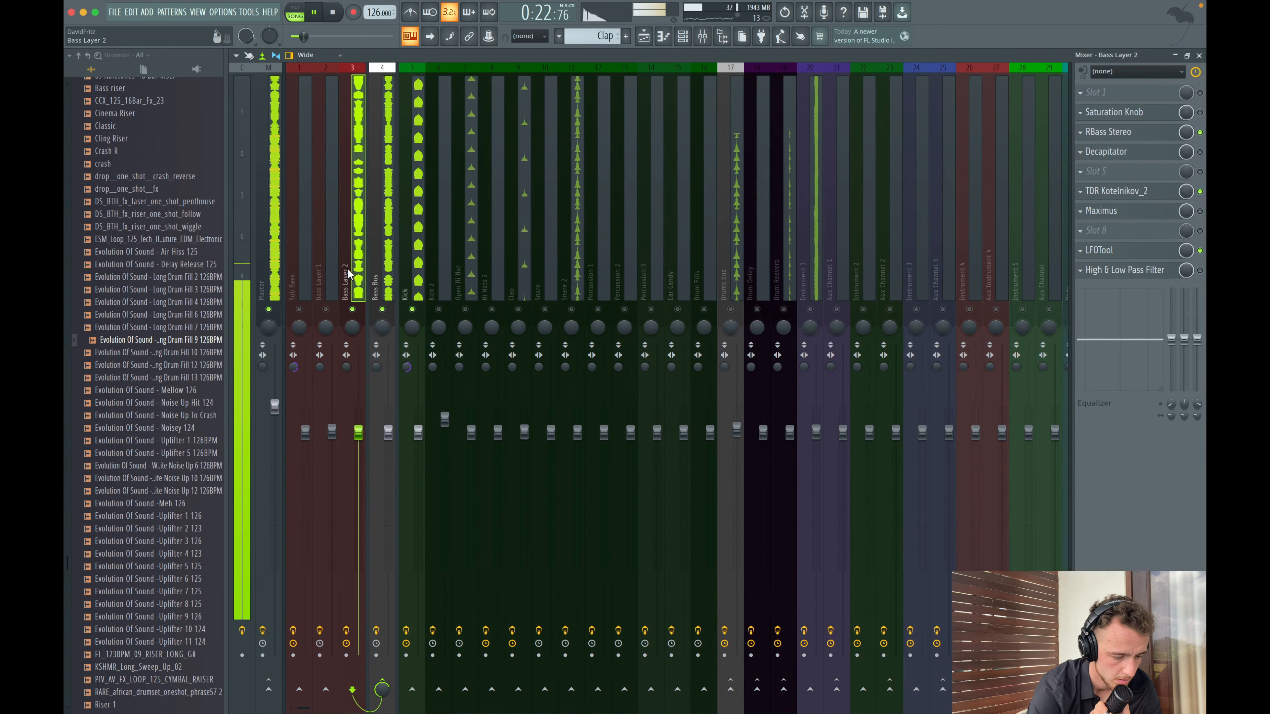
pyautogui.click(349, 631)
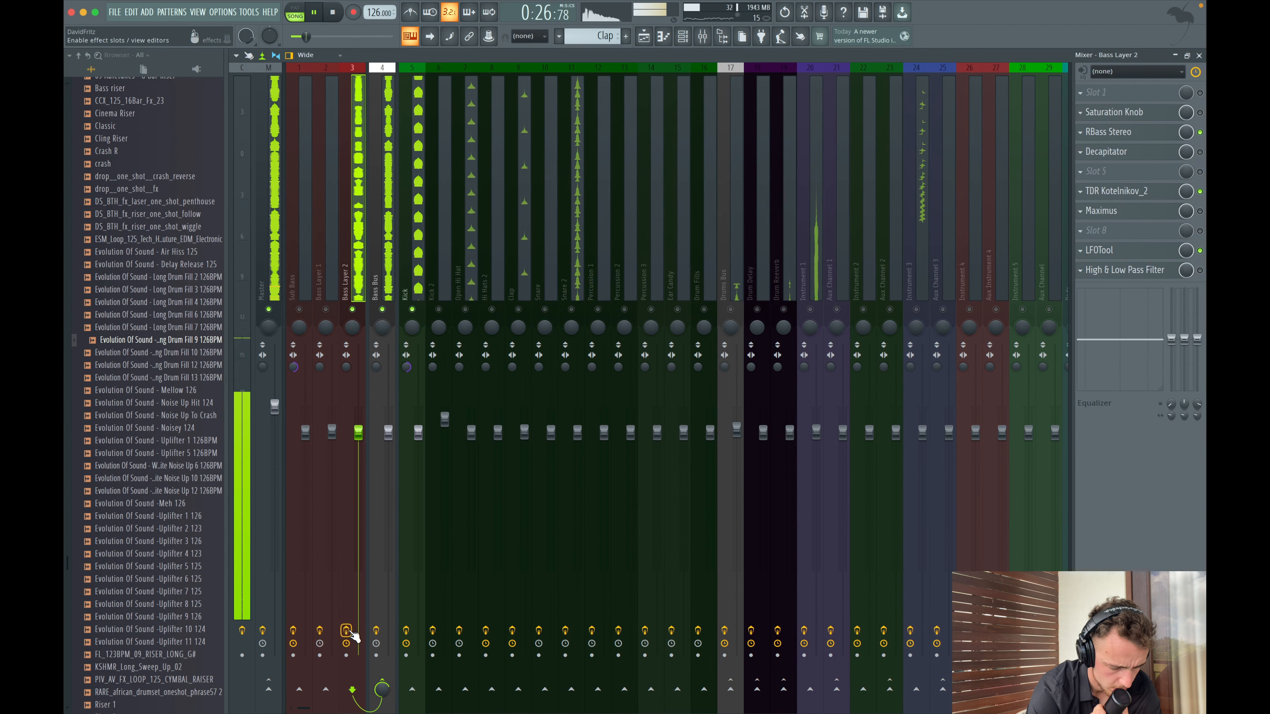
pyautogui.click(1113, 134)
pyautogui.moveTo(223, 213); pyautogui.dragTo(233, 227)
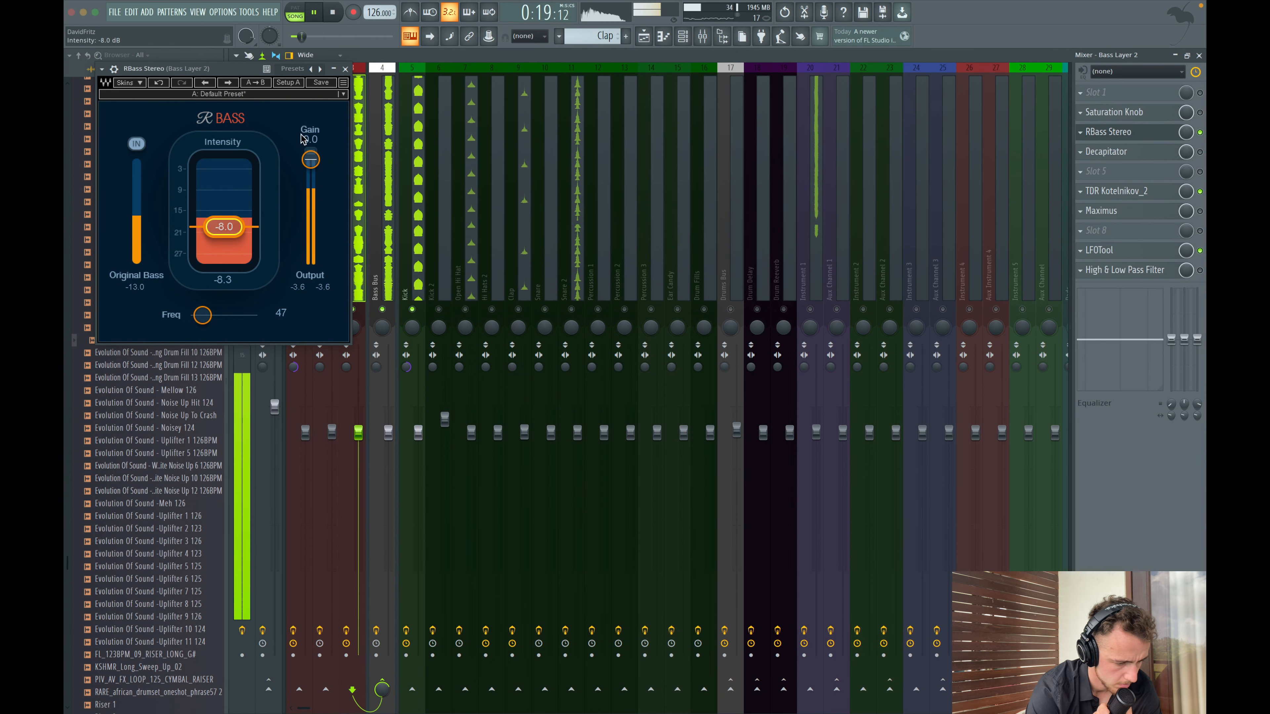
# - Close RBass, then pull the low-pass band of Bass Layer 2's High & Low Pass Filter slightly lower while auditioning, and close the EQ
pyautogui.click(345, 69)
pyautogui.press('space')
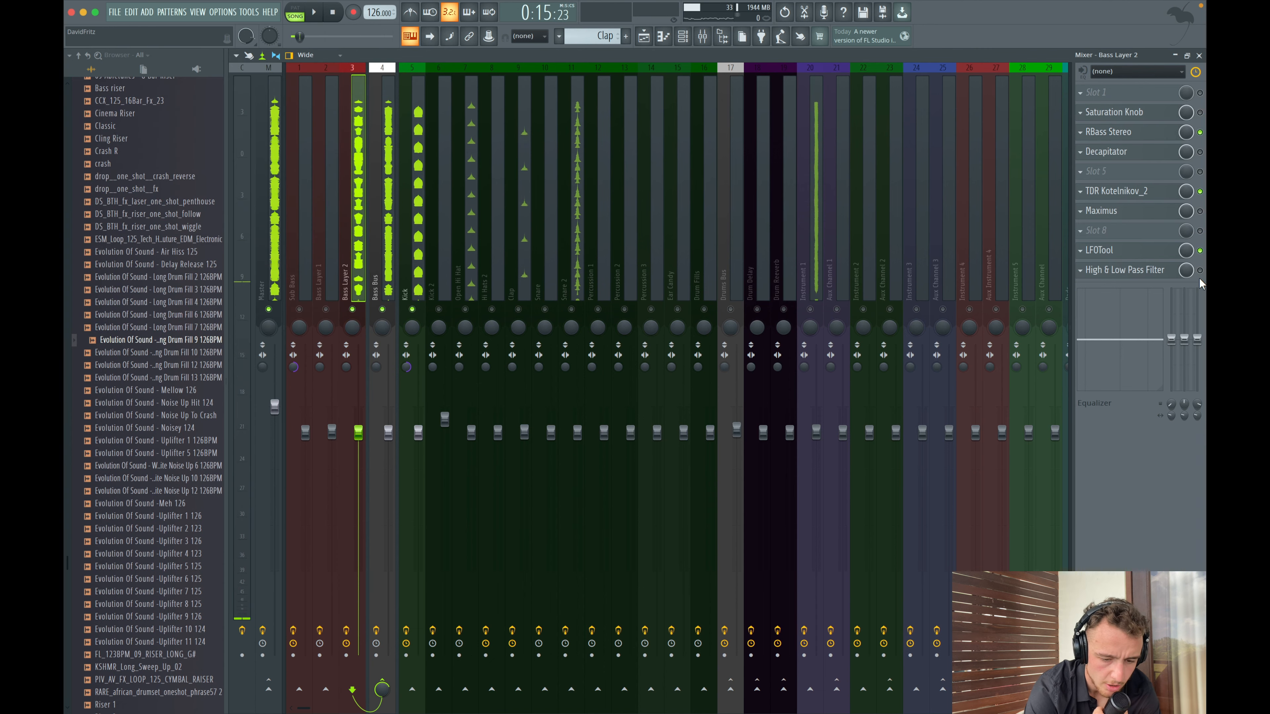
pyautogui.click(1142, 268)
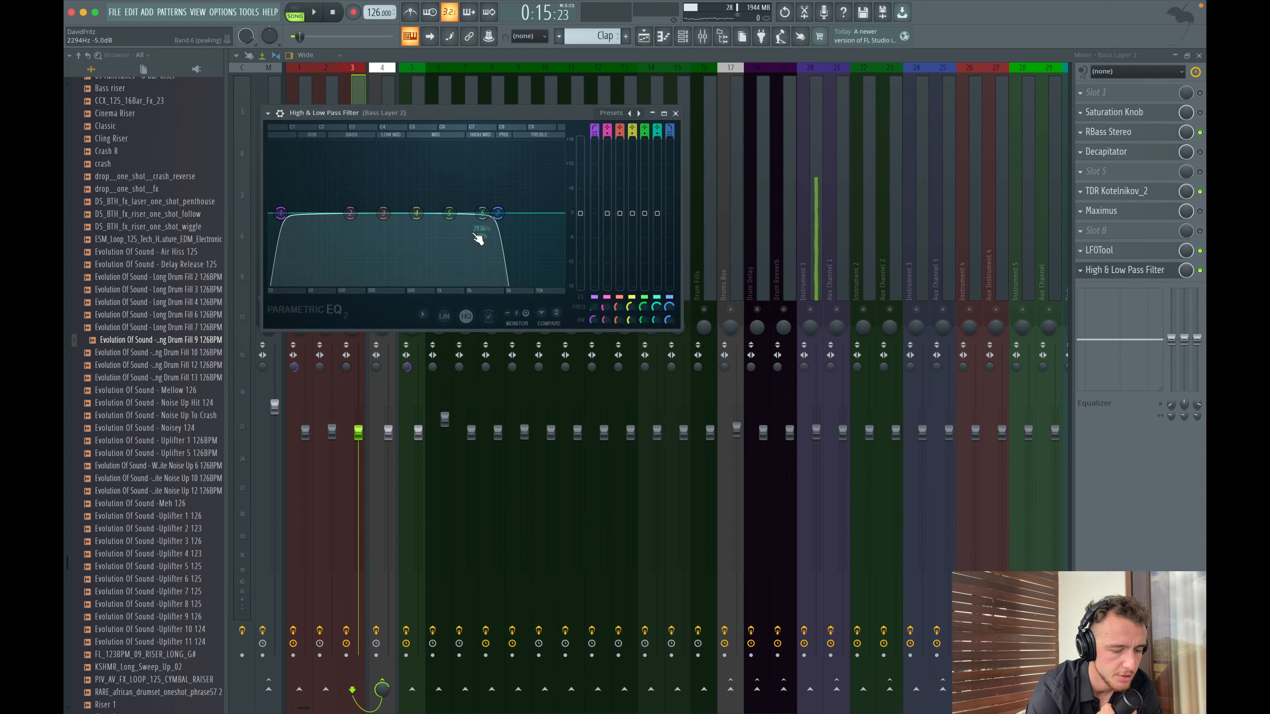
pyautogui.moveTo(497, 213); pyautogui.dragTo(470, 219)
pyautogui.press('space')
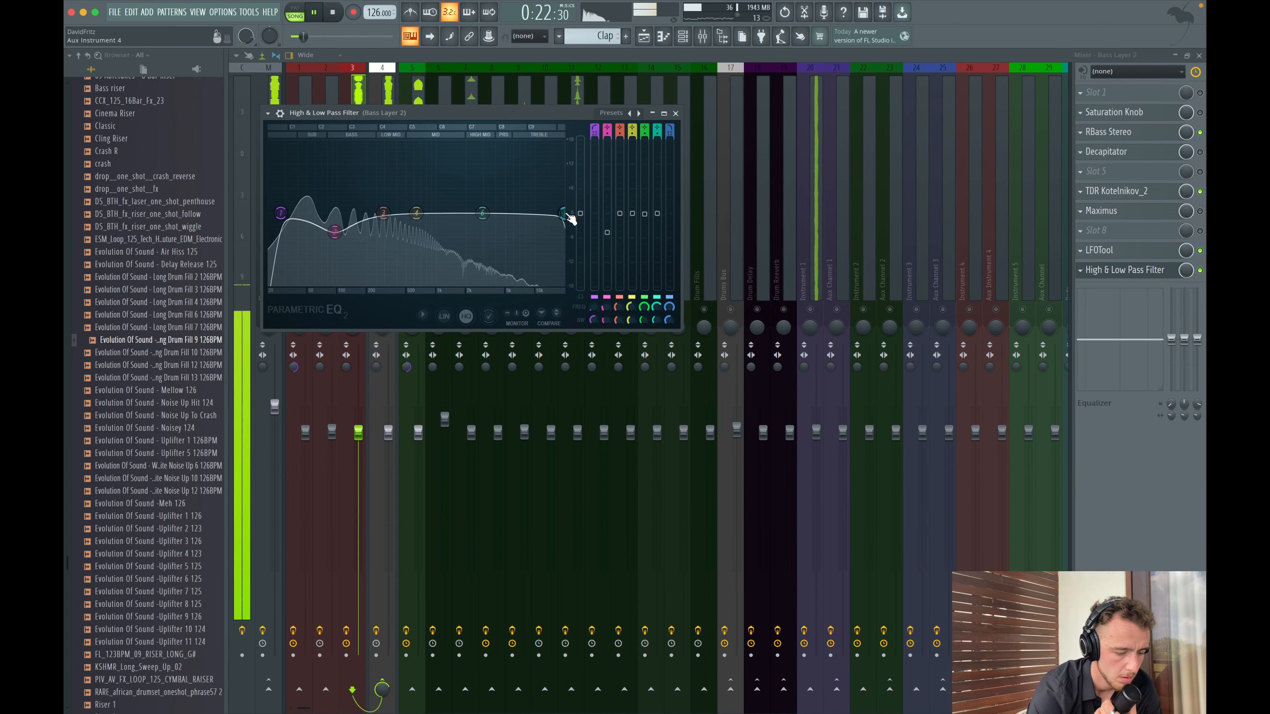
pyautogui.click(676, 113)
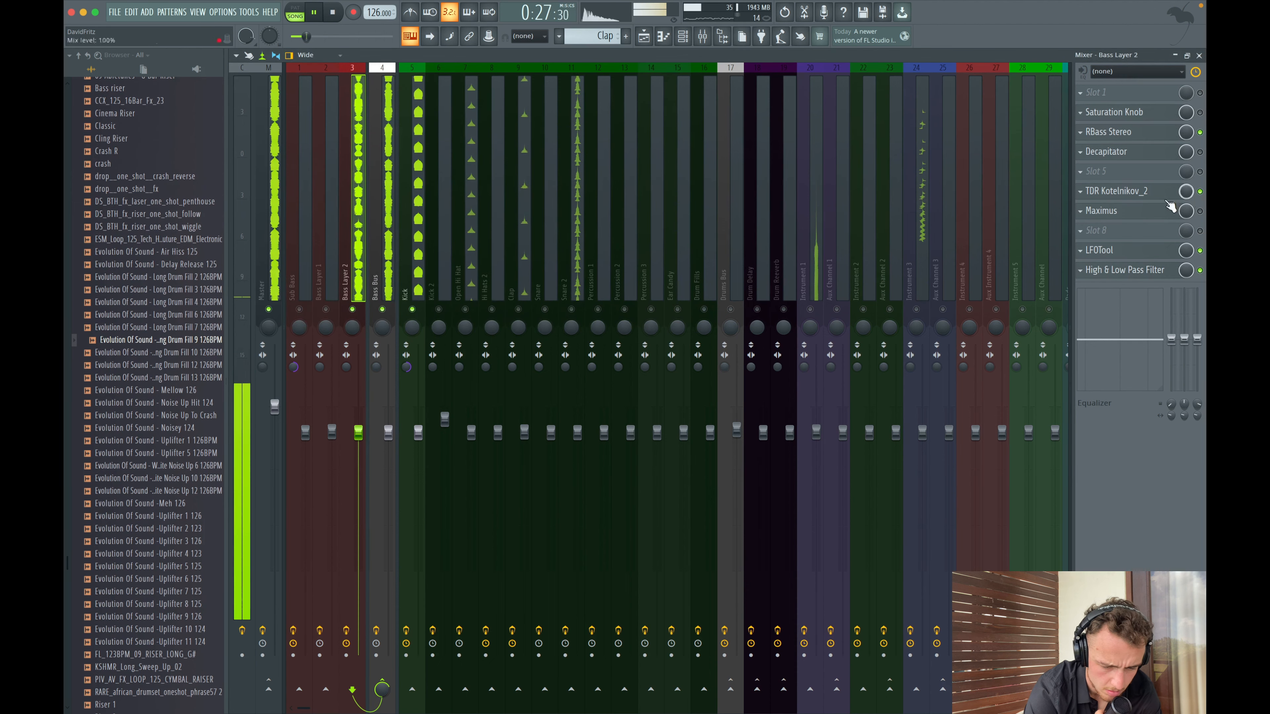
# - Open TDR Kotelnikov_2 on Bass Layer 2 to review its settings, then browse the playlist down to the riser and automation tracks
pyautogui.click(1111, 191)
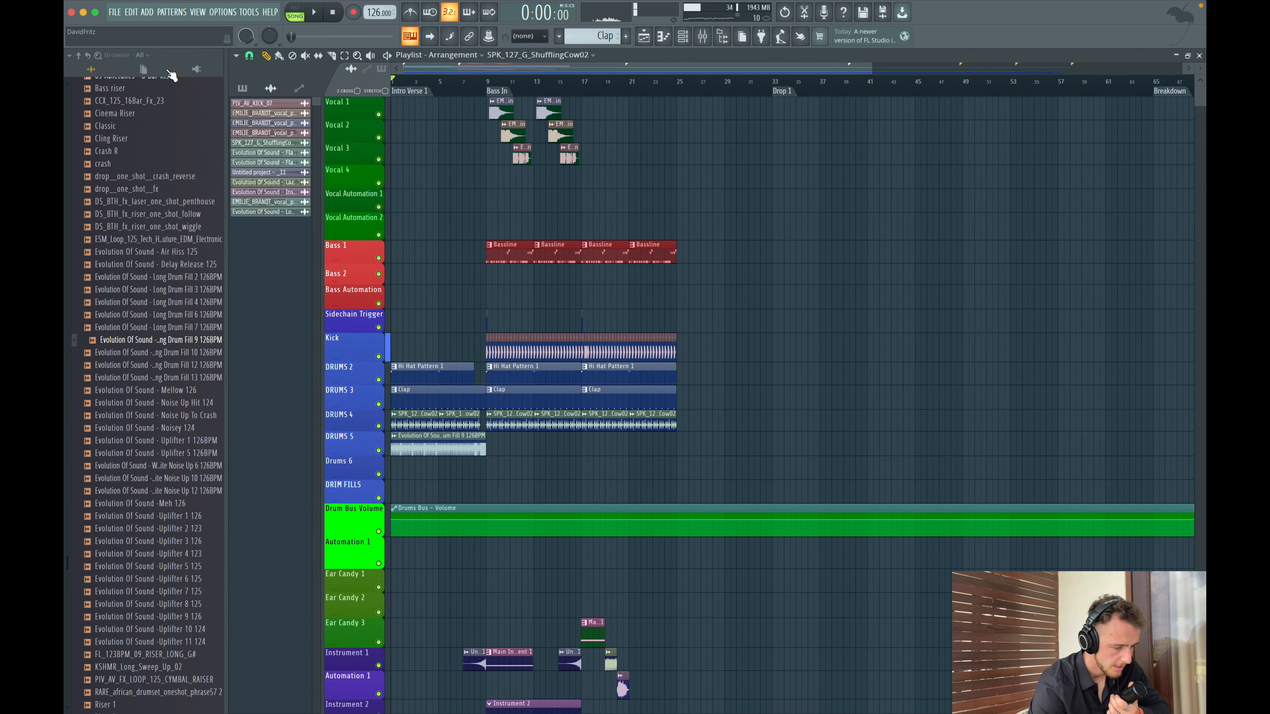
pyautogui.scroll(5, 100, 240)
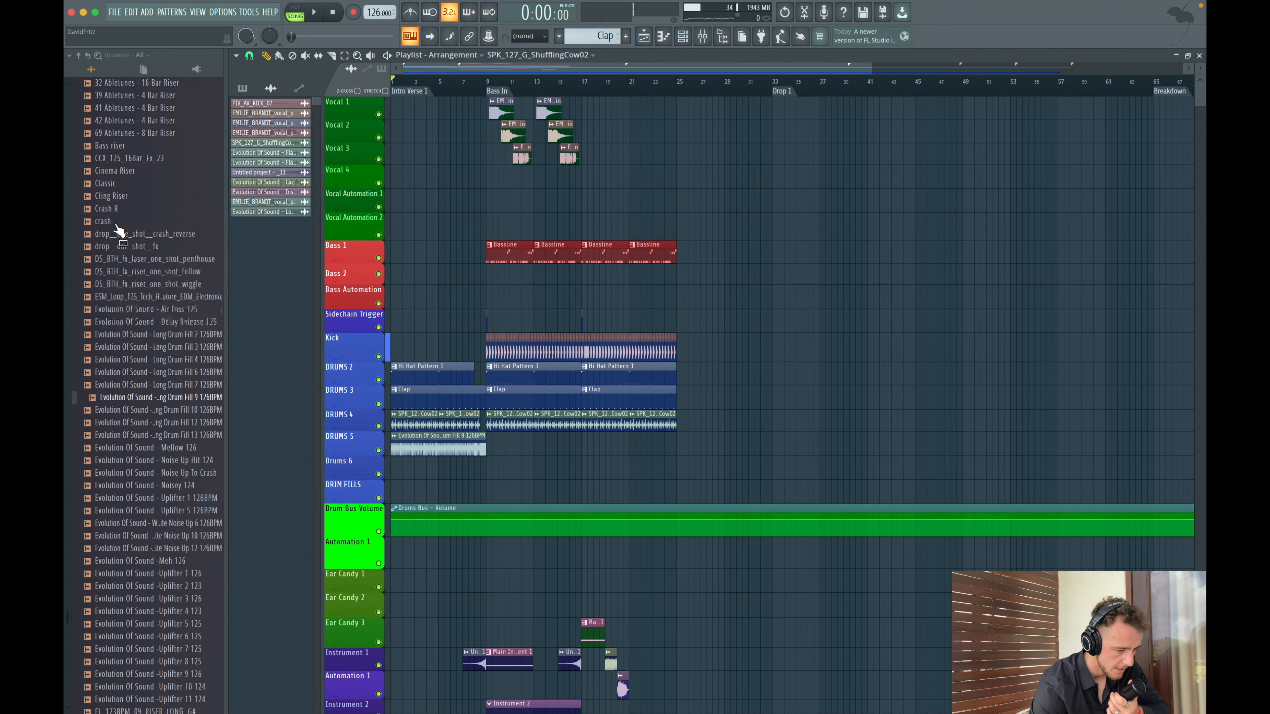
pyautogui.scroll(-3, 111, 538)
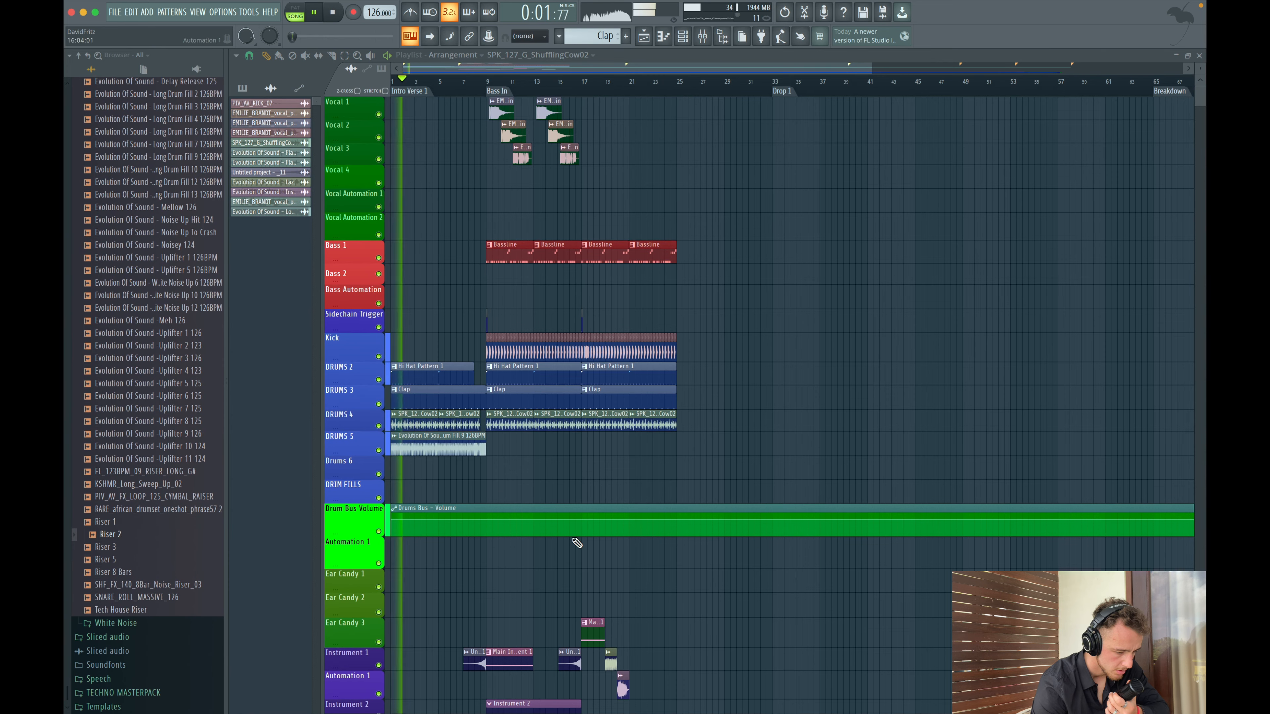
pyautogui.scroll(-4, 577, 543)
pyautogui.scroll(-7, 604, 537)
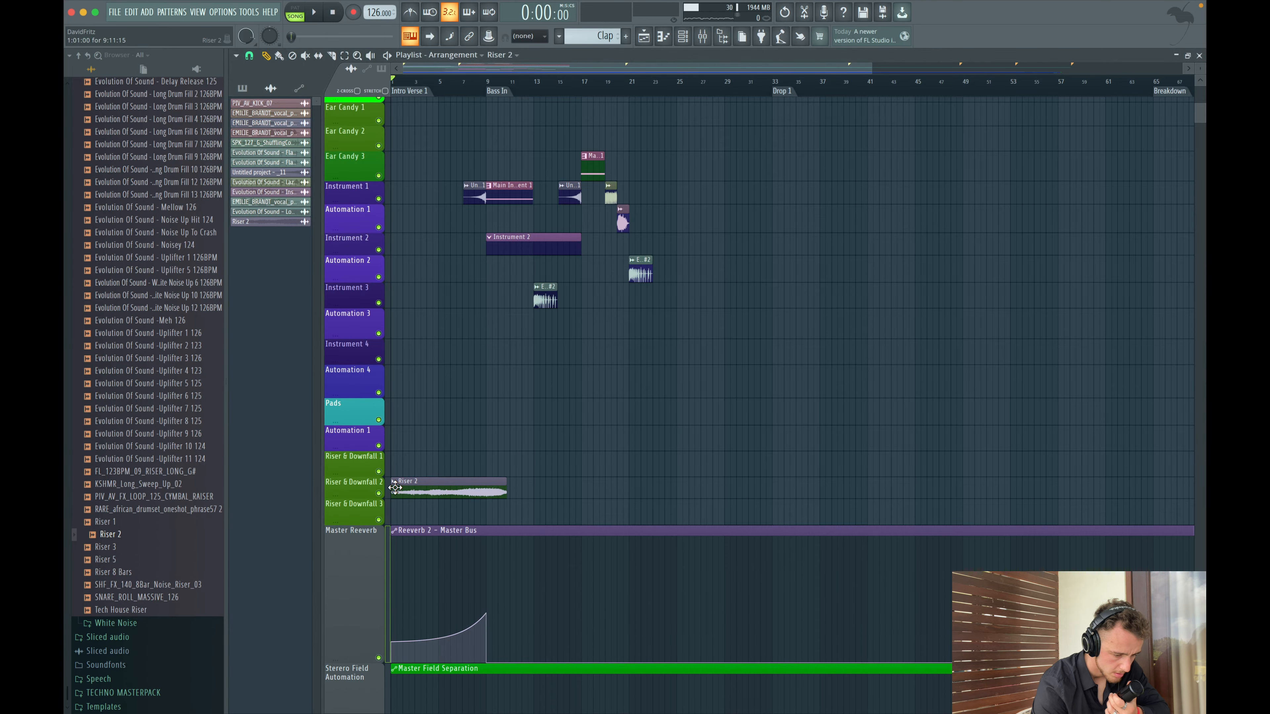
# - Shape the Master Field Separation automation with a peak point at the end of the intro, dropping to a lower level afterward
pyautogui.press('space')
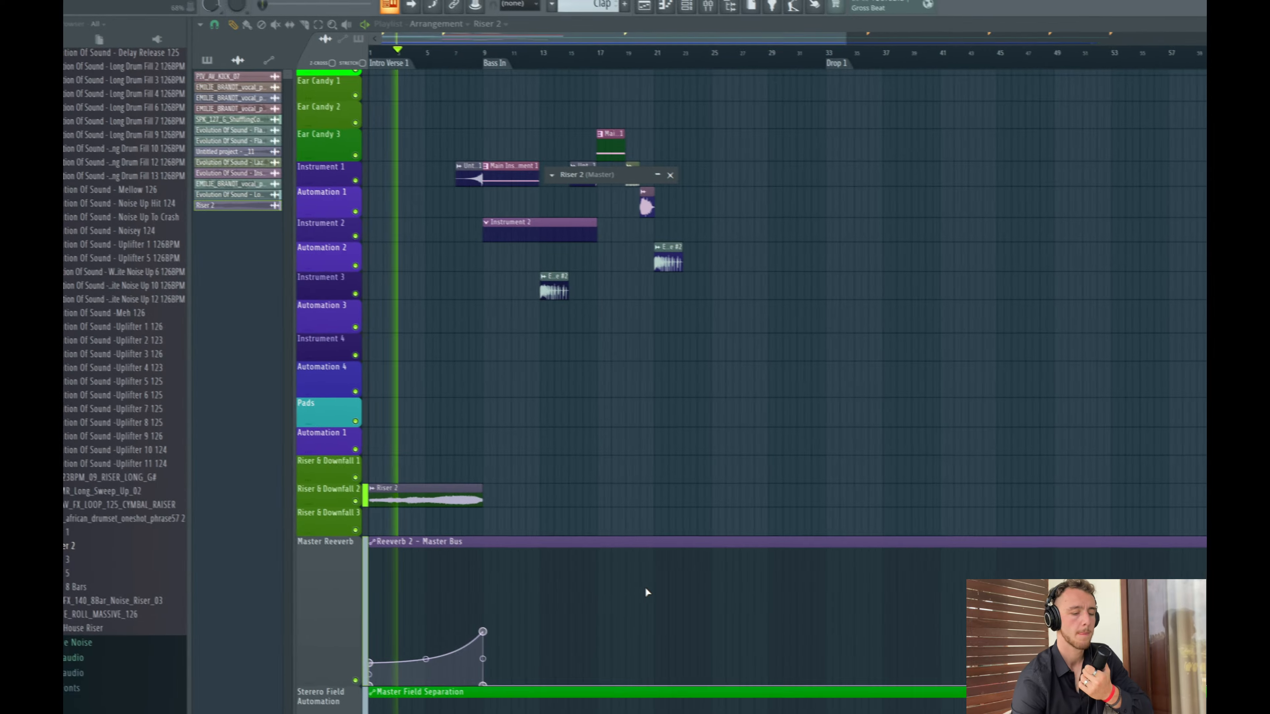
pyautogui.scroll(-8, 645, 586)
pyautogui.scroll(2, 489, 475)
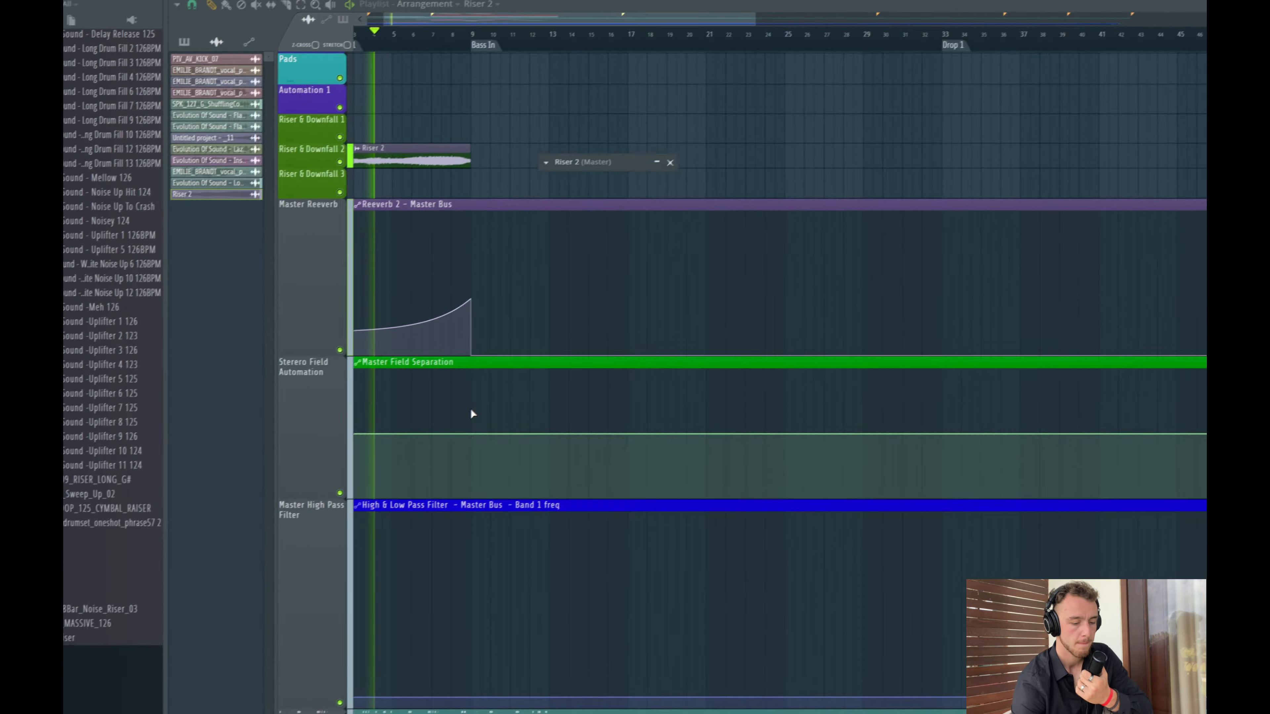
pyautogui.rightClick(471, 410)
pyautogui.rightClick(471, 434)
pyautogui.moveTo(472, 434); pyautogui.dragTo(468, 461)
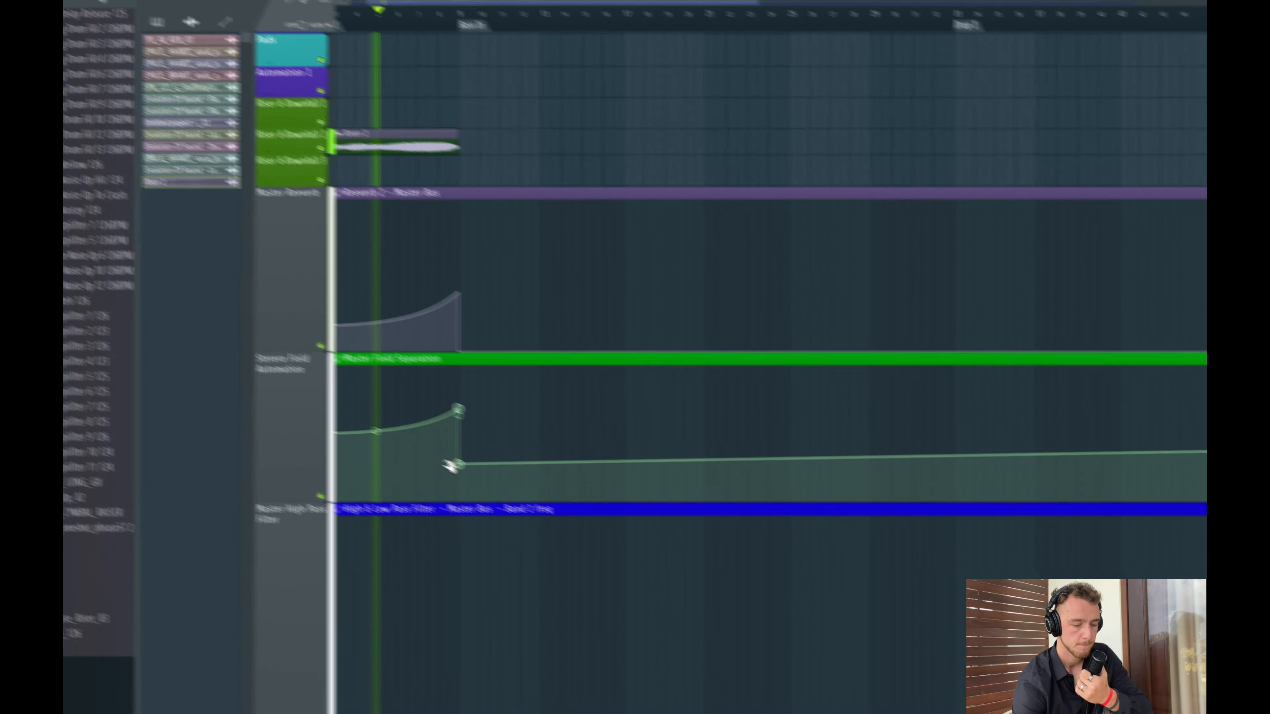
pyautogui.scroll(-2, 508, 355)
pyautogui.scroll(10, 509, 356)
pyautogui.scroll(2, 509, 357)
pyautogui.scroll(4, 506, 349)
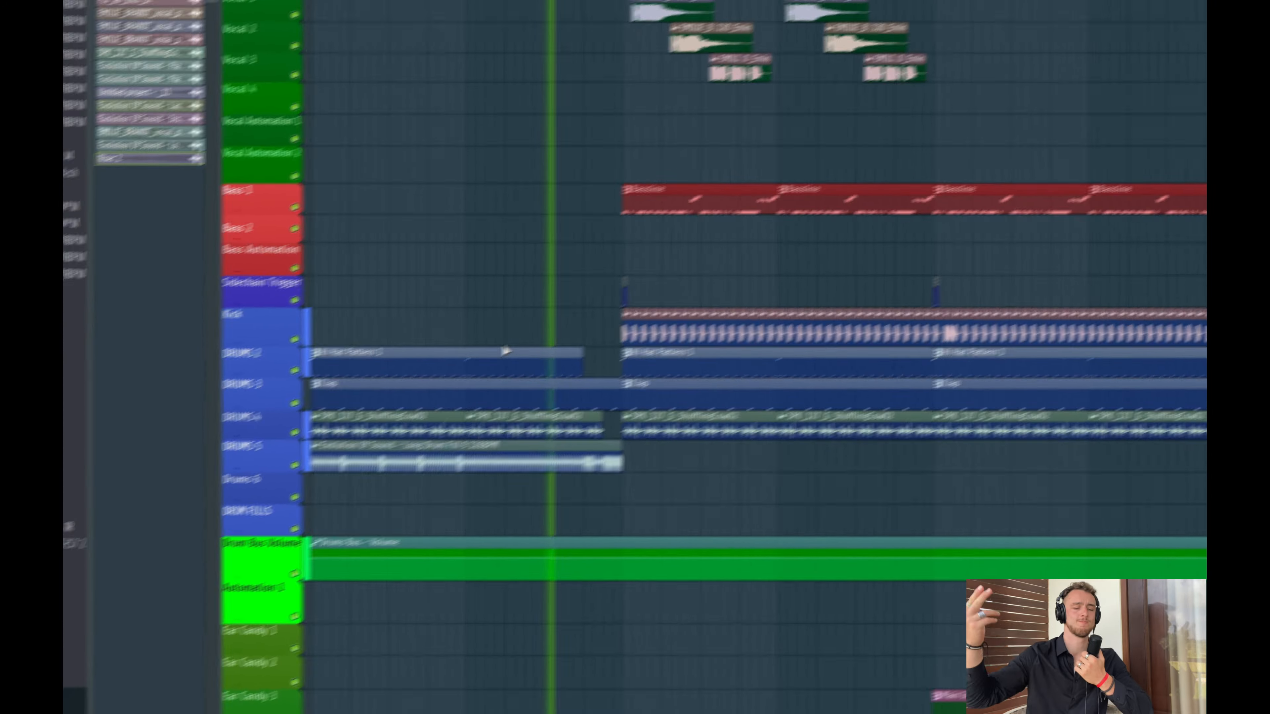